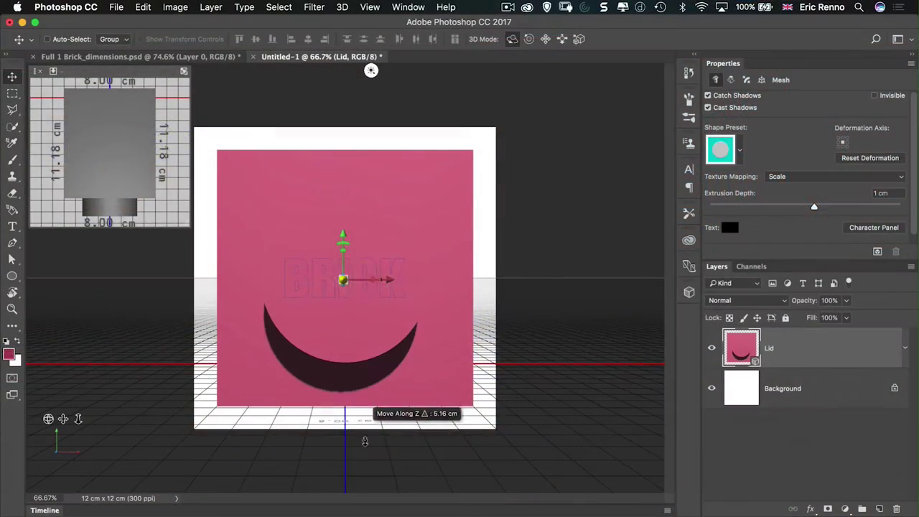
Drag the 2 X 4 brick down its Y axis from 8.0 to 5.4 using the Move tool
{"action": "left_click_drag", "start_coordinate": [365, 441], "coordinate": [363, 420]}
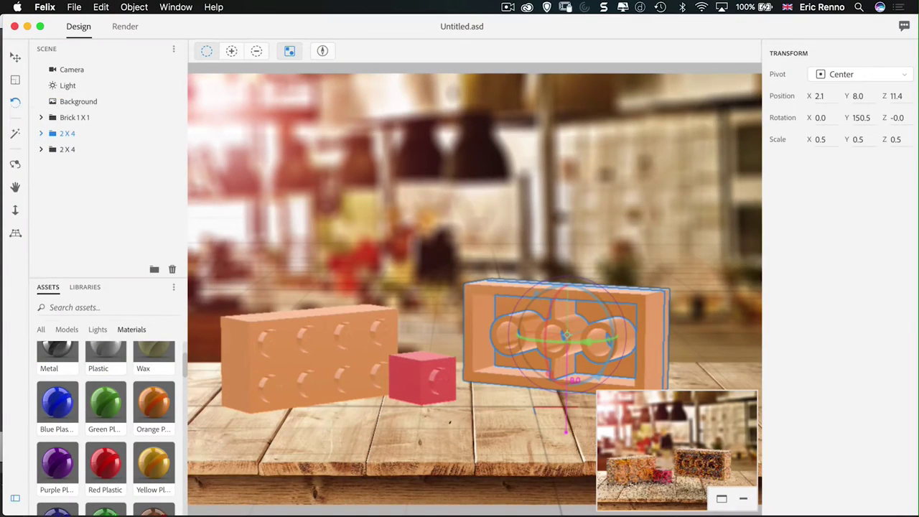
{"action": "key", "text": "v"}
{"action": "left_click_drag", "start_coordinate": [567, 280], "coordinate": [567, 336]}
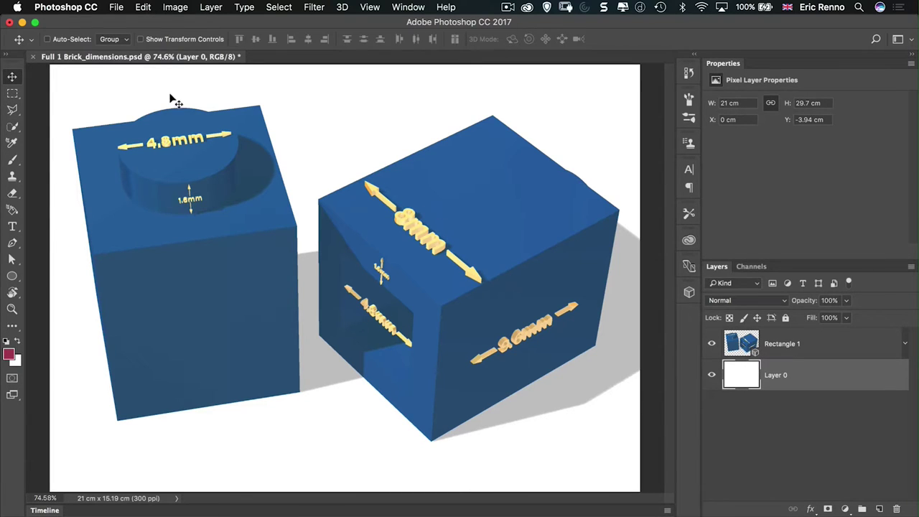
Create a new 12 x 12 cm, 300 ppi document, keeping Centimeters as the unit
{"action": "left_click", "coordinate": [120, 9]}
{"action": "key", "text": "Escape"}
{"action": "key", "text": "super+n"}
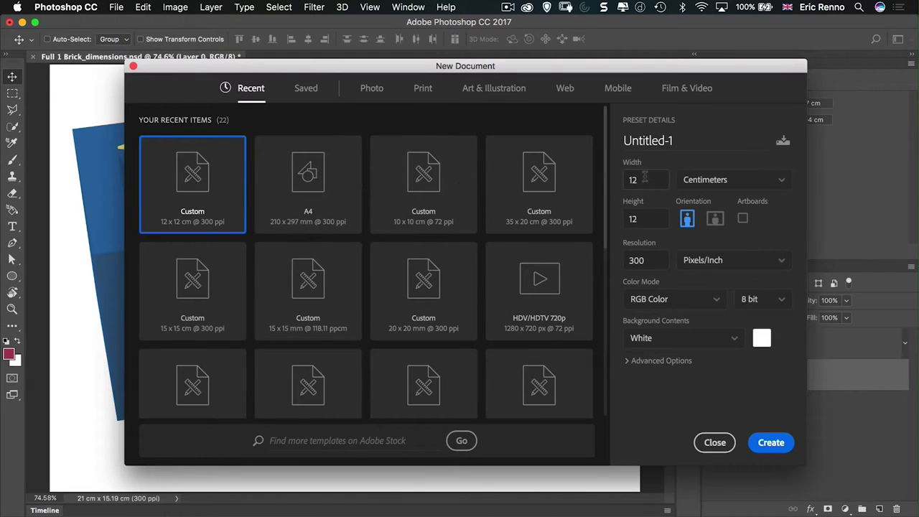
{"action": "left_click", "coordinate": [725, 182]}
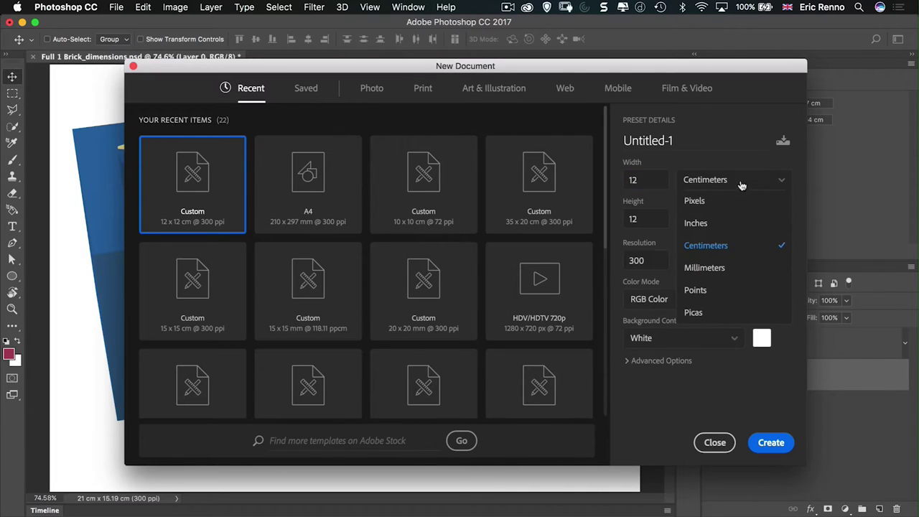
{"action": "left_click", "coordinate": [728, 246]}
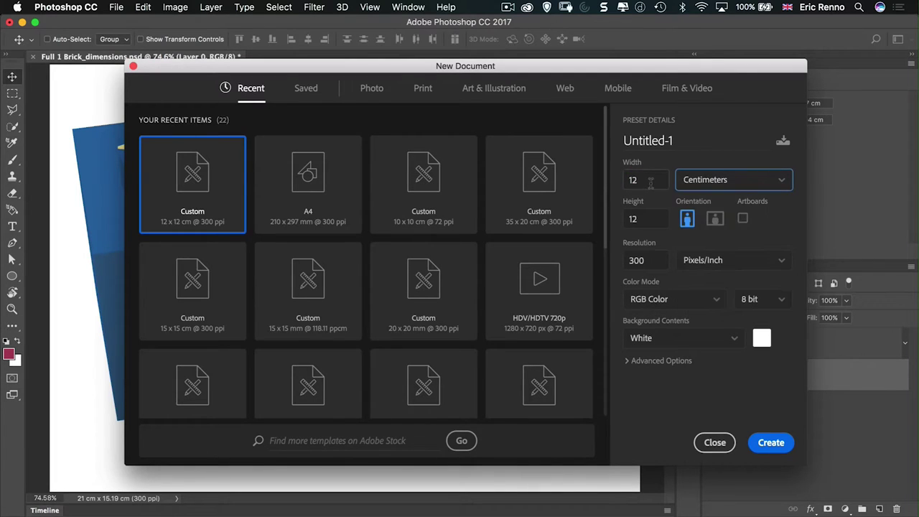
{"action": "left_click", "coordinate": [771, 443]}
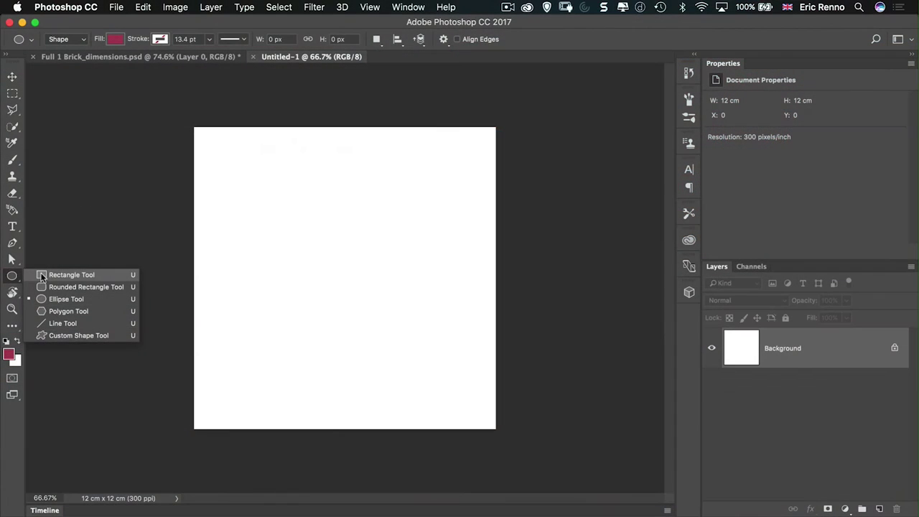
Draw an exact 8 x 8 cm rectangle shape and select the whole canvas
{"action": "left_click", "coordinate": [41, 274]}
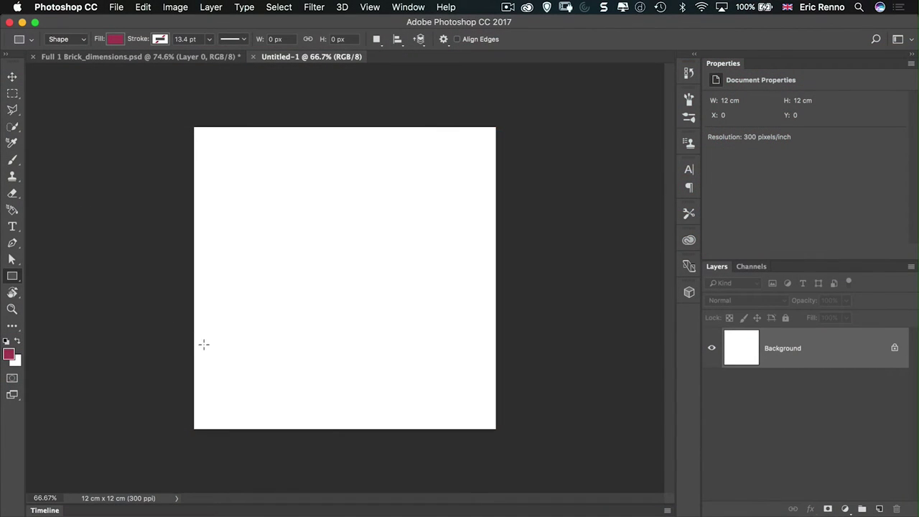
{"action": "left_click", "coordinate": [336, 265]}
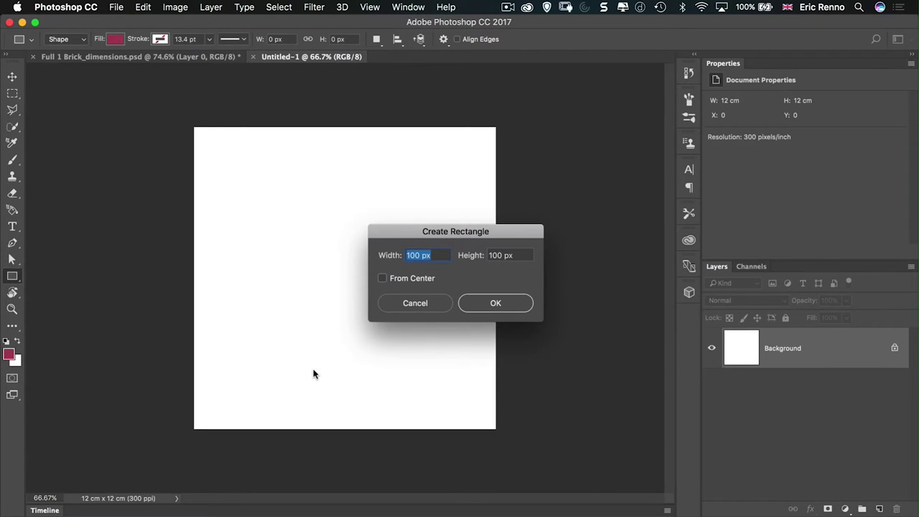
{"action": "type", "text": "8cm"}
{"action": "key", "text": "Tab"}
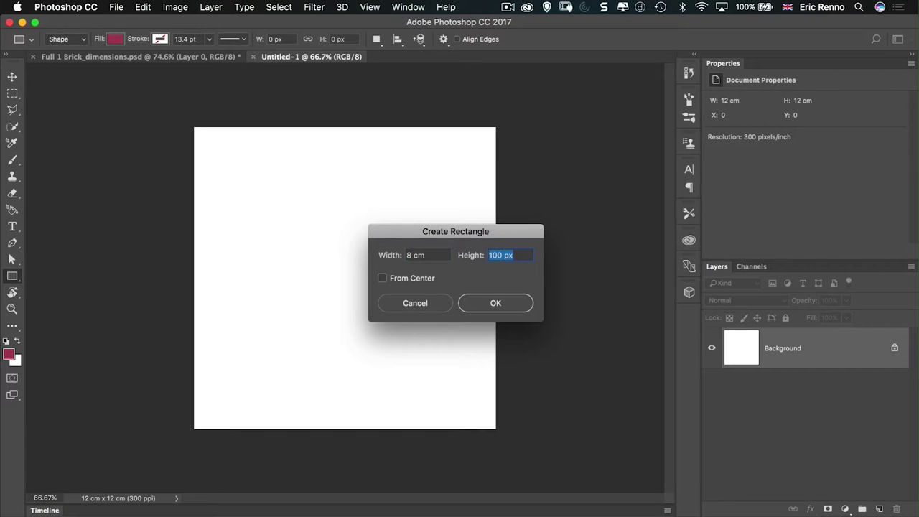
{"action": "type", "text": "8cm"}
{"action": "left_click", "coordinate": [504, 304]}
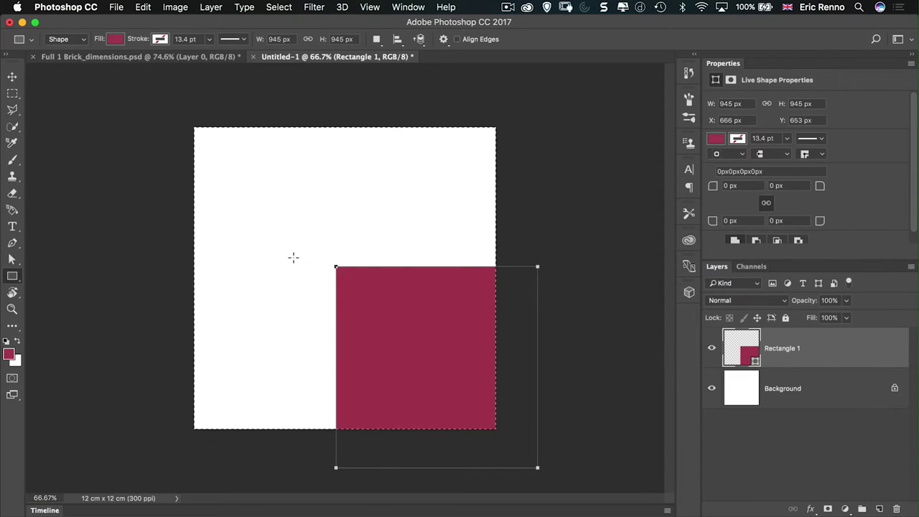
{"action": "key", "text": "super+a"}
{"action": "left_click", "coordinate": [13, 77]}
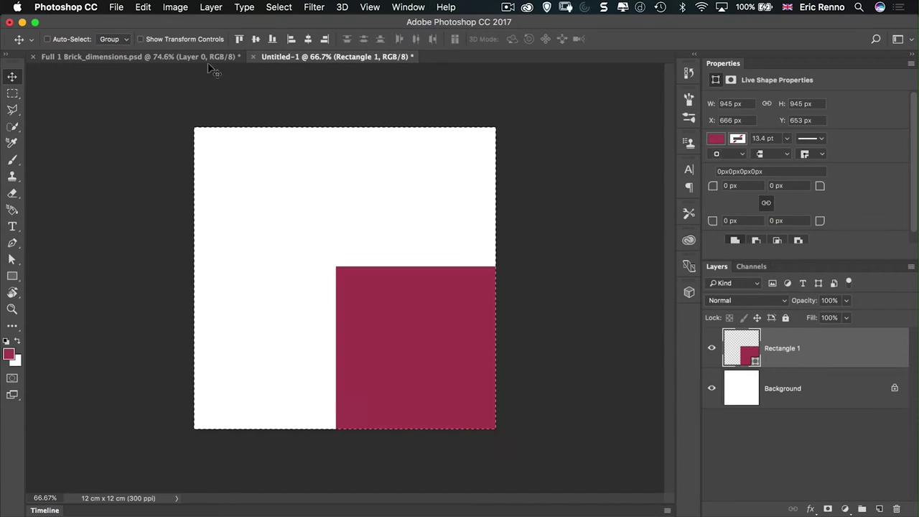
Centre the square on the canvas and rename its layer Lid
{"action": "left_click", "coordinate": [256, 39]}
{"action": "left_click", "coordinate": [308, 39]}
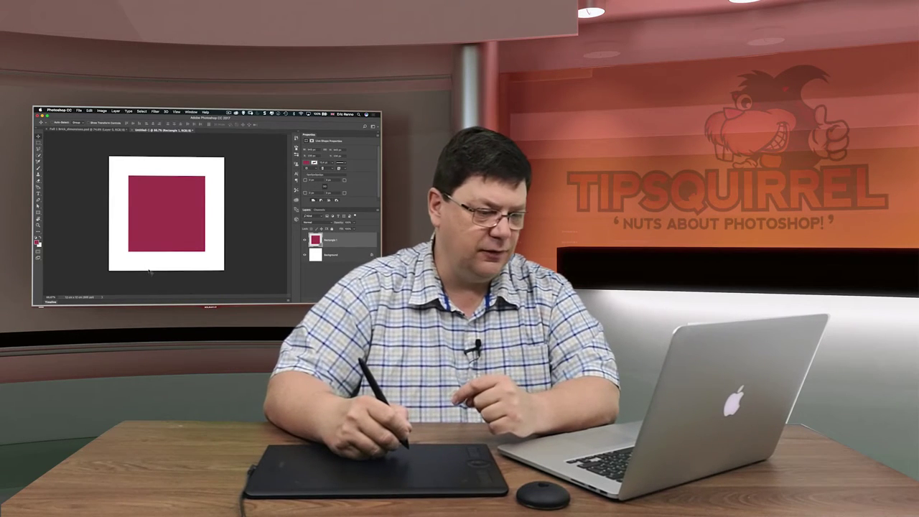
{"action": "double_click", "coordinate": [324, 240]}
{"action": "type", "text": "Li"}
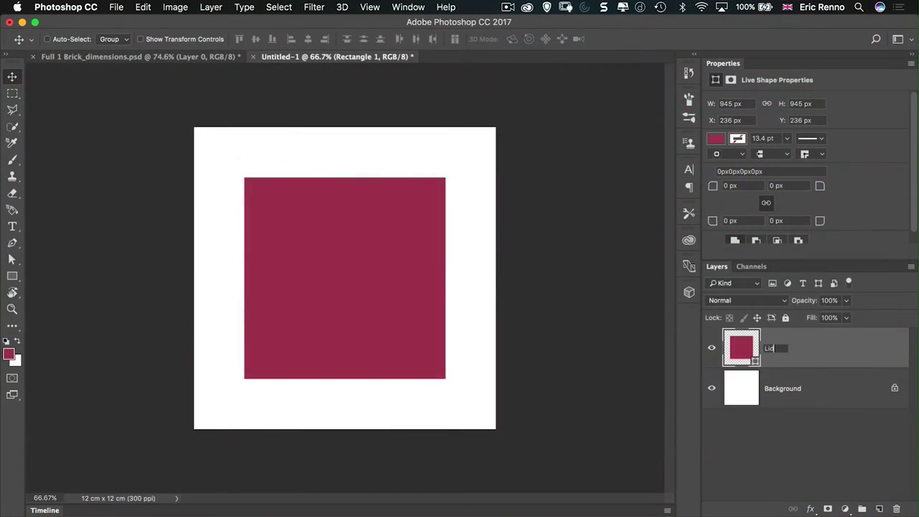
{"action": "type", "text": "d"}
{"action": "key", "text": "Return"}
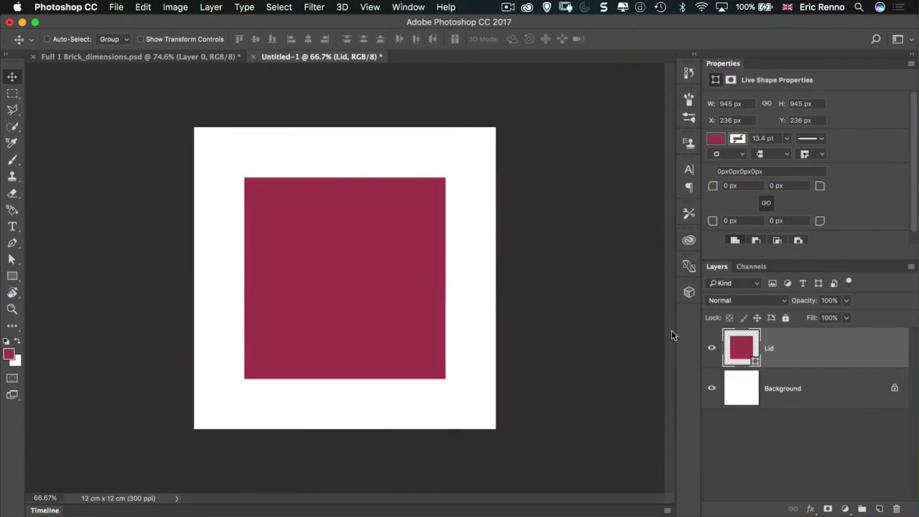
Duplicate Lid into a layer named Box, then view the brick dimensions image
{"action": "key", "text": "super+j"}
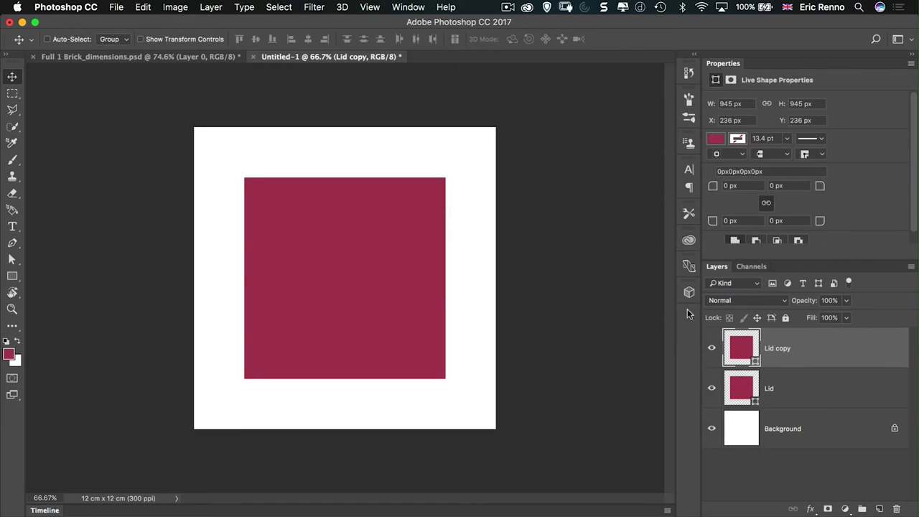
{"action": "double_click", "coordinate": [775, 349]}
{"action": "type", "text": "Box"}
{"action": "key", "text": "Return"}
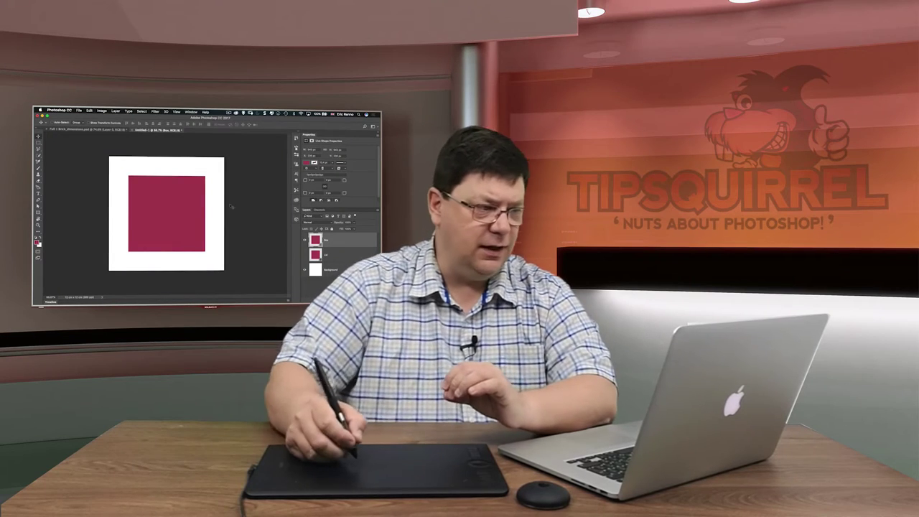
{"action": "key", "text": "ctrl+Tab"}
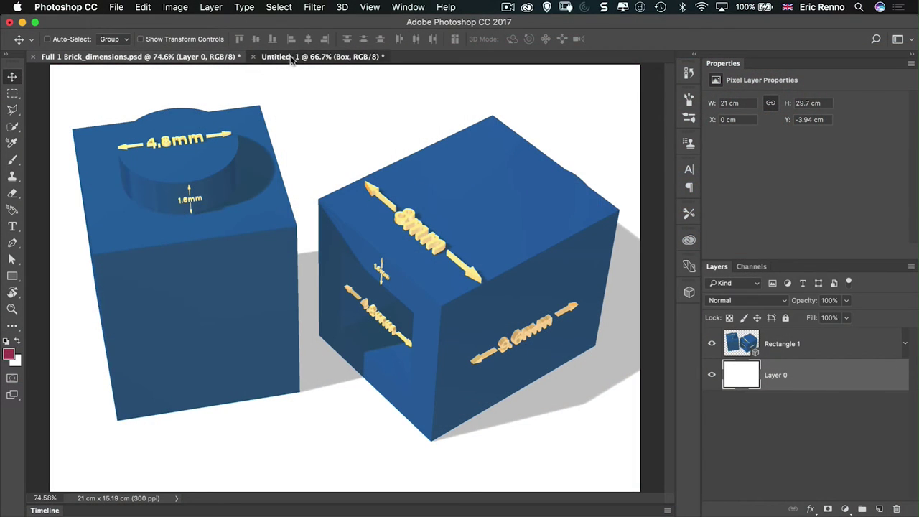
Give the Box square no fill and a 1 cm solid maroon stroke
{"action": "left_click", "coordinate": [308, 58]}
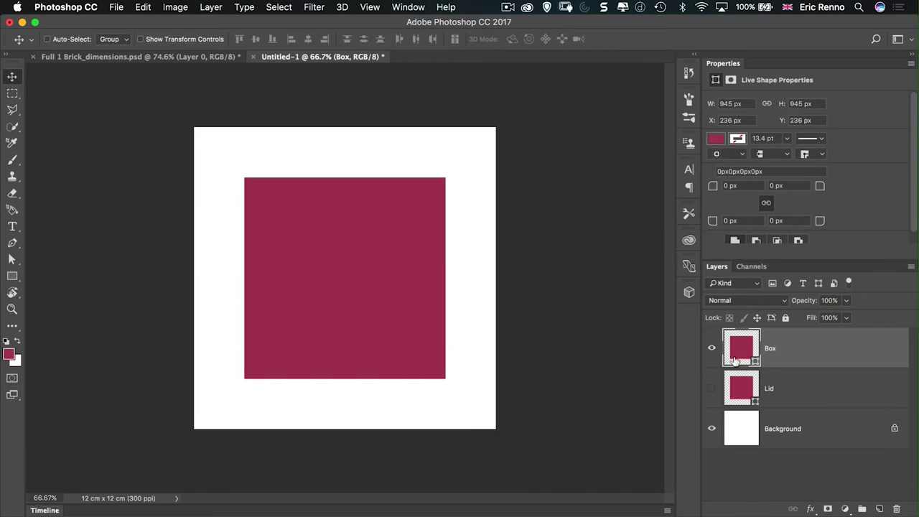
{"action": "left_click", "coordinate": [715, 140]}
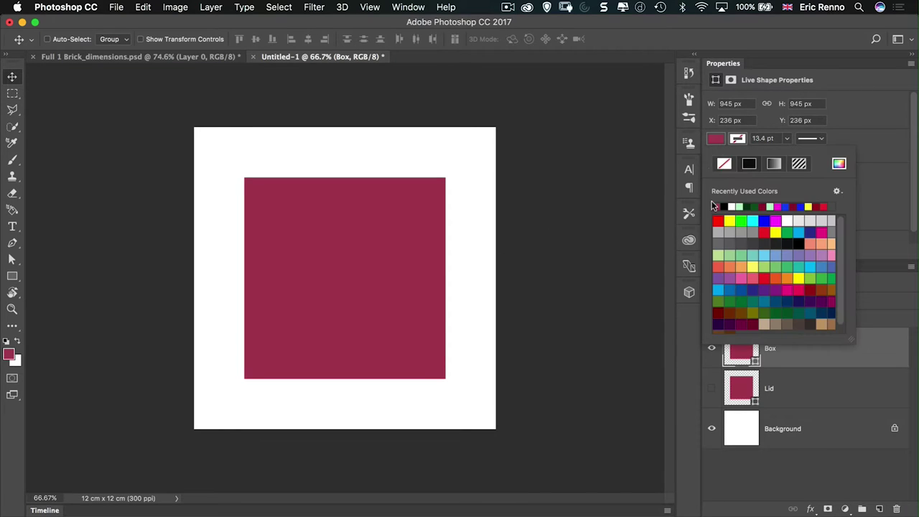
{"action": "left_click", "coordinate": [724, 164]}
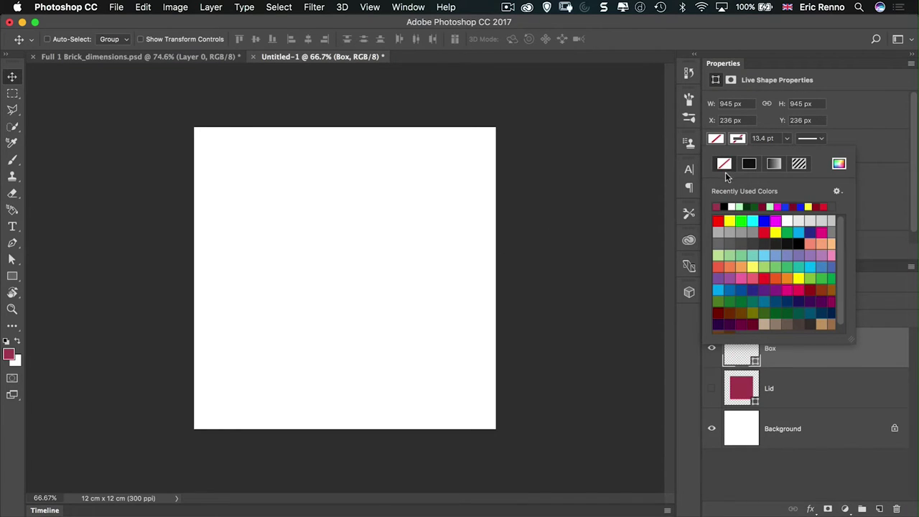
{"action": "left_click", "coordinate": [716, 206]}
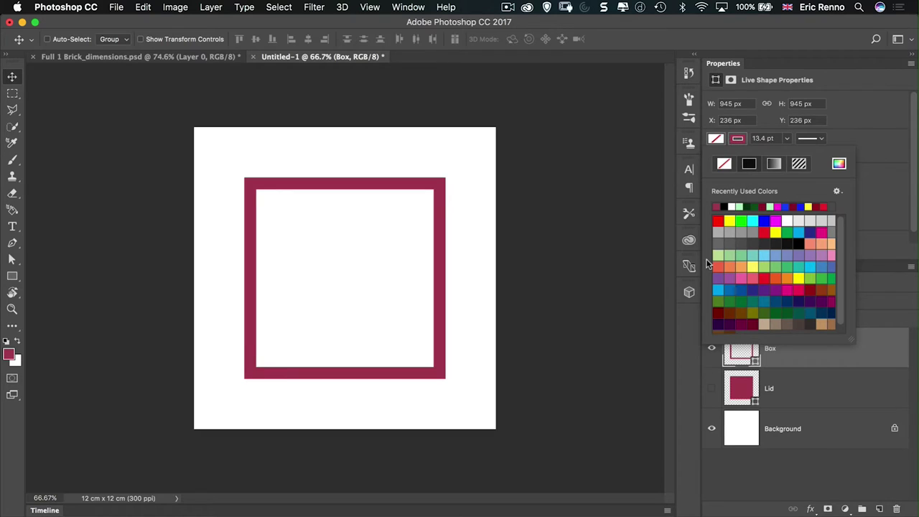
{"action": "left_click", "coordinate": [746, 103]}
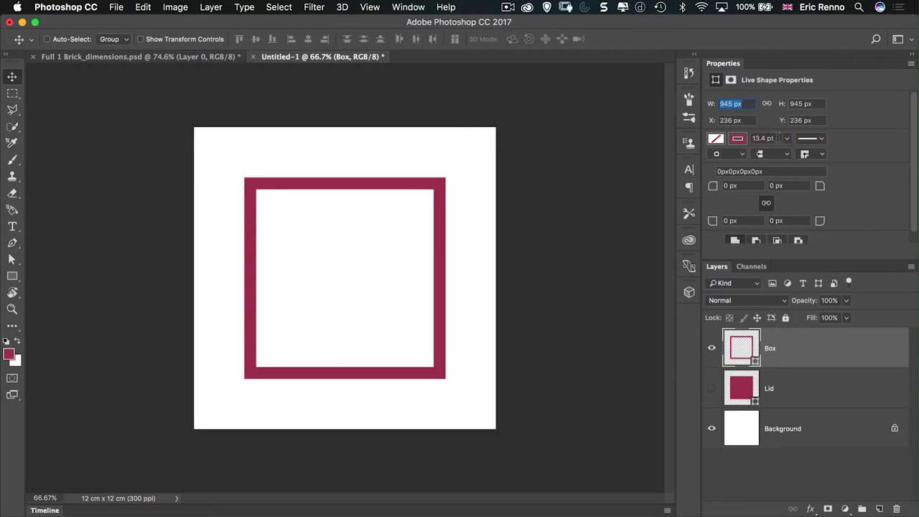
{"action": "left_click", "coordinate": [775, 138]}
{"action": "type", "text": "1.cm"}
{"action": "key", "text": "Return"}
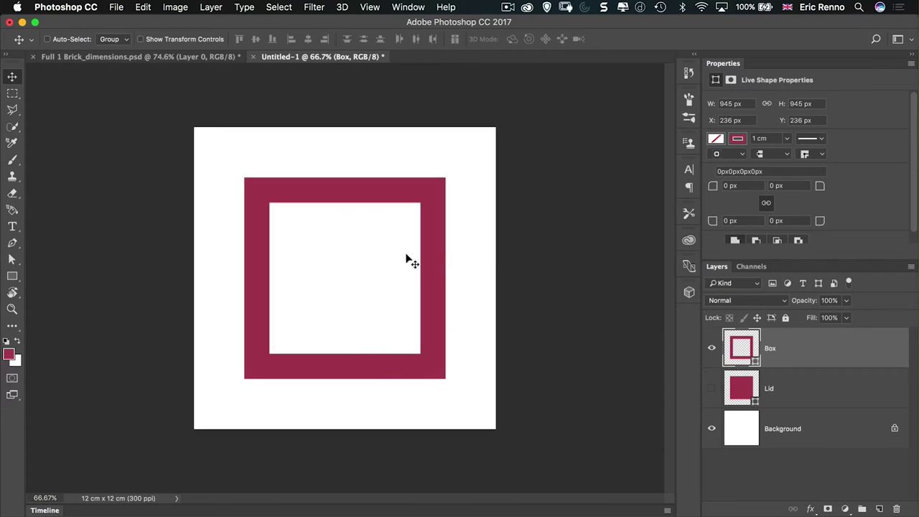
Check the brick dimensions reference, then bring up the other shape tools
{"action": "left_click", "coordinate": [182, 57]}
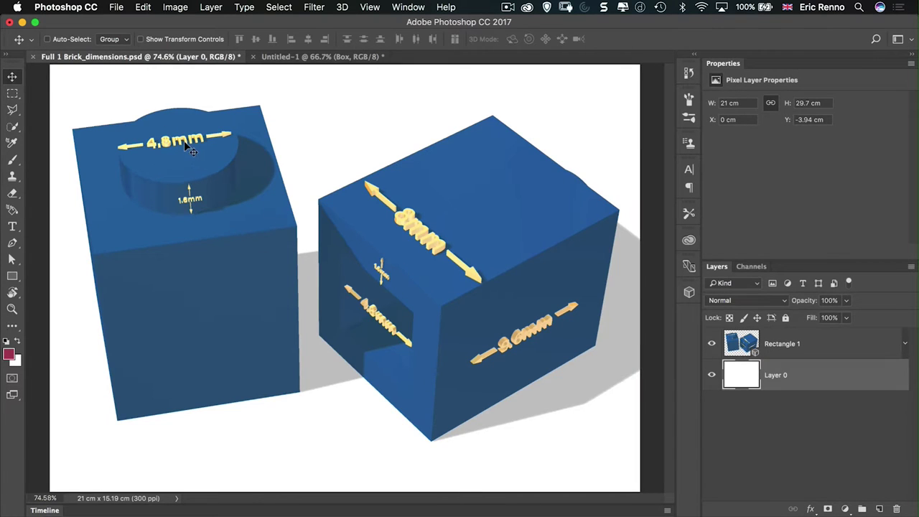
{"action": "left_click", "coordinate": [315, 57]}
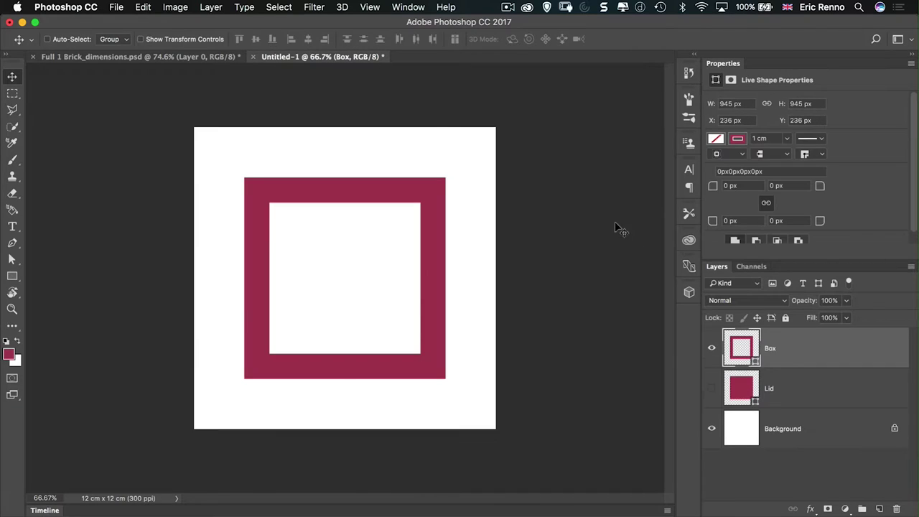
{"action": "left_click", "coordinate": [12, 276]}
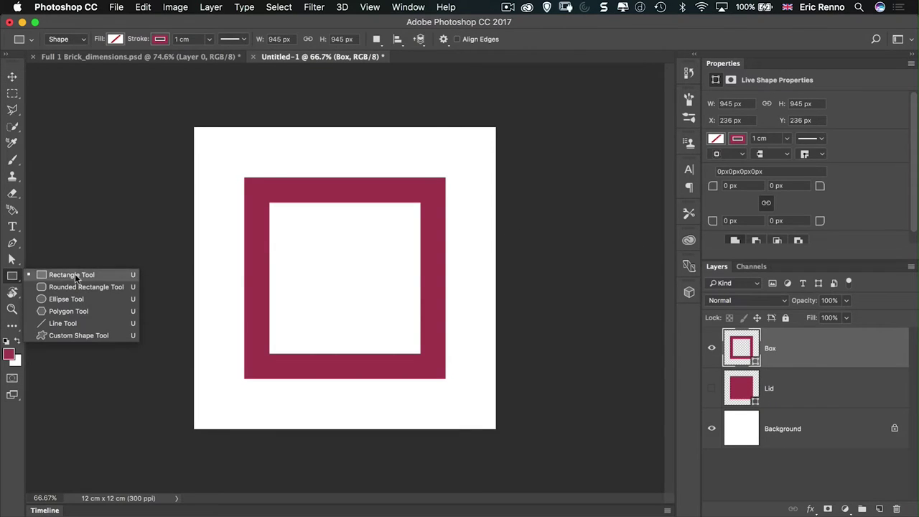
Draw an exact 4.8 x 4.8 cm ellipse
{"action": "left_click", "coordinate": [66, 298]}
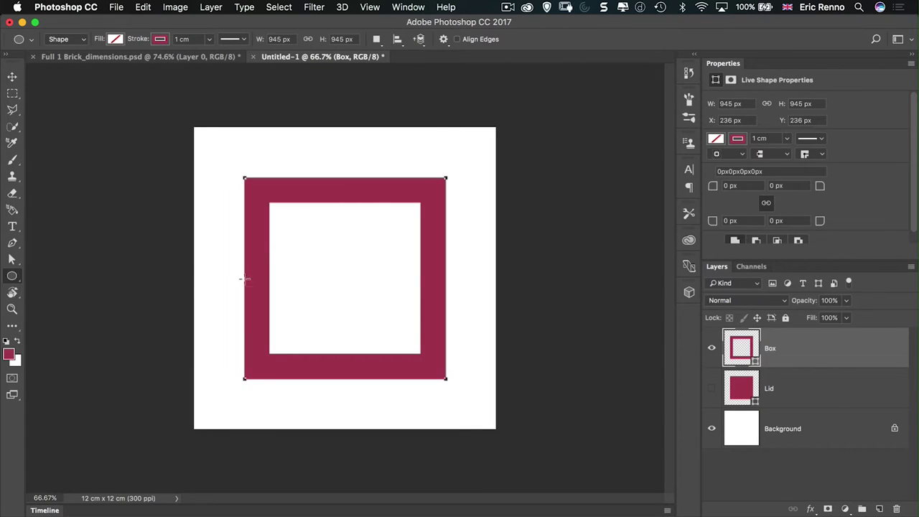
{"action": "left_click", "coordinate": [347, 275]}
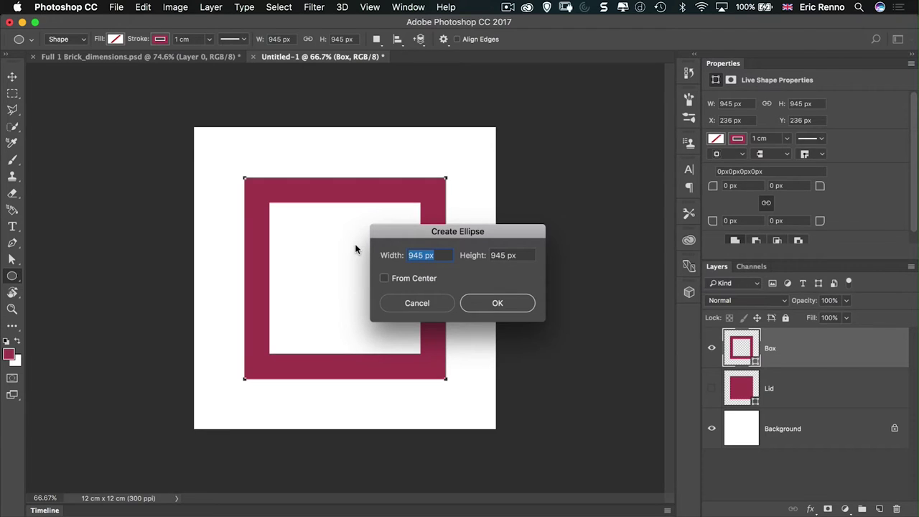
{"action": "type", "text": "4.8 cm"}
{"action": "key", "text": "Tab"}
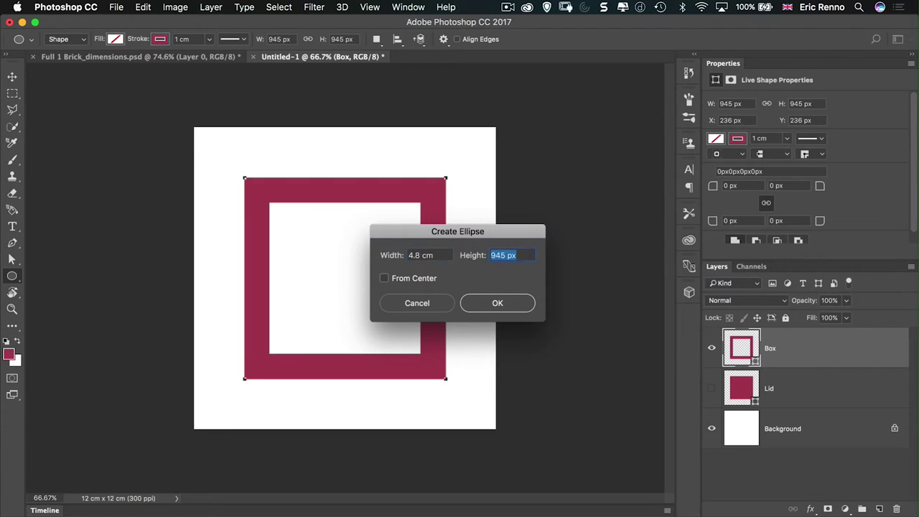
{"action": "type", "text": "4.8cm"}
{"action": "key", "text": "Return"}
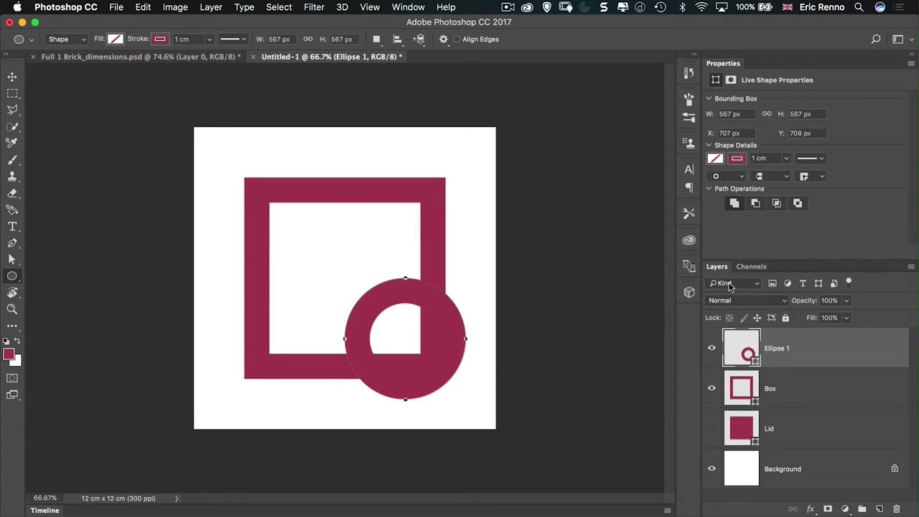
Fill the ellipse with the recent crimson colour, remove its stroke, and select all
{"action": "left_click", "coordinate": [715, 161]}
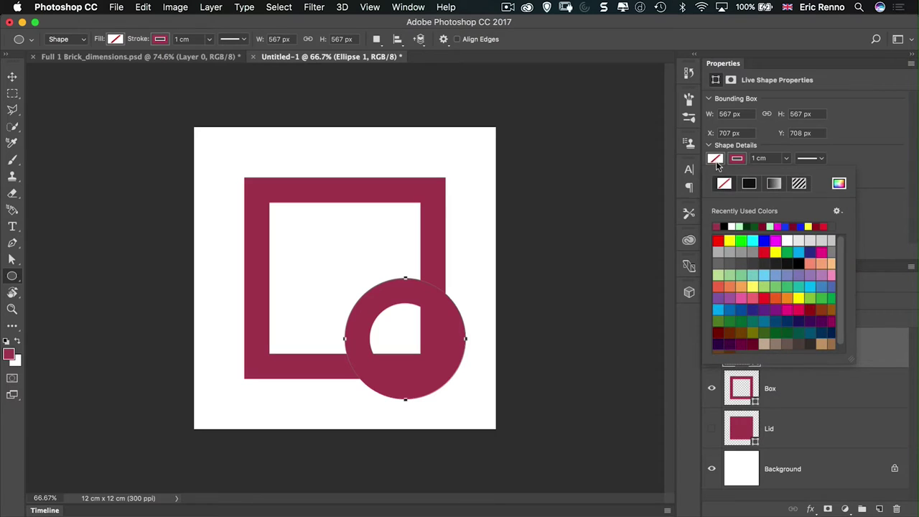
{"action": "left_click", "coordinate": [717, 226]}
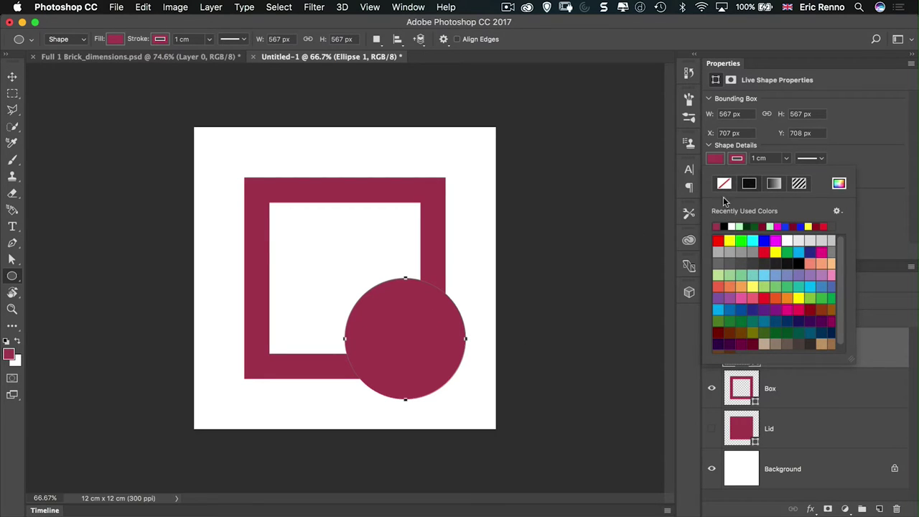
{"action": "left_click", "coordinate": [724, 185]}
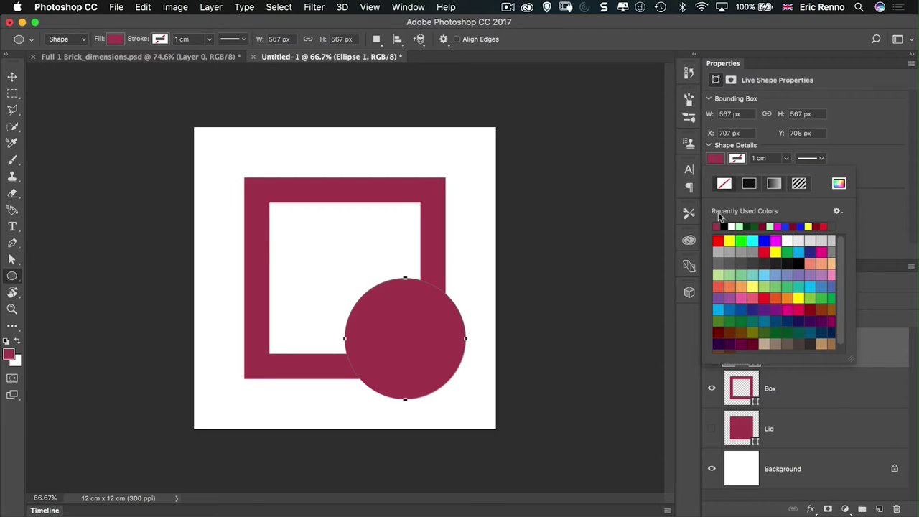
{"action": "left_click", "coordinate": [872, 363]}
{"action": "key", "text": "super+a"}
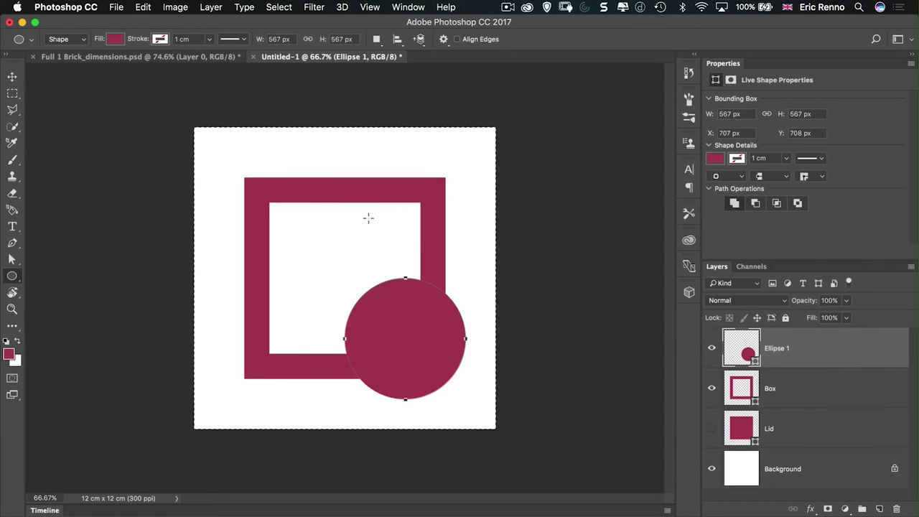
Align the vertical and horizontal centres of Ellipse 1, Box and Lid
{"action": "left_click", "coordinate": [823, 430], "text": "shift"}
{"action": "left_click", "coordinate": [12, 76]}
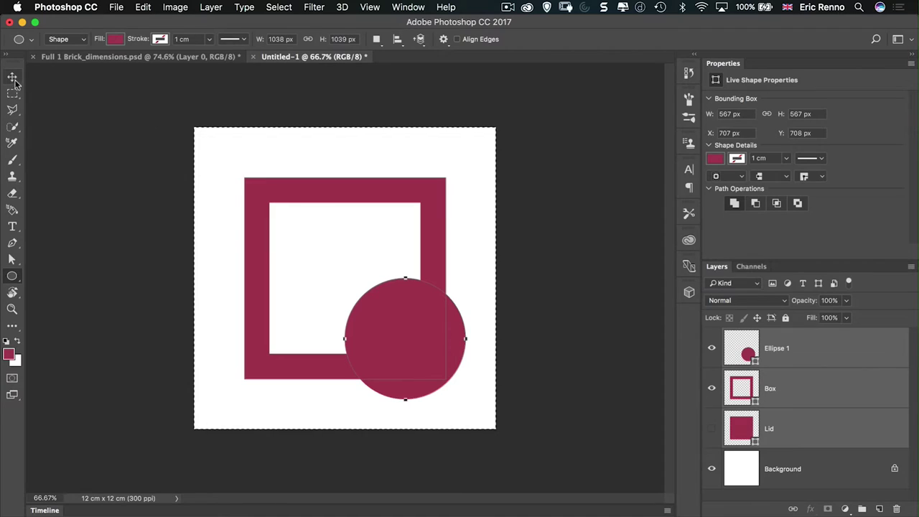
{"action": "left_click", "coordinate": [256, 40]}
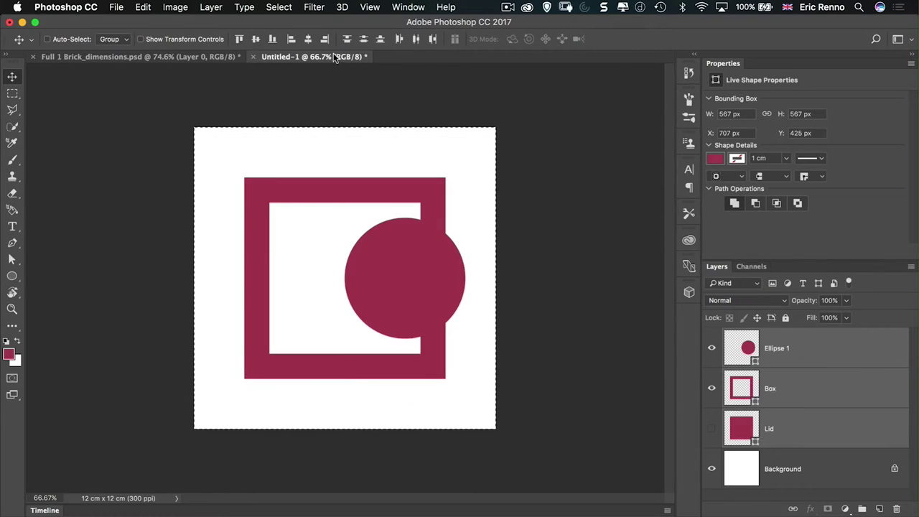
{"action": "left_click", "coordinate": [308, 40]}
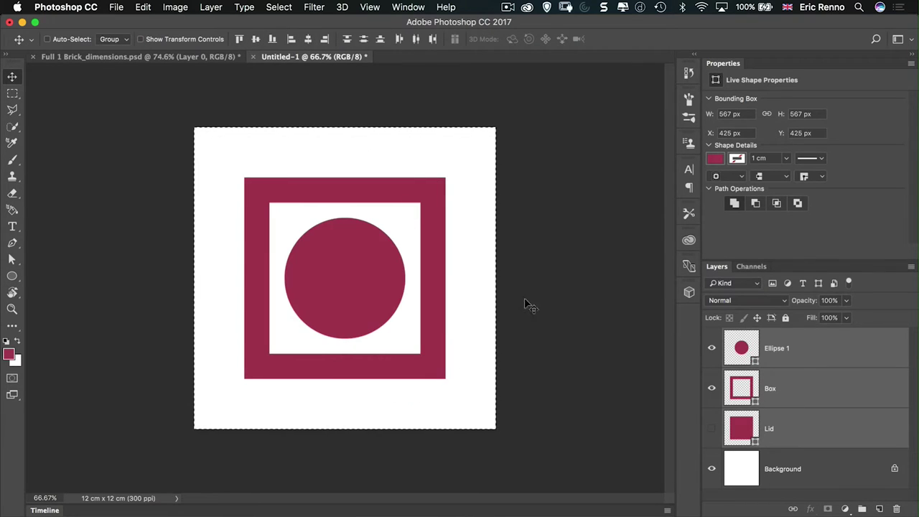
Select the Box layer's stroke width and compare it with the reference dimensions
{"action": "left_click", "coordinate": [801, 391]}
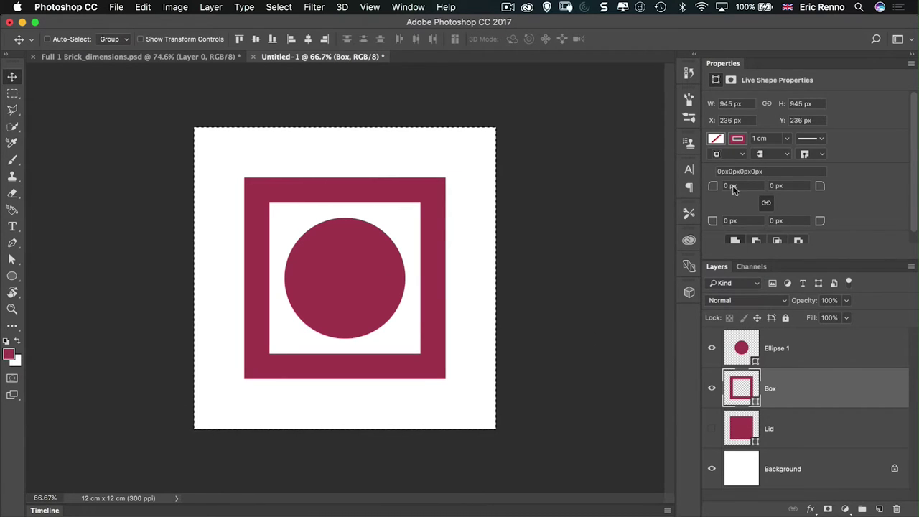
{"action": "left_click", "coordinate": [771, 139]}
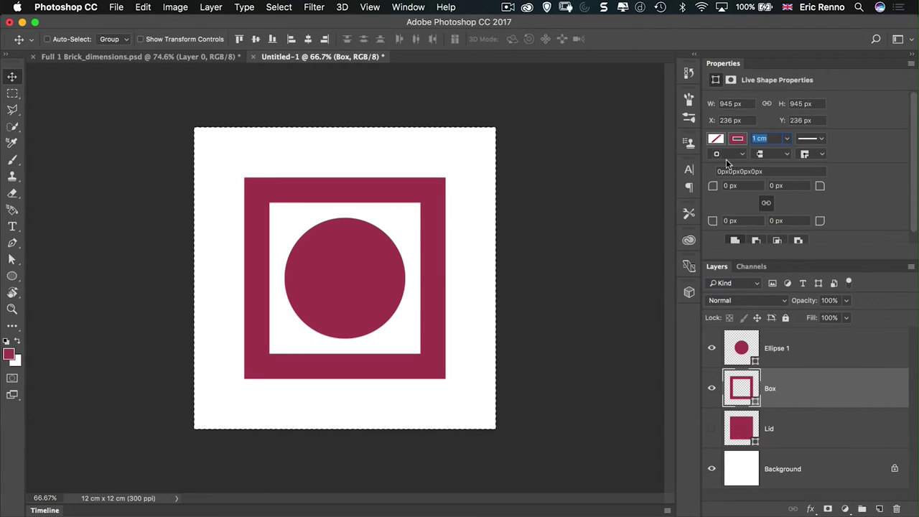
{"action": "left_click", "coordinate": [237, 57]}
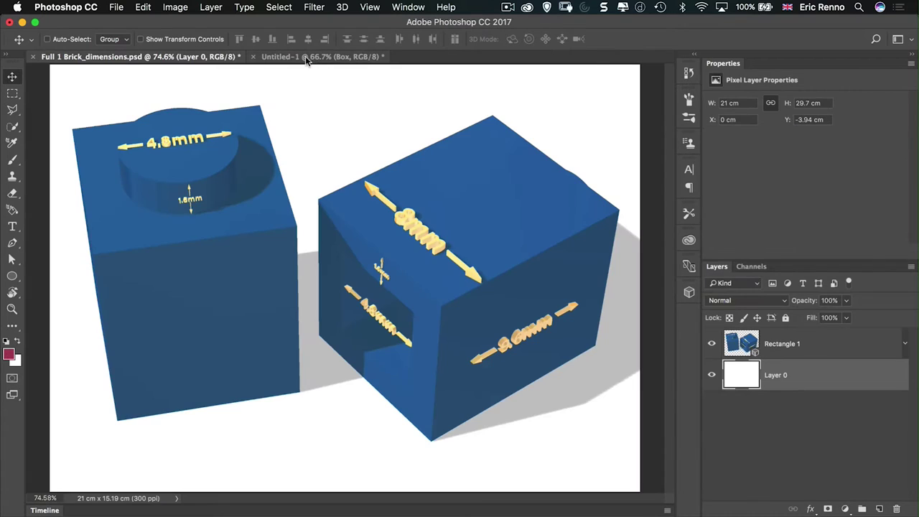
{"action": "left_click", "coordinate": [306, 56]}
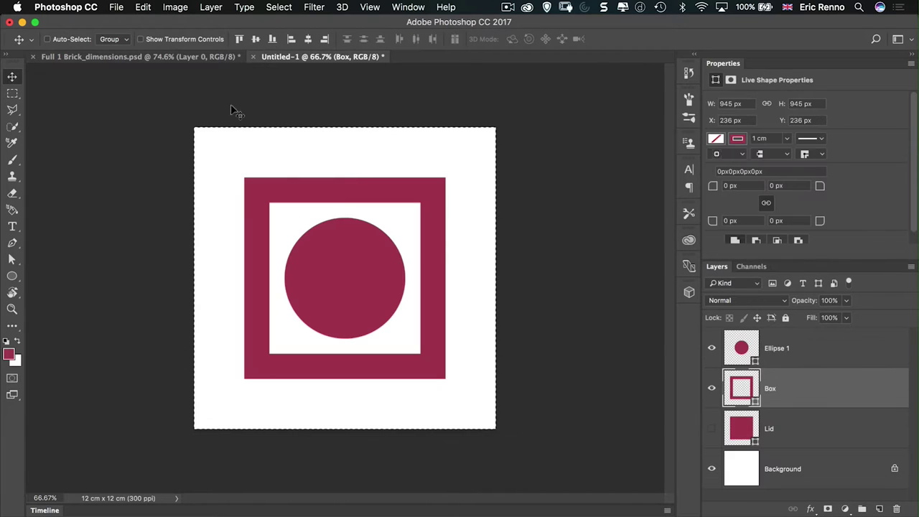
Deselect and set the Box stroke width to 1.6 cm
{"action": "key", "text": "super+d"}
{"action": "left_click", "coordinate": [769, 136]}
{"action": "type", "text": "1.6cm"}
{"action": "key", "text": "Return"}
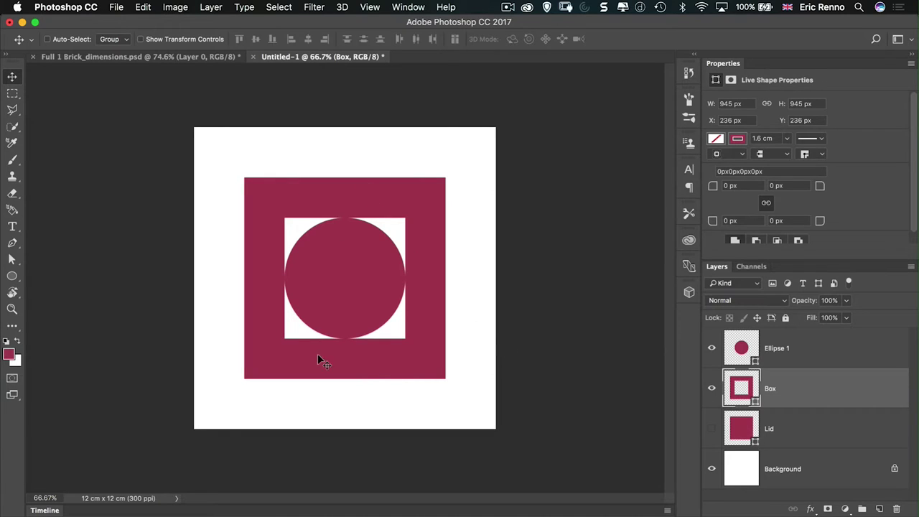
Rename the Ellipse 1 layer to Knob
{"action": "double_click", "coordinate": [780, 348]}
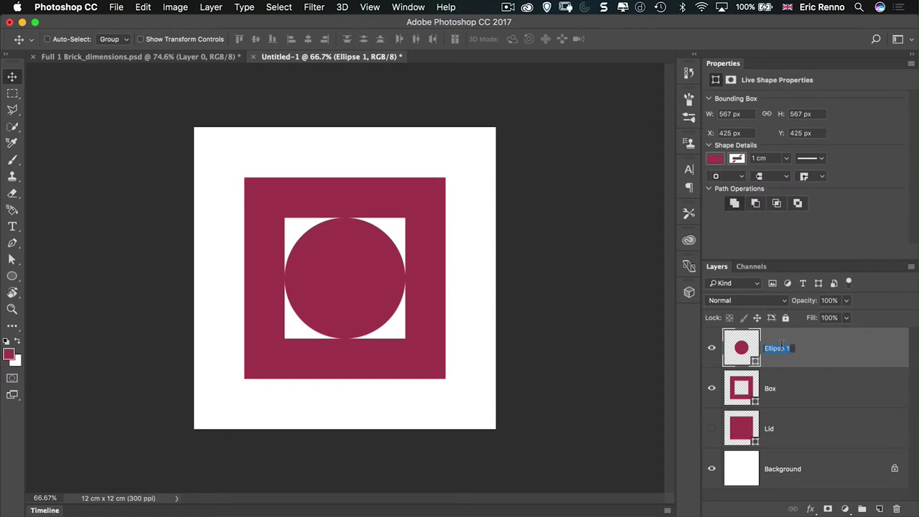
{"action": "type", "text": "Knob"}
{"action": "key", "text": "Return"}
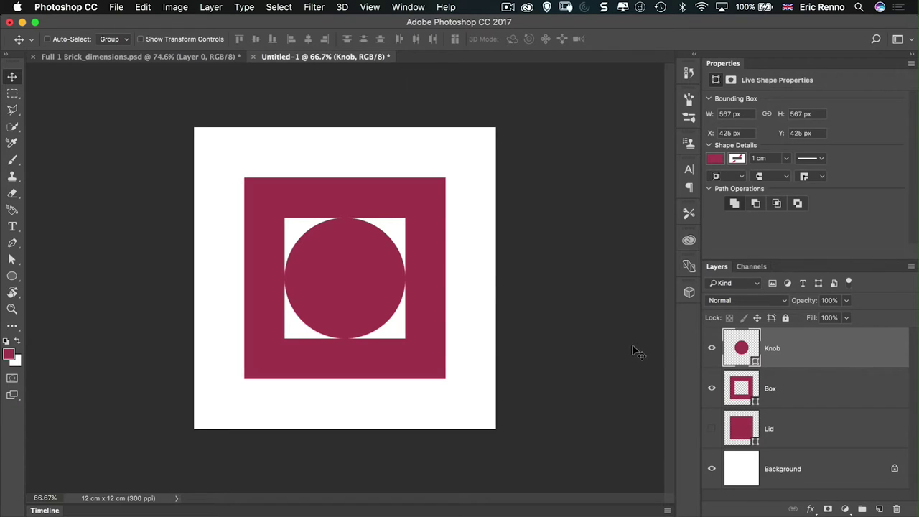
Add a text layer reading BRICK
{"action": "left_click", "coordinate": [12, 227]}
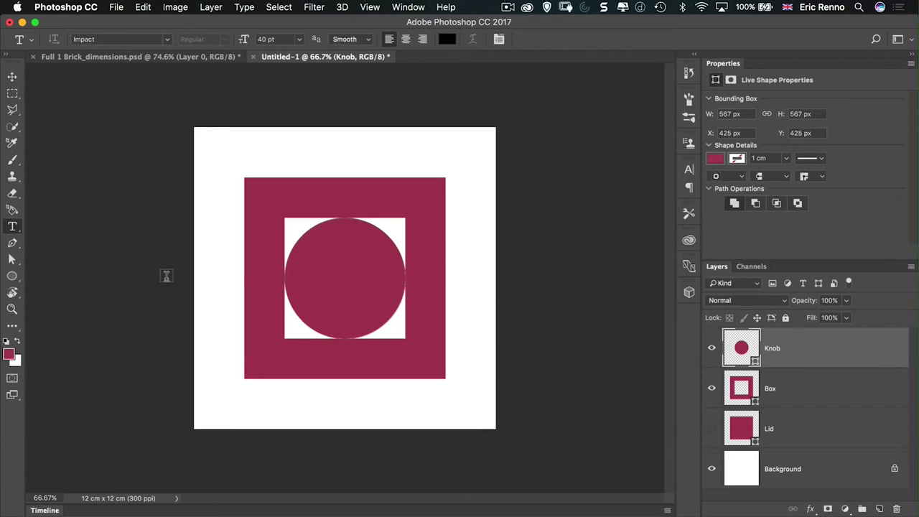
{"action": "left_click", "coordinate": [283, 153]}
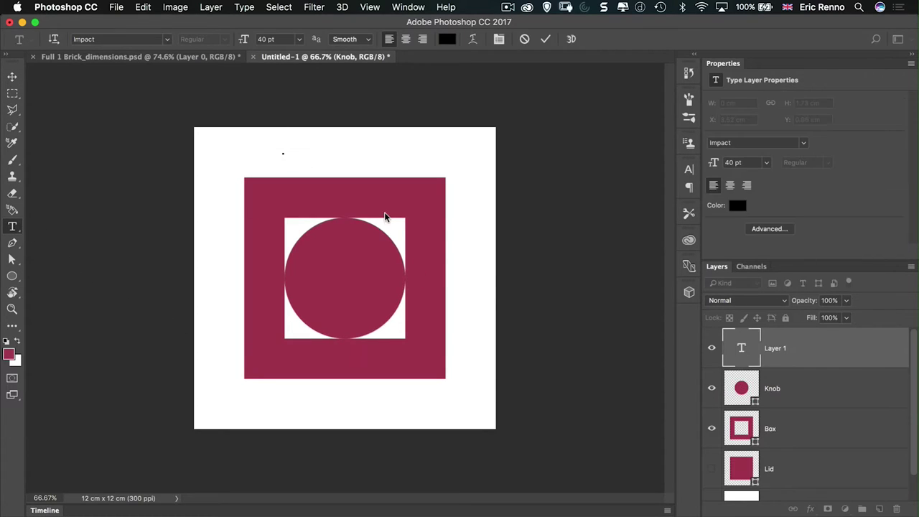
{"action": "type", "text": "BRICK"}
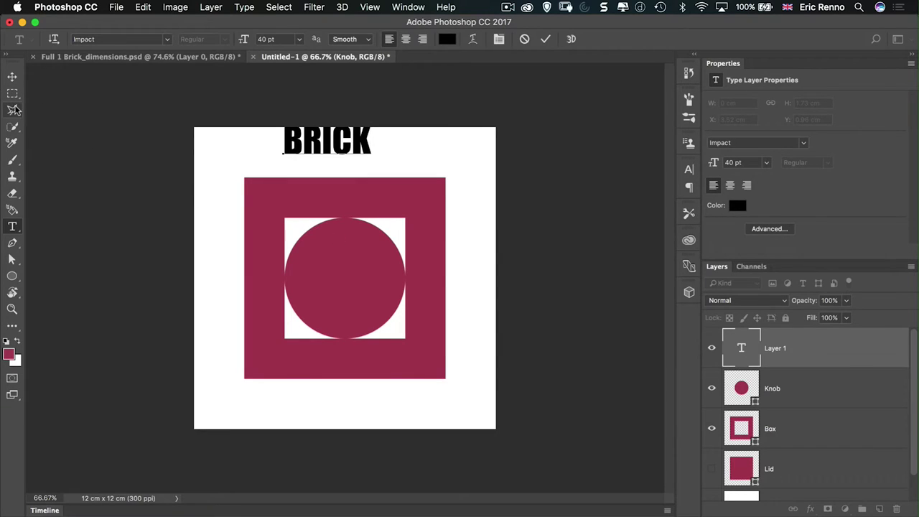
{"action": "key", "text": "super+a"}
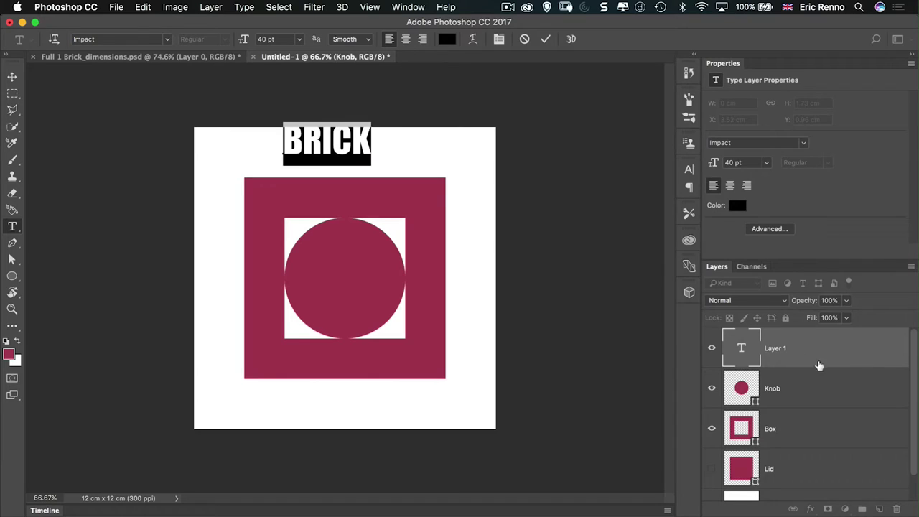
{"action": "left_click", "coordinate": [822, 363]}
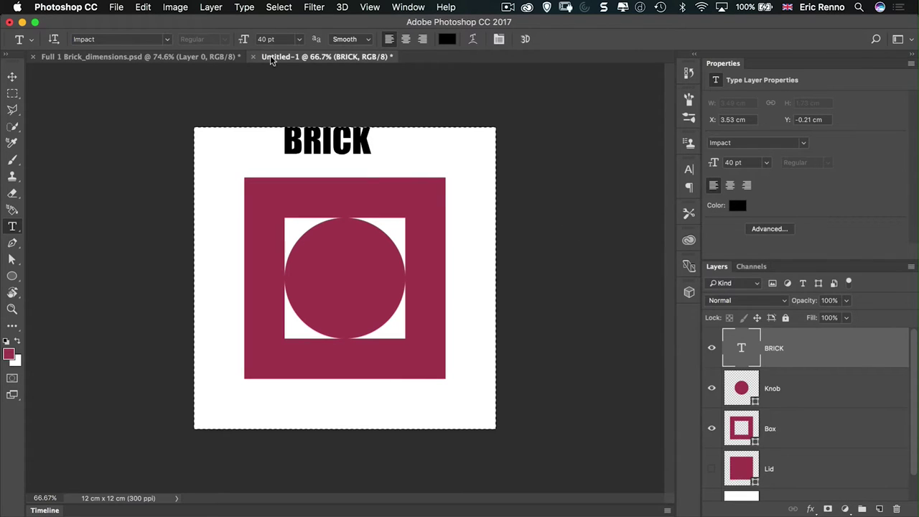
Centre the BRICK text on the canvas
{"action": "key", "text": "super+a"}
{"action": "left_click", "coordinate": [13, 76]}
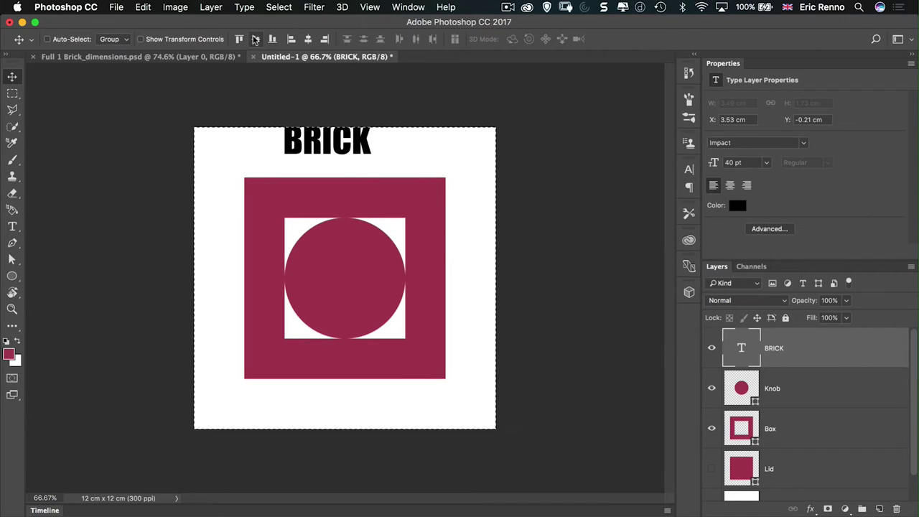
{"action": "left_click", "coordinate": [308, 40]}
{"action": "left_click", "coordinate": [310, 40]}
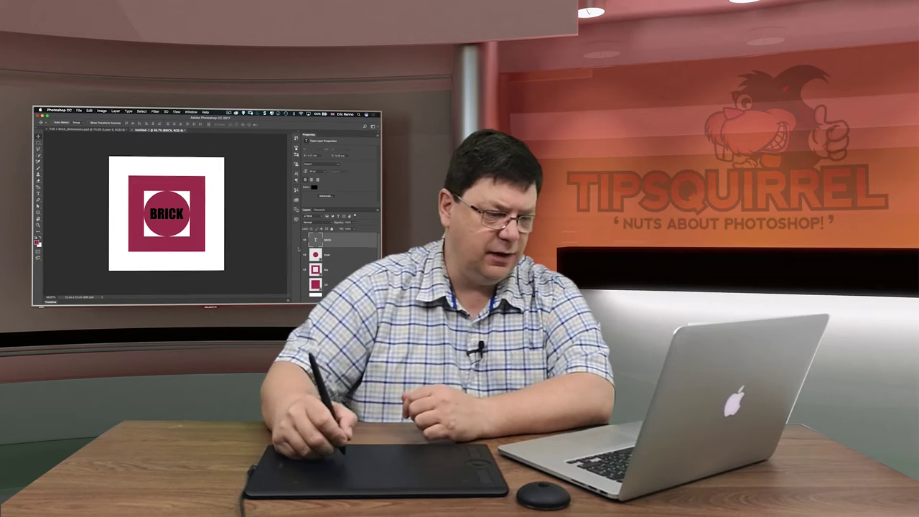
Hide the text, knob and box layers, leaving only Lid visible and selected
{"action": "left_click", "coordinate": [305, 295], "text": "alt"}
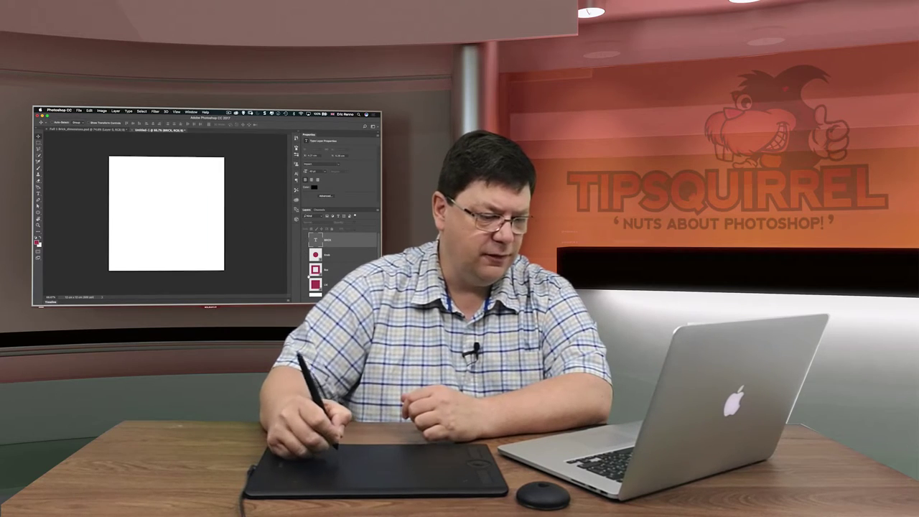
{"action": "left_click", "coordinate": [304, 285]}
{"action": "left_click", "coordinate": [797, 474]}
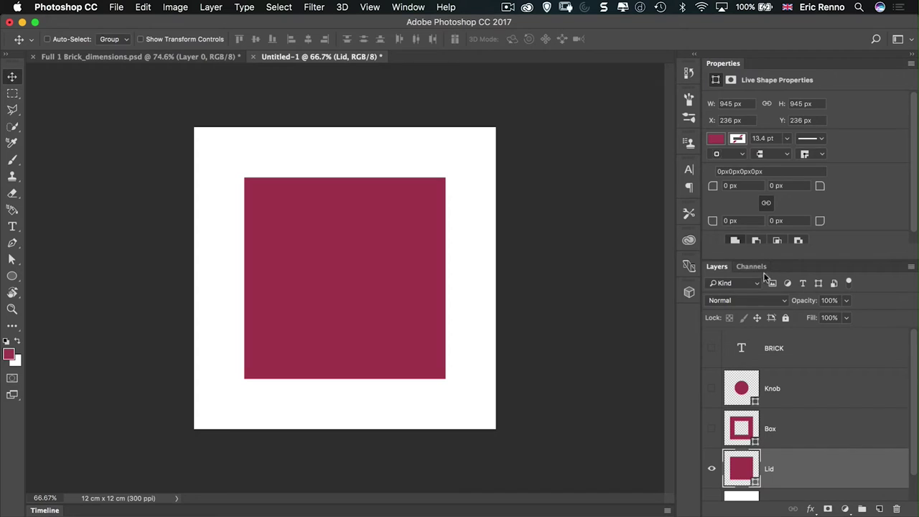
Turn the Lid layer into a new 3D extrusion
{"action": "left_click", "coordinate": [689, 292]}
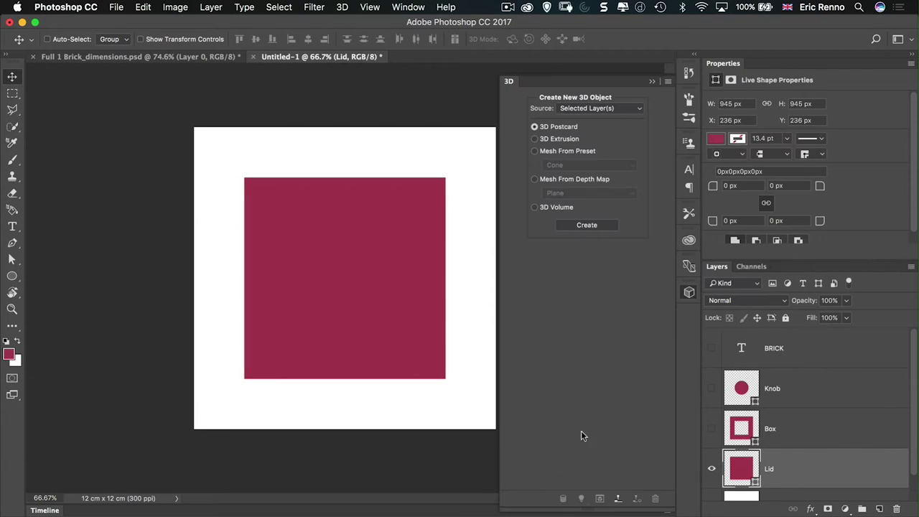
{"action": "left_click", "coordinate": [545, 140]}
{"action": "left_click", "coordinate": [586, 226]}
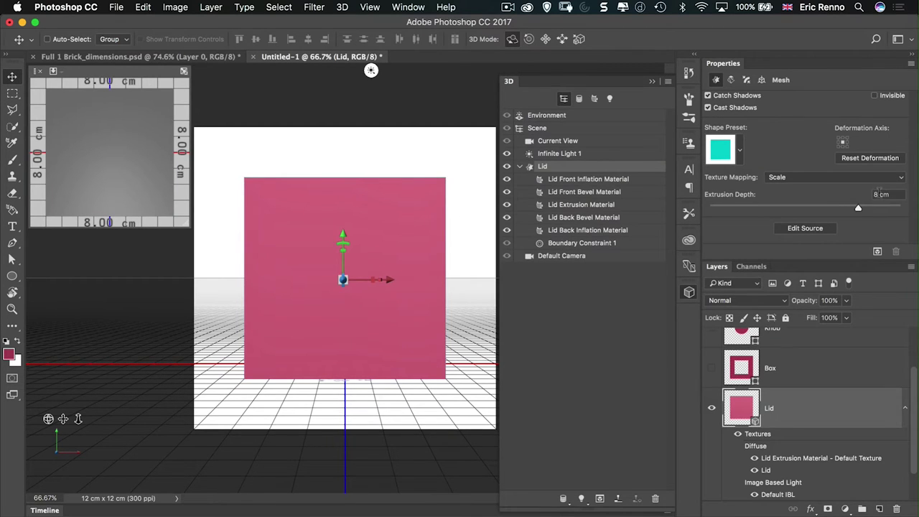
Set the Lid extrusion depth to 1.6 cm after checking the reference dimensions
{"action": "left_click", "coordinate": [879, 194]}
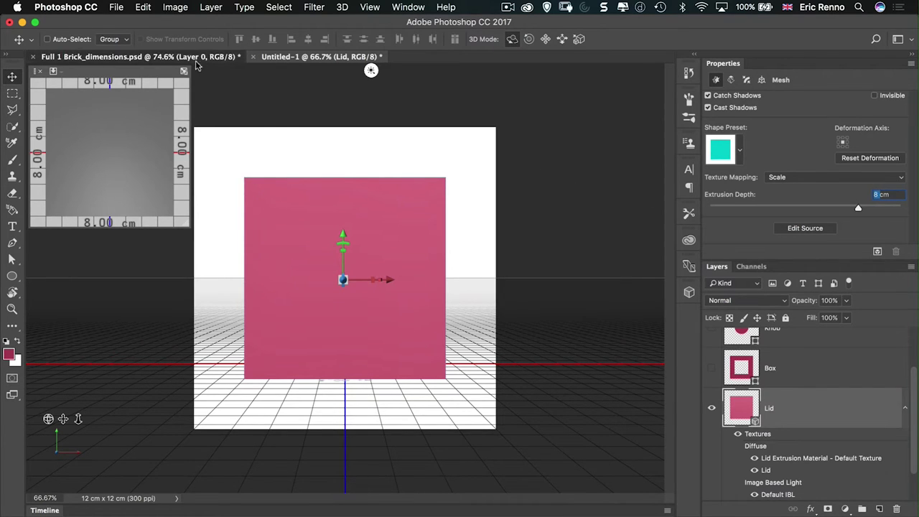
{"action": "left_click", "coordinate": [144, 57]}
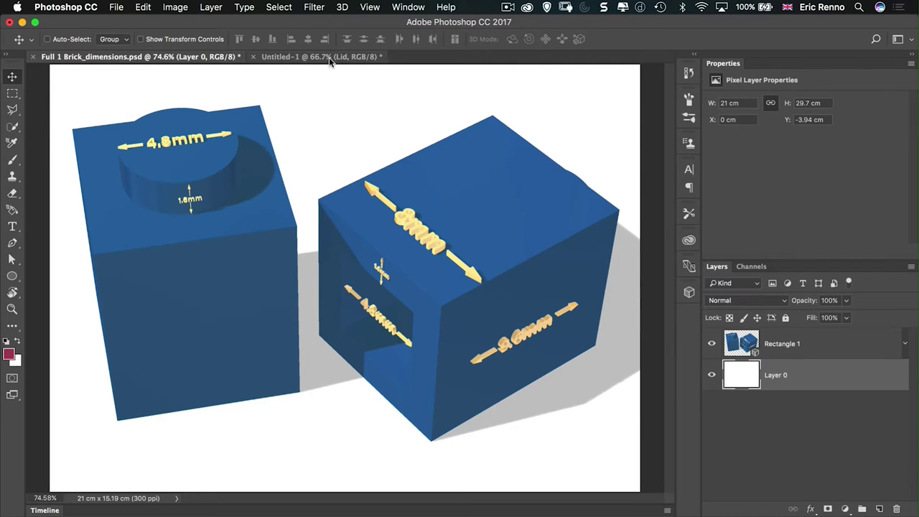
{"action": "key", "text": "ctrl+Tab"}
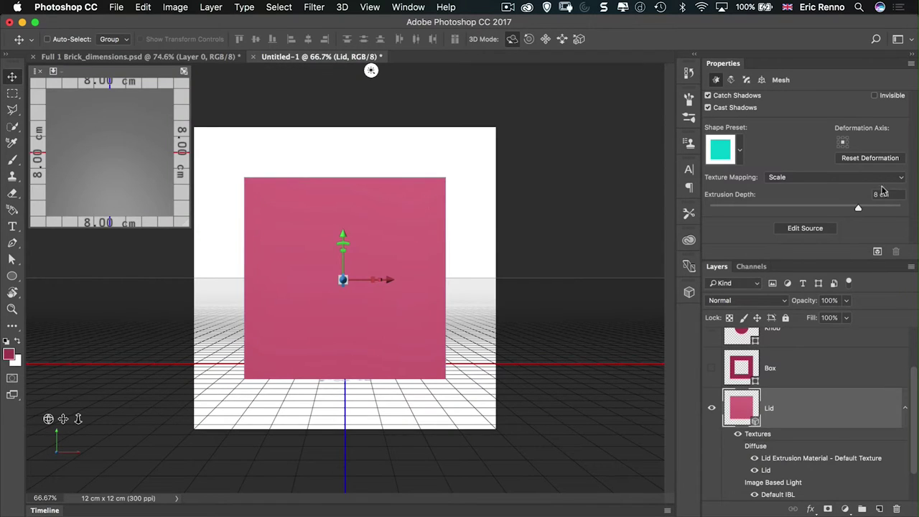
{"action": "type", "text": "1.6"}
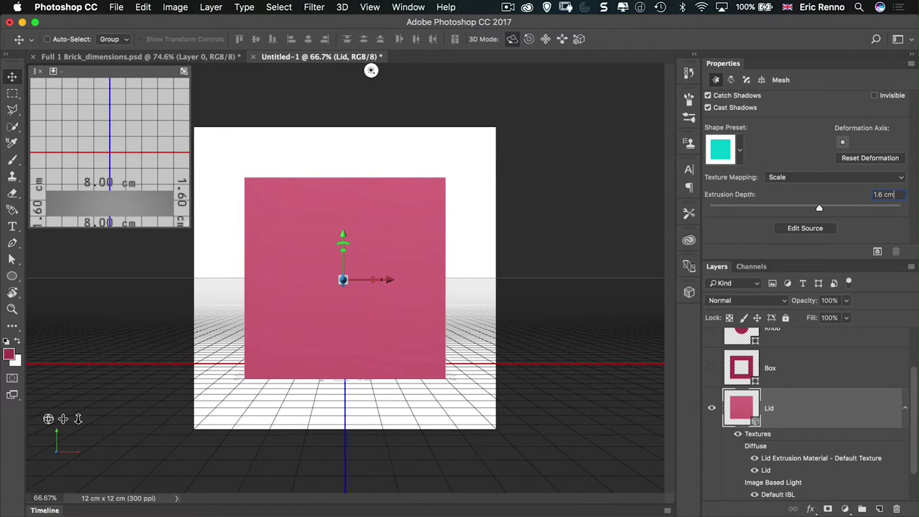
{"action": "left_click", "coordinate": [505, 269]}
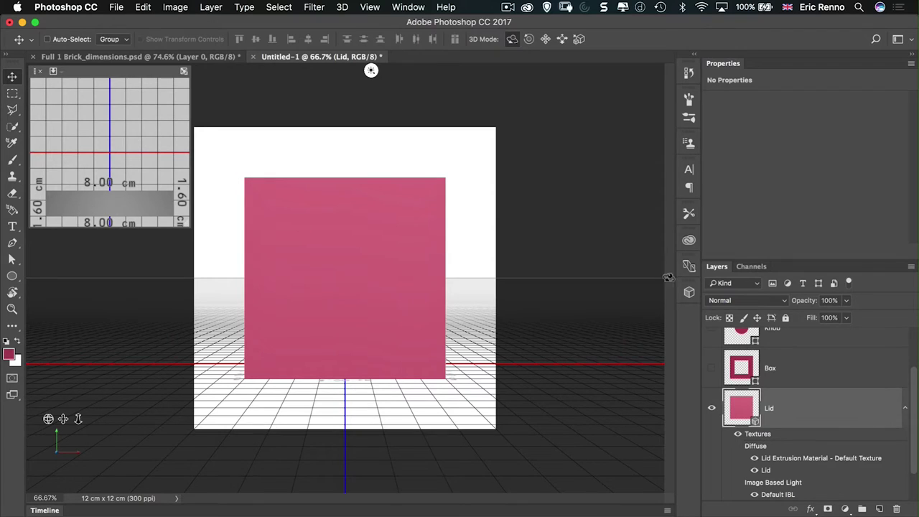
Show the Box frame layer and turn it into a 3D extrusion
{"action": "left_click", "coordinate": [713, 368]}
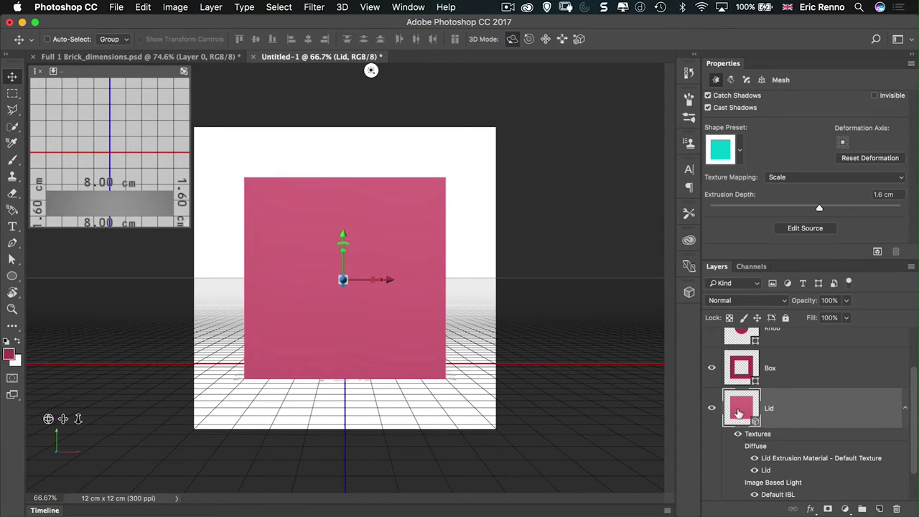
{"action": "left_click", "coordinate": [798, 379]}
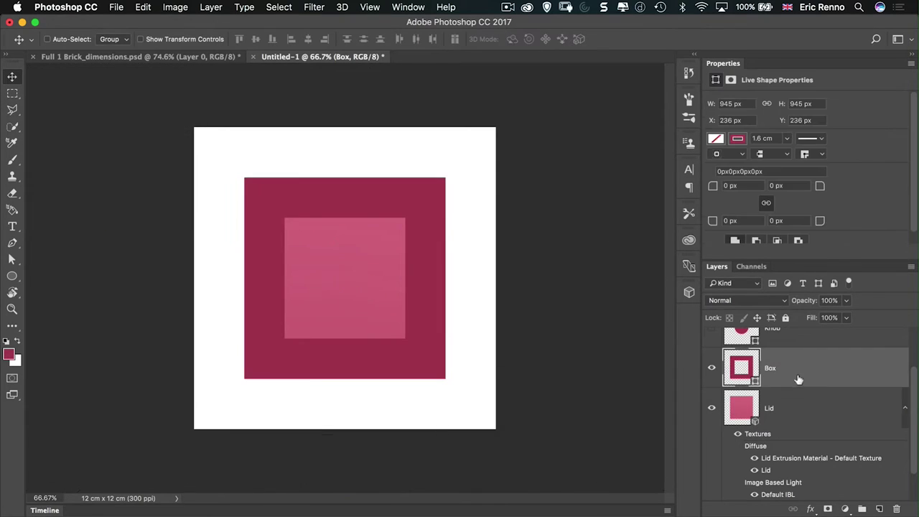
{"action": "left_click", "coordinate": [689, 291]}
{"action": "left_click", "coordinate": [585, 224]}
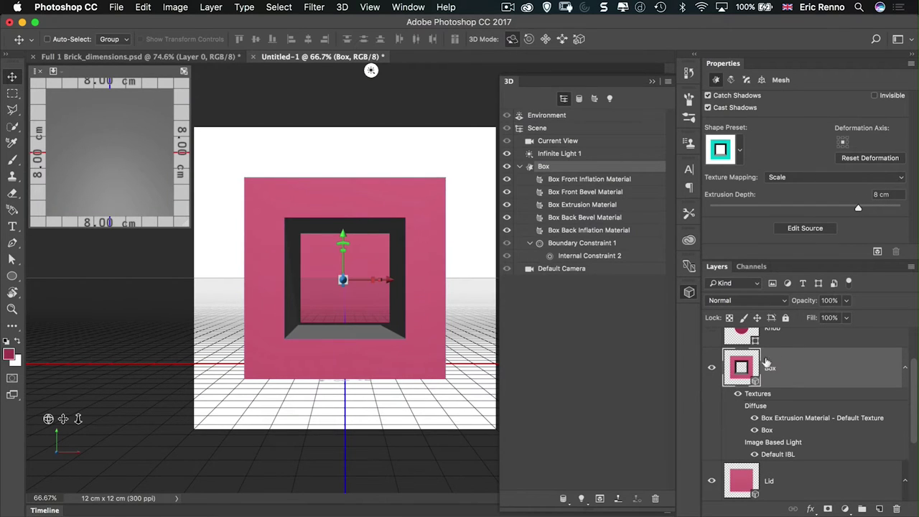
Extrude the Knob circle into 3D with an extrusion depth of 1.6 cm
{"action": "left_click", "coordinate": [810, 339]}
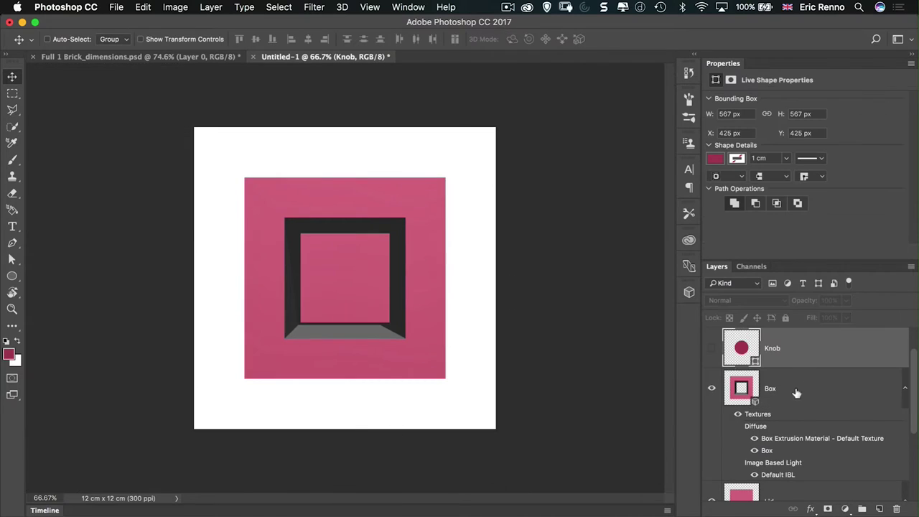
{"action": "left_click", "coordinate": [711, 348]}
{"action": "left_click", "coordinate": [689, 292]}
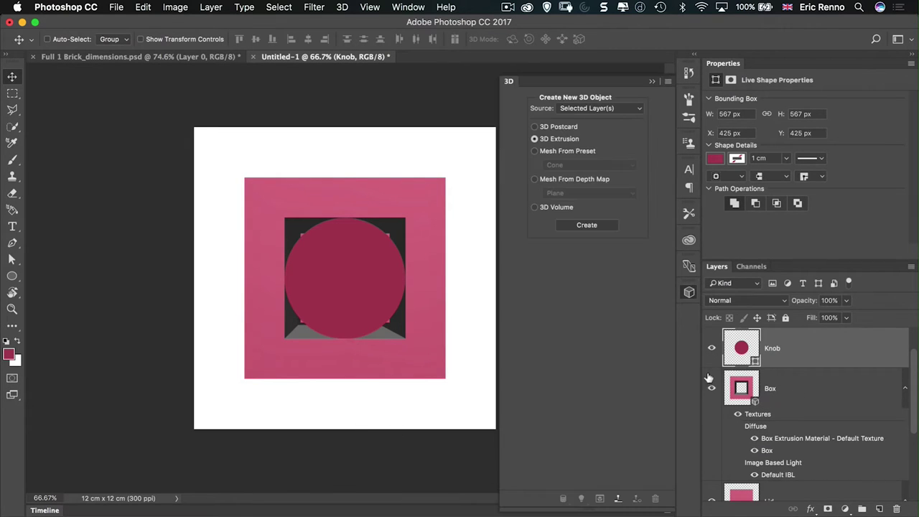
{"action": "left_click", "coordinate": [589, 225]}
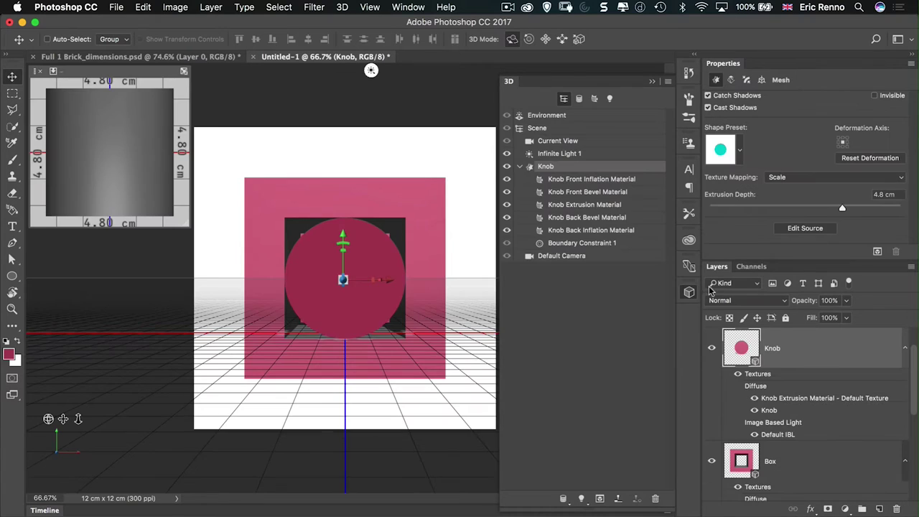
{"action": "left_click", "coordinate": [214, 57]}
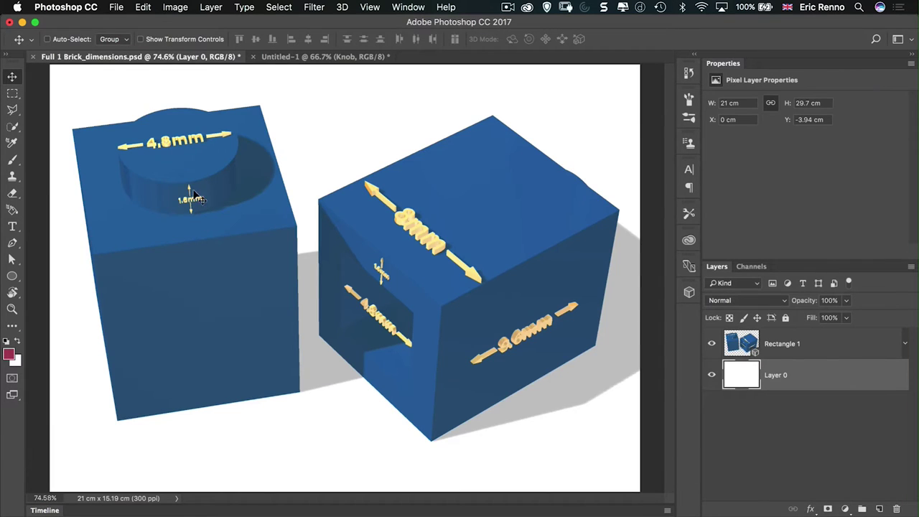
{"action": "left_click", "coordinate": [320, 56]}
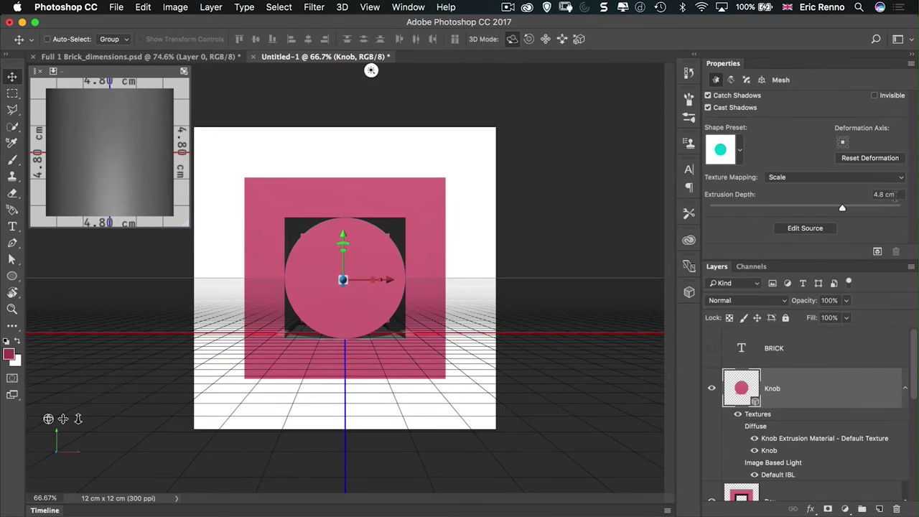
{"action": "left_click", "coordinate": [894, 195]}
{"action": "type", "text": "1.6"}
{"action": "key", "text": "Return"}
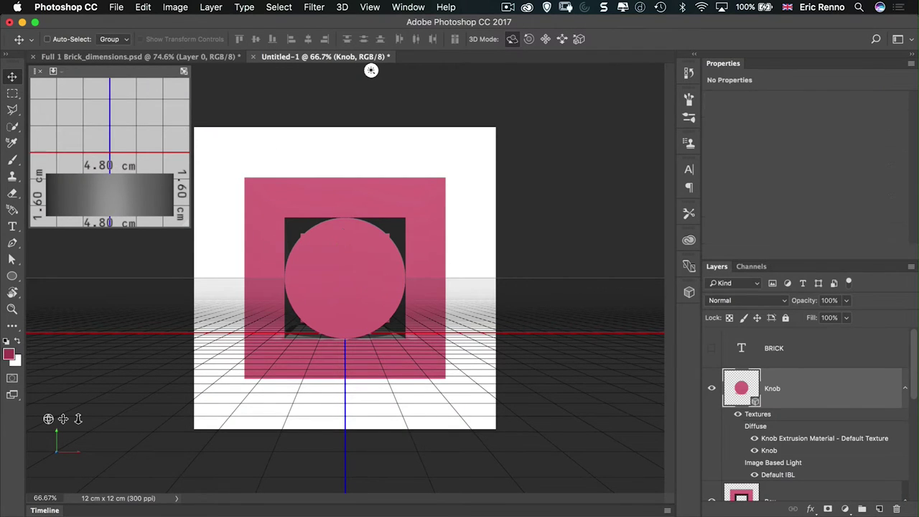
Show the BRICK text layer and extrude it into 3D, 1 cm deep
{"action": "left_click", "coordinate": [782, 354]}
{"action": "left_click", "coordinate": [712, 347]}
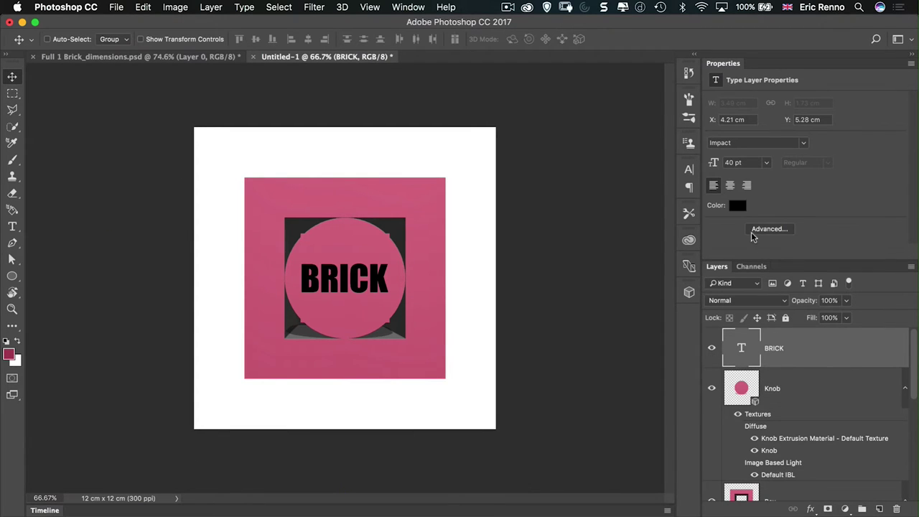
{"action": "left_click", "coordinate": [689, 291]}
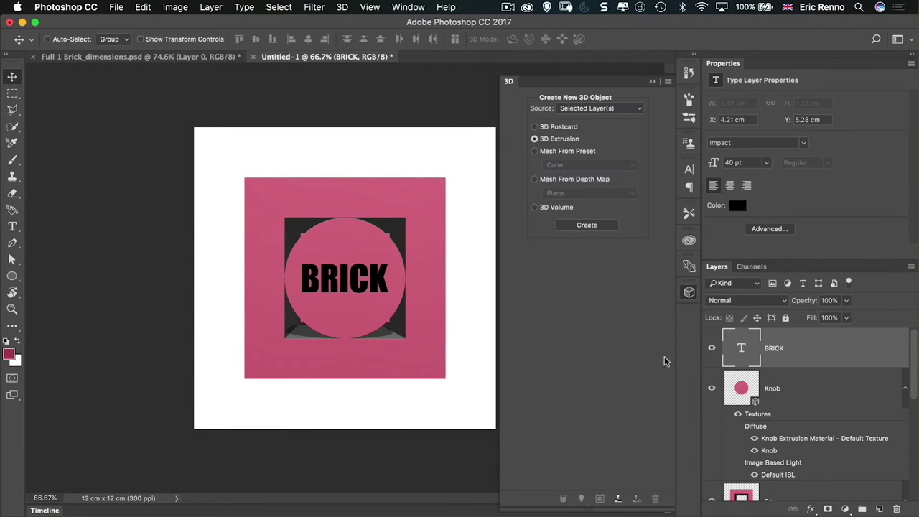
{"action": "left_click", "coordinate": [589, 224]}
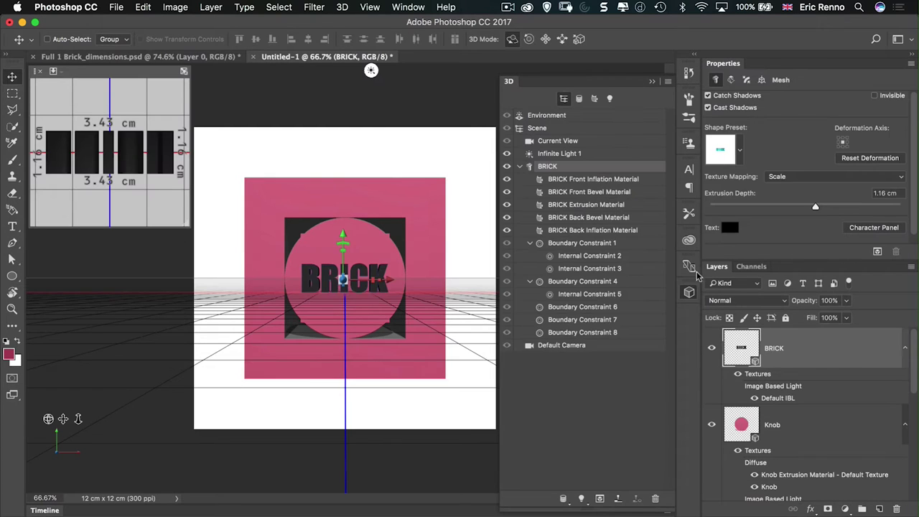
{"action": "left_click", "coordinate": [887, 194]}
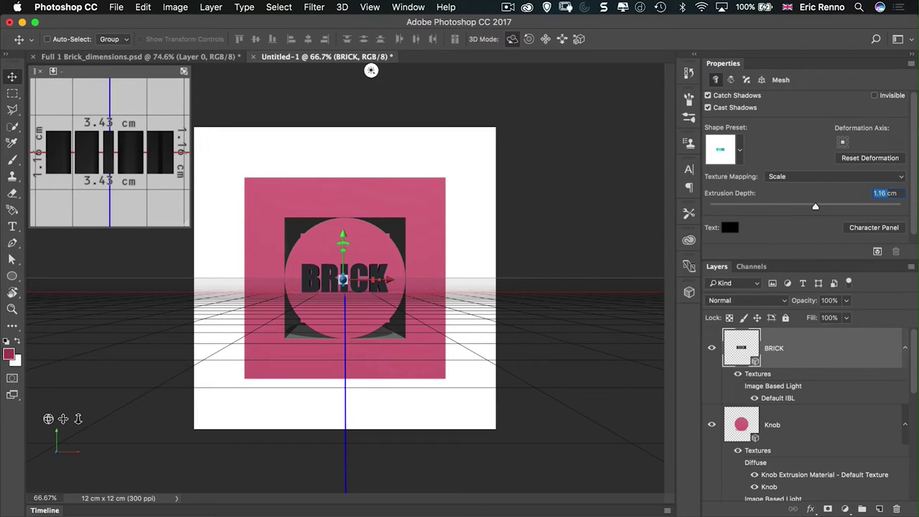
{"action": "type", "text": "1"}
{"action": "key", "text": "Return"}
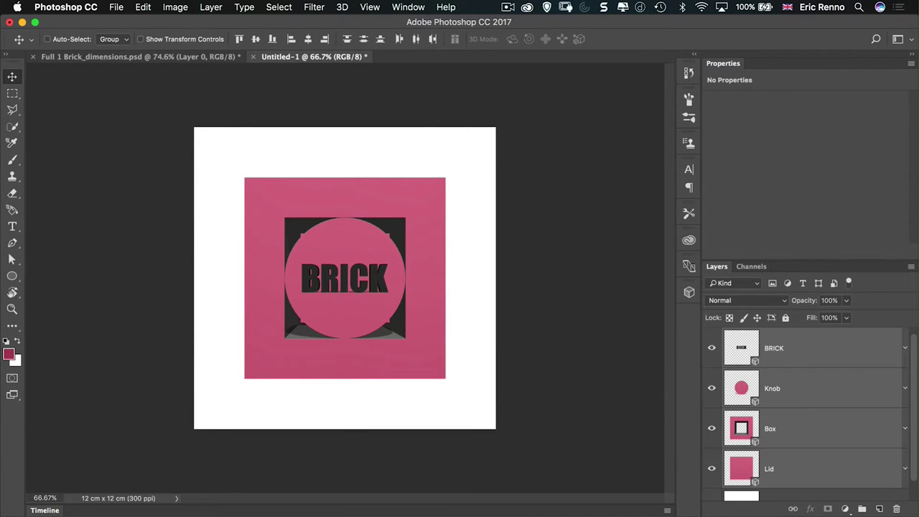
Merge all 3D layers into one scene and set the secondary view to Top
{"action": "left_click", "coordinate": [343, 8]}
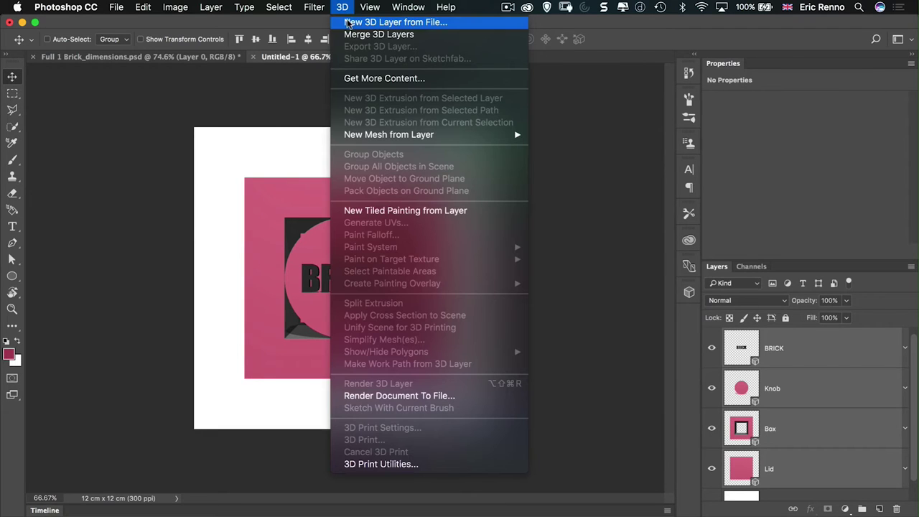
{"action": "left_click", "coordinate": [377, 34]}
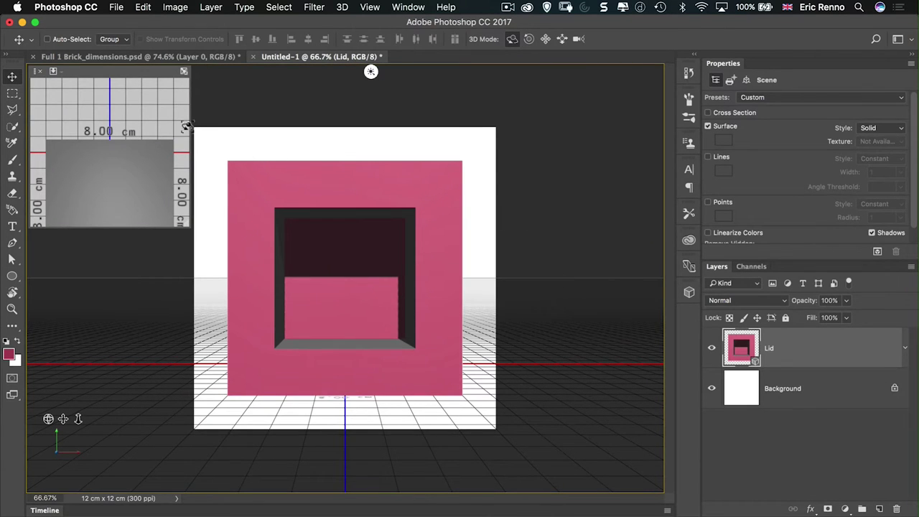
{"action": "left_click", "coordinate": [54, 72]}
{"action": "left_click", "coordinate": [81, 111]}
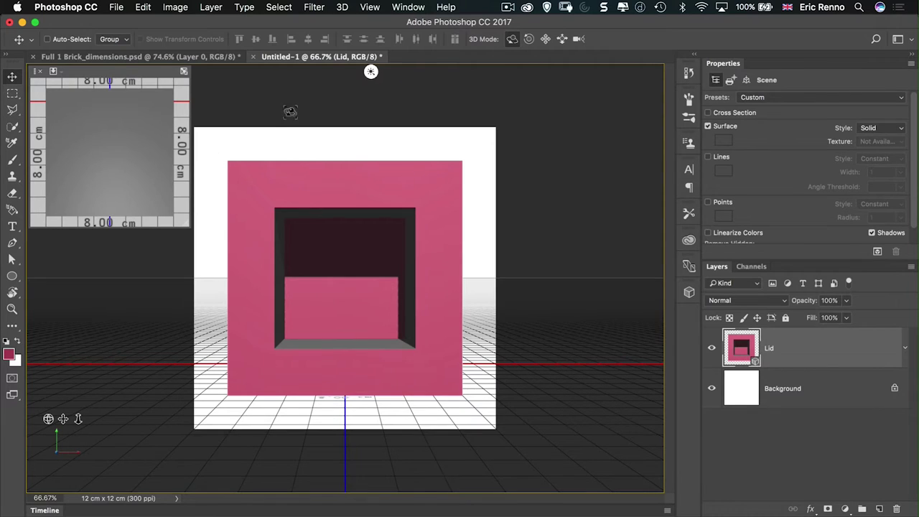
List the scene objects in the 3D panel and collapse the Lid and Box material lists
{"action": "left_click", "coordinate": [370, 8]}
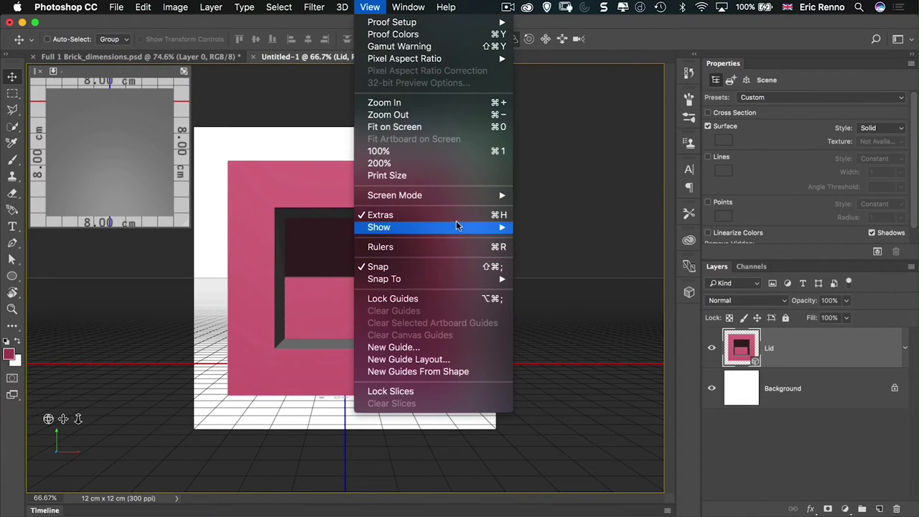
{"action": "mouse_move", "coordinate": [458, 225]}
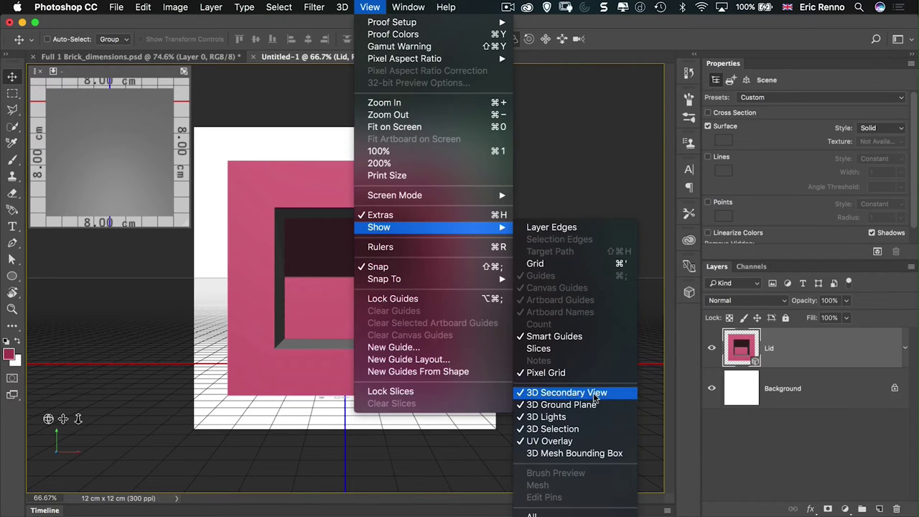
{"action": "left_click", "coordinate": [369, 8]}
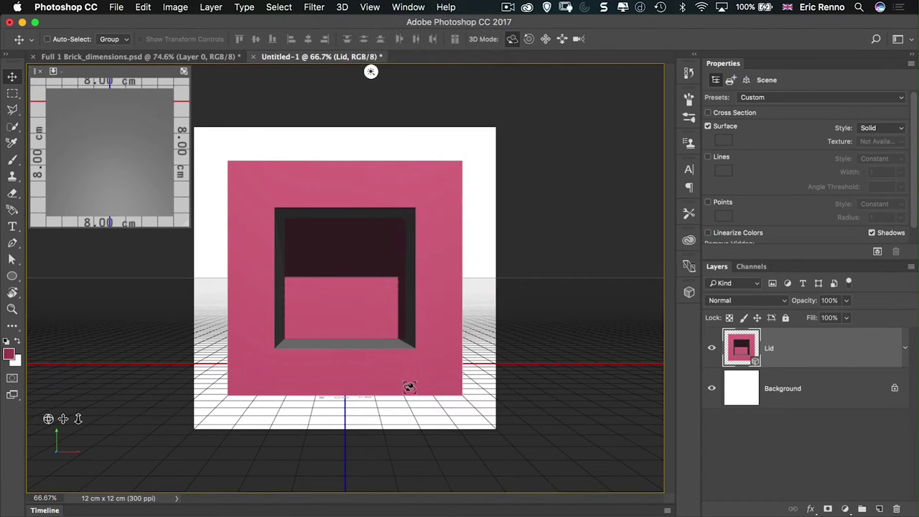
{"action": "left_click", "coordinate": [689, 292]}
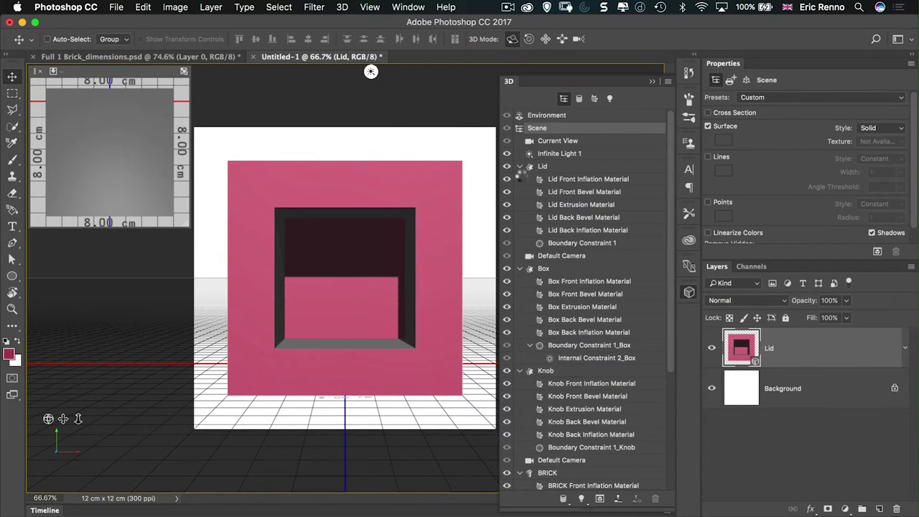
{"action": "left_click", "coordinate": [520, 166]}
{"action": "left_click", "coordinate": [520, 192]}
Collapse the Knob and BRICK lists, then move the Lid along Z in front of the box
{"action": "left_click", "coordinate": [520, 205]}
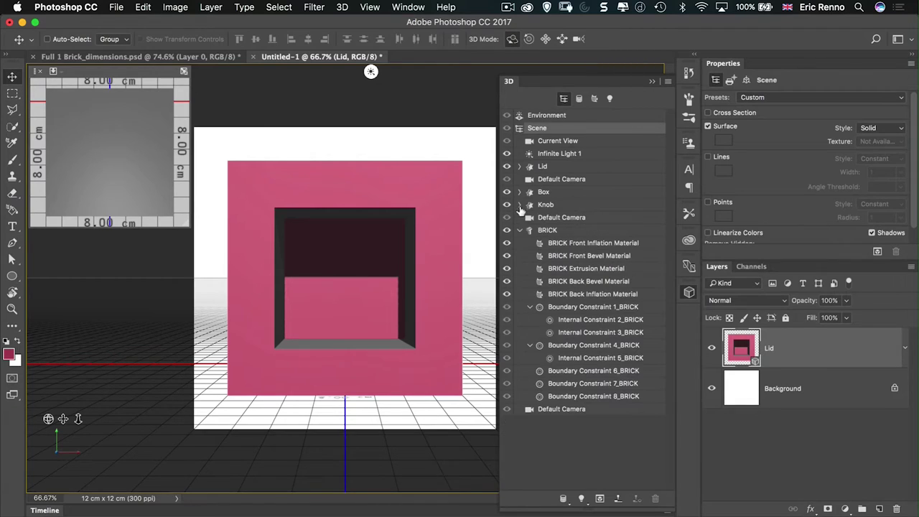
{"action": "left_click", "coordinate": [520, 230]}
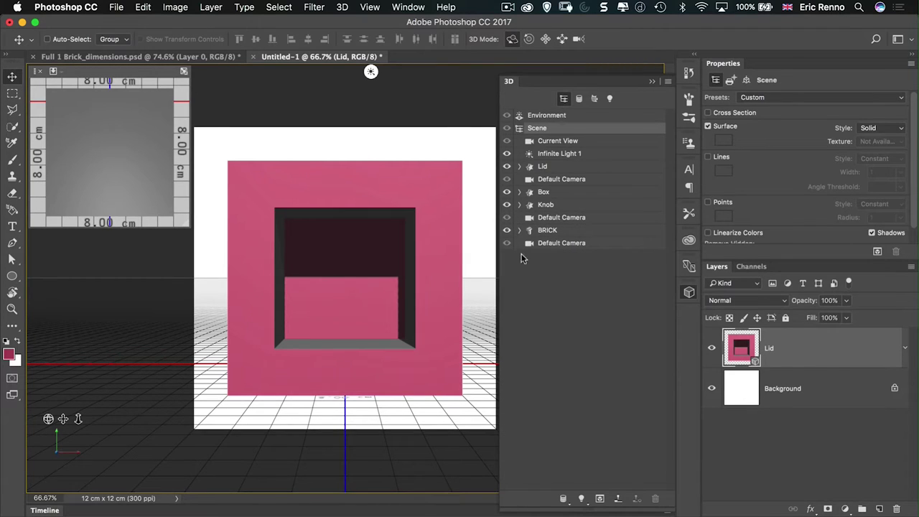
{"action": "left_click", "coordinate": [556, 168]}
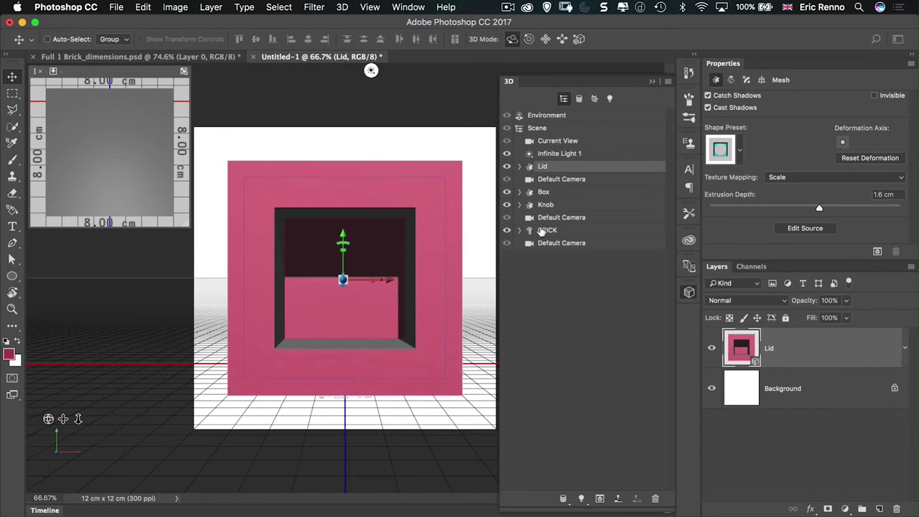
{"action": "left_click_drag", "start_coordinate": [343, 279], "coordinate": [357, 397]}
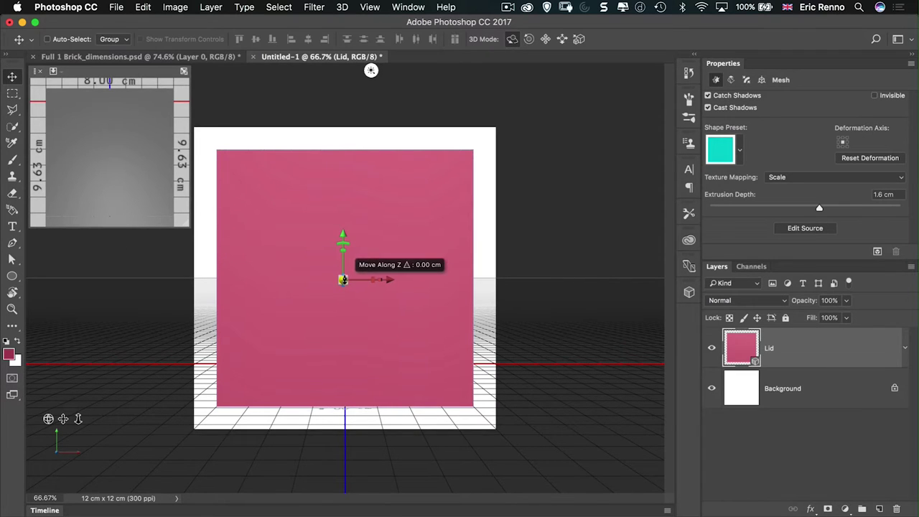
{"action": "mouse_move", "coordinate": [344, 280]}
{"action": "left_mouse_down"}
{"action": "mouse_move", "coordinate": [343, 233]}
{"action": "mouse_move", "coordinate": [343, 280]}
{"action": "left_mouse_up"}
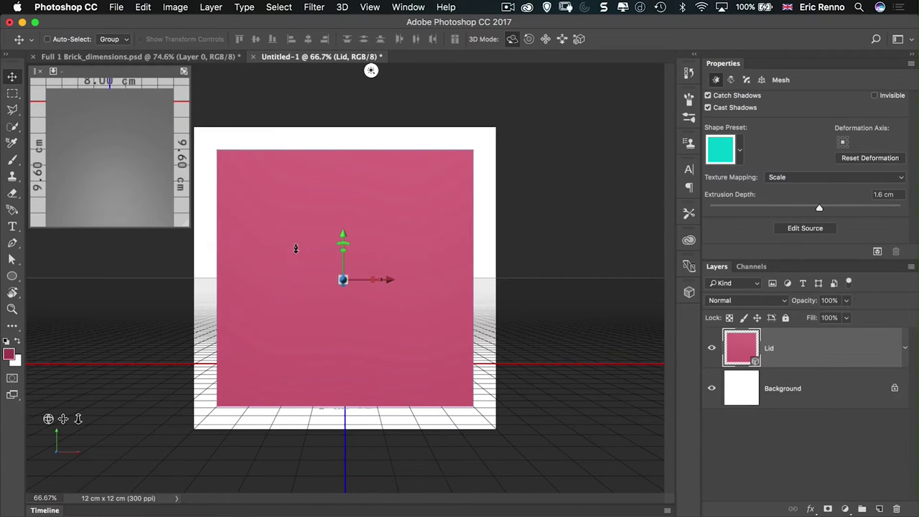
{"action": "left_click", "coordinate": [53, 71]}
{"action": "left_click", "coordinate": [108, 113]}
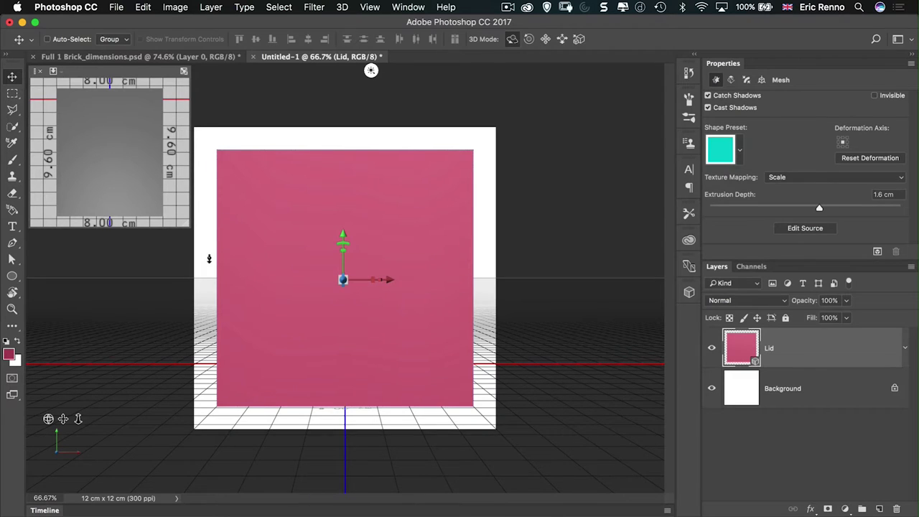
{"action": "left_click", "coordinate": [689, 291]}
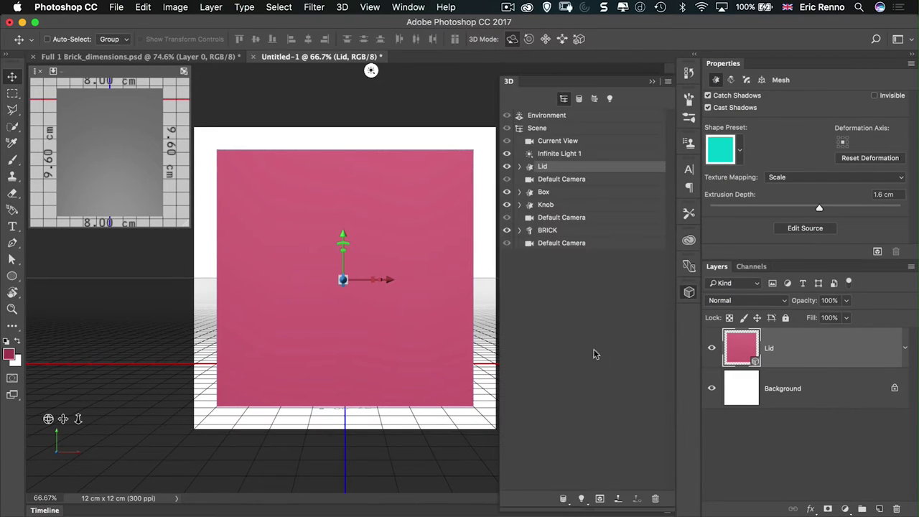
Move the Knob object about 6.38 cm along the depth axis
{"action": "left_click", "coordinate": [565, 206]}
{"action": "left_click_drag", "start_coordinate": [344, 279], "coordinate": [331, 438]}
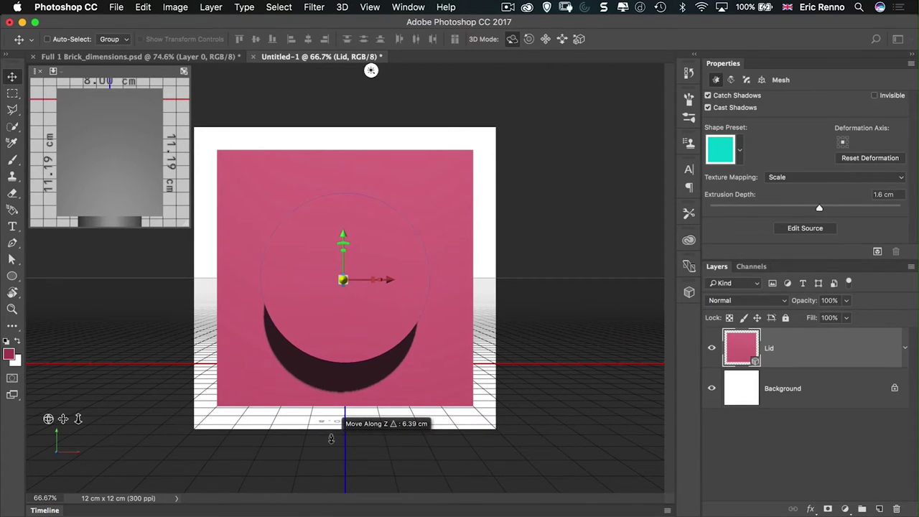
{"action": "left_click_drag", "start_coordinate": [331, 438], "coordinate": [331, 437]}
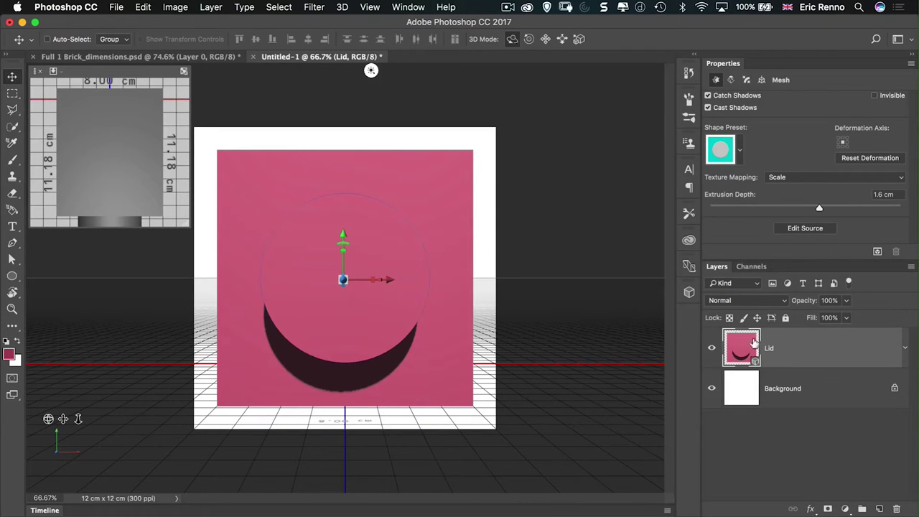
{"action": "left_click", "coordinate": [689, 292]}
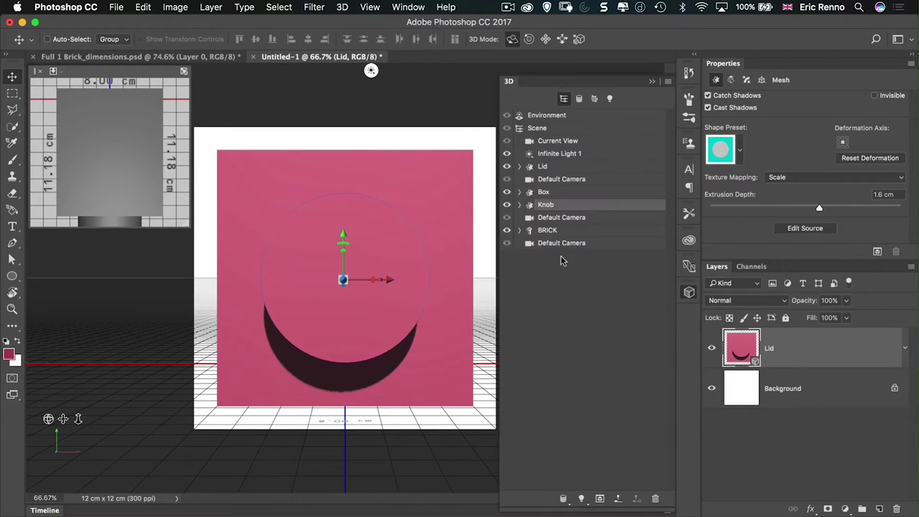
{"action": "left_click", "coordinate": [552, 235]}
Move the BRICK text along Z onto the lid surface, checking it from the Top view
{"action": "left_click_drag", "start_coordinate": [343, 280], "coordinate": [343, 316]}
{"action": "left_click", "coordinate": [72, 72]}
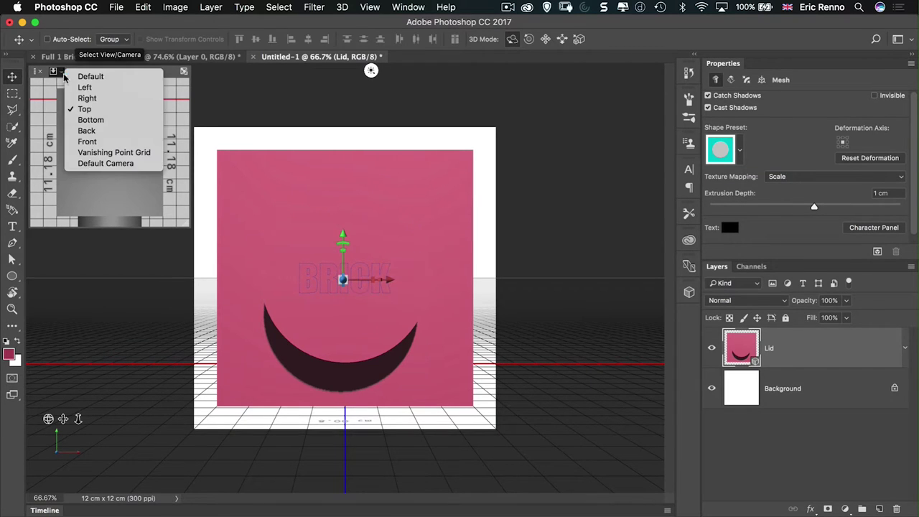
{"action": "left_click", "coordinate": [80, 109]}
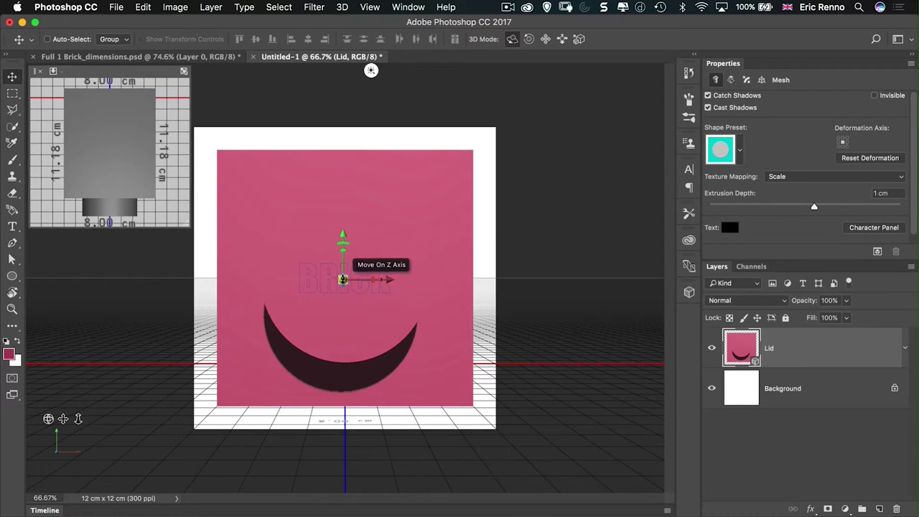
{"action": "left_click_drag", "start_coordinate": [342, 280], "coordinate": [361, 419]}
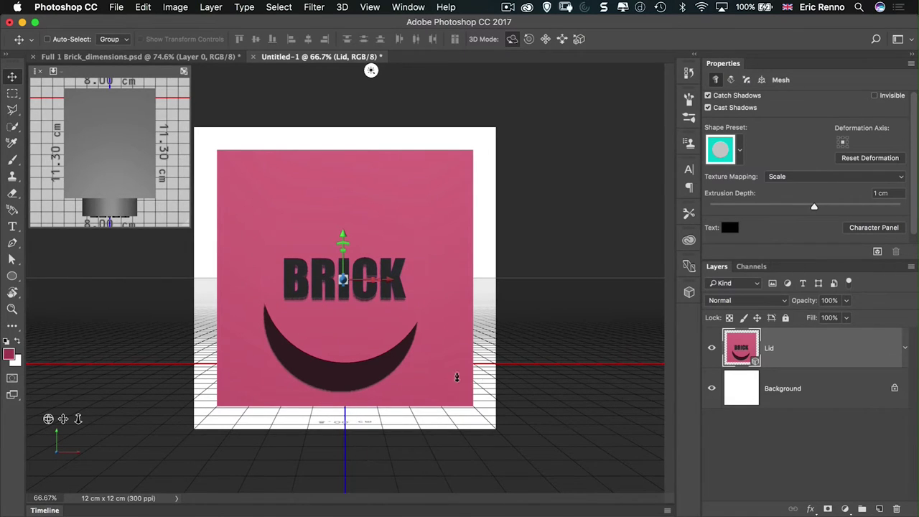
{"action": "left_click", "coordinate": [768, 453]}
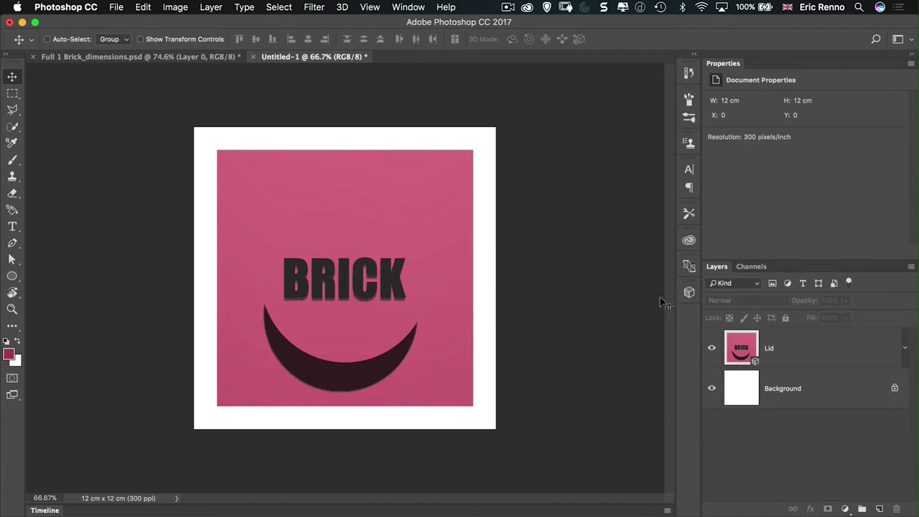
{"action": "left_click", "coordinate": [689, 292]}
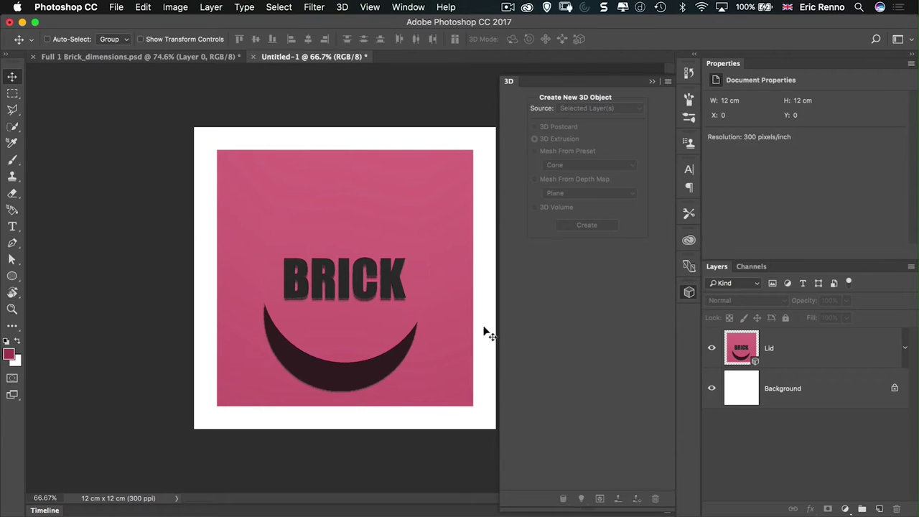
{"action": "left_click", "coordinate": [822, 360]}
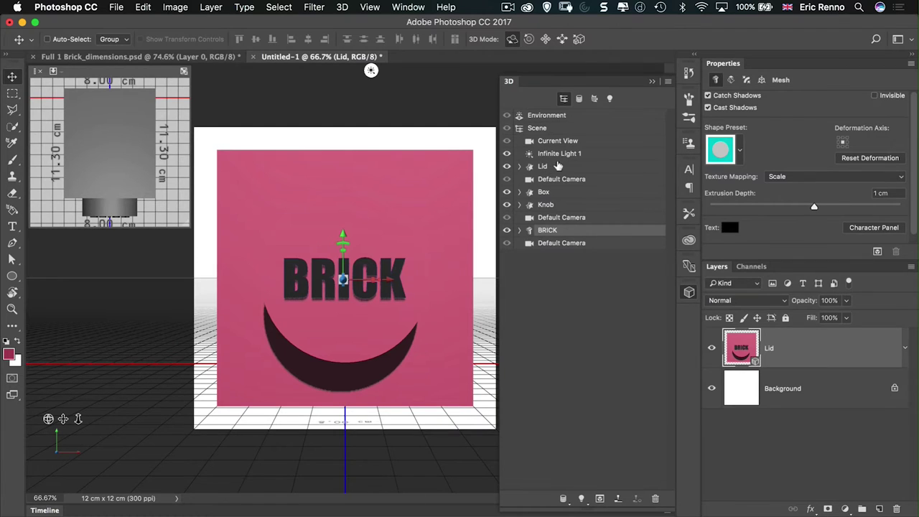
Move Lid to the bottom of the list and group Box, Knob, BRICK and Lid
{"action": "left_click_drag", "start_coordinate": [558, 167], "coordinate": [606, 243]}
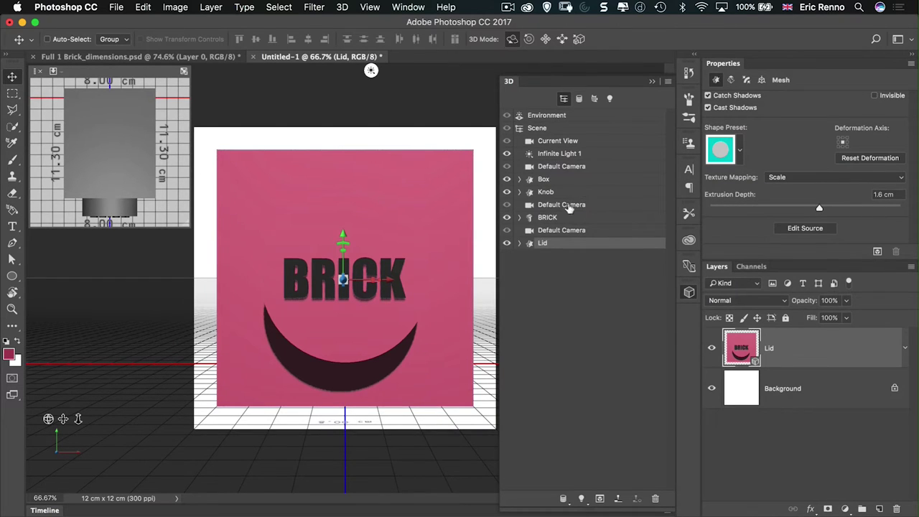
{"action": "left_click", "coordinate": [566, 180]}
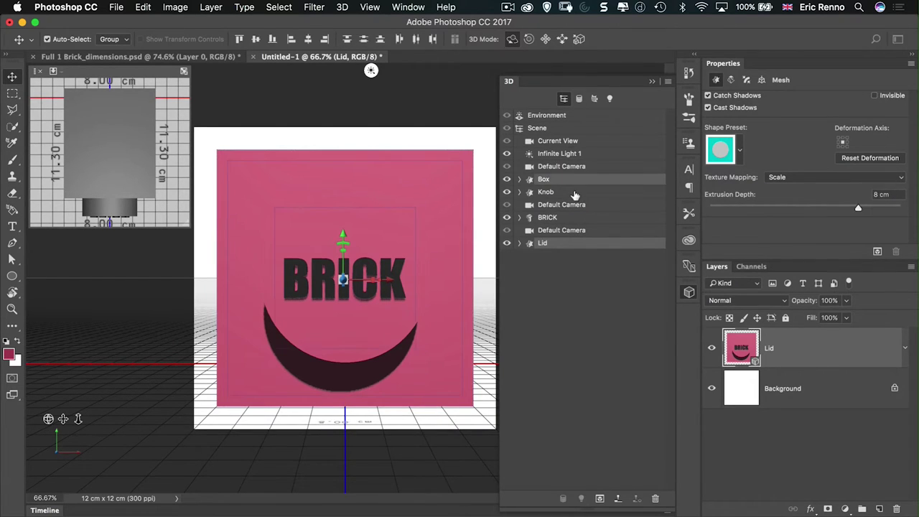
{"action": "left_click", "coordinate": [574, 193], "text": "shift"}
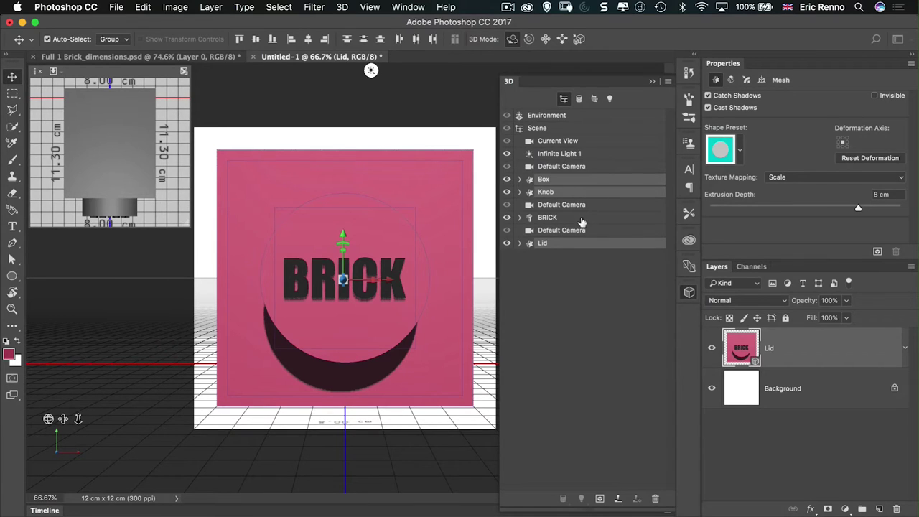
{"action": "left_click", "coordinate": [580, 219], "text": "shift"}
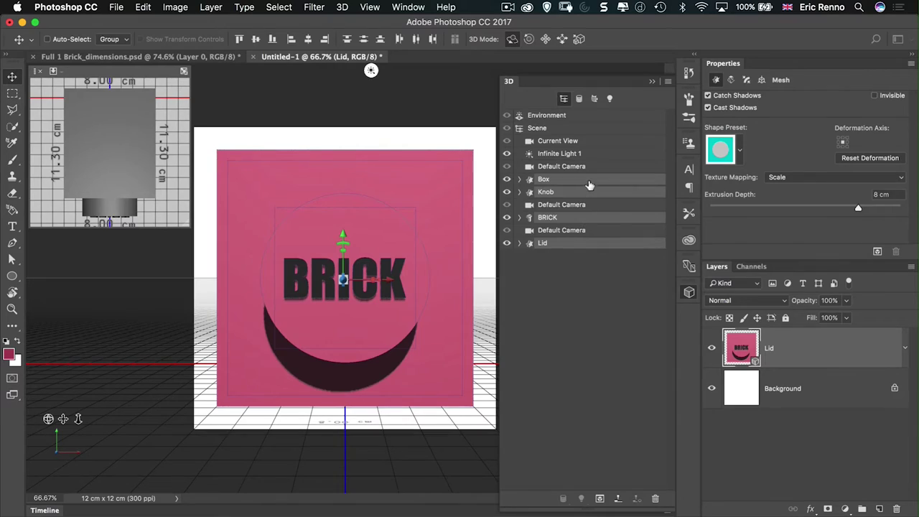
{"action": "right_click", "coordinate": [589, 185]}
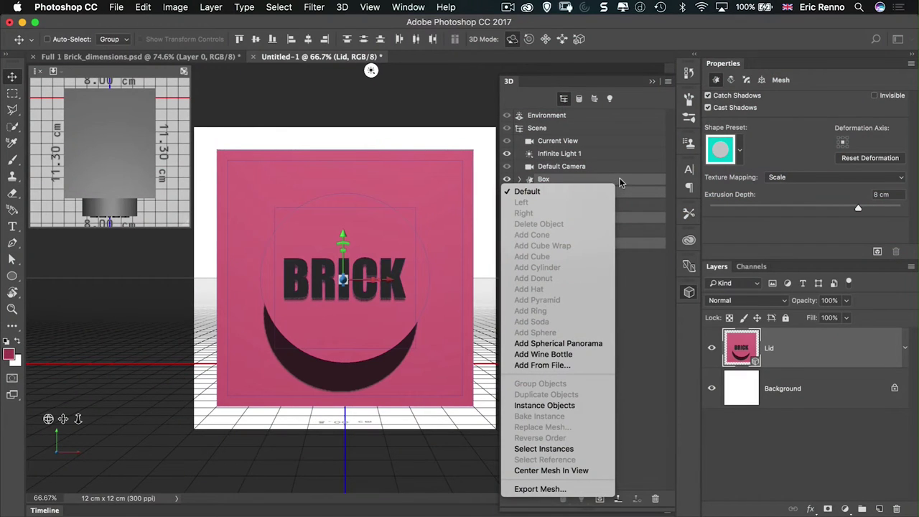
{"action": "right_click", "coordinate": [620, 183]}
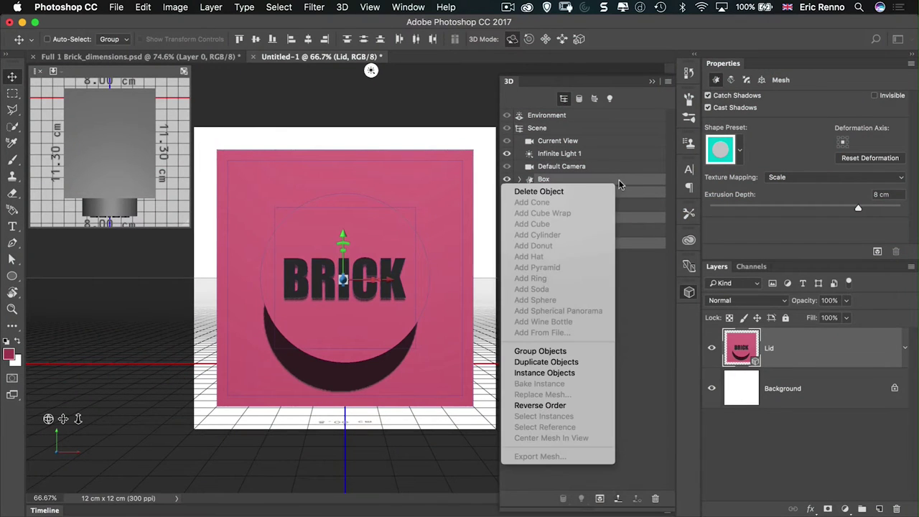
{"action": "left_click", "coordinate": [562, 351]}
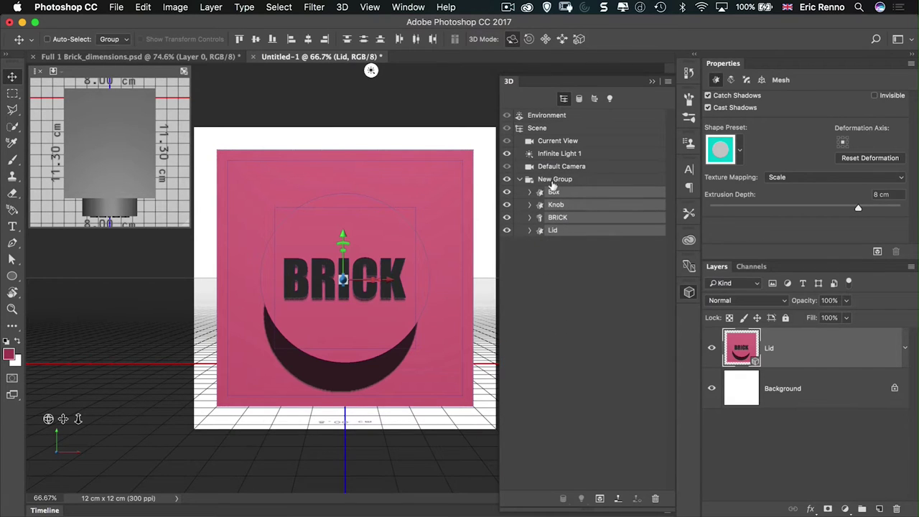
Rename the new group 1x1 and collapse it
{"action": "double_click", "coordinate": [548, 179]}
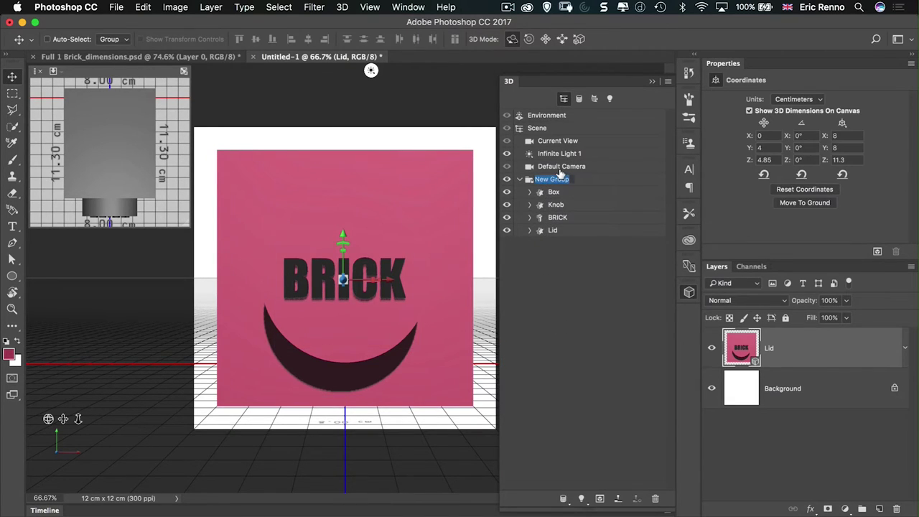
{"action": "type", "text": "1x1"}
{"action": "key", "text": "Return"}
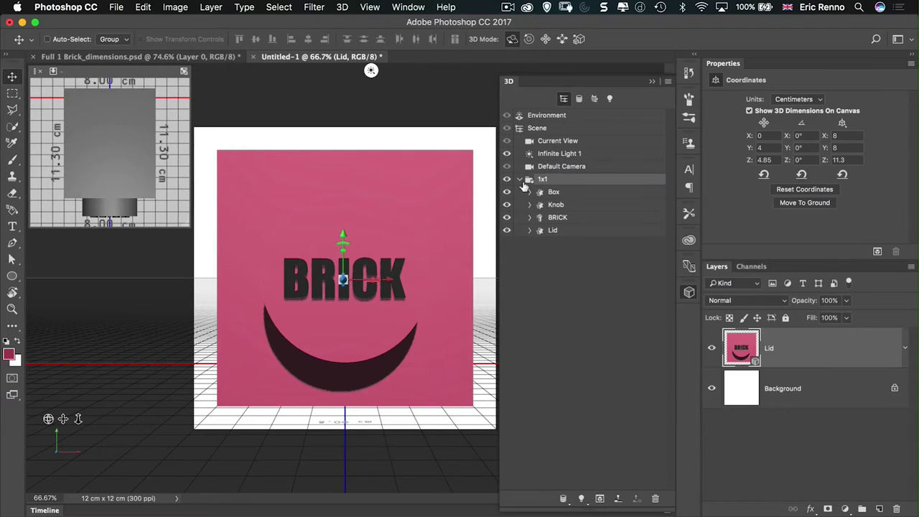
{"action": "left_click", "coordinate": [520, 180]}
{"action": "left_click", "coordinate": [581, 144]}
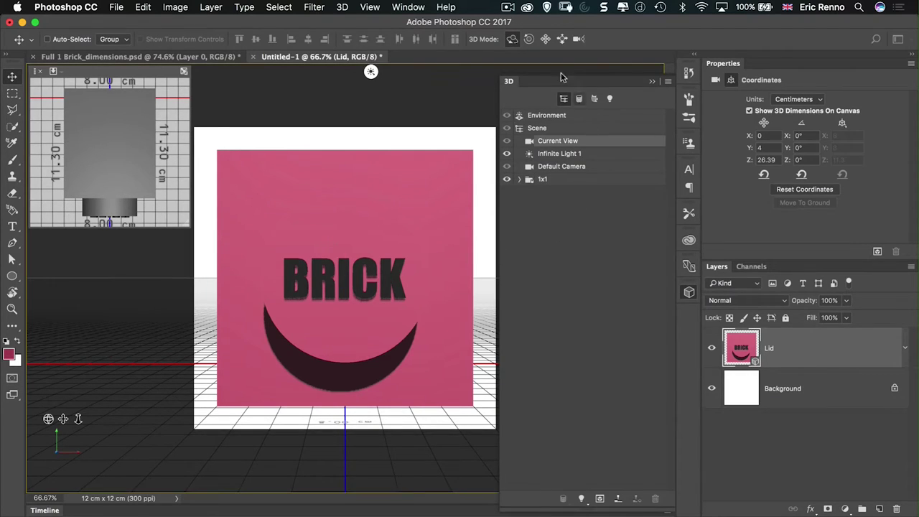
{"action": "left_click", "coordinate": [652, 81]}
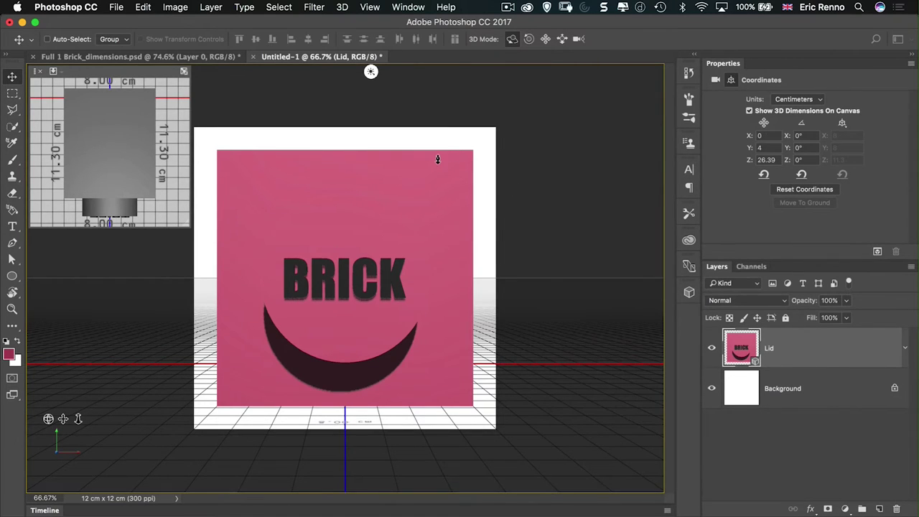
{"action": "left_click", "coordinate": [511, 40]}
{"action": "left_click_drag", "start_coordinate": [389, 279], "coordinate": [648, 281]}
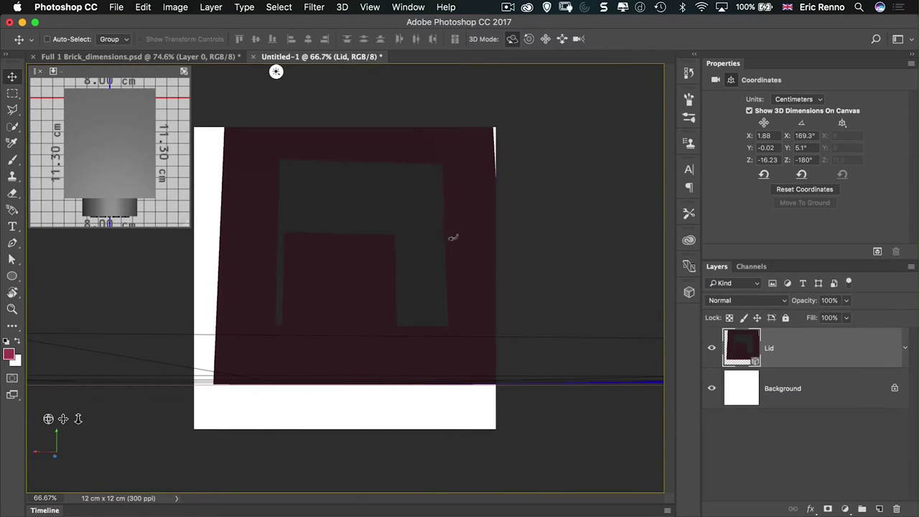
{"action": "left_click_drag", "start_coordinate": [452, 236], "coordinate": [432, 247]}
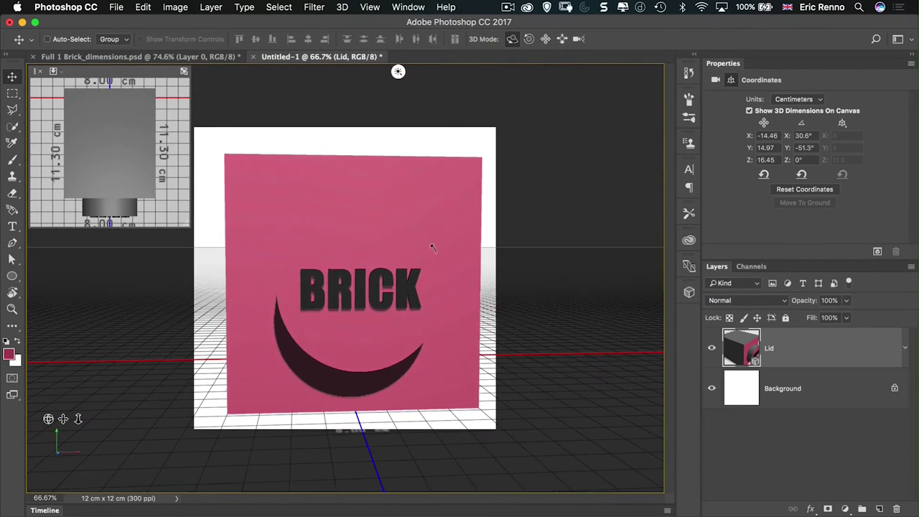
{"action": "left_click", "coordinate": [689, 292]}
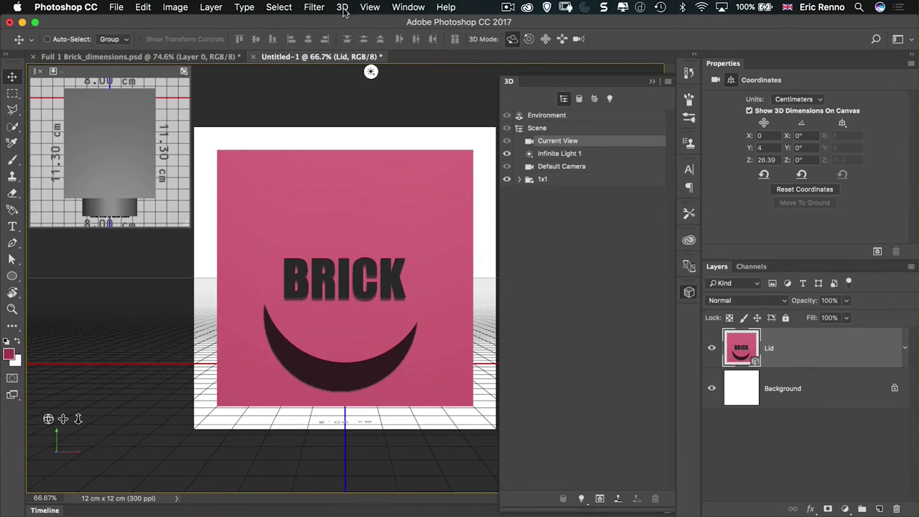
Export the 3D layer with Wavefront|OBJ chosen as the file format
{"action": "left_click", "coordinate": [343, 7]}
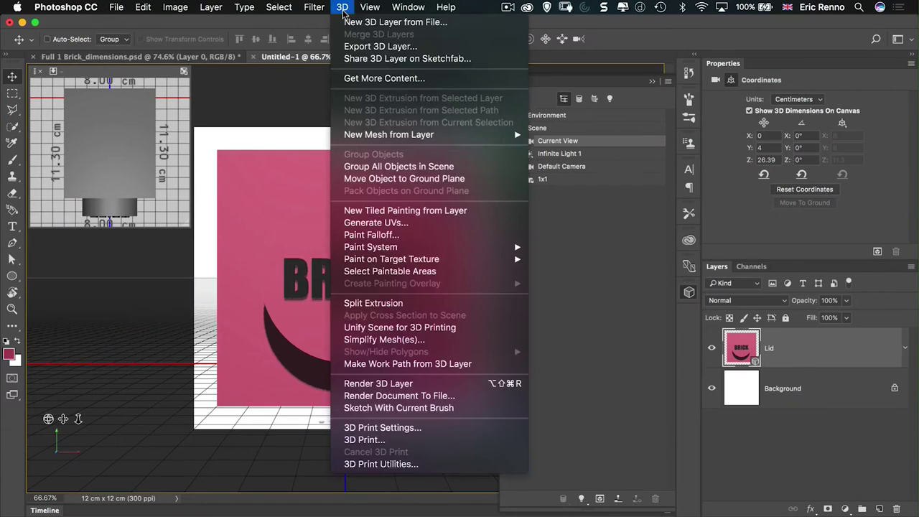
{"action": "left_click", "coordinate": [367, 47]}
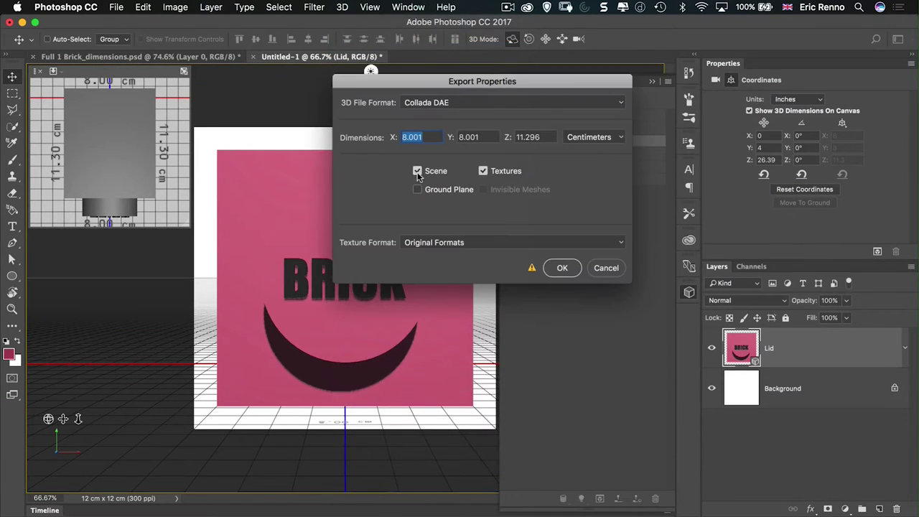
{"action": "left_click", "coordinate": [458, 102]}
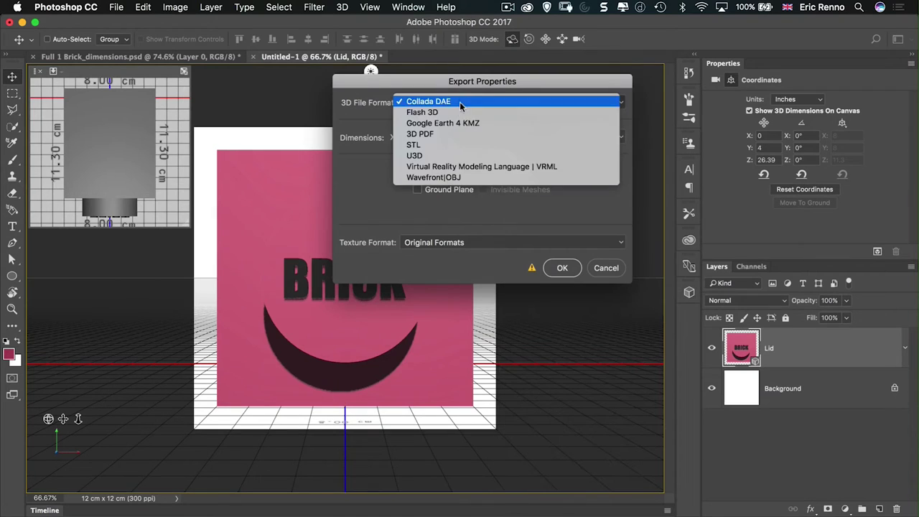
{"action": "left_click", "coordinate": [455, 178]}
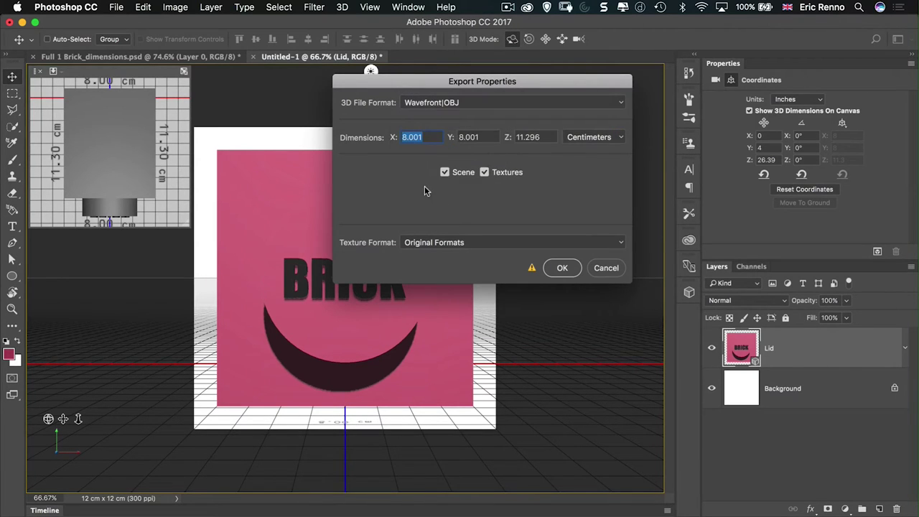
Confirm the export settings and create a Brick TipSquirrel folder on the Desktop
{"action": "left_click", "coordinate": [562, 267]}
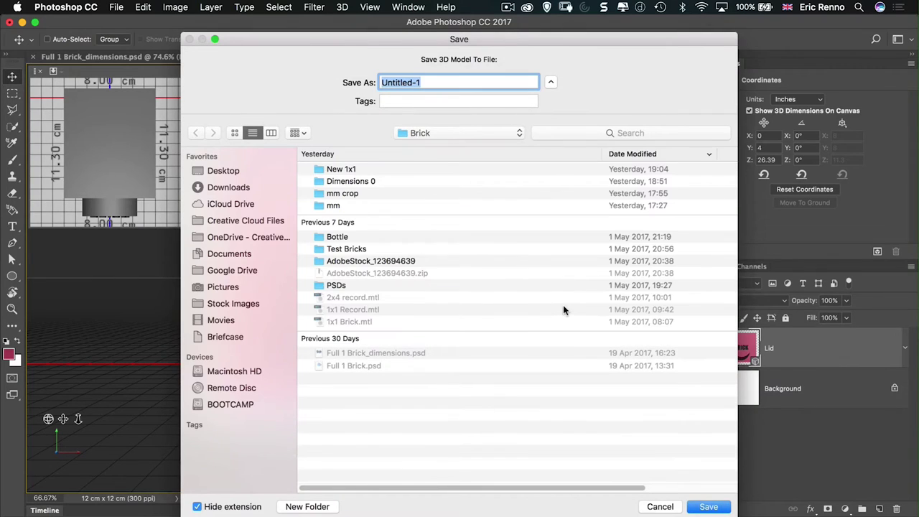
{"action": "left_click", "coordinate": [228, 173]}
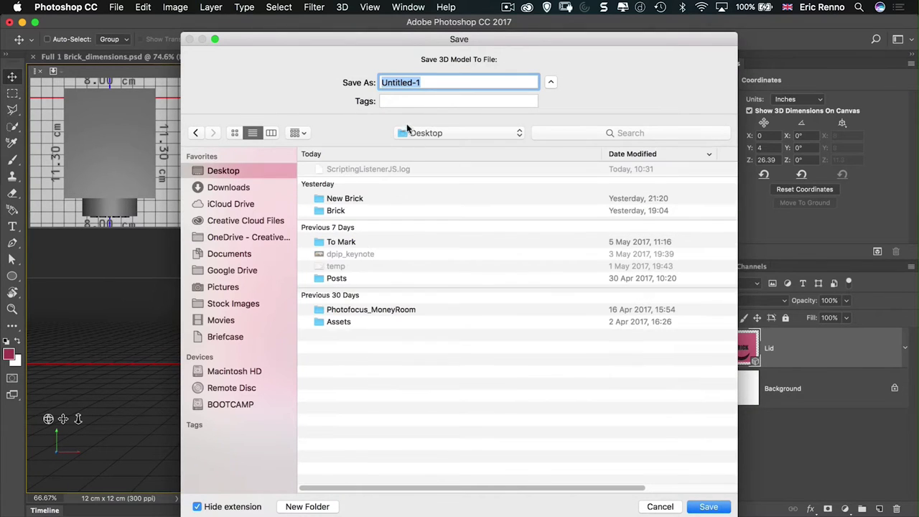
{"action": "left_click", "coordinate": [307, 506]}
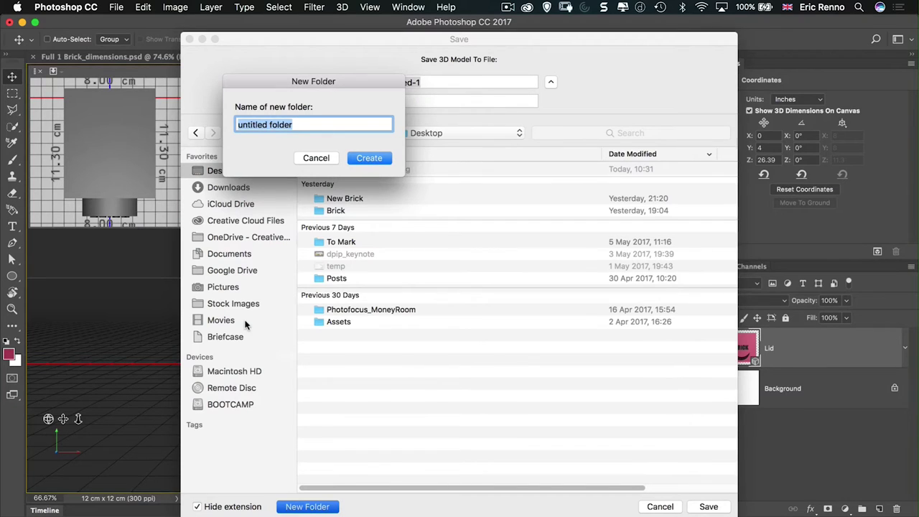
{"action": "type", "text": "Bri"}
{"action": "type", "text": "k Tipsquirrel"}
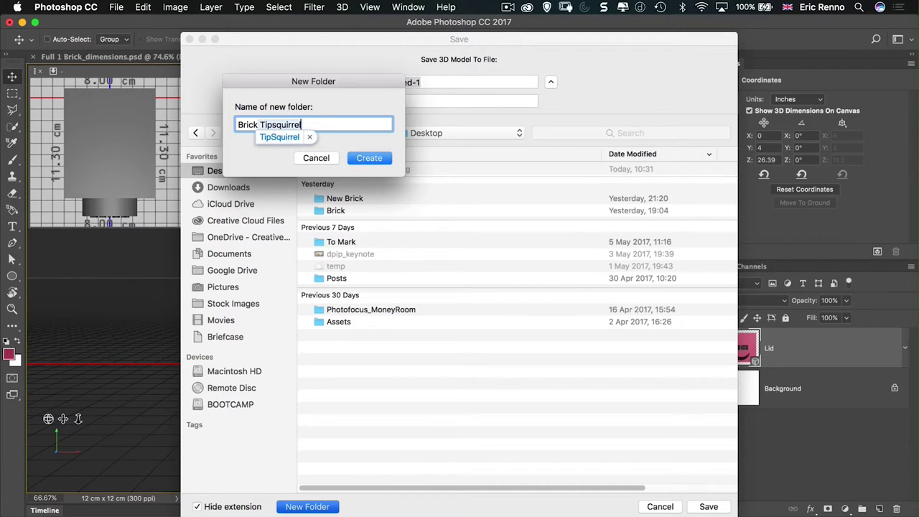
{"action": "left_click", "coordinate": [366, 159]}
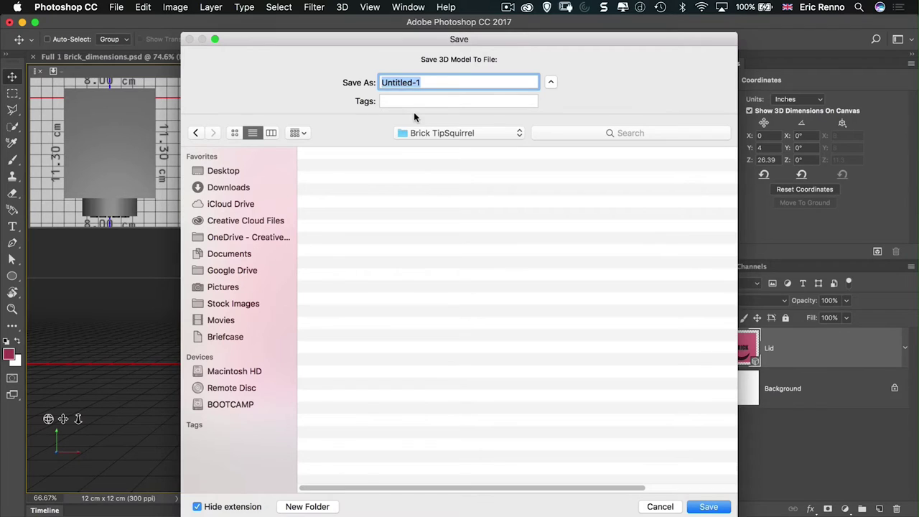
Name the model Brick 1x1 and create a new folder named 1x1
{"action": "type", "text": "Brick 1"}
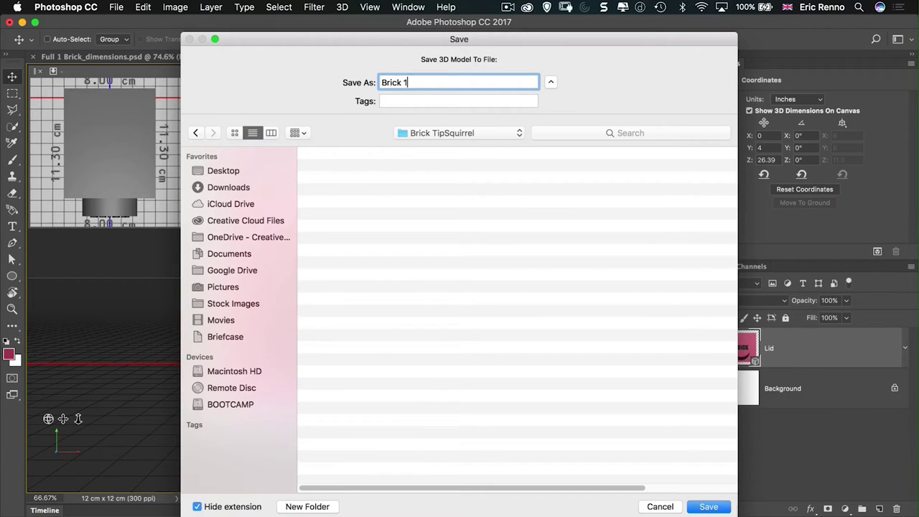
{"action": "type", "text": "x1"}
{"action": "left_click", "coordinate": [308, 506]}
{"action": "type", "text": "1"}
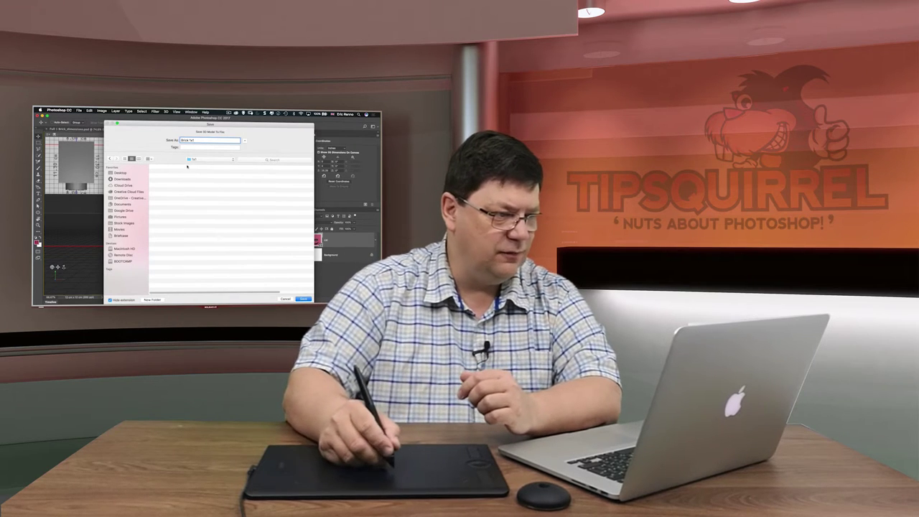
Save the 3D model as Brick 1x1
{"action": "left_click", "coordinate": [303, 298]}
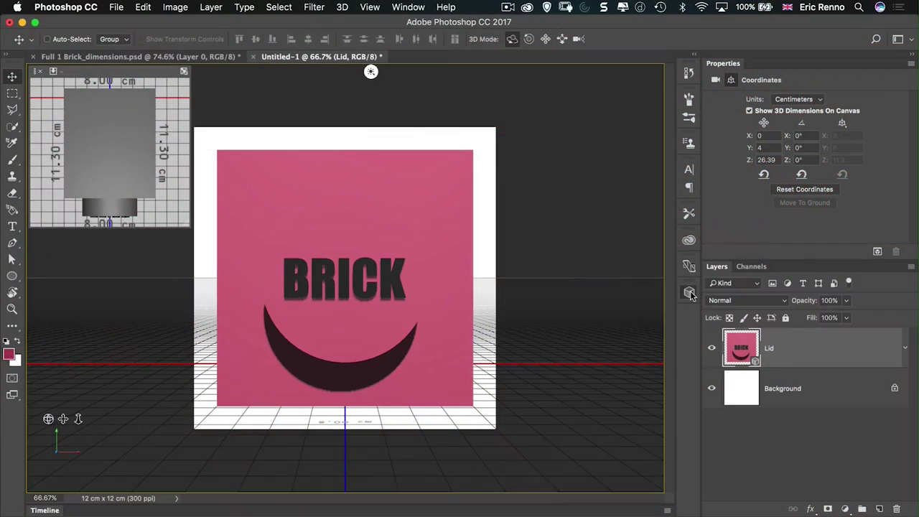
Apply the shiny blue material preset to all five Box materials of the 1x1 model
{"action": "left_click", "coordinate": [689, 291]}
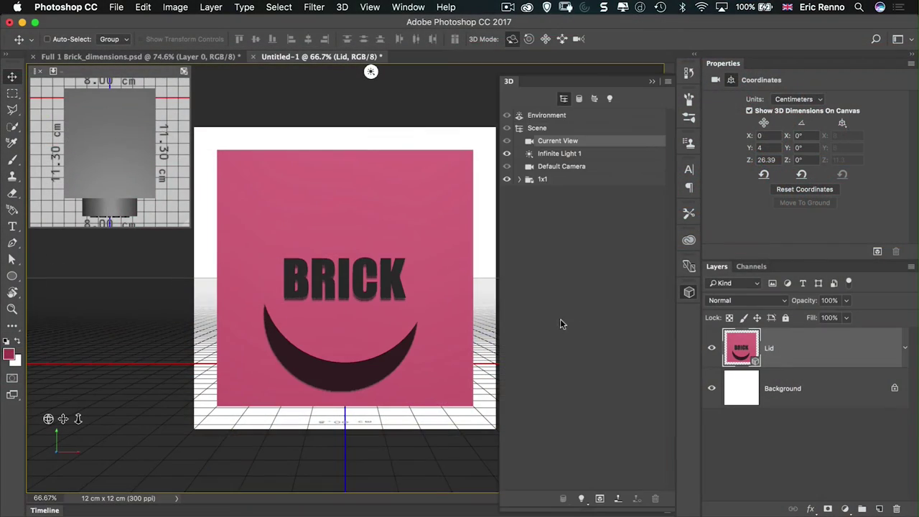
{"action": "left_click", "coordinate": [520, 179]}
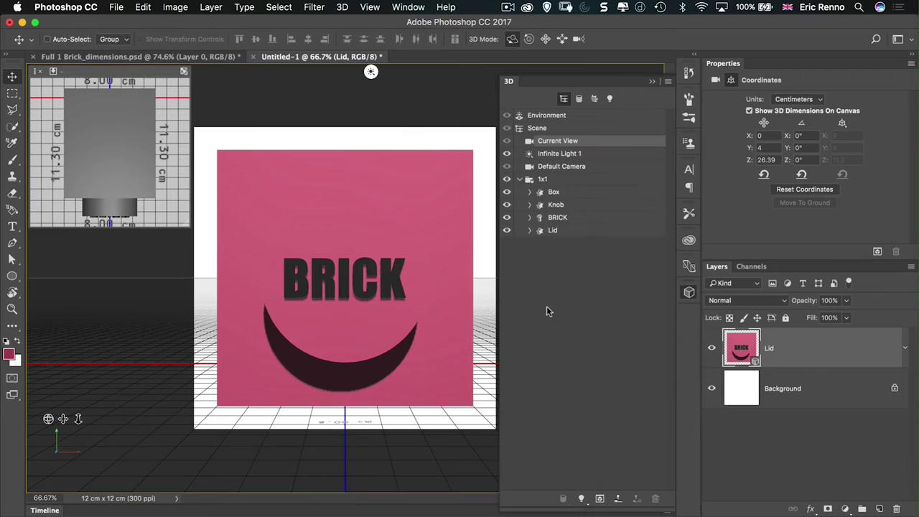
{"action": "left_click", "coordinate": [530, 192]}
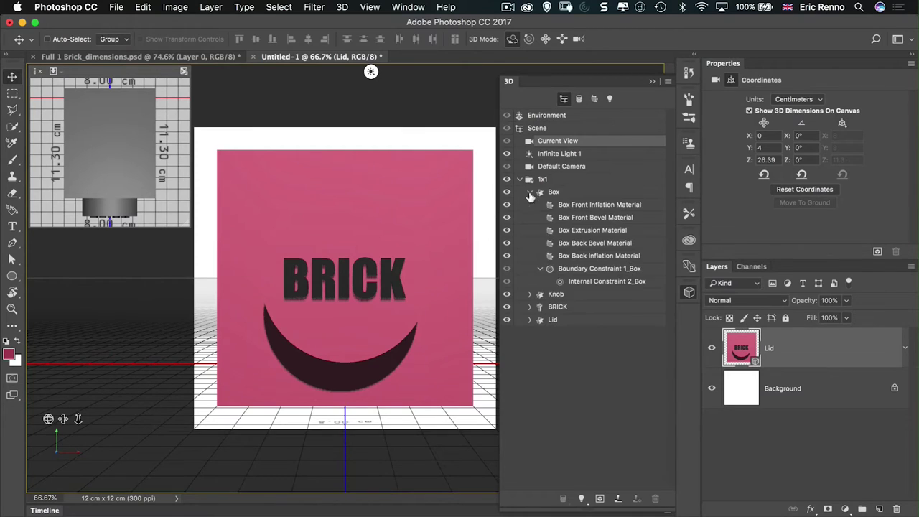
{"action": "left_click", "coordinate": [588, 206]}
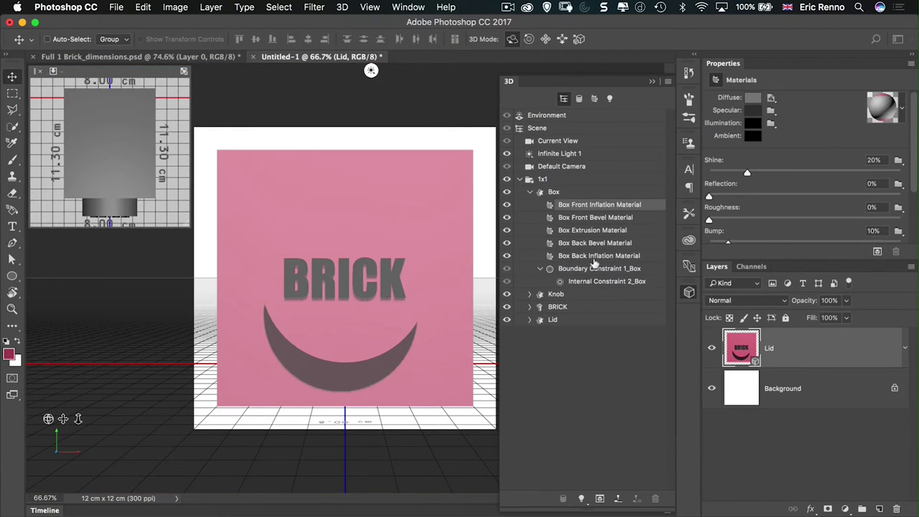
{"action": "left_click", "coordinate": [582, 257]}
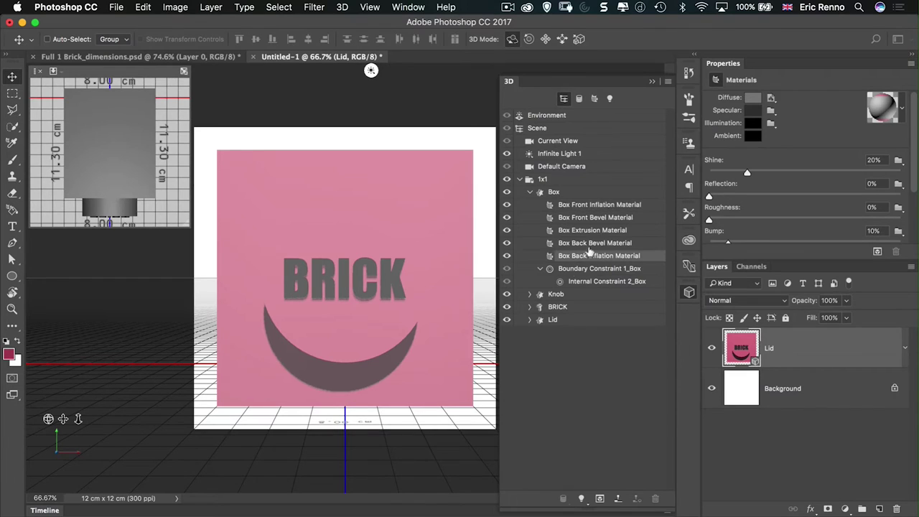
{"action": "left_click", "coordinate": [595, 206], "text": "shift"}
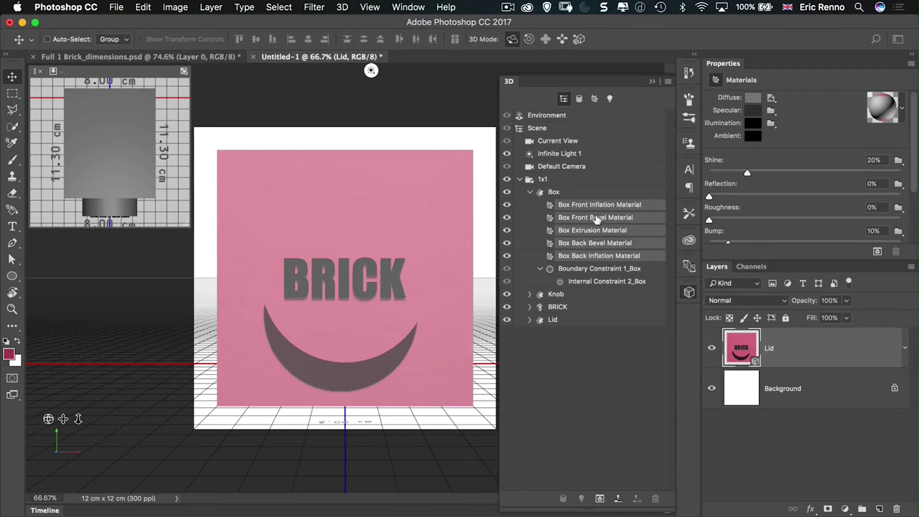
{"action": "left_click", "coordinate": [902, 111]}
{"action": "left_click_drag", "start_coordinate": [888, 181], "coordinate": [891, 271]}
{"action": "left_click", "coordinate": [775, 247]}
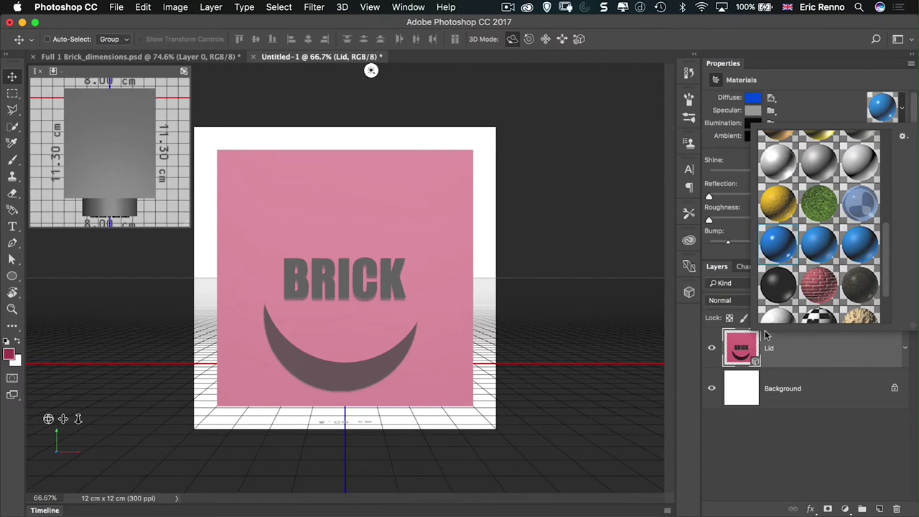
{"action": "left_click", "coordinate": [804, 106]}
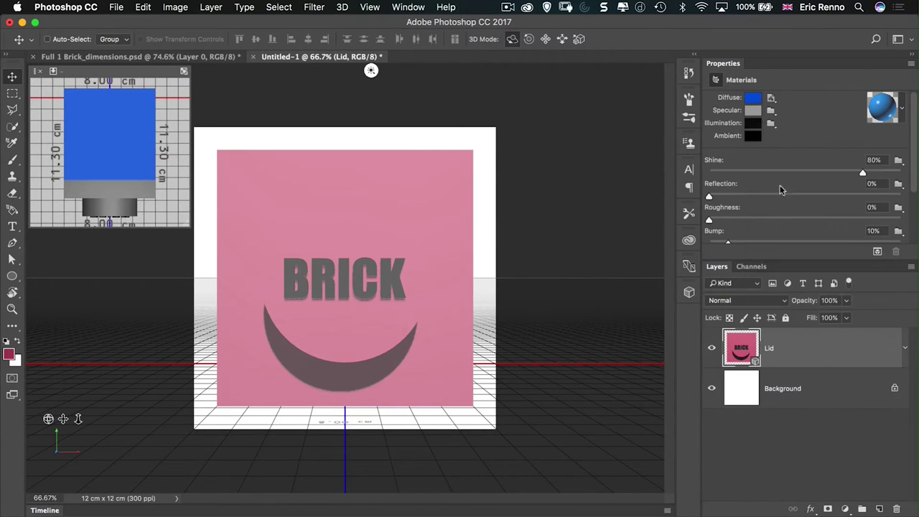
Apply the same blue material preset to all five Lid materials
{"action": "left_click", "coordinate": [689, 291]}
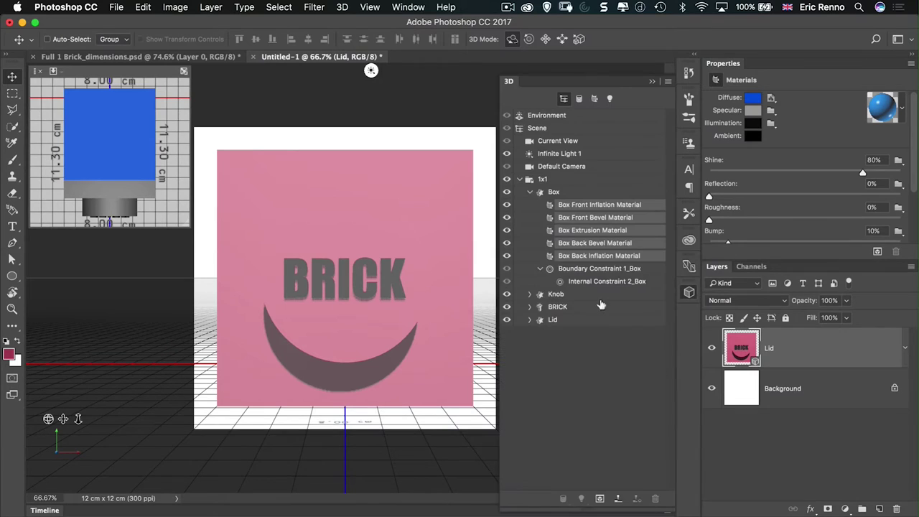
{"action": "left_click", "coordinate": [529, 320]}
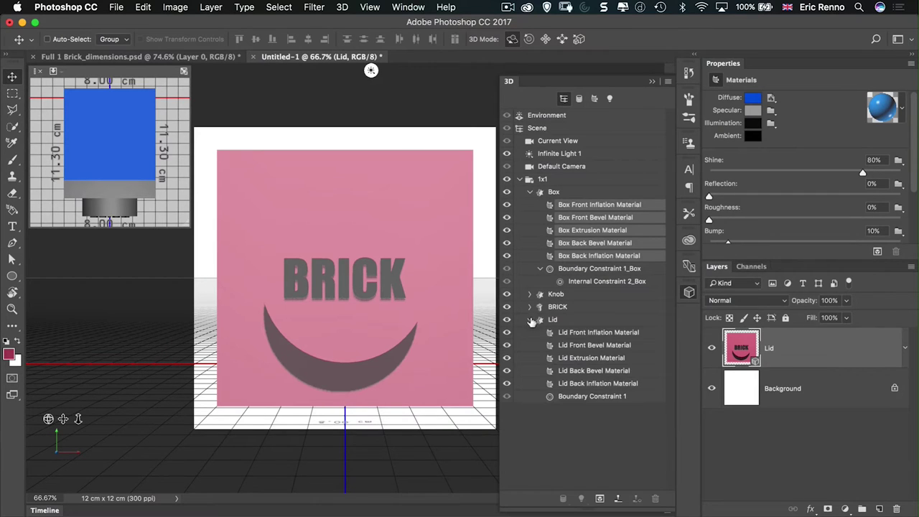
{"action": "left_click", "coordinate": [603, 333]}
{"action": "left_click", "coordinate": [602, 384], "text": "shift"}
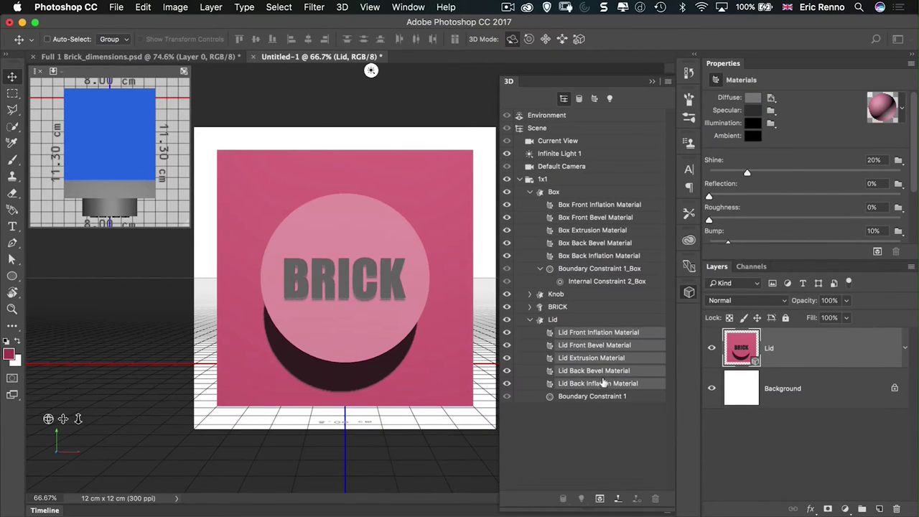
{"action": "left_click", "coordinate": [902, 109]}
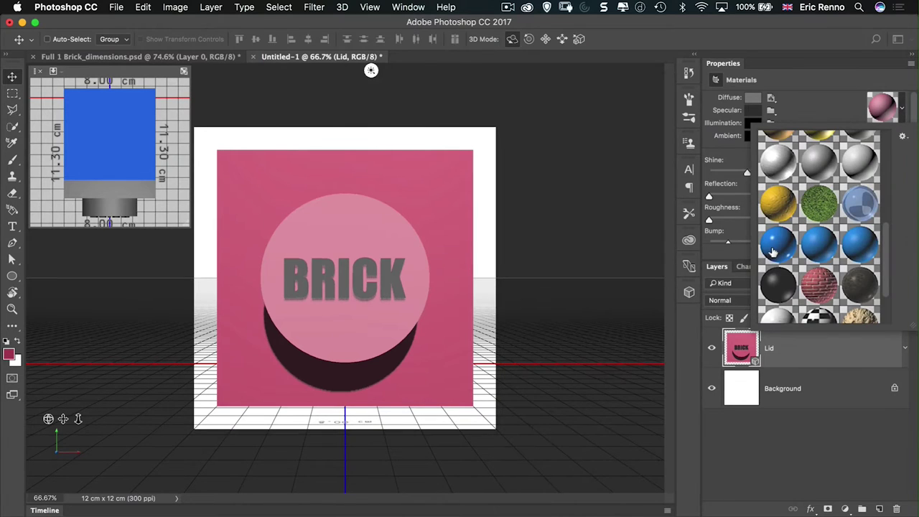
{"action": "left_click", "coordinate": [775, 248]}
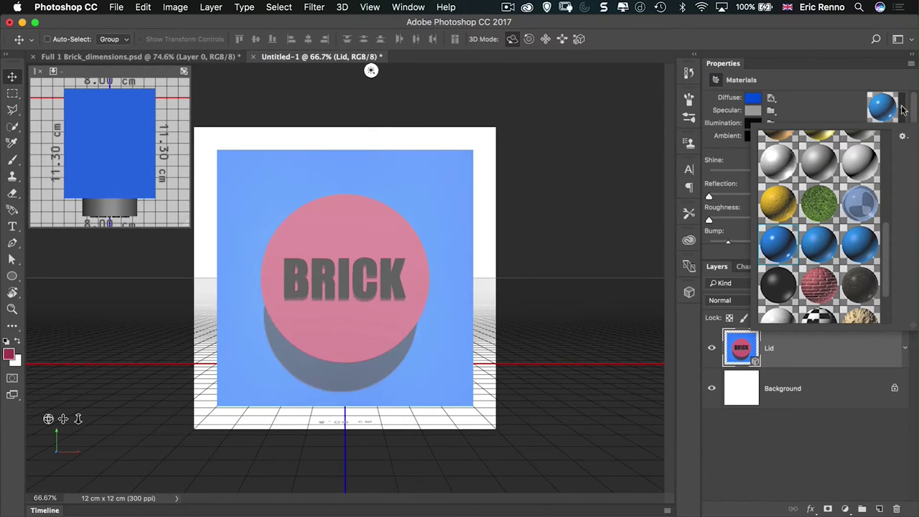
{"action": "left_click", "coordinate": [589, 255]}
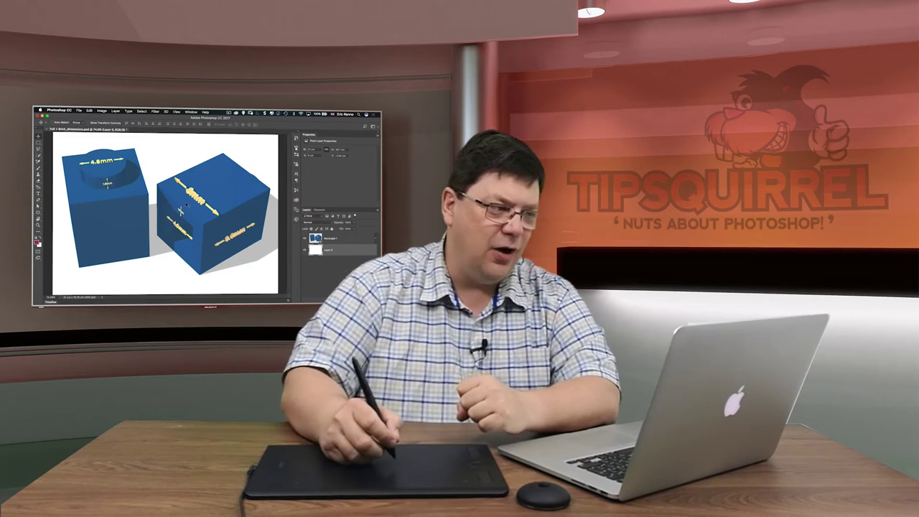
Open the New Document dialog, which is preset to 12 x 12 cm at 300 ppi
{"action": "left_click", "coordinate": [79, 111]}
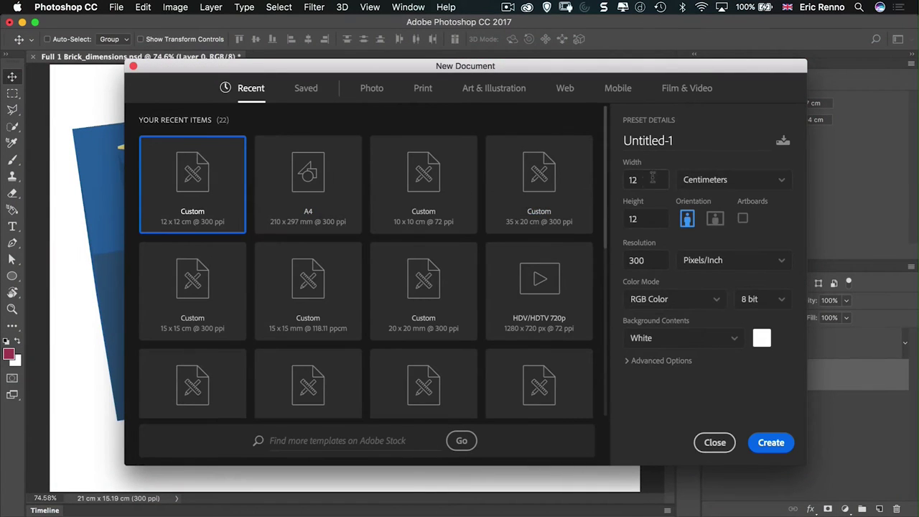
Create a new white document 35 cm wide and 20 cm high at 300 ppi
{"action": "double_click", "coordinate": [646, 179]}
{"action": "type", "text": "35"}
{"action": "double_click", "coordinate": [647, 218]}
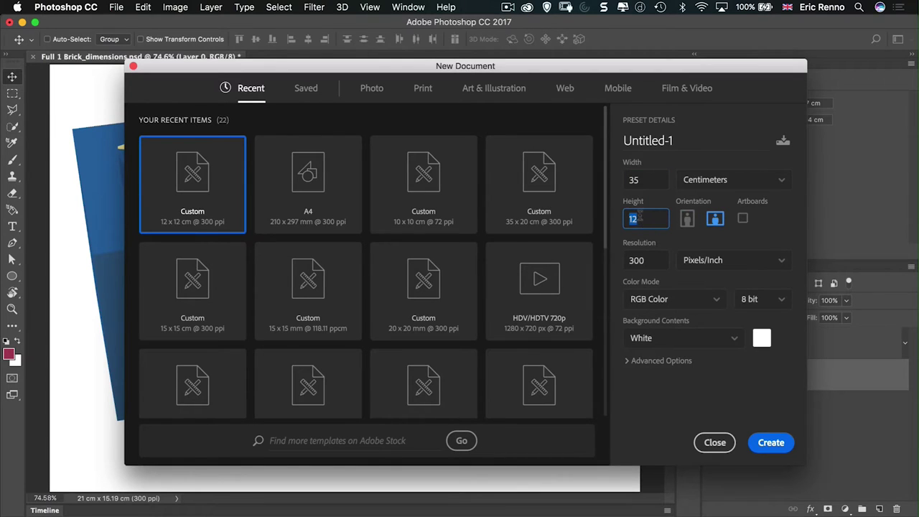
{"action": "type", "text": "2"}
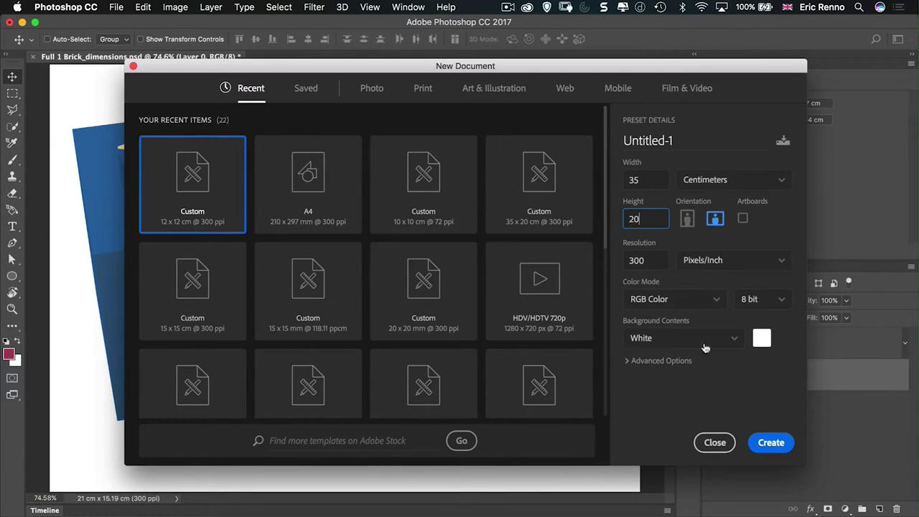
{"action": "left_click", "coordinate": [767, 442]}
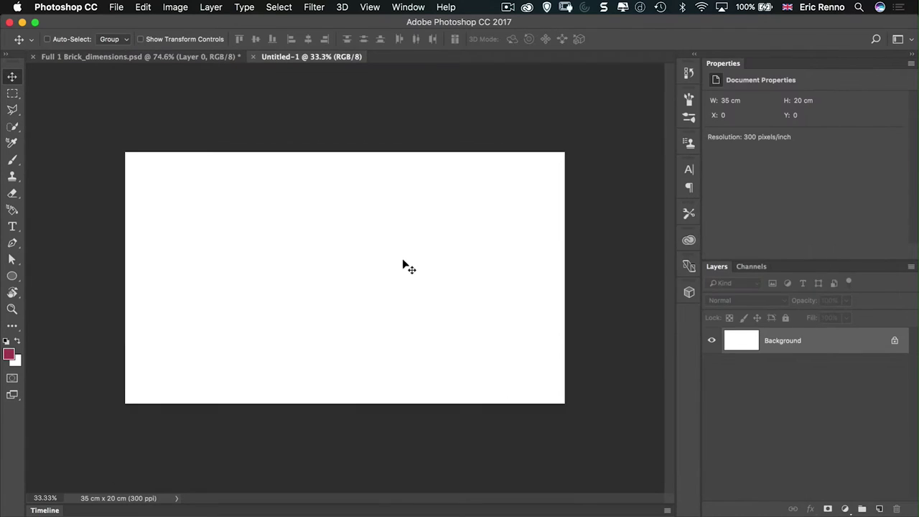
Draw a 32 x 16 cm rectangle with the Rectangle tool
{"action": "left_click_drag", "start_coordinate": [11, 277], "coordinate": [42, 277]}
{"action": "left_click", "coordinate": [342, 272]}
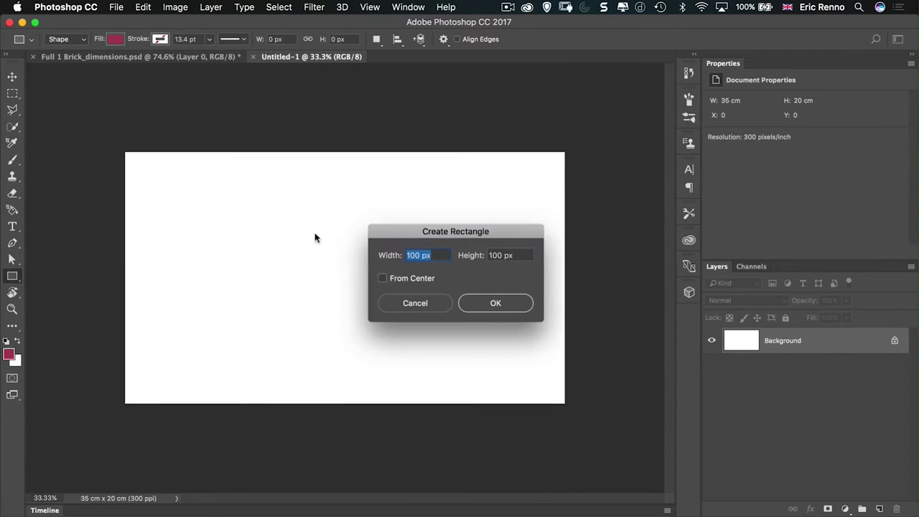
{"action": "type", "text": "32 cm"}
{"action": "key", "text": "Tab"}
{"action": "type", "text": "1"}
{"action": "key", "text": "Return"}
Name the rectangle layer Lid, then duplicate it as a layer named Box
{"action": "double_click", "coordinate": [774, 339]}
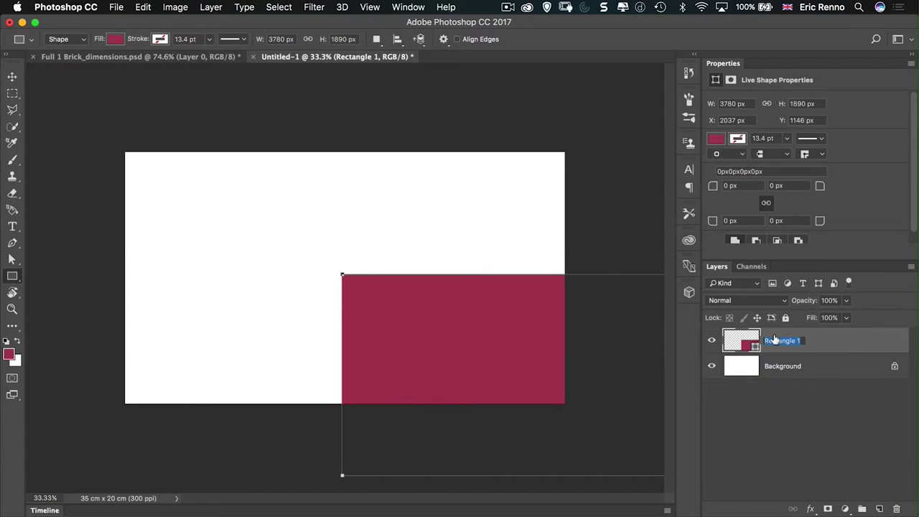
{"action": "type", "text": "Lid"}
{"action": "key", "text": "Return"}
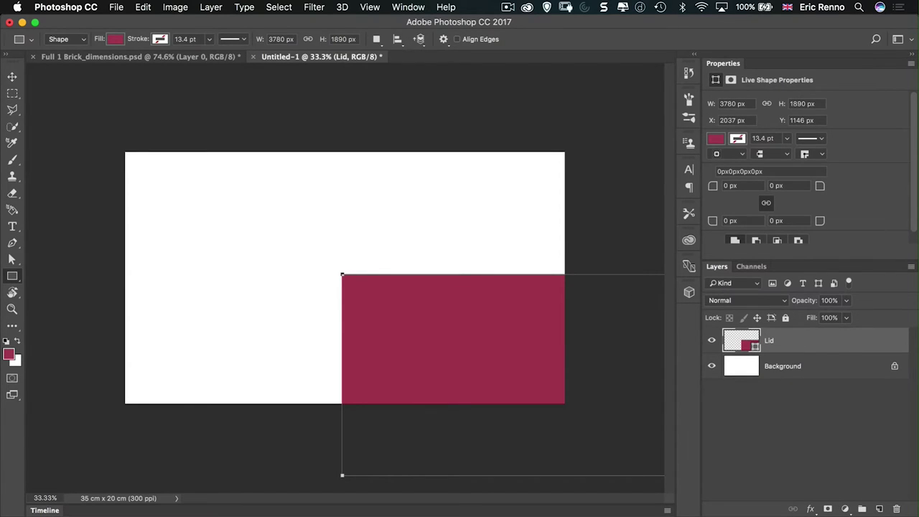
{"action": "key", "text": "super+j"}
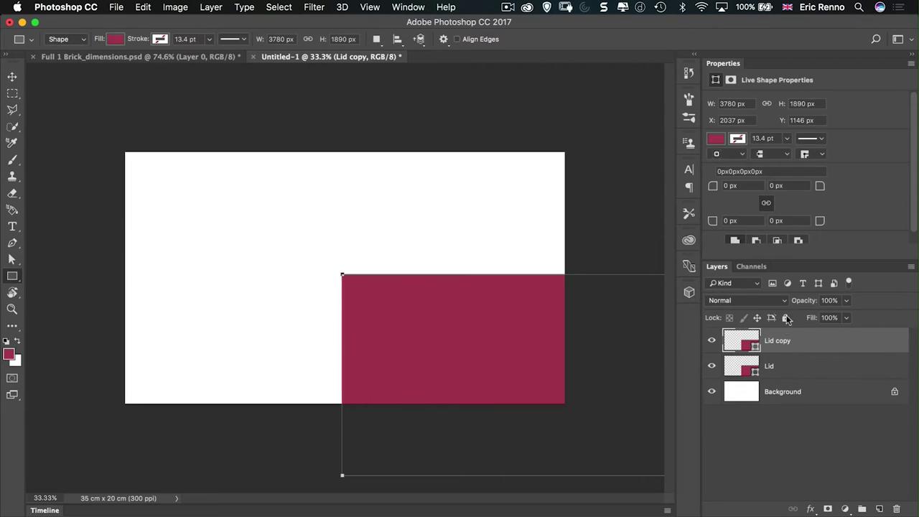
{"action": "double_click", "coordinate": [773, 342]}
{"action": "type", "text": "Box"}
{"action": "key", "text": "Return"}
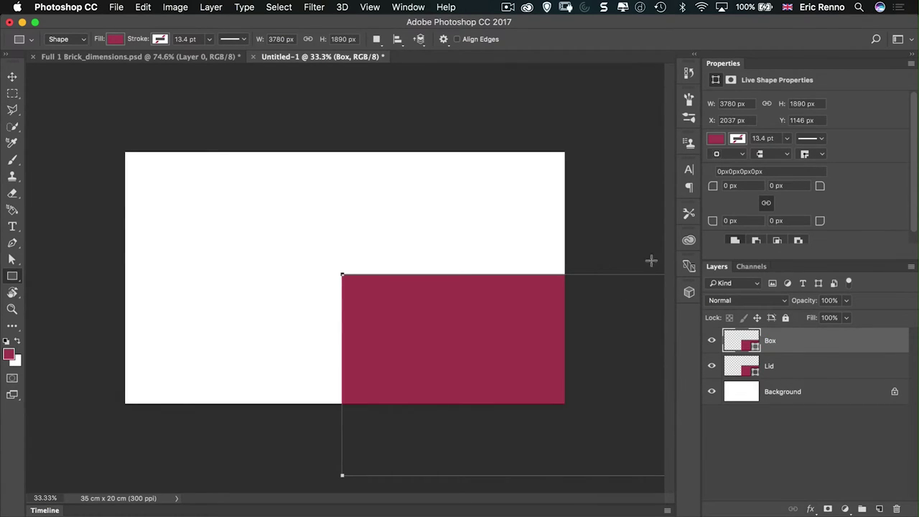
Remove the Box rectangle's fill and give it a crimson outline
{"action": "left_click", "coordinate": [716, 139]}
{"action": "left_click", "coordinate": [724, 165]}
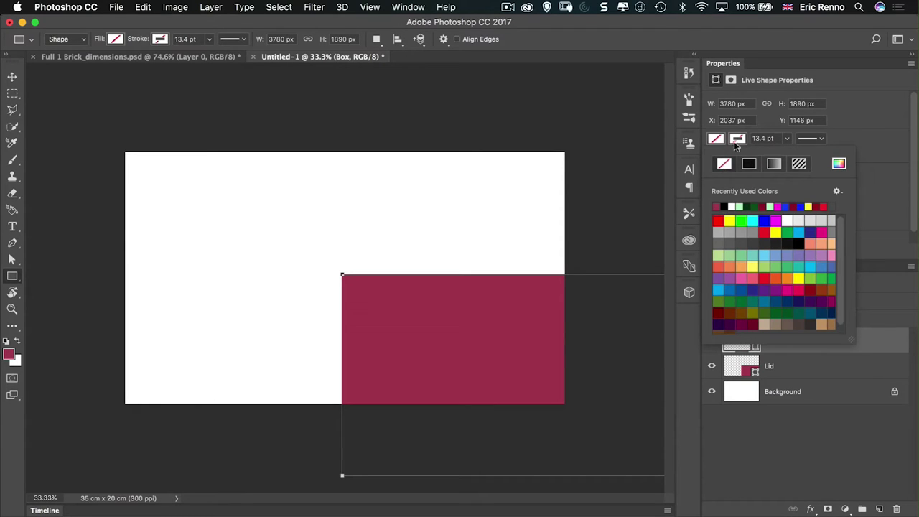
{"action": "key", "text": "Return"}
{"action": "left_click", "coordinate": [738, 140]}
{"action": "left_click", "coordinate": [716, 207]}
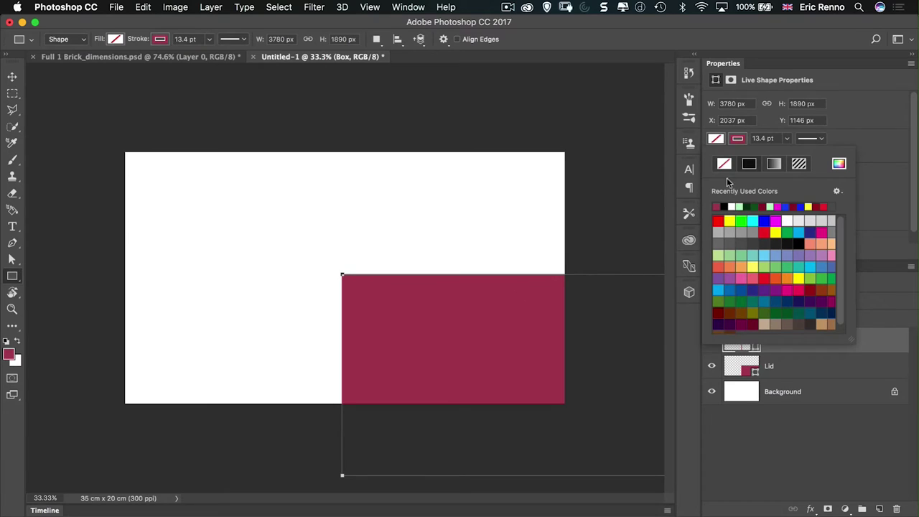
{"action": "left_click", "coordinate": [790, 366]}
Hide the Lid layer and check the brick dimensions reference image
{"action": "left_click", "coordinate": [790, 365]}
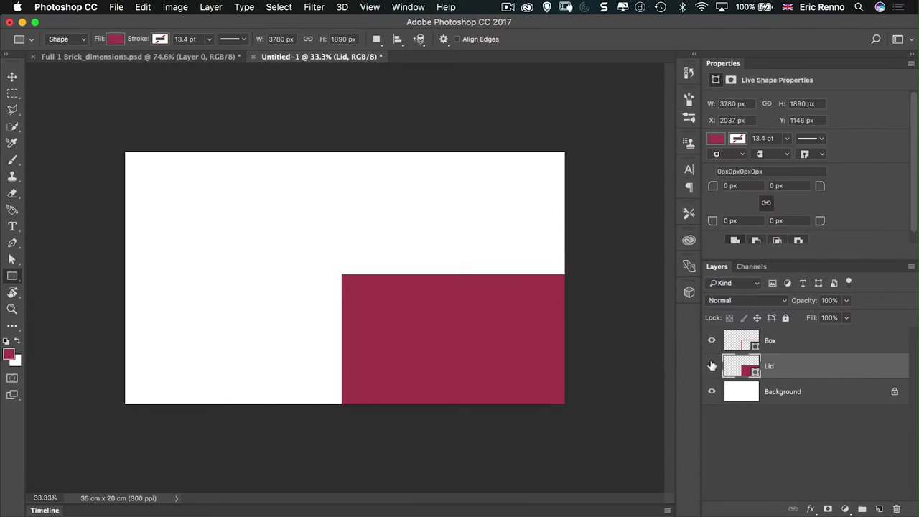
{"action": "left_click", "coordinate": [711, 366]}
{"action": "left_click", "coordinate": [772, 138]}
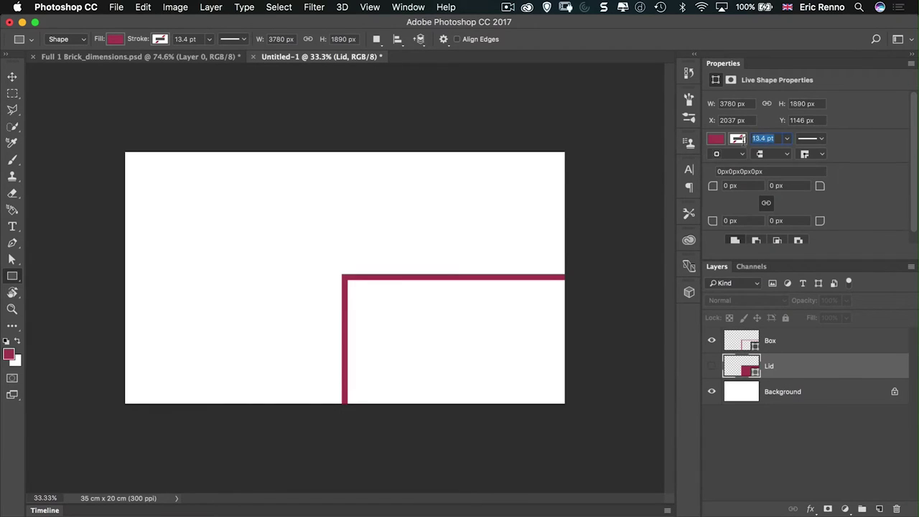
{"action": "left_click", "coordinate": [187, 57]}
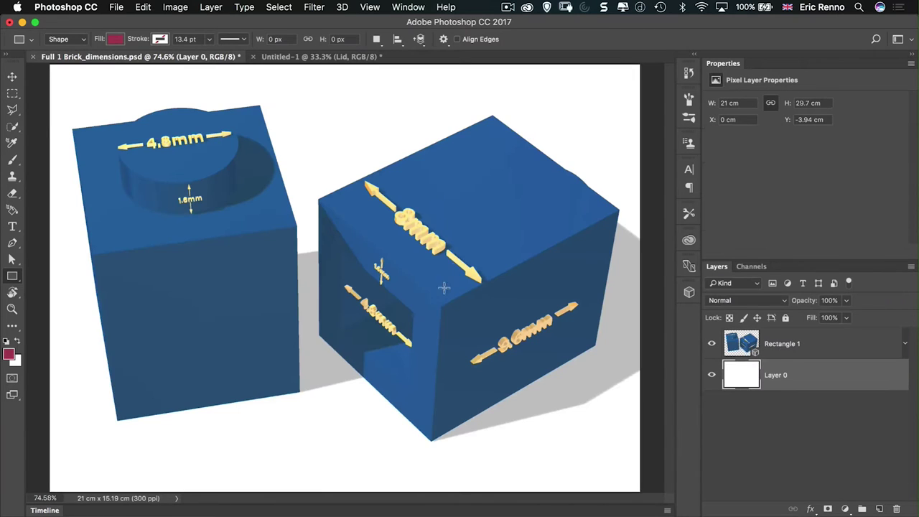
{"action": "left_click", "coordinate": [320, 56]}
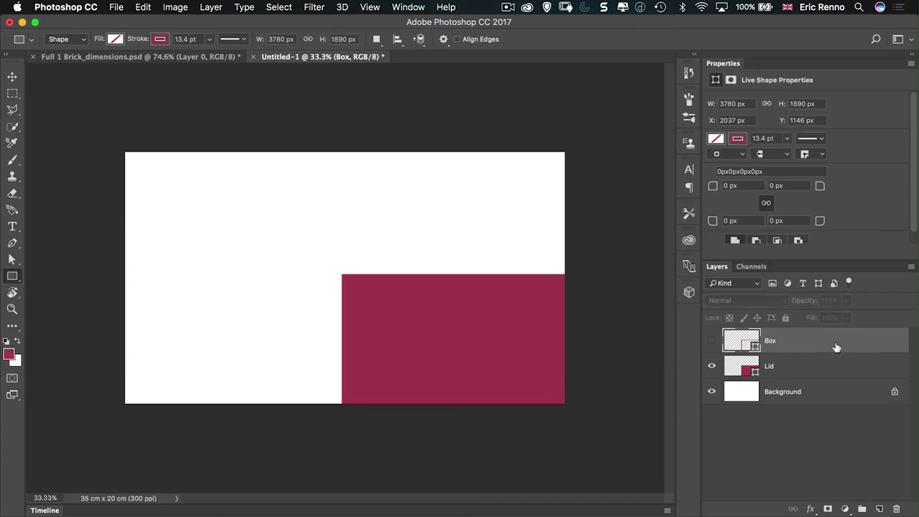
Set the Box outline width to 1.6 cm, hide Lid, and select both layers
{"action": "left_click", "coordinate": [711, 340]}
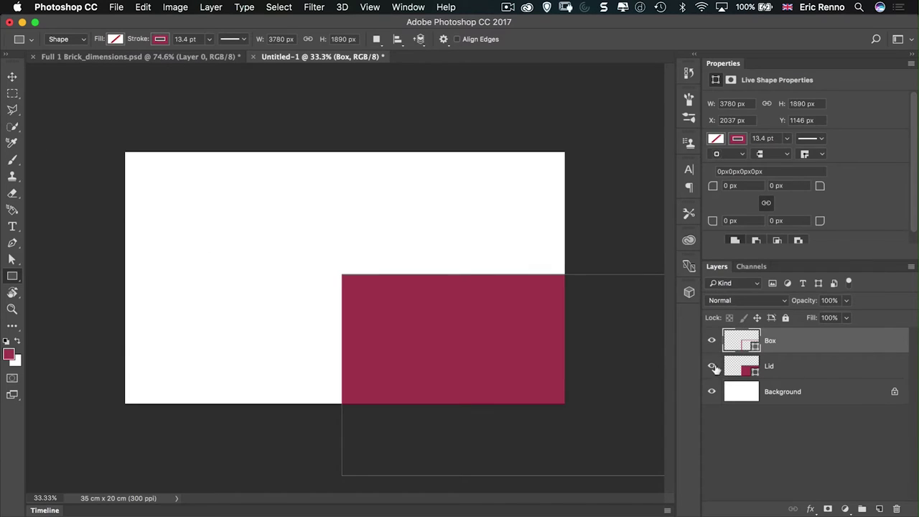
{"action": "left_click", "coordinate": [735, 141]}
{"action": "left_click", "coordinate": [770, 138]}
{"action": "left_click_drag", "start_coordinate": [769, 138], "coordinate": [747, 141]}
{"action": "type", "text": "1.6"}
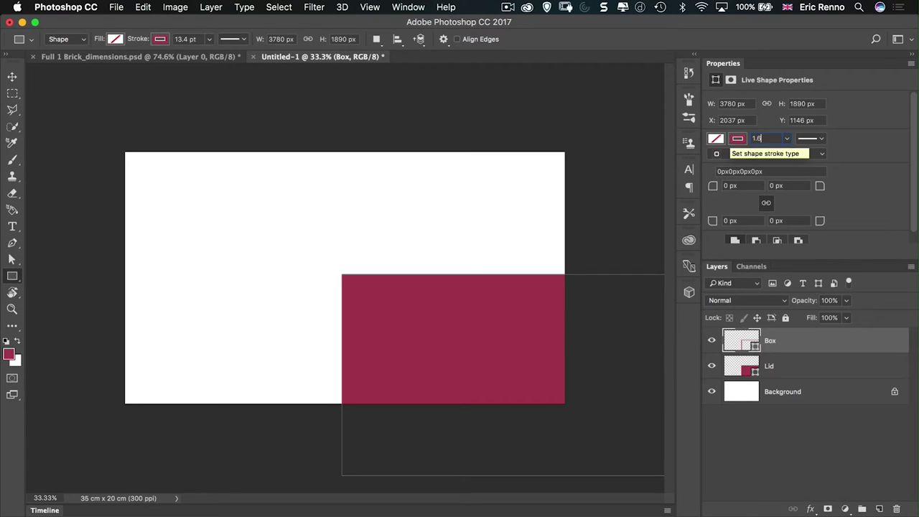
{"action": "key", "text": "Return"}
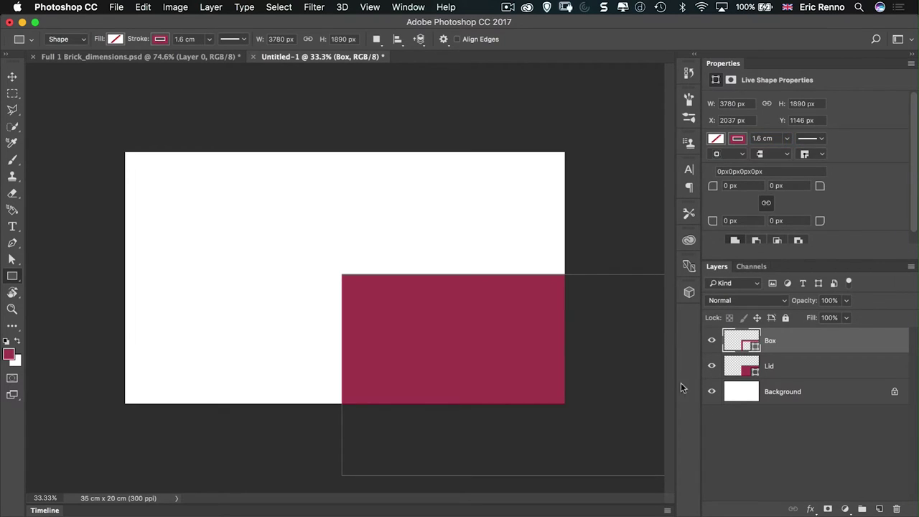
{"action": "left_click", "coordinate": [713, 366]}
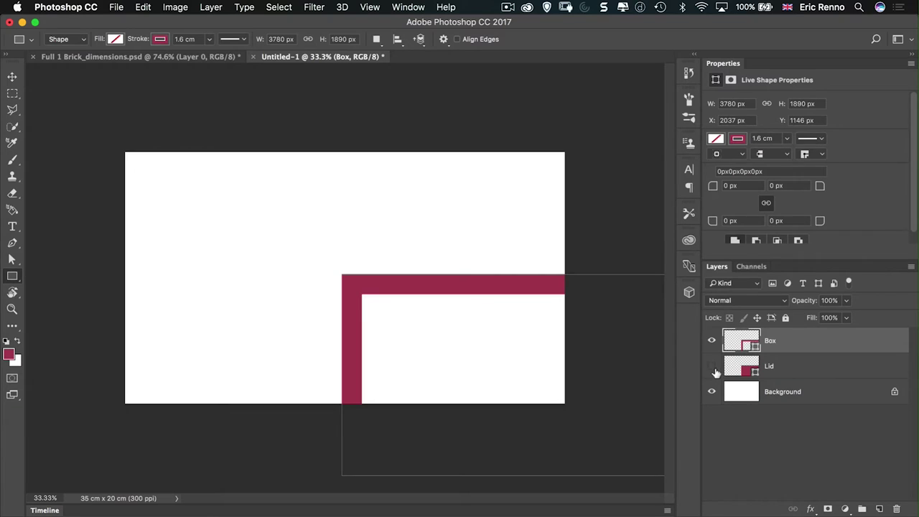
{"action": "left_click", "coordinate": [814, 379], "text": "shift"}
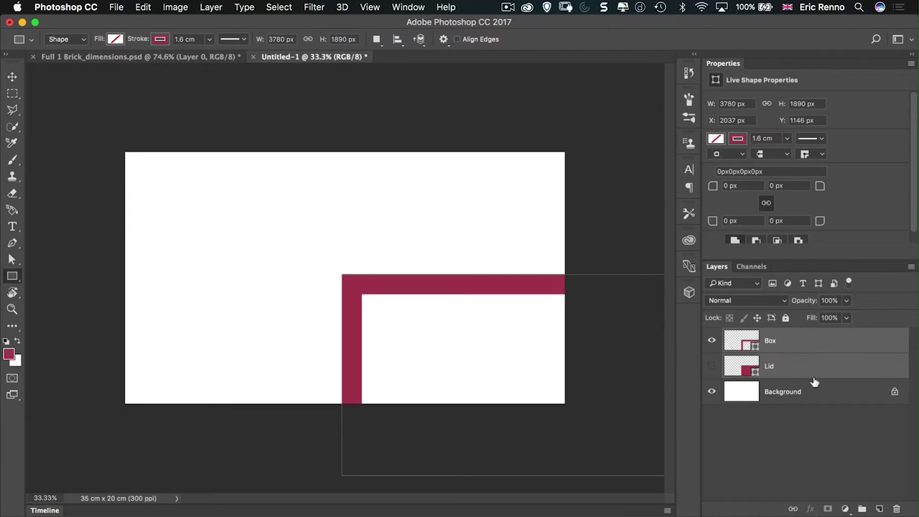
Align the Box frame and Lid on vertical and horizontal centres, toggling visibility to compare
{"action": "left_click", "coordinate": [12, 77]}
{"action": "left_click", "coordinate": [273, 39]}
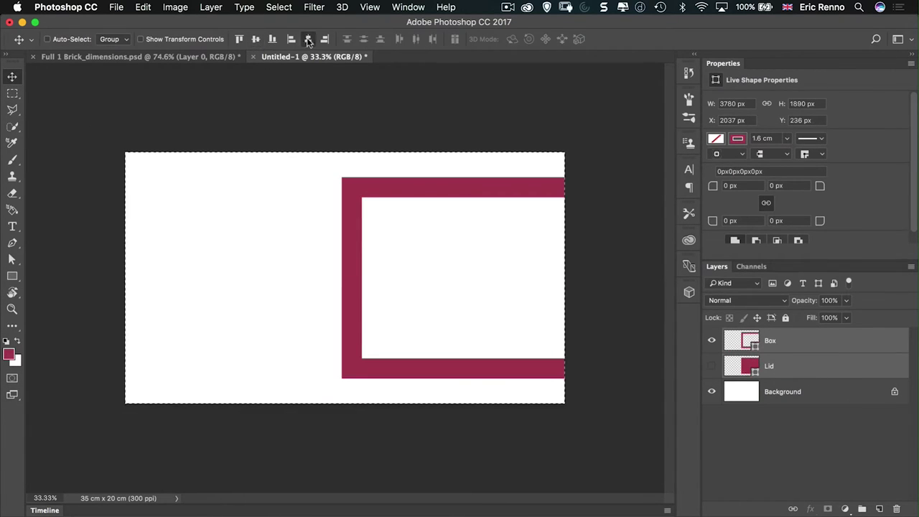
{"action": "left_click", "coordinate": [308, 39]}
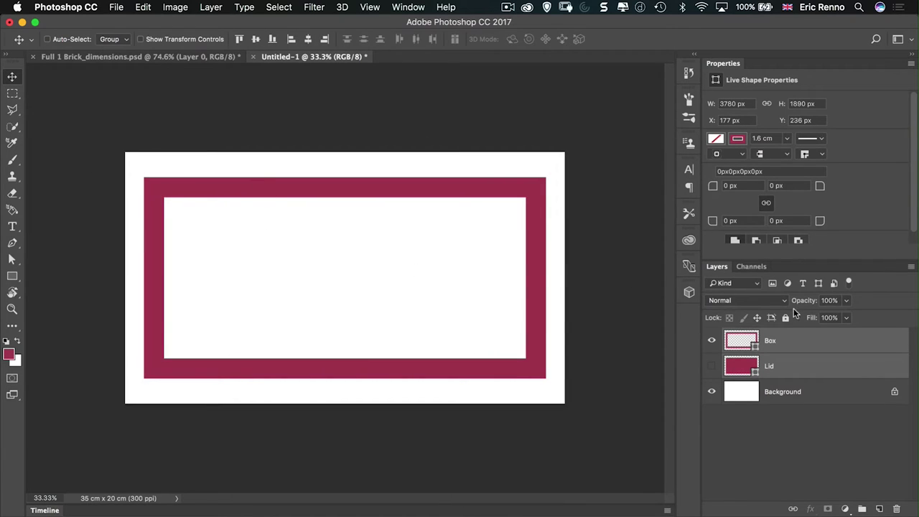
{"action": "left_click", "coordinate": [712, 340]}
{"action": "left_click", "coordinate": [712, 365]}
{"action": "left_click", "coordinate": [713, 365]}
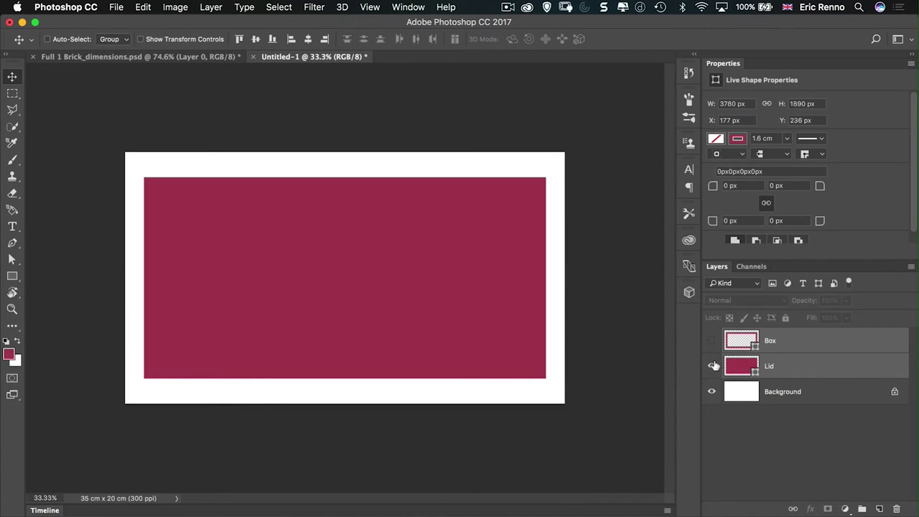
{"action": "left_click", "coordinate": [713, 365]}
{"action": "left_click", "coordinate": [711, 342]}
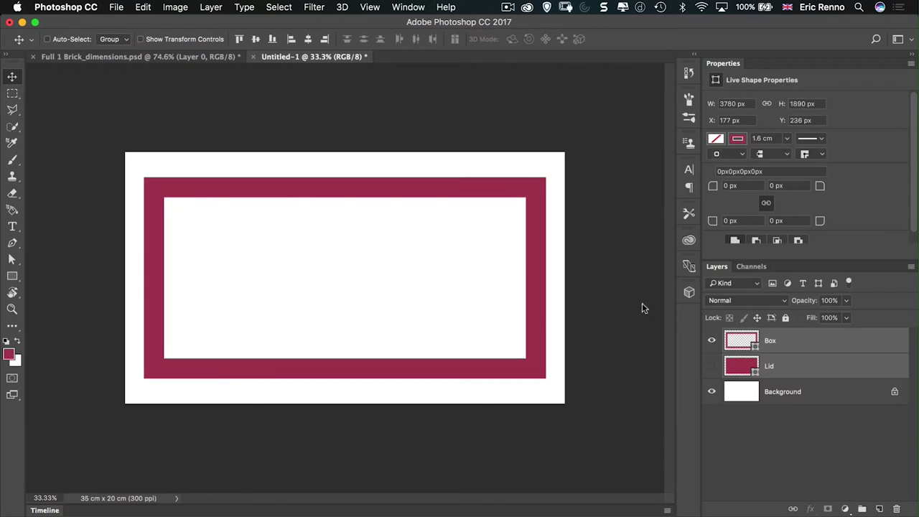
{"action": "left_click", "coordinate": [12, 282]}
Draw a 4.8 x 4.8 cm circle after checking the knob size on the reference image
{"action": "left_click", "coordinate": [62, 299]}
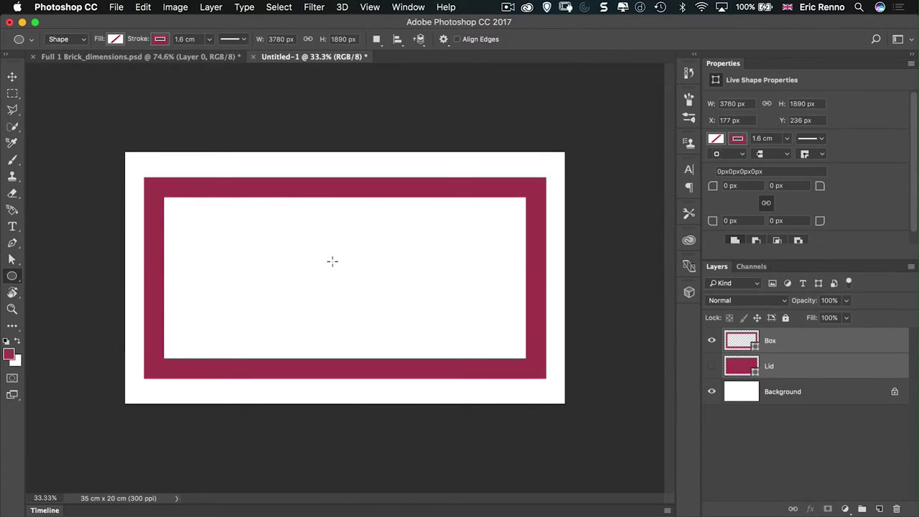
{"action": "left_click", "coordinate": [339, 275]}
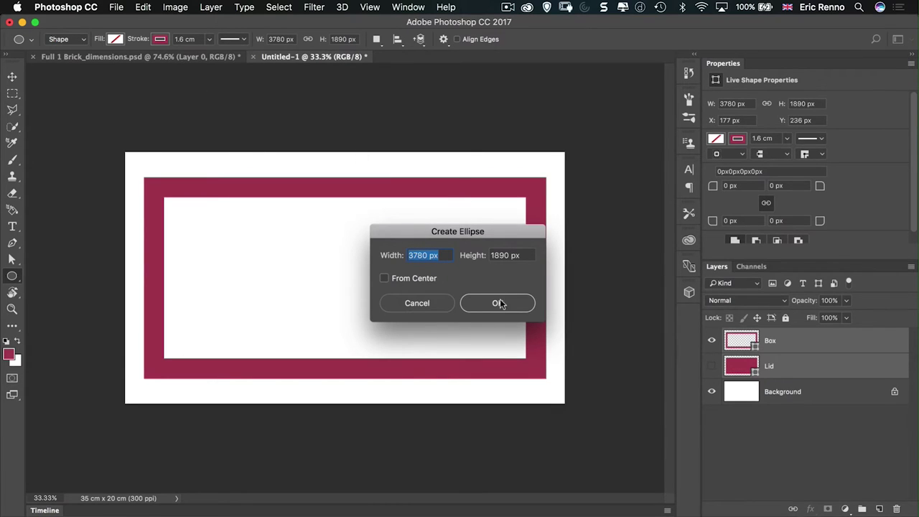
{"action": "left_click", "coordinate": [426, 303]}
{"action": "left_click", "coordinate": [182, 57]}
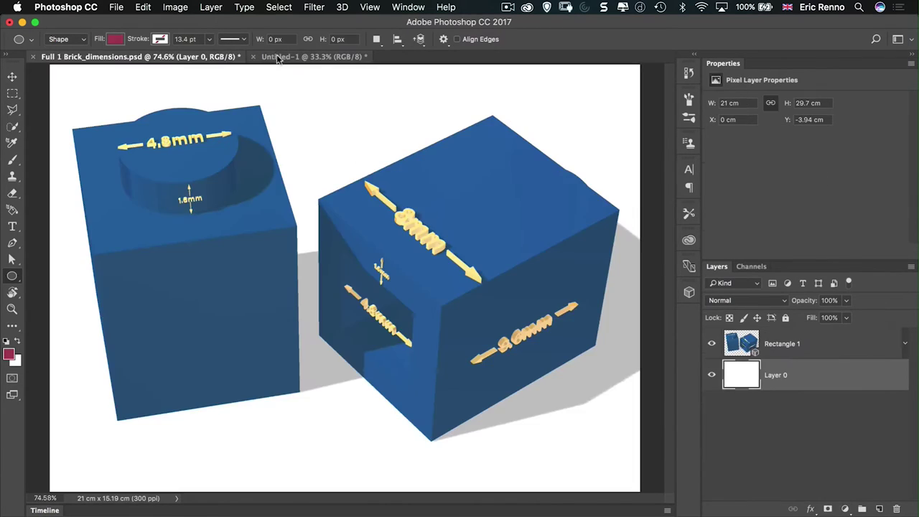
{"action": "left_click", "coordinate": [280, 57]}
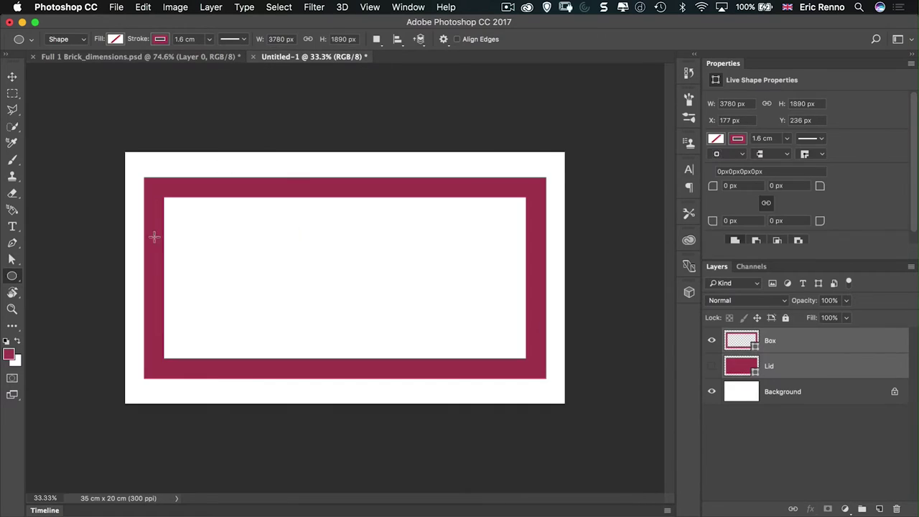
{"action": "left_click", "coordinate": [310, 280]}
{"action": "type", "text": "4"}
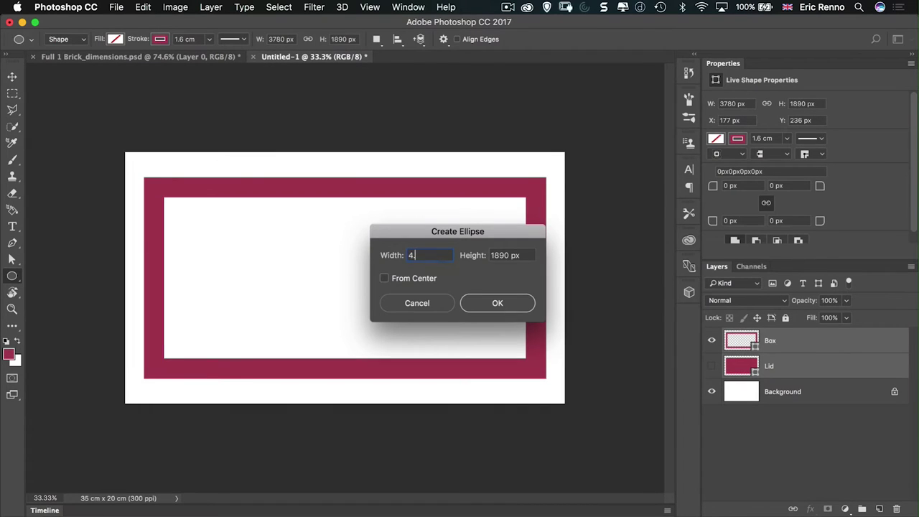
{"action": "type", "text": ".8 cm"}
{"action": "key", "text": "Tab"}
{"action": "type", "text": "4"}
{"action": "key", "text": "Return"}
Fill the circle with solid crimson and remove its outline
{"action": "left_click", "coordinate": [715, 159]}
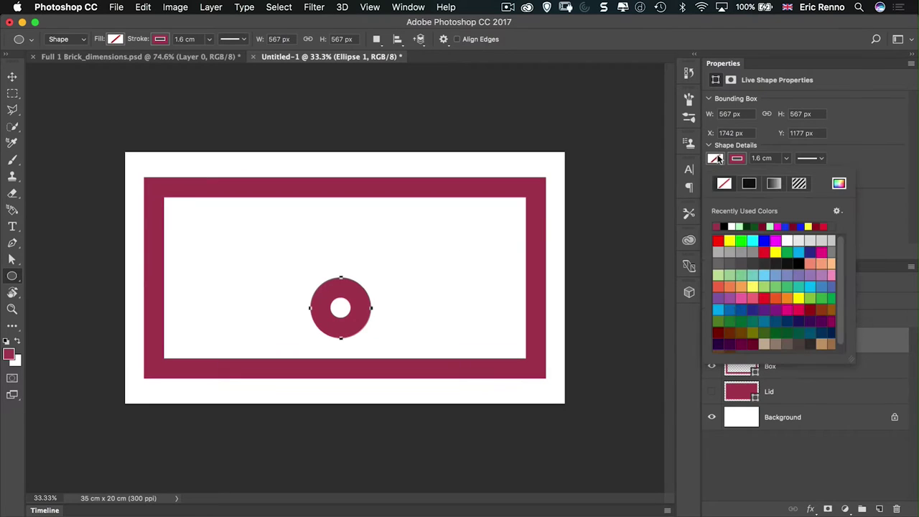
{"action": "left_click", "coordinate": [718, 226]}
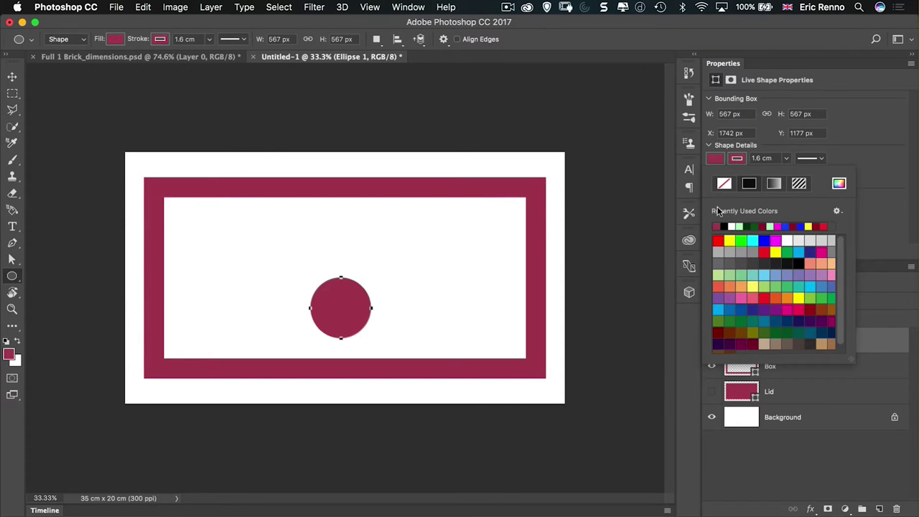
{"action": "left_click", "coordinate": [724, 185]}
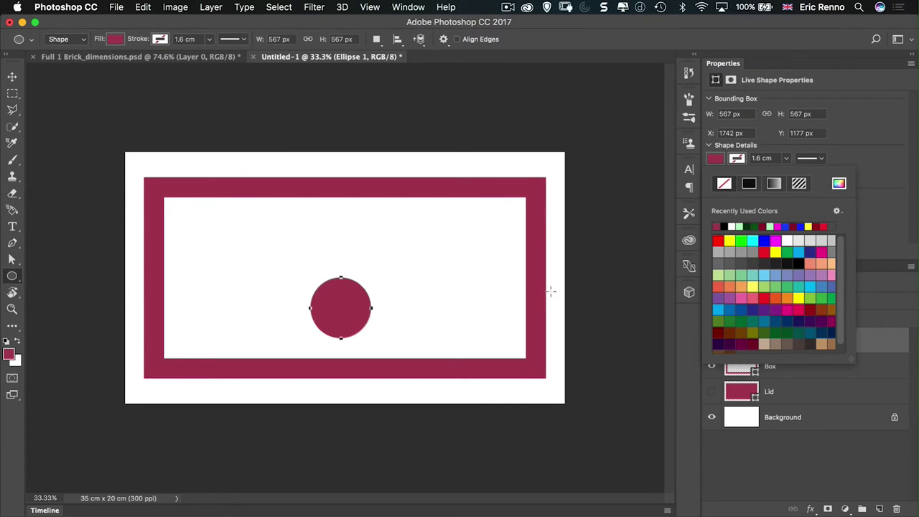
Move the circle snugly into the Box frame's upper-left inner corner, nudging it up and left
{"action": "left_click", "coordinate": [12, 76]}
{"action": "left_click_drag", "start_coordinate": [334, 302], "coordinate": [281, 240]}
{"action": "key", "text": "z"}
{"action": "key", "text": "v"}
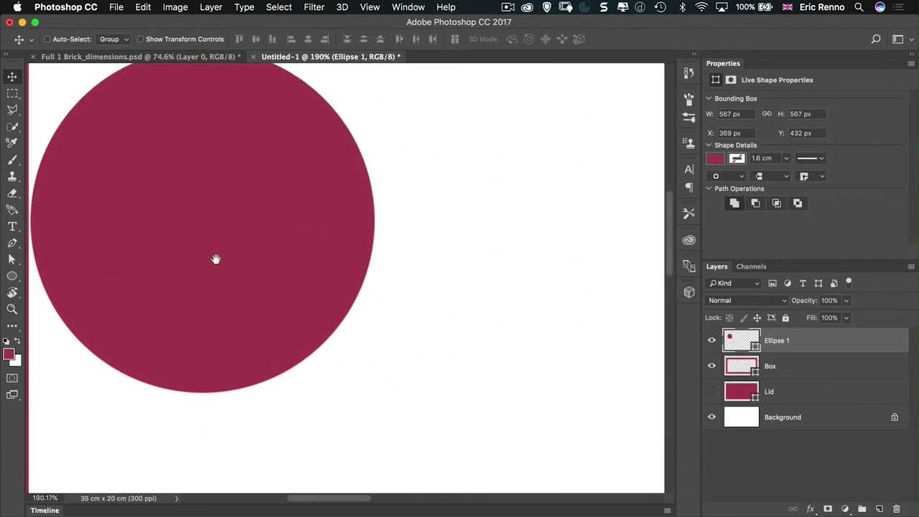
{"action": "left_click_drag", "start_coordinate": [215, 259], "coordinate": [308, 300]}
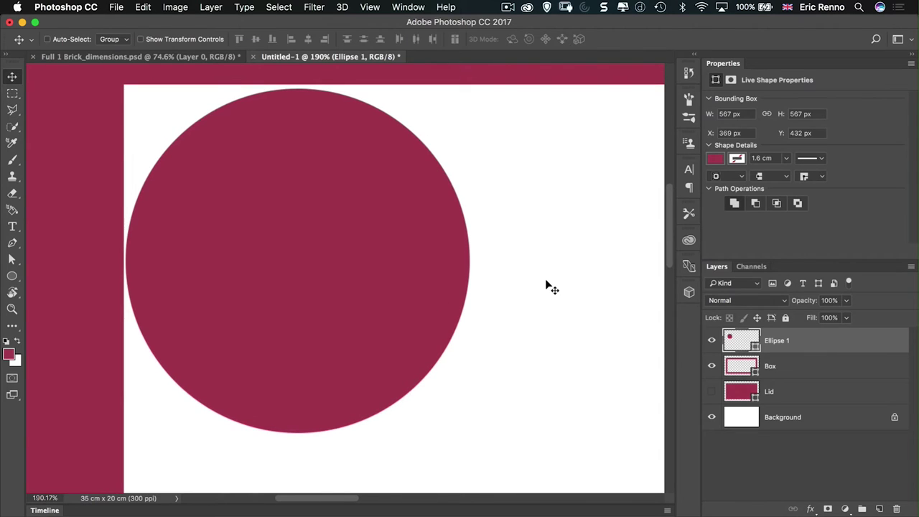
{"action": "key", "text": "Up"}
{"action": "key", "text": "Up"}
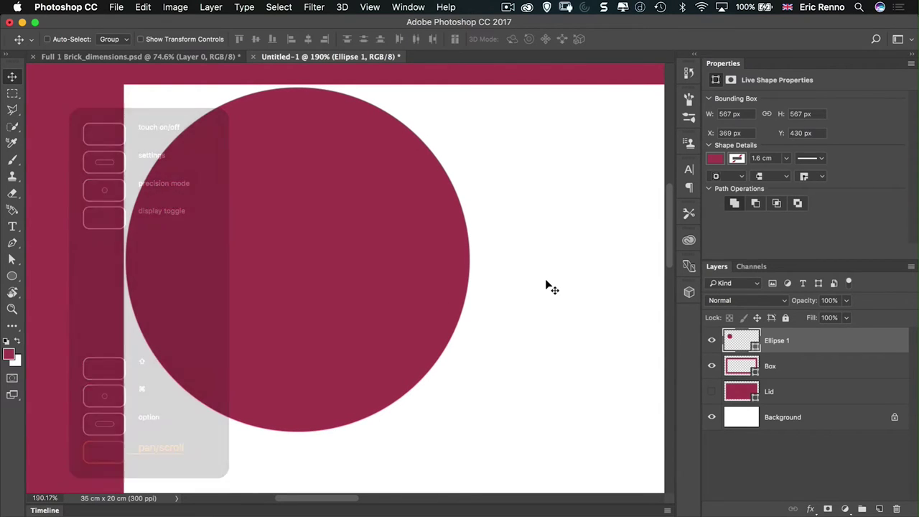
{"action": "key", "text": "Up"}
{"action": "key", "text": "Up"}
{"action": "key", "text": "Up"}
{"action": "key", "text": "Up"}
{"action": "key", "text": "Up"}
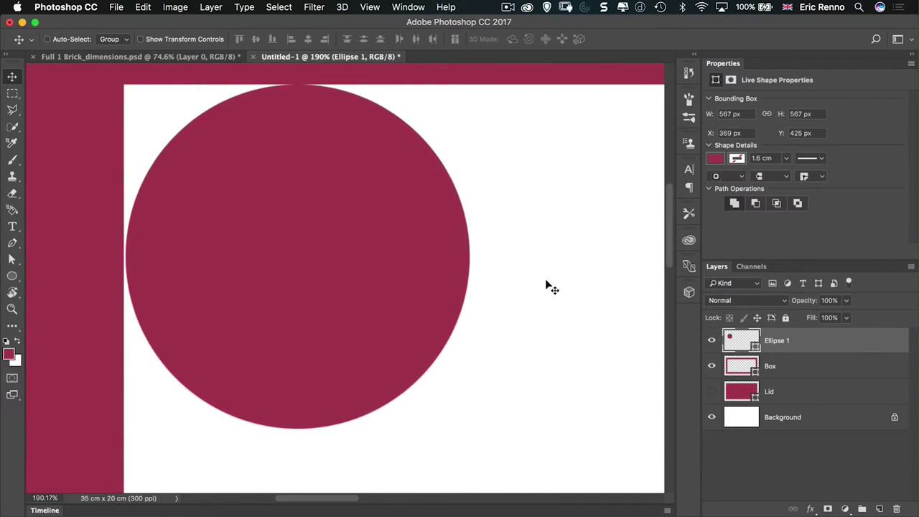
{"action": "key", "text": "Left"}
{"action": "key", "text": "Left"}
{"action": "key", "text": "Left"}
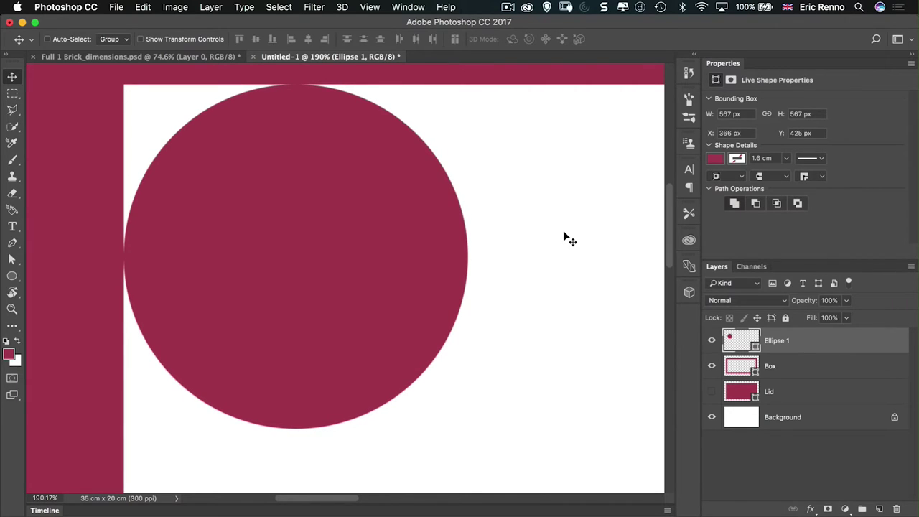
{"action": "key", "text": "super+0"}
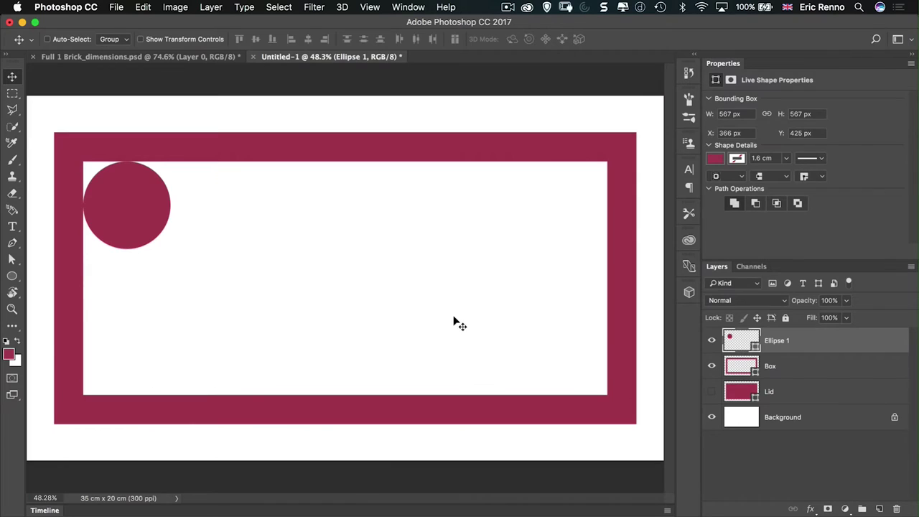
Rename the circle's layer to Knob
{"action": "double_click", "coordinate": [780, 341]}
{"action": "type", "text": "Knob"}
{"action": "key", "text": "Return"}
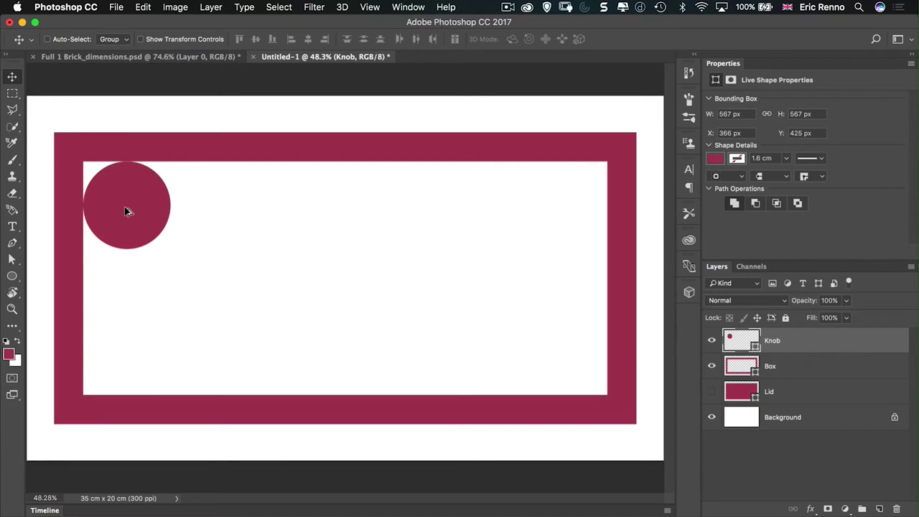
Duplicate knobs along the top edge, the last at the top-right corner, and select all four knob layers
{"action": "left_click_drag", "start_coordinate": [129, 214], "coordinate": [605, 194]}
{"action": "key", "text": "z"}
{"action": "key", "text": "v"}
{"action": "left_click_drag", "start_coordinate": [513, 234], "coordinate": [439, 308]}
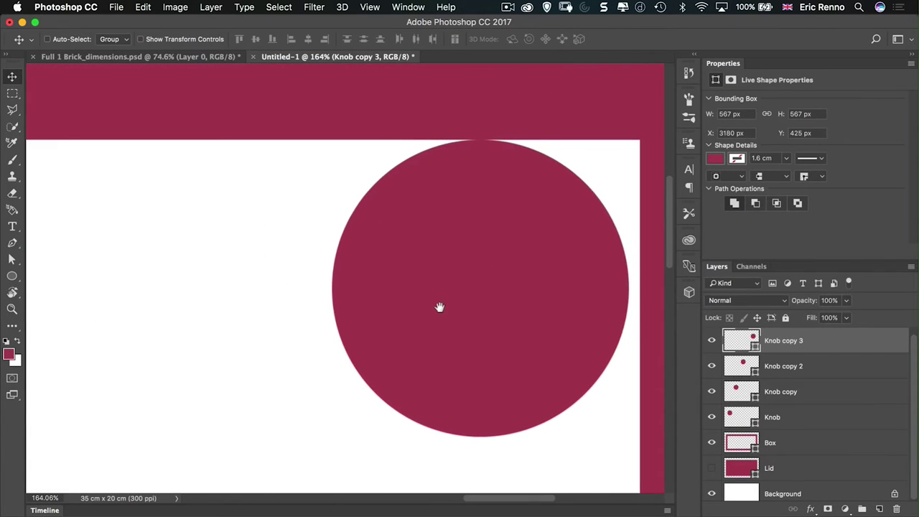
{"action": "key", "text": "shift+Right"}
{"action": "key", "text": "shift+Right"}
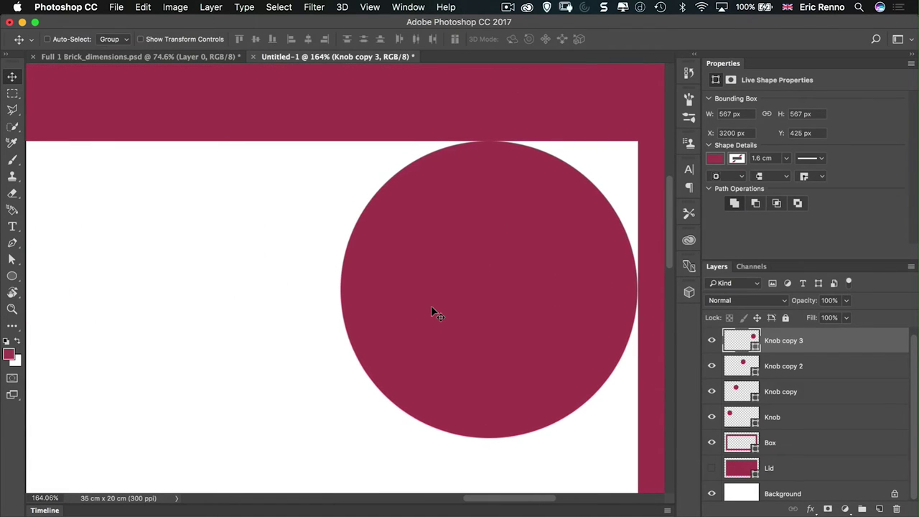
{"action": "key", "text": "Right"}
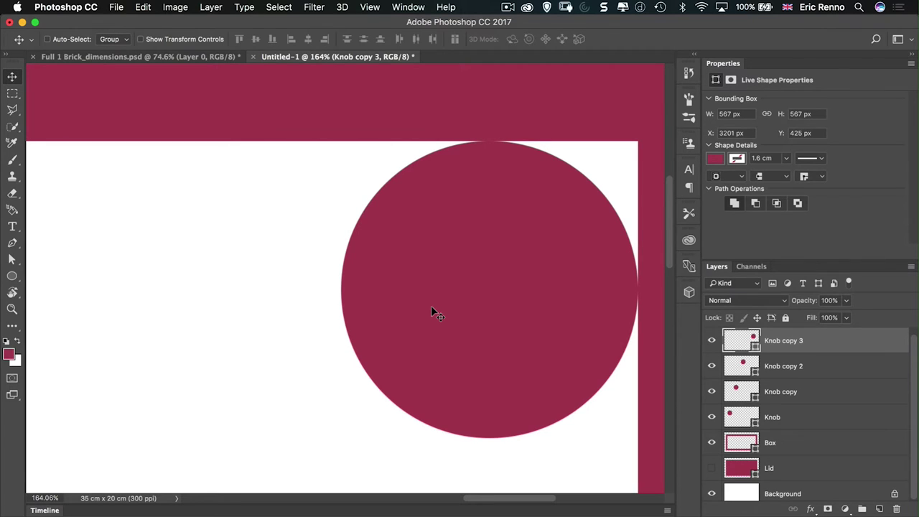
{"action": "key", "text": "super+0"}
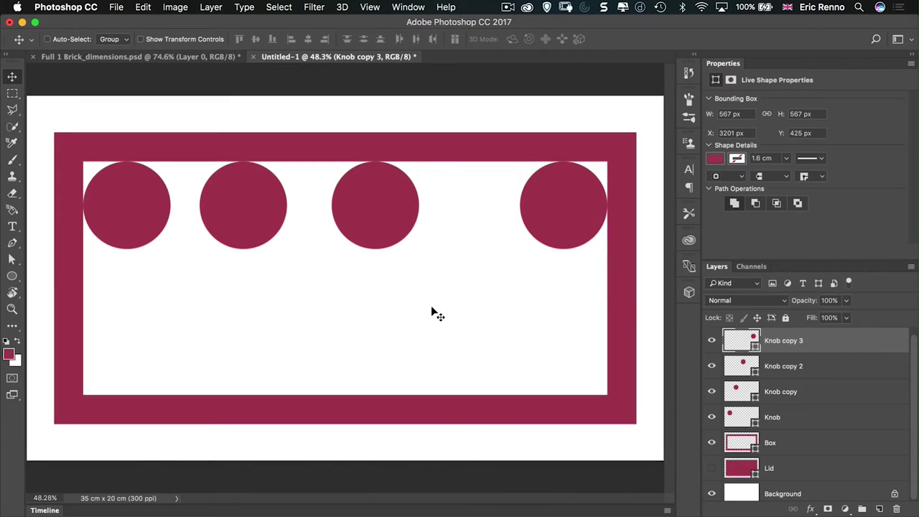
{"action": "left_click", "coordinate": [817, 415], "text": "shift"}
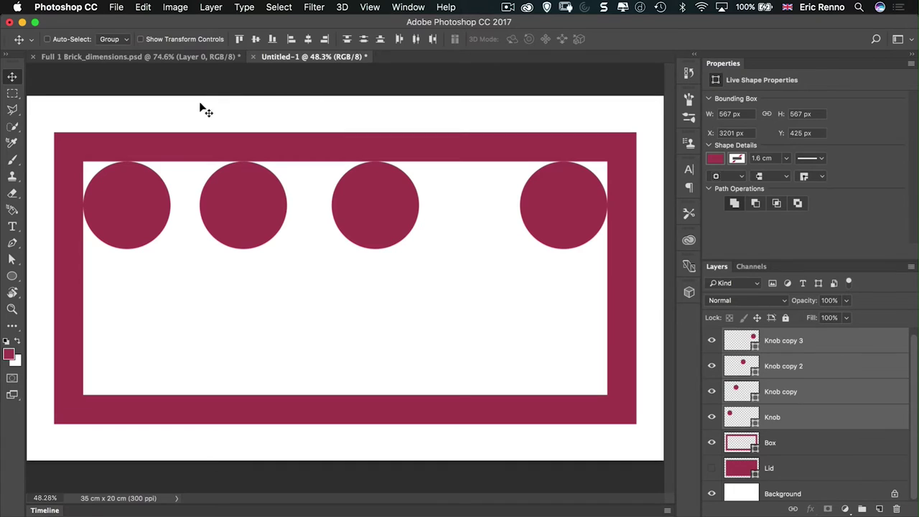
Distribute the four knobs evenly, merge them into one layer, and drag a copy down
{"action": "left_click", "coordinate": [417, 39]}
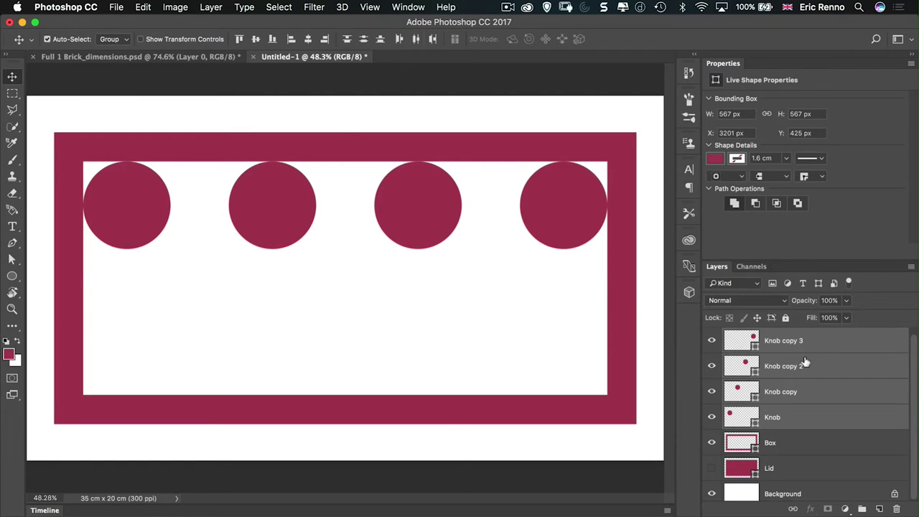
{"action": "key", "text": "super+e"}
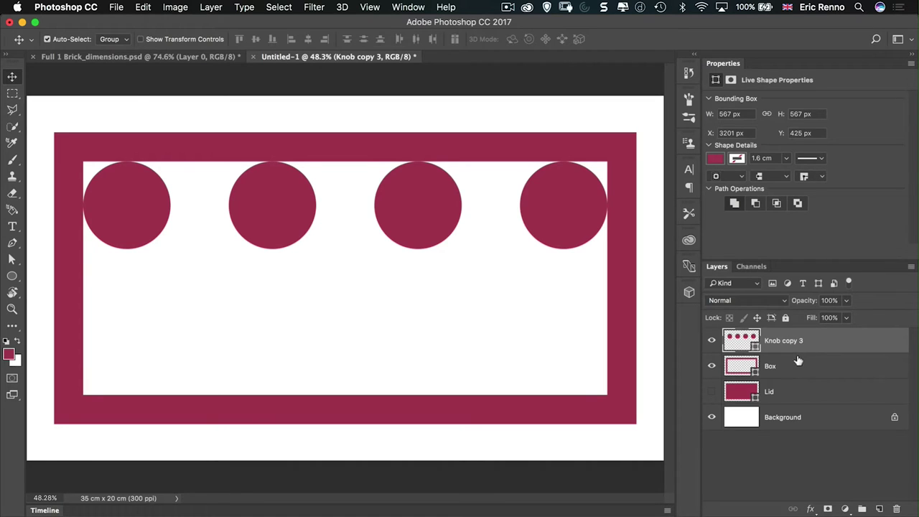
{"action": "key", "text": "super+j"}
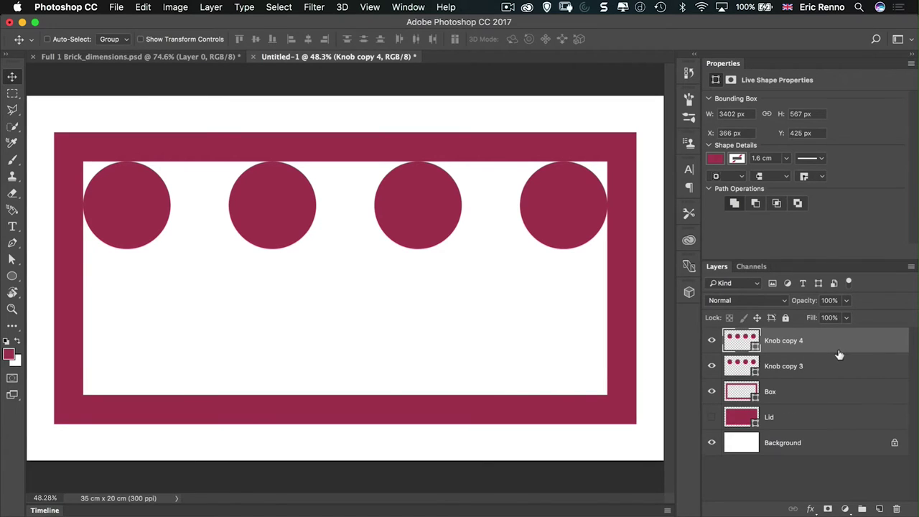
{"action": "left_click_drag", "start_coordinate": [280, 226], "coordinate": [295, 369]}
Nudge the second knob row down along the frame's bottom edge to Y 1370 px
{"action": "key", "text": "z"}
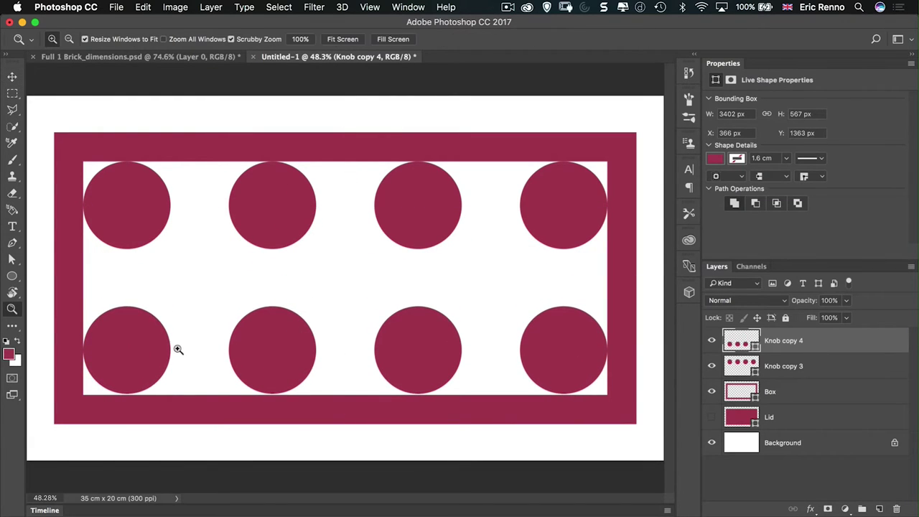
{"action": "left_click_drag", "start_coordinate": [176, 351], "coordinate": [546, 308]}
{"action": "key", "text": "v"}
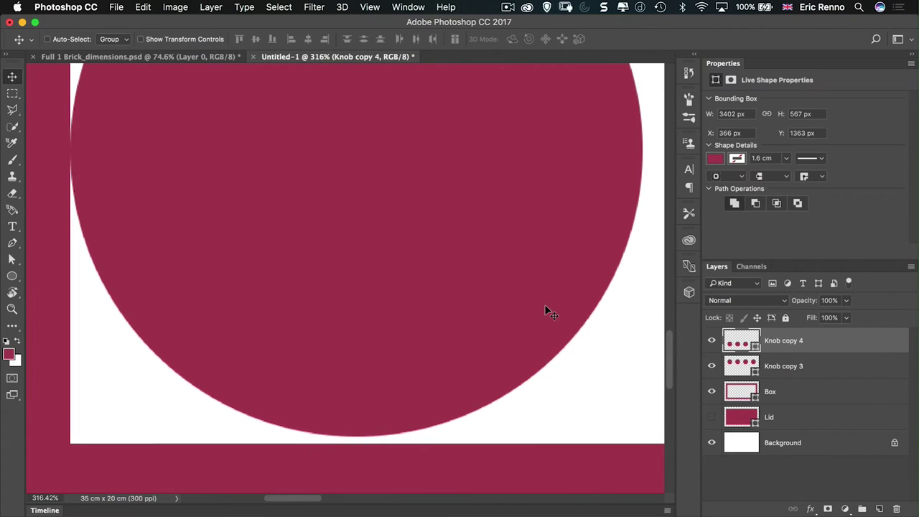
{"action": "key", "text": "Down"}
{"action": "key", "text": "Down"}
{"action": "key", "text": "Down"}
{"action": "key", "text": "Down"}
{"action": "key", "text": "Down"}
{"action": "key", "text": "Down"}
{"action": "key", "text": "Down"}
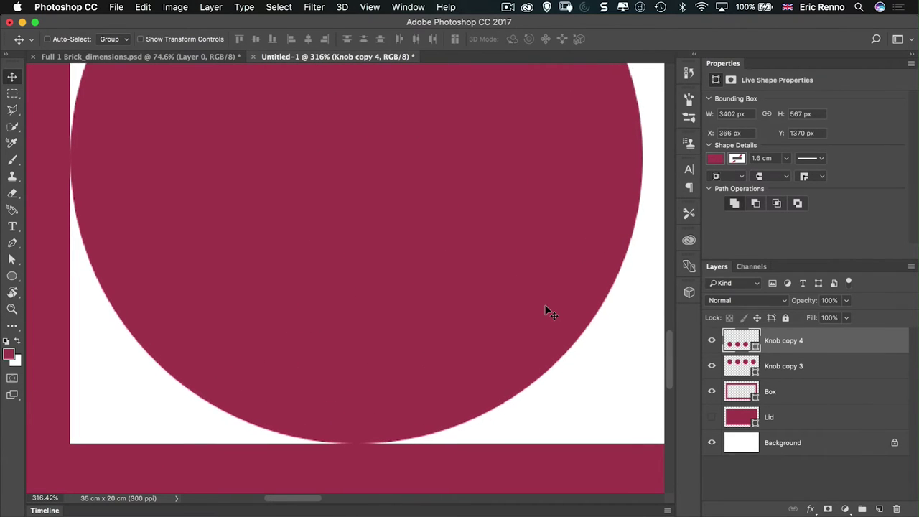
{"action": "key", "text": "super+0"}
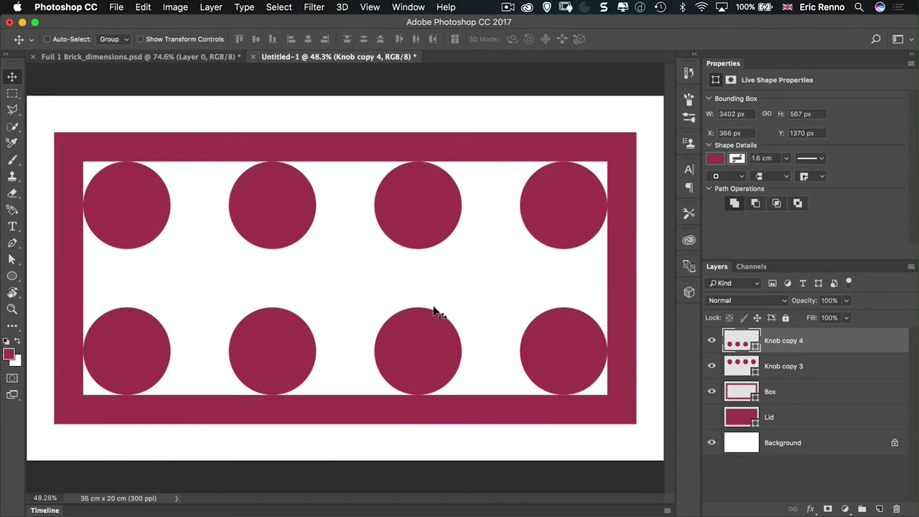
Create a new text layer above the box reading BRICK
{"action": "left_click", "coordinate": [13, 227]}
{"action": "left_click", "coordinate": [224, 117]}
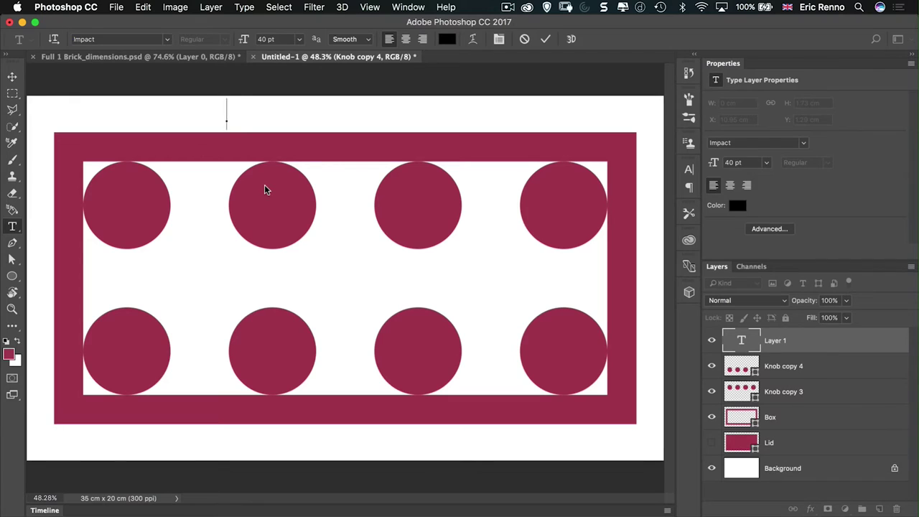
{"action": "type", "text": "Bri"}
{"action": "key", "text": "BackSpace"}
{"action": "key", "text": "BackSpace"}
{"action": "key", "text": "BackSpace"}
{"action": "type", "text": "BRI"}
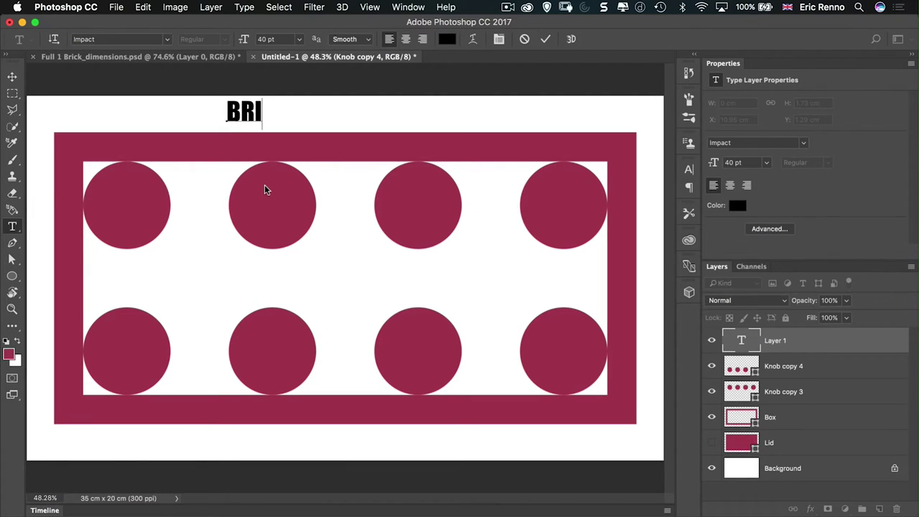
{"action": "type", "text": "CK"}
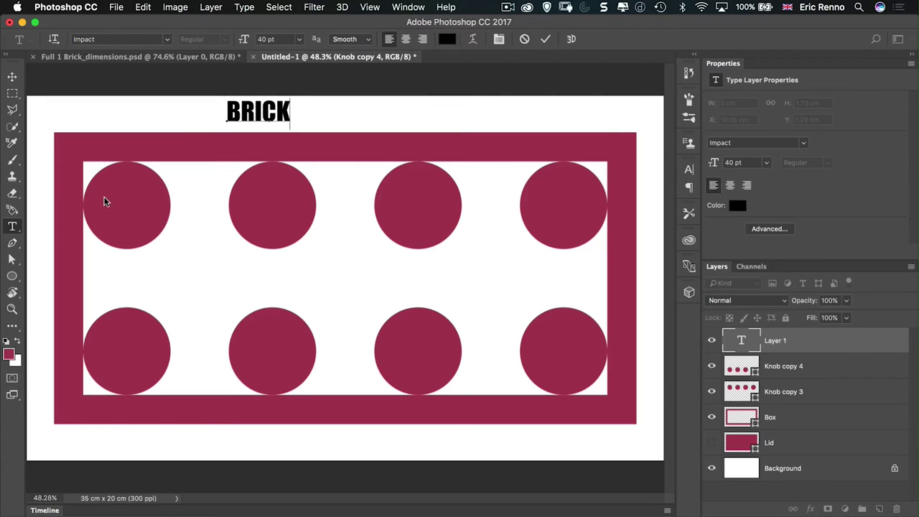
Place BRICK on the first knob and evenly distribute the four top-row labels horizontally
{"action": "left_click", "coordinate": [12, 78]}
{"action": "left_click_drag", "start_coordinate": [249, 112], "coordinate": [566, 208]}
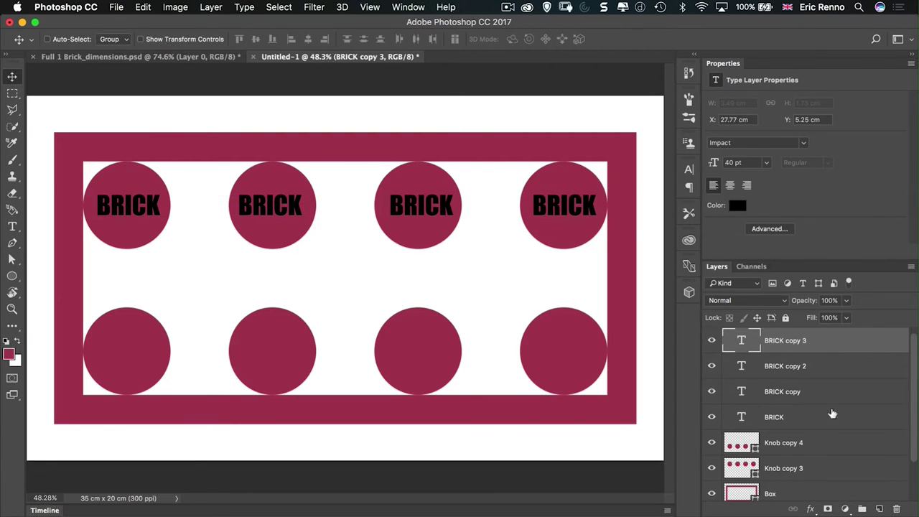
{"action": "left_click", "coordinate": [833, 416], "text": "shift"}
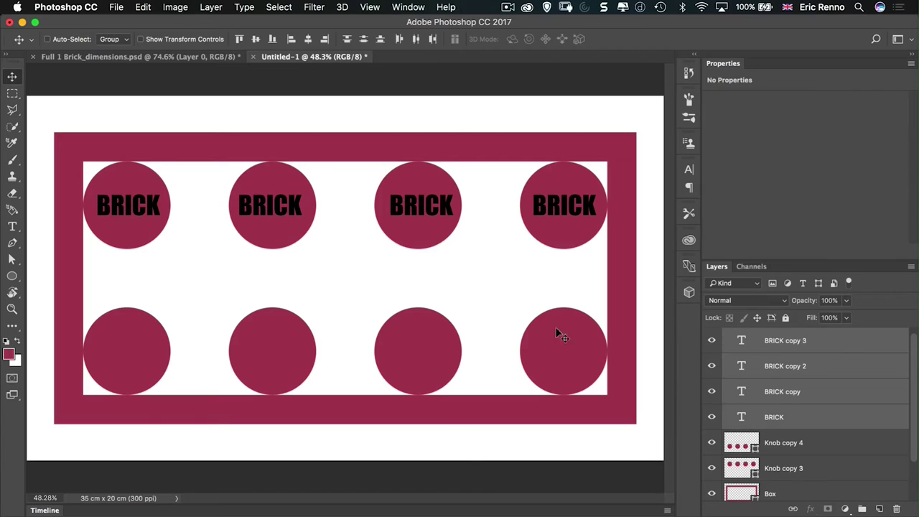
{"action": "left_click", "coordinate": [416, 40]}
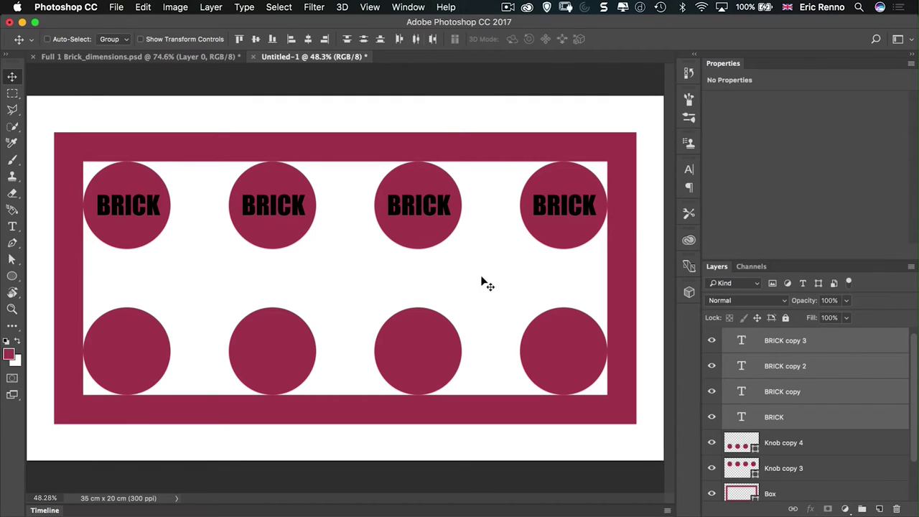
Merge the four BRICK labels, duplicate the layer and move the copy onto the bottom knobs
{"action": "key", "text": "super+e"}
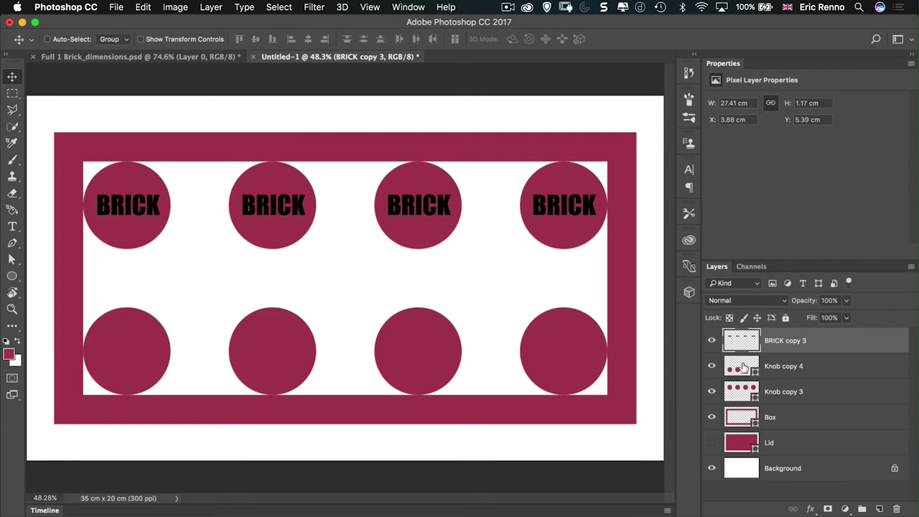
{"action": "key", "text": "super+j"}
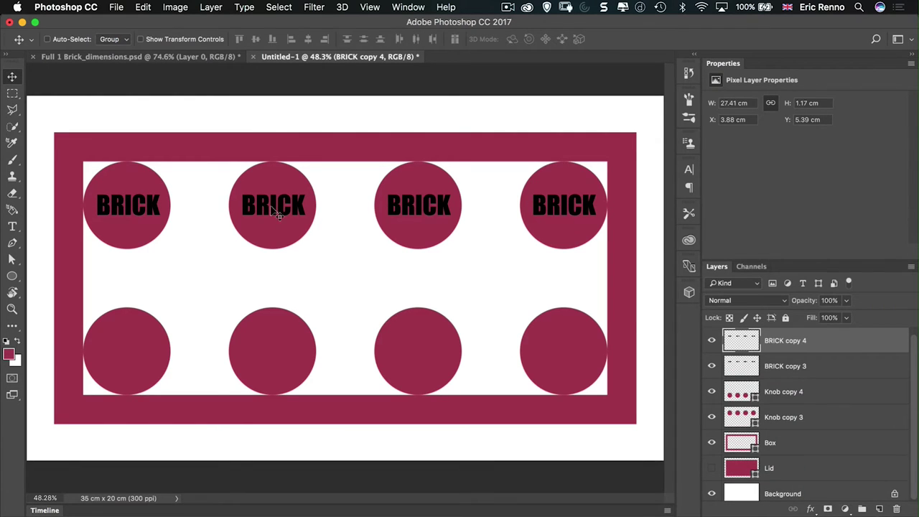
{"action": "left_click_drag", "start_coordinate": [277, 215], "coordinate": [273, 350]}
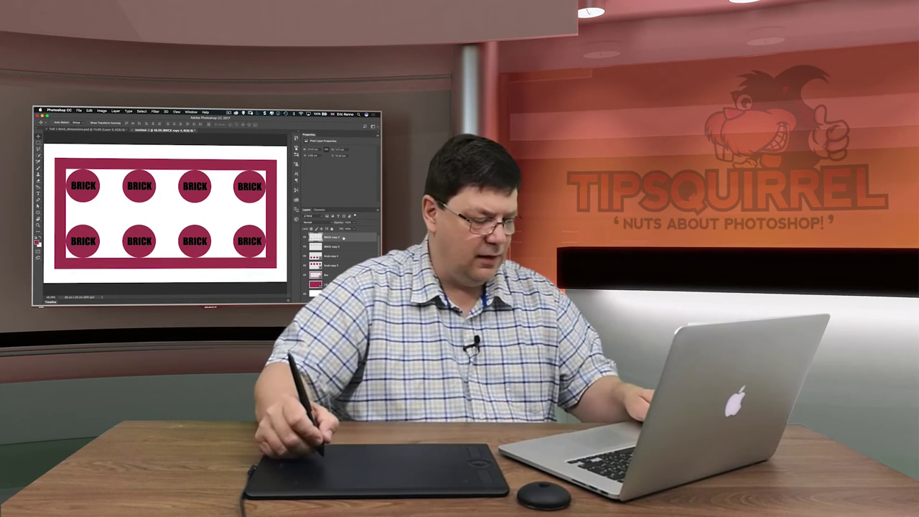
Merge the two BRICK label layers into one, and the two knob-row layers into one
{"action": "left_click", "coordinate": [346, 246], "text": "shift"}
{"action": "key", "text": "super+e"}
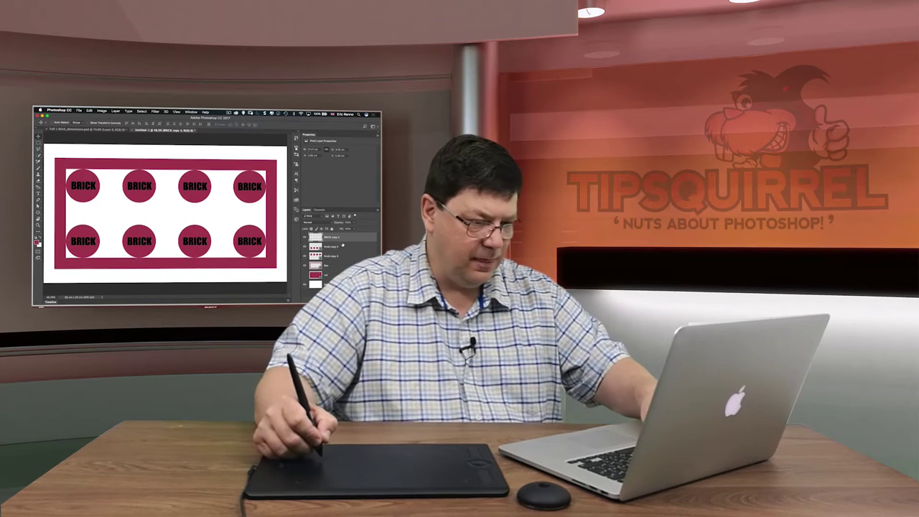
{"action": "left_click", "coordinate": [342, 247]}
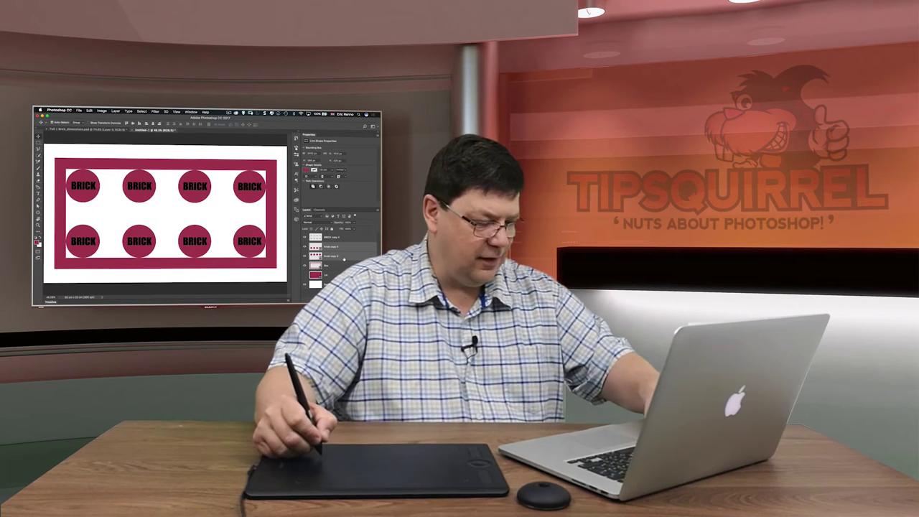
{"action": "key", "text": "super+e"}
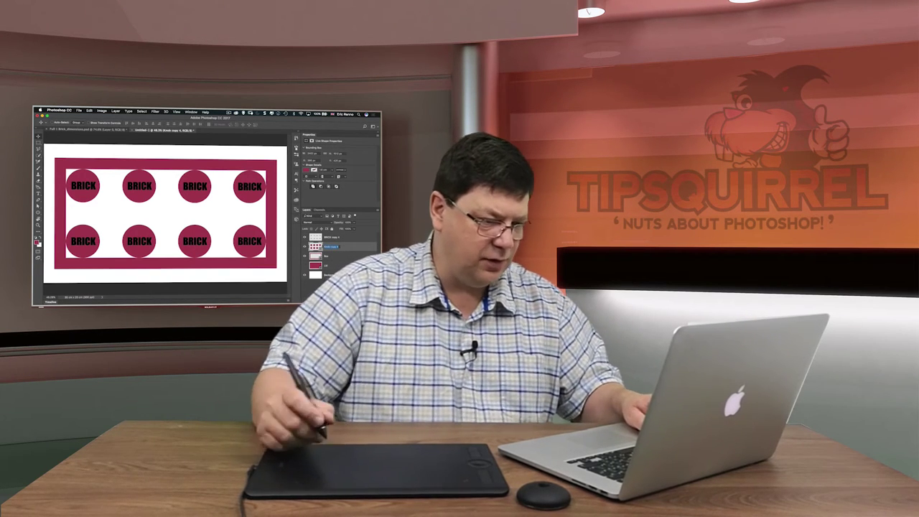
Rename the merged knob layer 'Brick' and the merged label layer 'Text'
{"action": "type", "text": "Brick"}
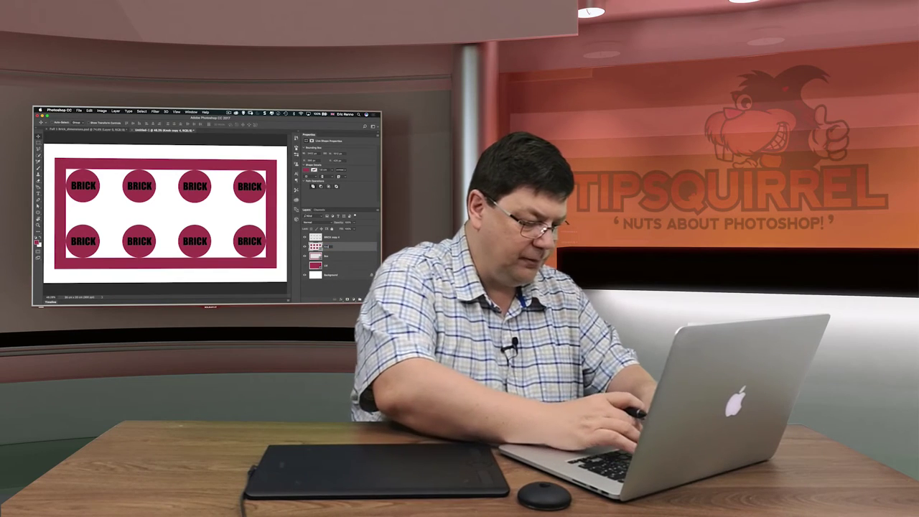
{"action": "key", "text": "Return"}
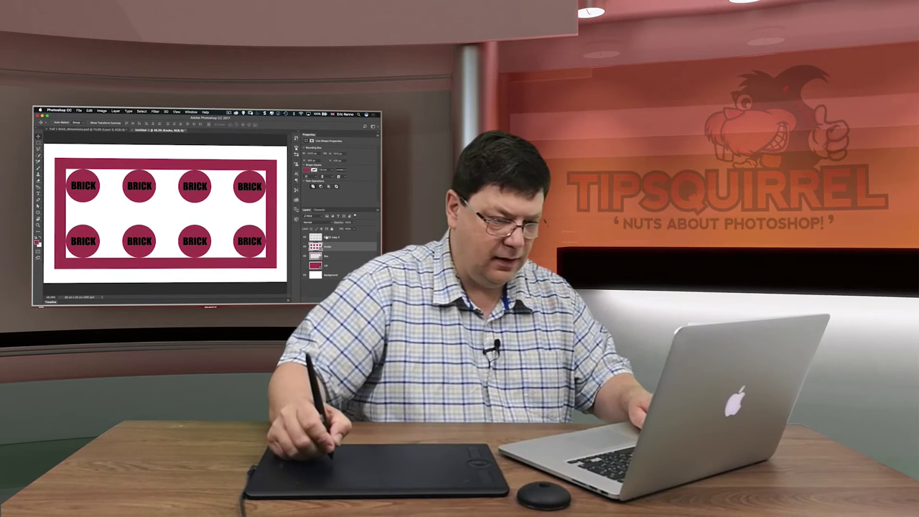
{"action": "double_click", "coordinate": [327, 237]}
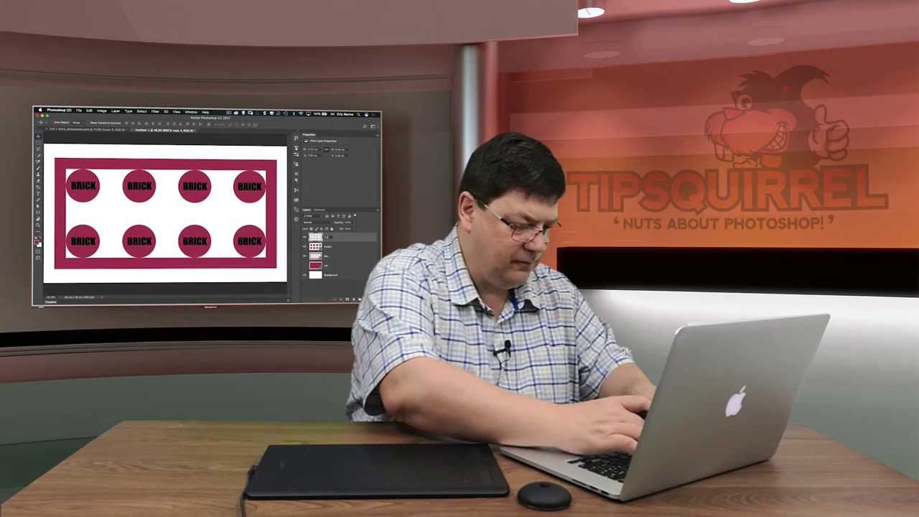
{"action": "type", "text": "Text"}
{"action": "key", "text": "Return"}
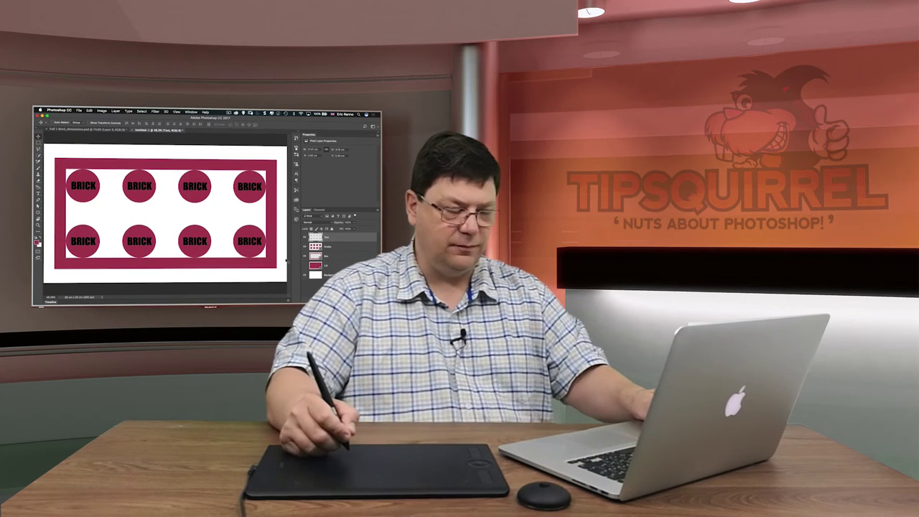
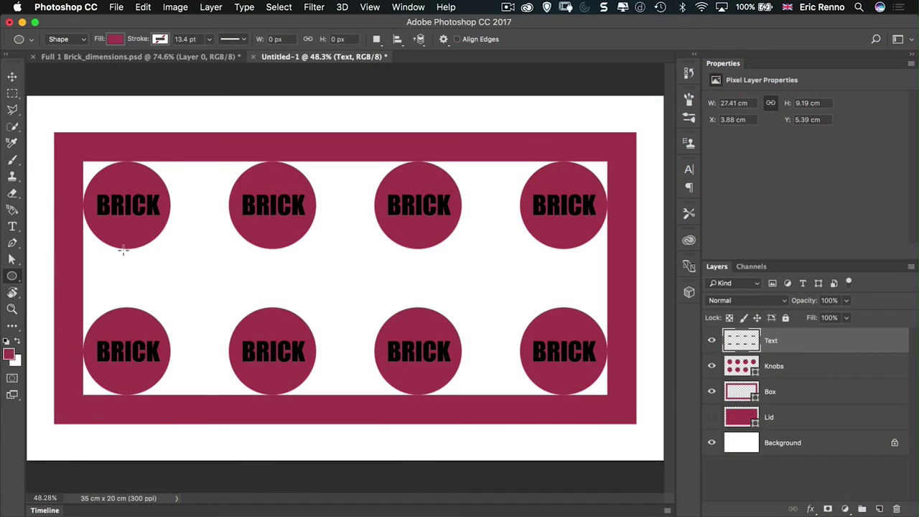
Draw a 6.4 × 6.4 cm circle between the four left BRICK circles
{"action": "left_click_drag", "start_coordinate": [123, 250], "coordinate": [288, 336]}
{"action": "key", "text": "space"}
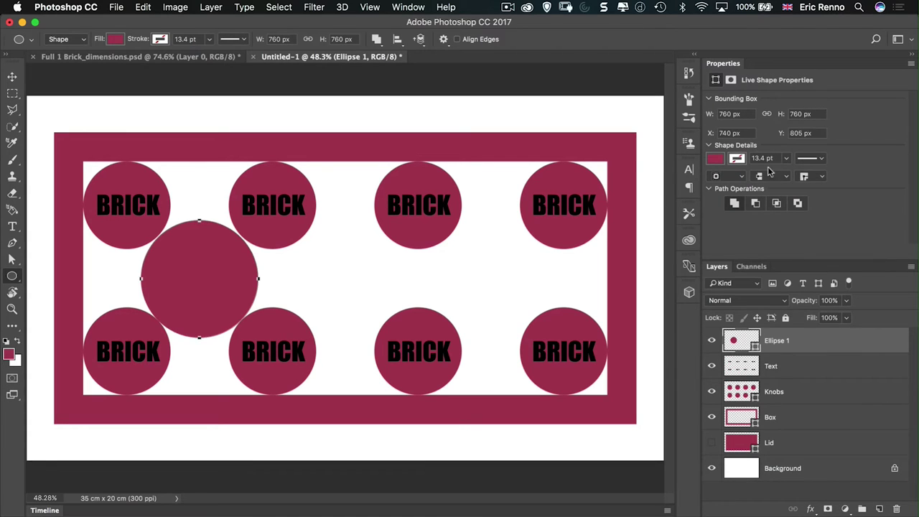
{"action": "left_click", "coordinate": [740, 113]}
{"action": "type", "text": "6.4cm"}
{"action": "key", "text": "Tab"}
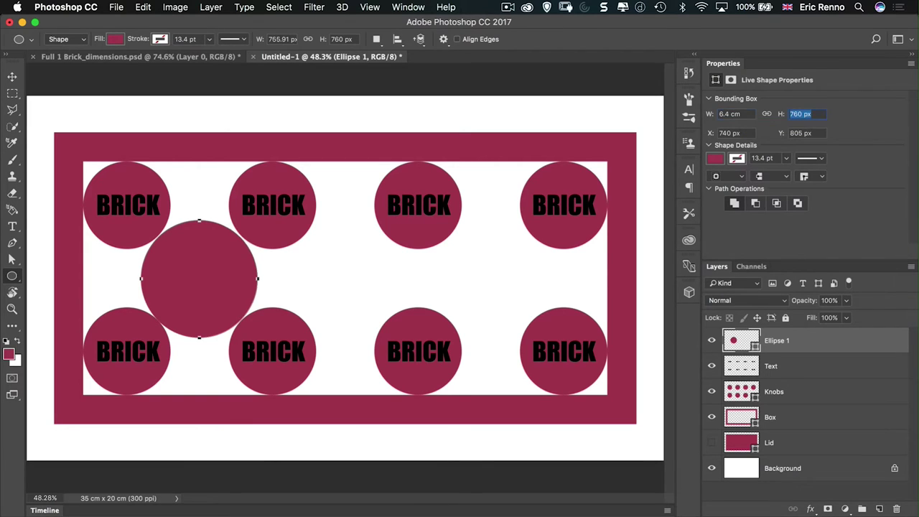
{"action": "type", "text": "6.4cm"}
{"action": "key", "text": "Return"}
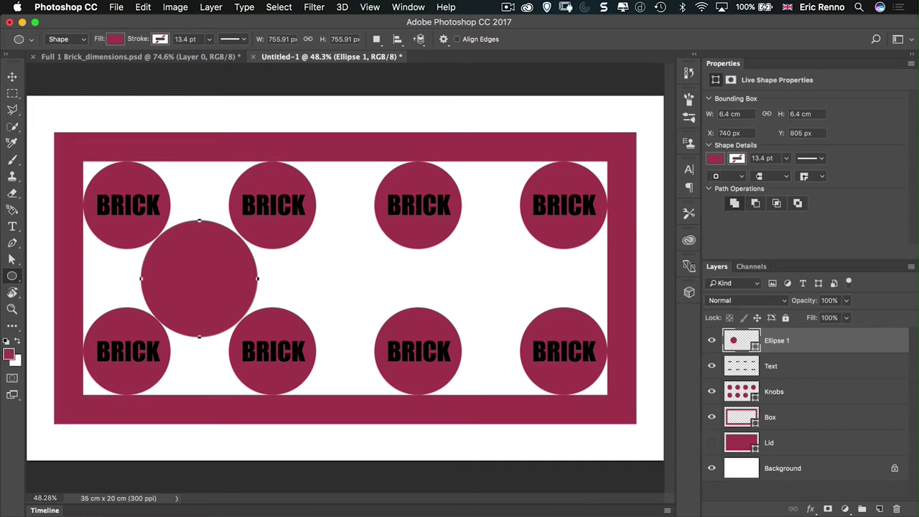
Give the circle no fill and a 1 cm maroon outline
{"action": "left_click", "coordinate": [716, 159]}
{"action": "left_click", "coordinate": [724, 184]}
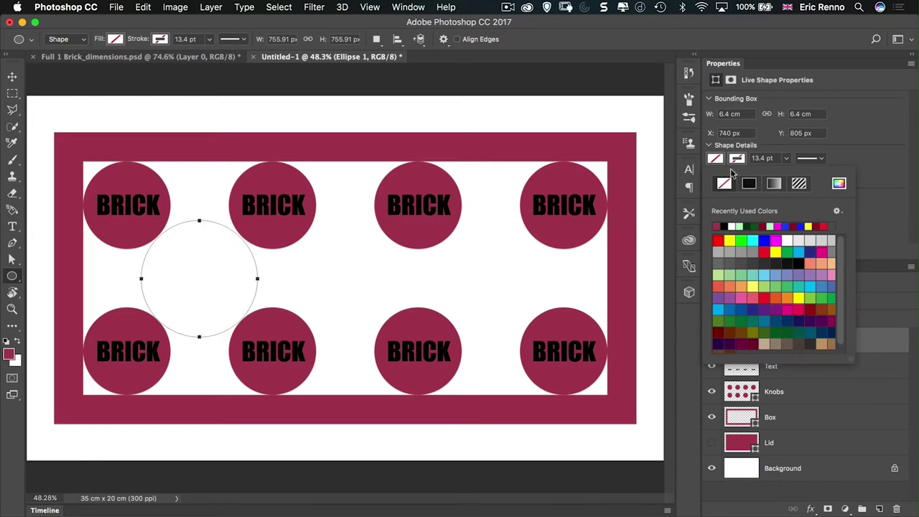
{"action": "left_click", "coordinate": [717, 226]}
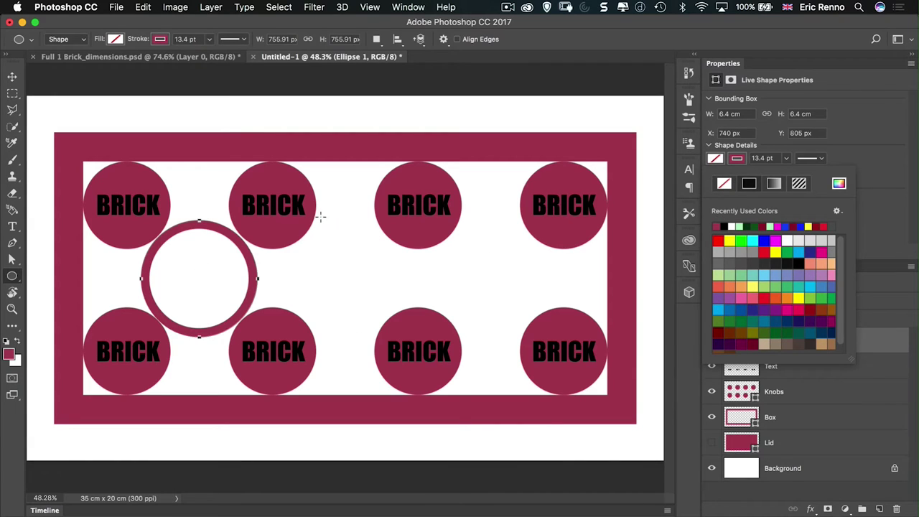
{"action": "left_click", "coordinate": [731, 158]}
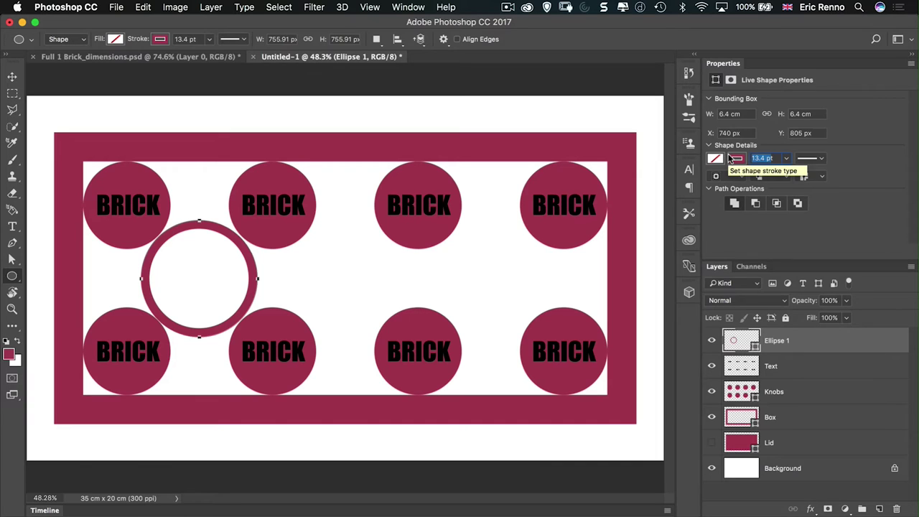
{"action": "key", "text": "BackSpace"}
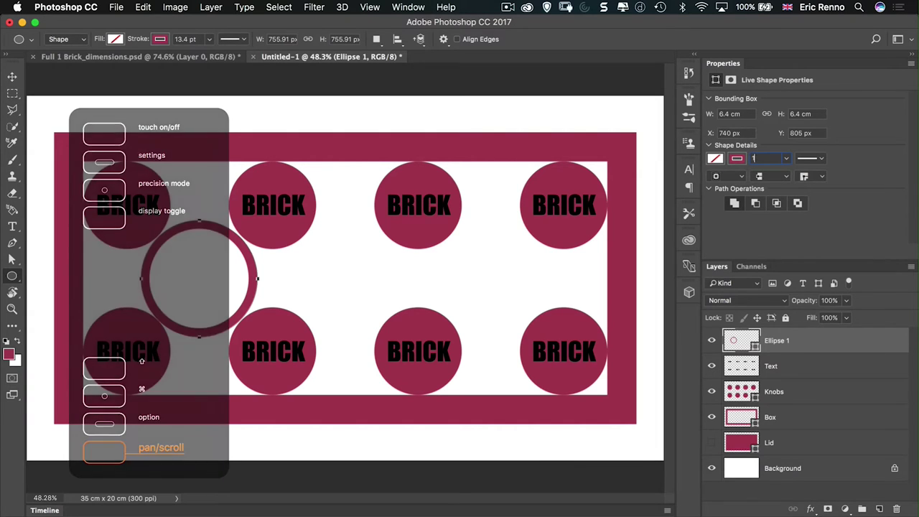
{"action": "key", "text": "Return"}
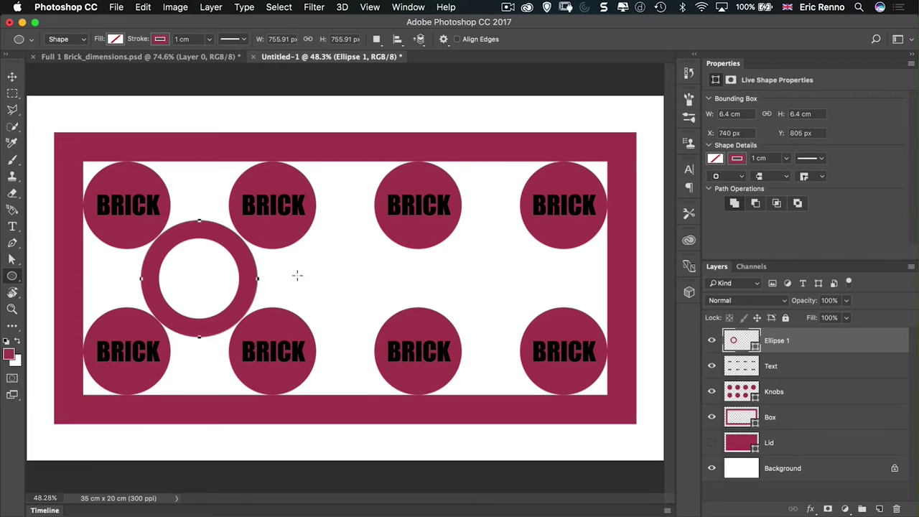
{"action": "left_click", "coordinate": [12, 76]}
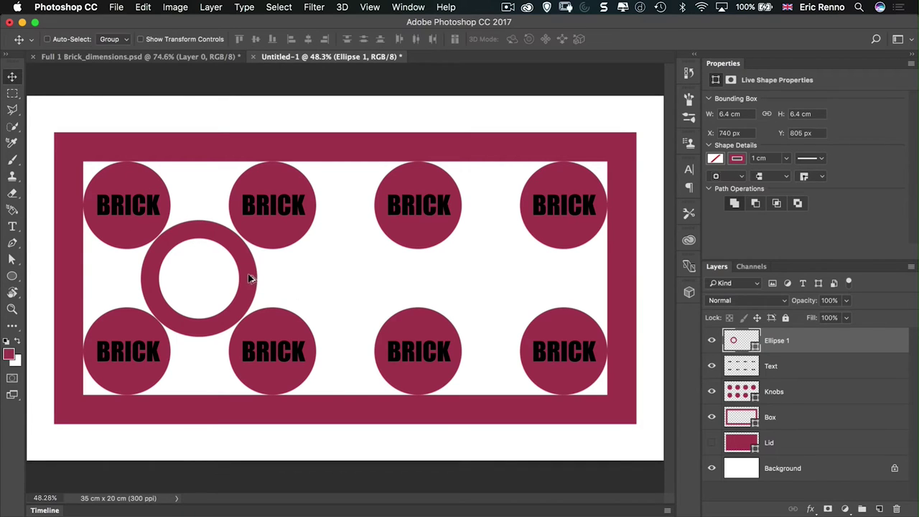
Duplicate the ring into the two gaps to its right and merge the three rings
{"action": "left_click_drag", "start_coordinate": [249, 279], "coordinate": [548, 282]}
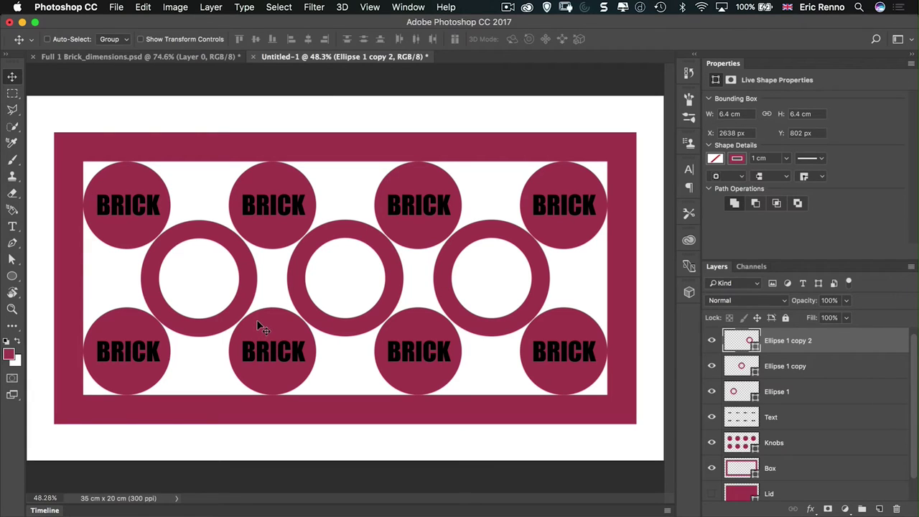
{"action": "left_click", "coordinate": [816, 392], "text": "shift"}
{"action": "key", "text": "super+e"}
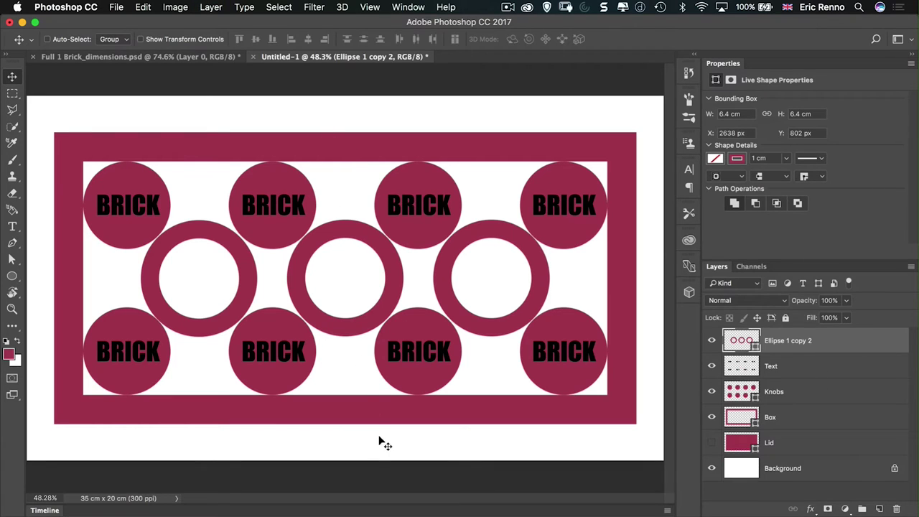
Draw a thin vertical bar down the middle and merge it with the rings
{"action": "left_click_drag", "start_coordinate": [9, 274], "coordinate": [39, 270]}
{"action": "left_click_drag", "start_coordinate": [329, 151], "coordinate": [348, 419]}
{"action": "key", "text": "v"}
{"action": "key", "text": "shift+Right"}
{"action": "key", "text": "shift+Right"}
{"action": "key", "text": "Right"}
{"action": "key", "text": "Right"}
{"action": "key", "text": "Right"}
{"action": "key", "text": "Right"}
{"action": "key", "text": "Right"}
{"action": "key", "text": "Right"}
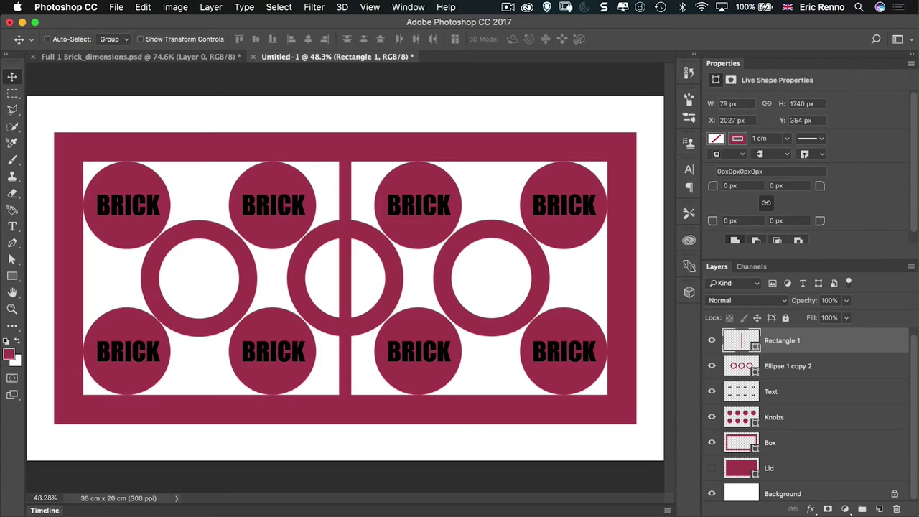
{"action": "left_click", "coordinate": [787, 366], "text": "shift"}
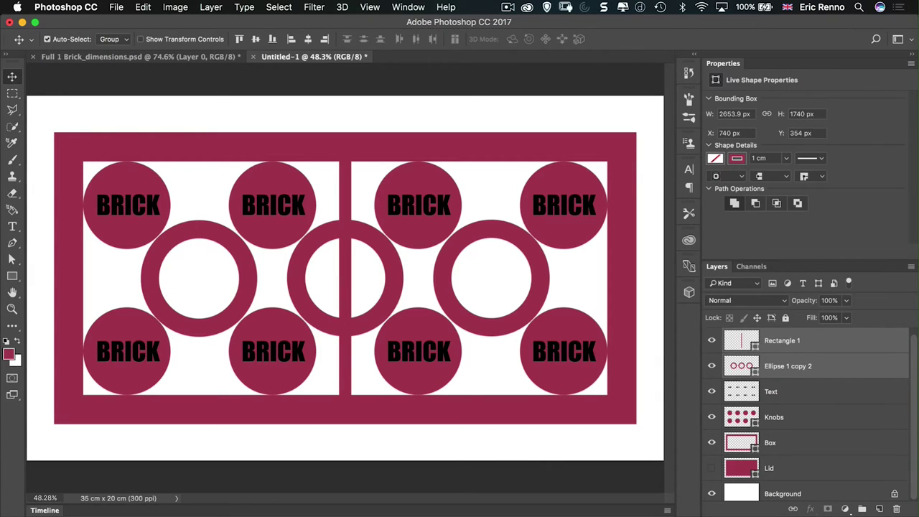
{"action": "key", "text": "super+e"}
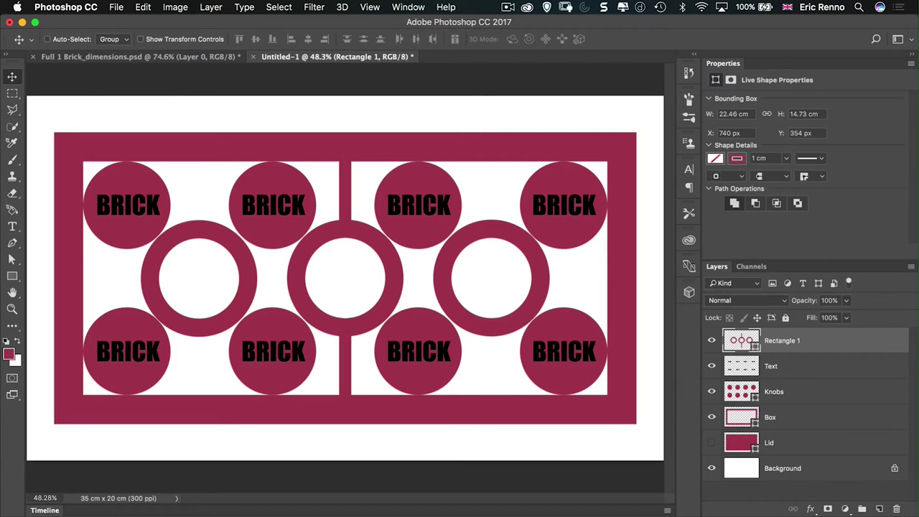
Show only the Lid layer and extrude it 1.6 cm in 3D
{"action": "left_click", "coordinate": [712, 468], "text": "alt"}
{"action": "left_click", "coordinate": [711, 442]}
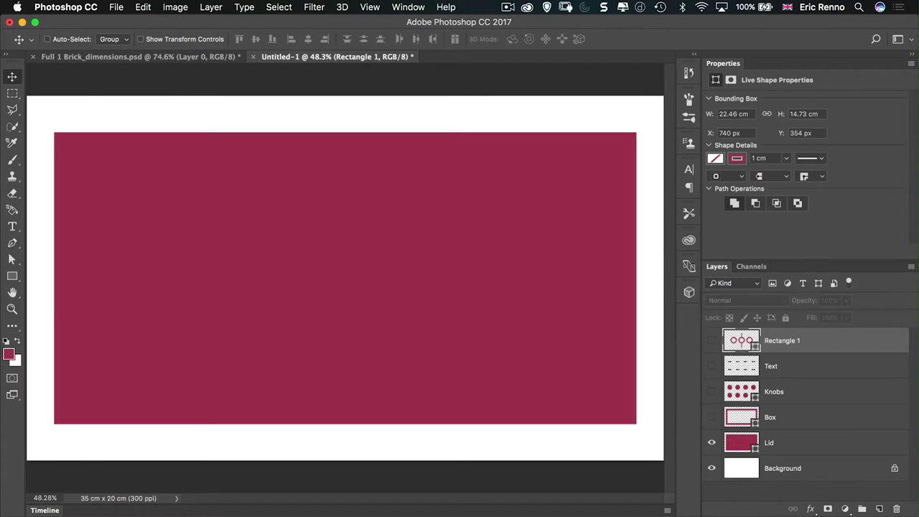
{"action": "left_click", "coordinate": [790, 442]}
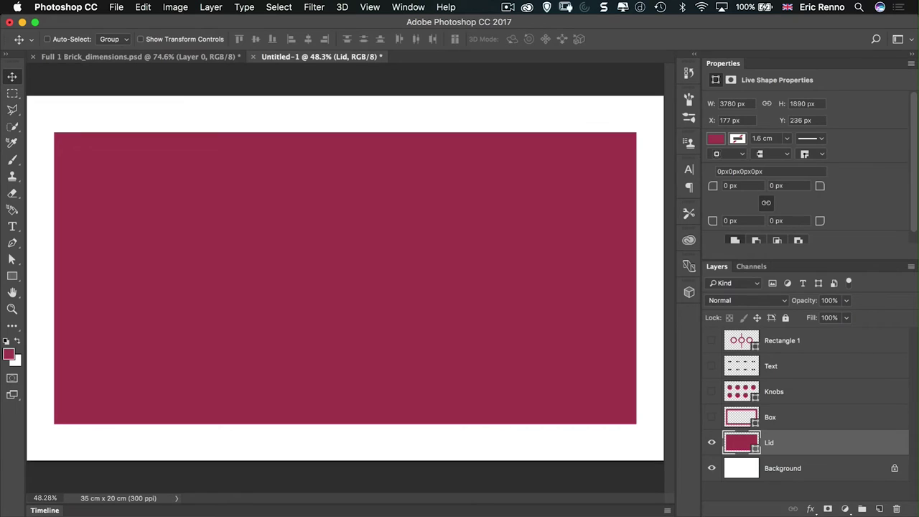
{"action": "left_click", "coordinate": [689, 292]}
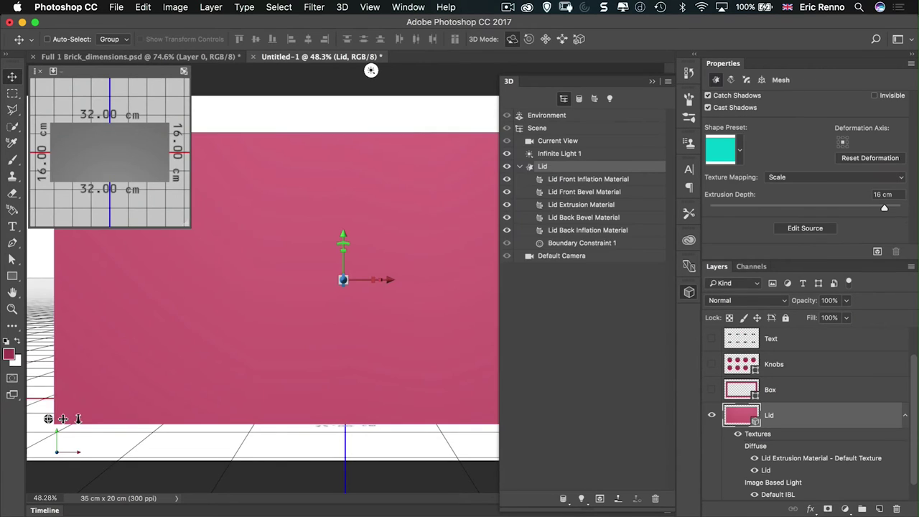
{"action": "left_click", "coordinate": [885, 194]}
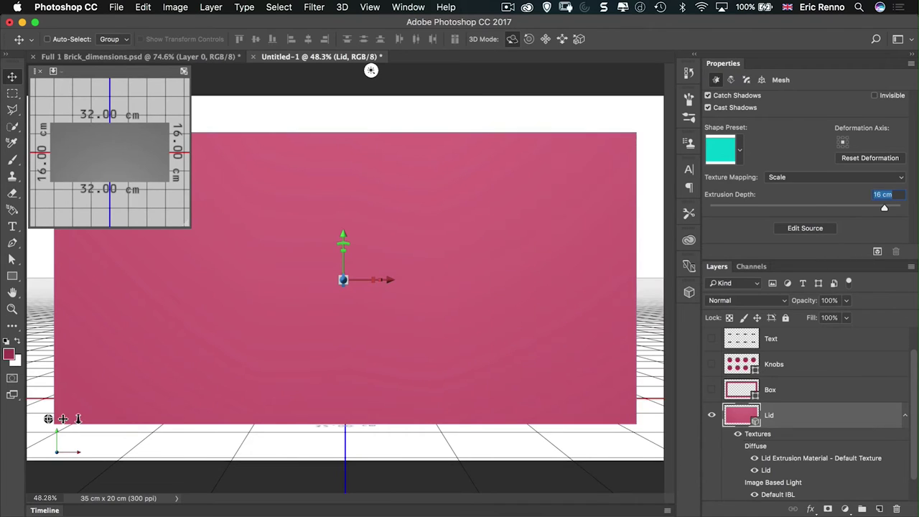
{"action": "type", "text": "1.6"}
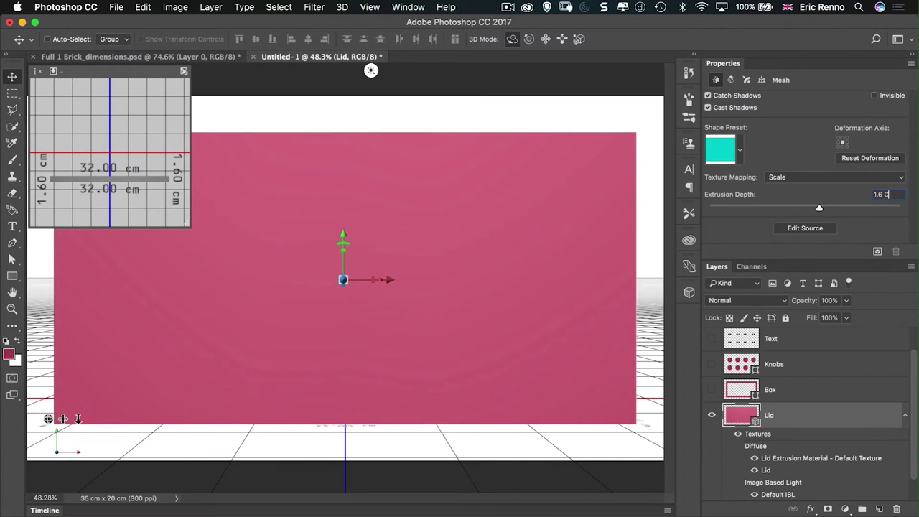
Extrude the Box layer 8 cm in 3D, then hide it and show Knobs
{"action": "left_click", "coordinate": [711, 415]}
{"action": "left_click", "coordinate": [711, 389]}
{"action": "left_click", "coordinate": [790, 390]}
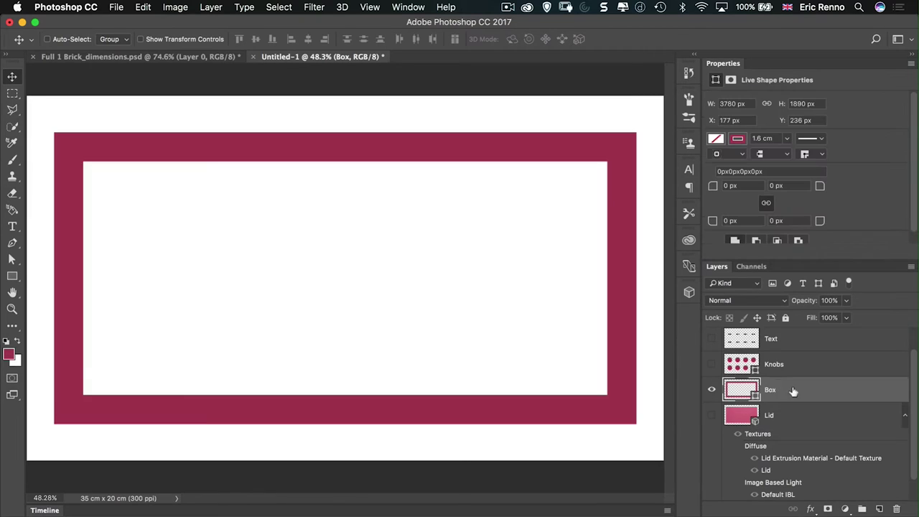
{"action": "left_click", "coordinate": [688, 291]}
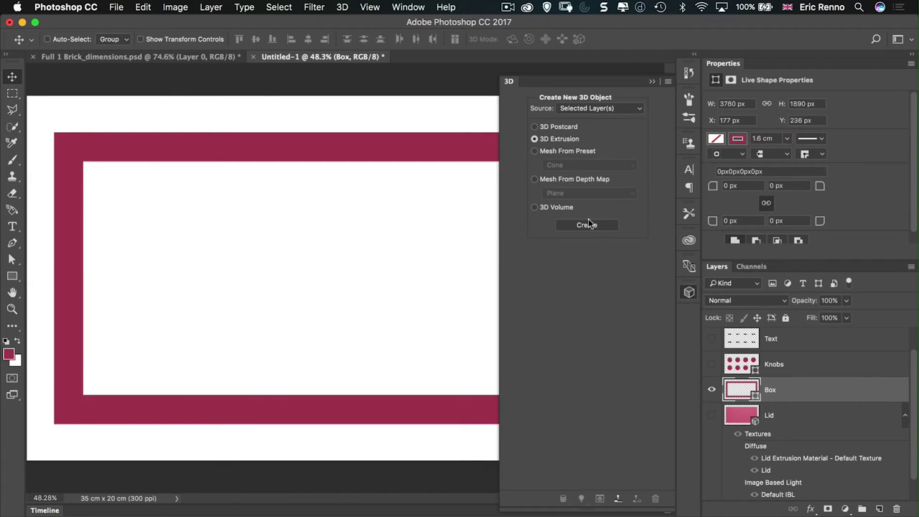
{"action": "left_click", "coordinate": [586, 225]}
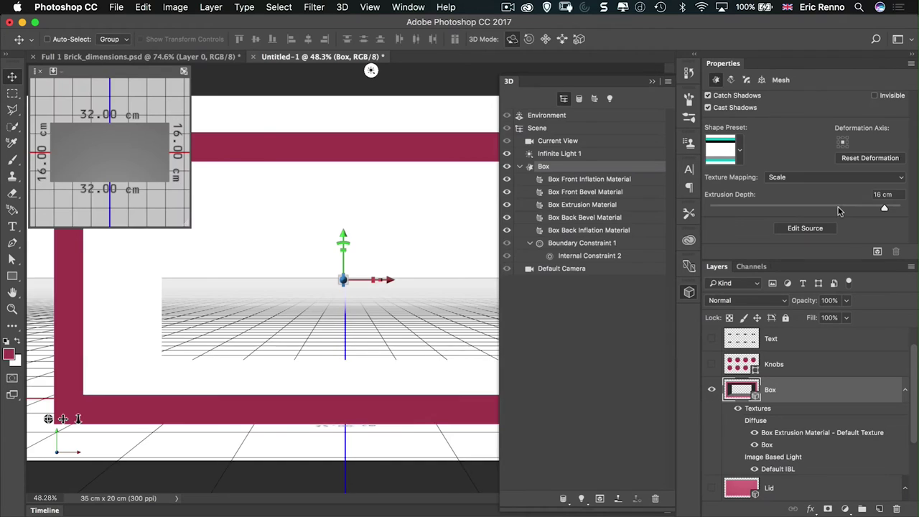
{"action": "left_click", "coordinate": [882, 194]}
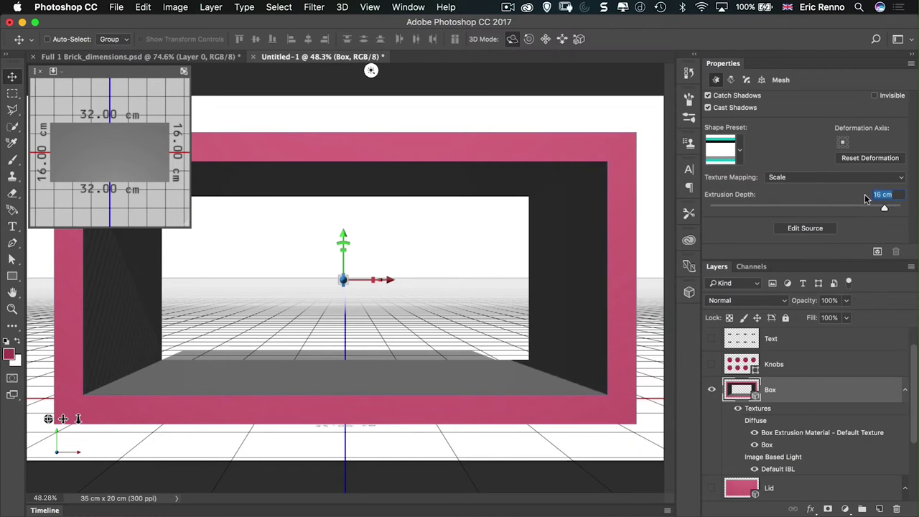
{"action": "type", "text": "8 c"}
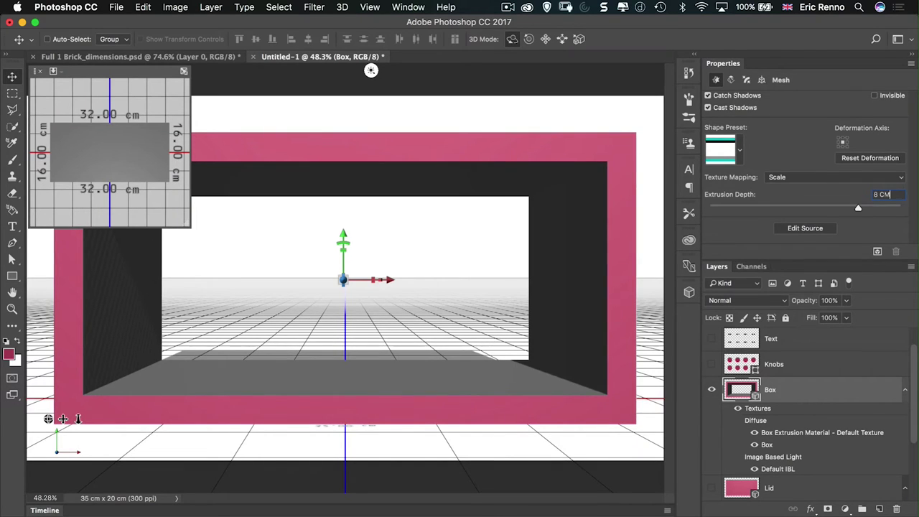
{"action": "key", "text": "Return"}
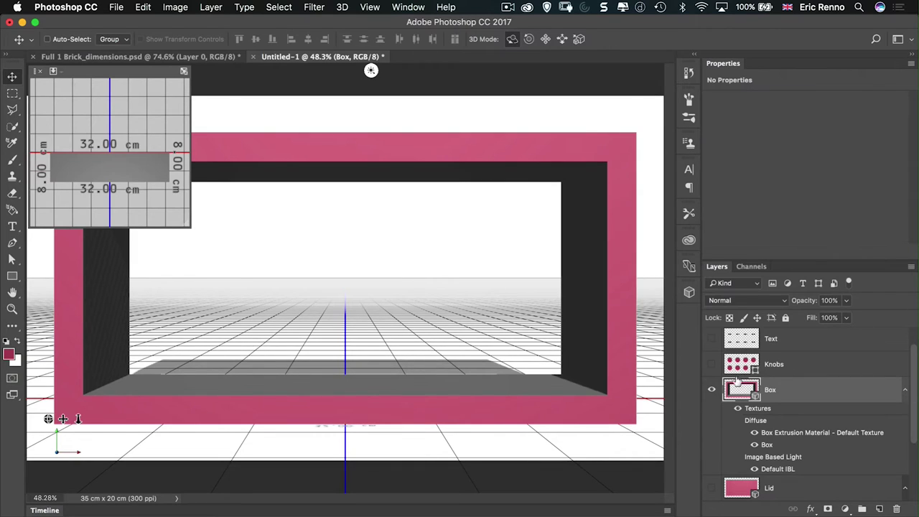
{"action": "left_click", "coordinate": [712, 390]}
{"action": "left_click", "coordinate": [712, 364]}
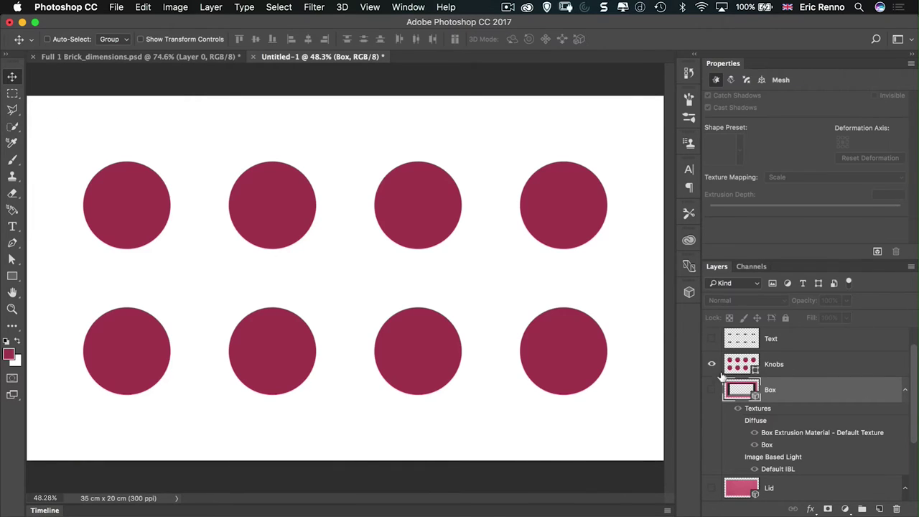
Select the Knobs layer and attempt a 3D extrusion, dismissing the resulting error
{"action": "left_click", "coordinate": [205, 60]}
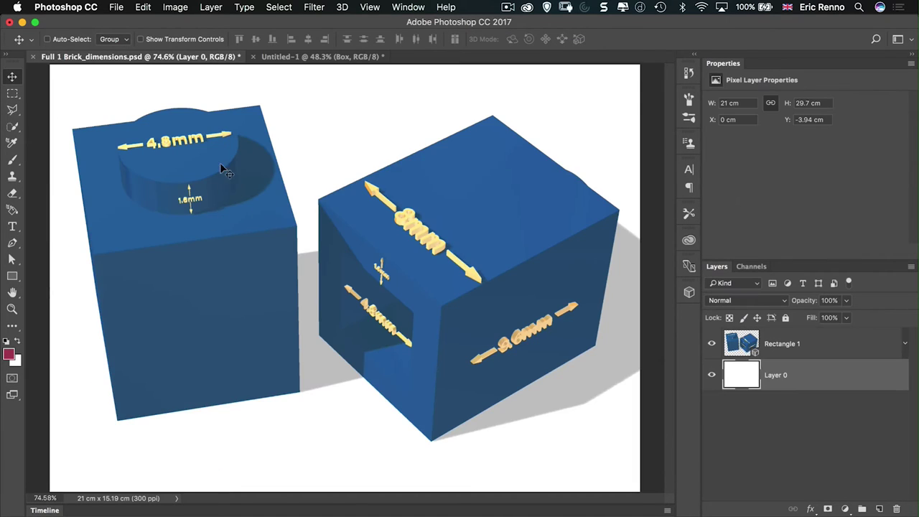
{"action": "left_click", "coordinate": [320, 57]}
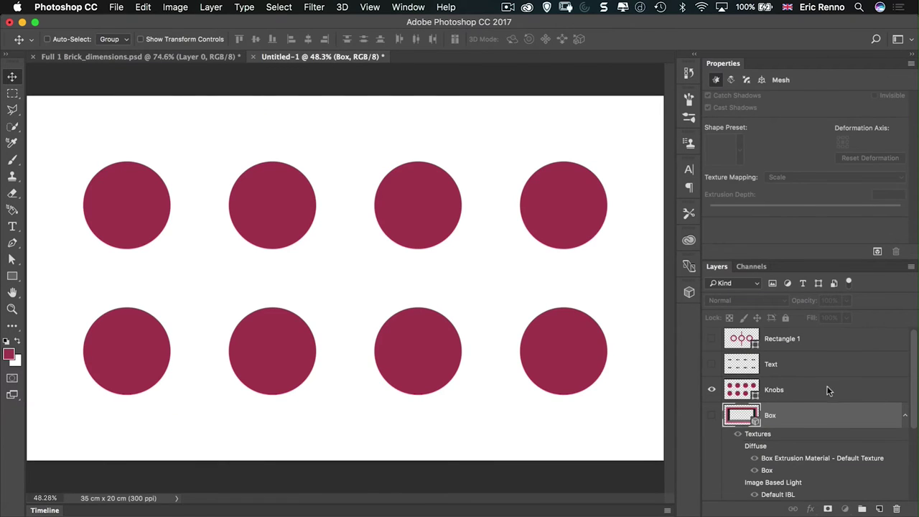
{"action": "left_click", "coordinate": [828, 390]}
{"action": "left_click", "coordinate": [689, 293]}
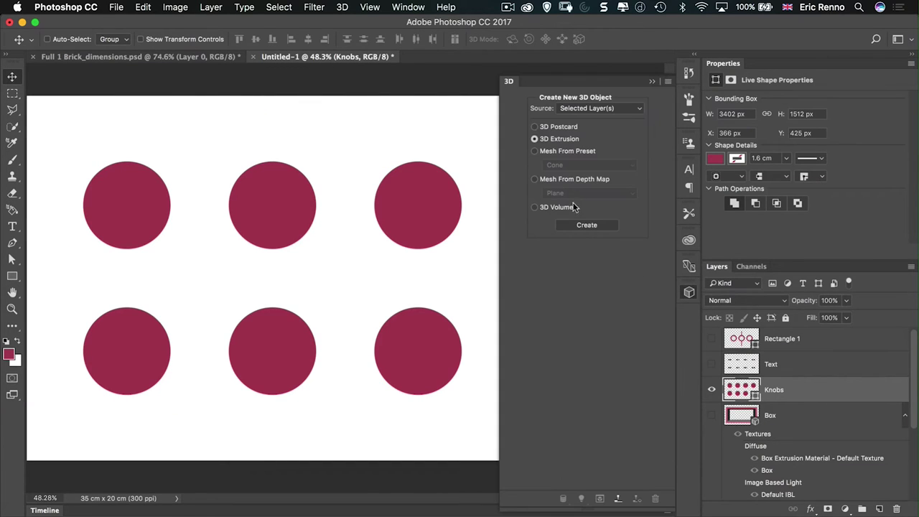
{"action": "left_click", "coordinate": [583, 223]}
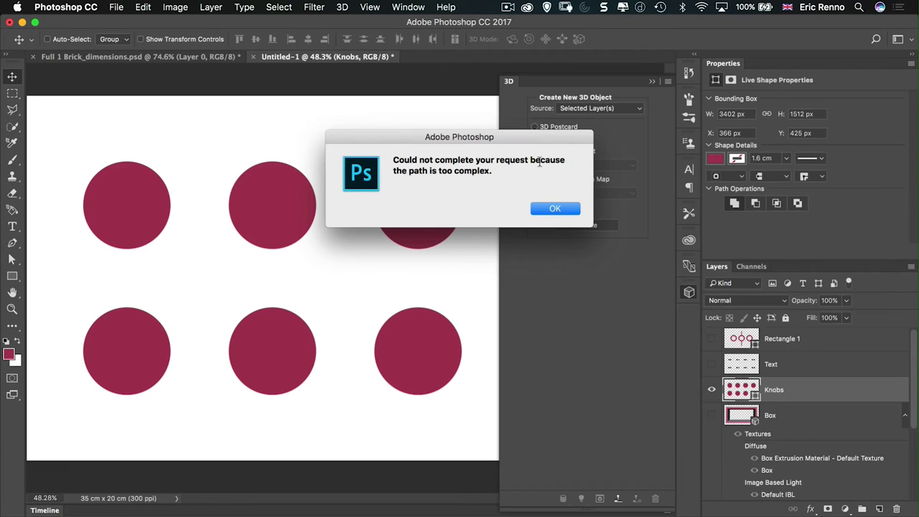
{"action": "left_click", "coordinate": [556, 210]}
Rasterize the Knobs layer and extrude it 1.6 cm in 3D
{"action": "right_click", "coordinate": [828, 392]}
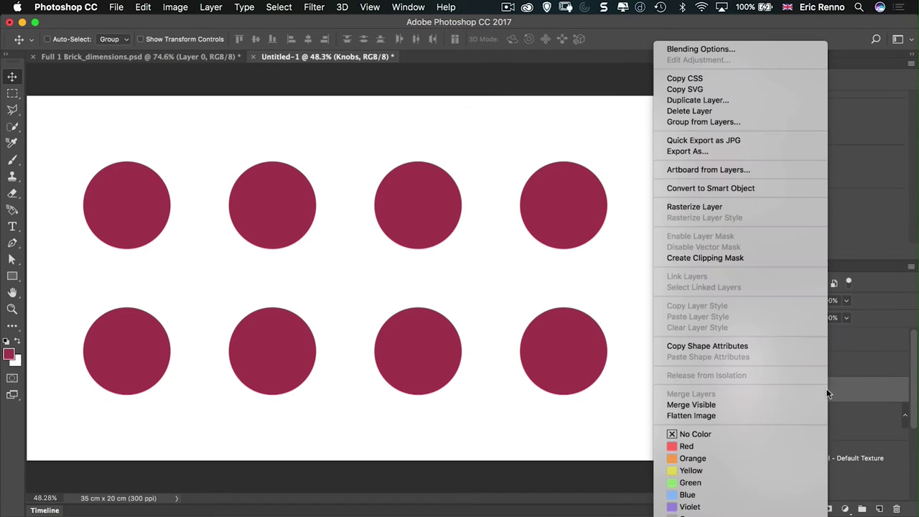
{"action": "left_click", "coordinate": [720, 210]}
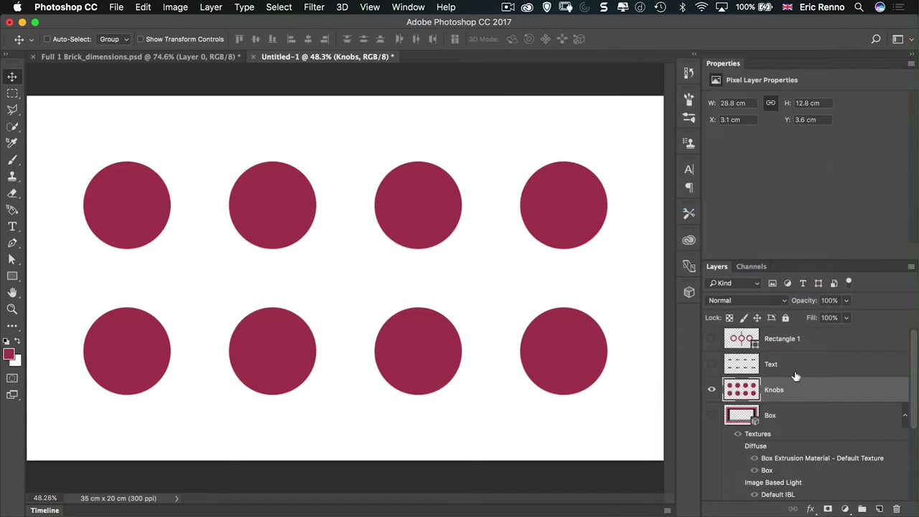
{"action": "left_click", "coordinate": [689, 292]}
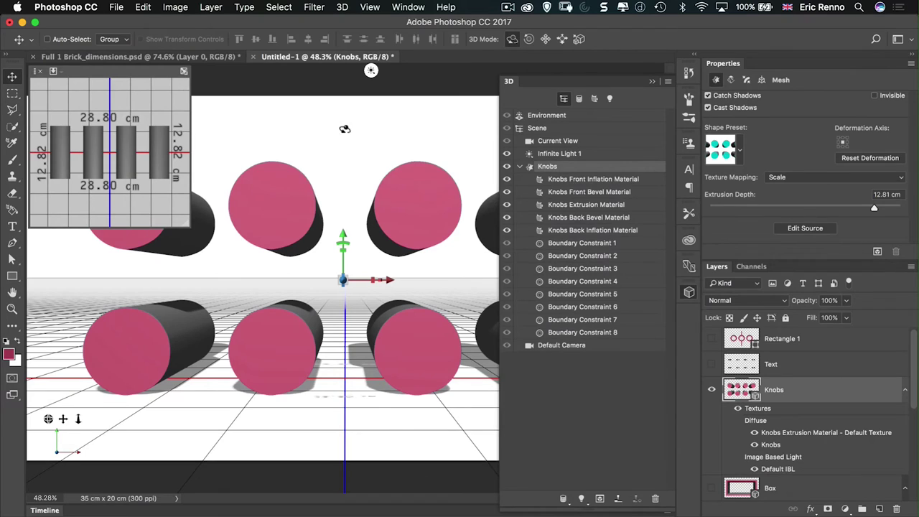
{"action": "double_click", "coordinate": [890, 194]}
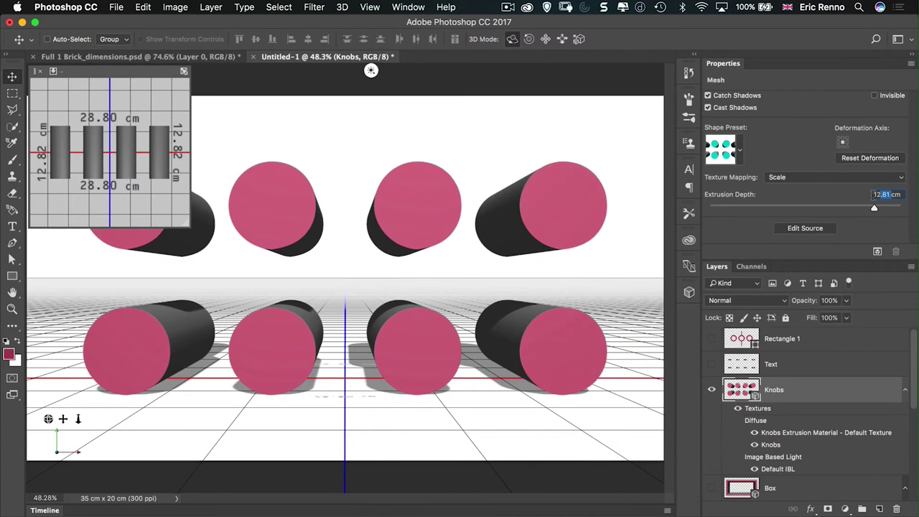
{"action": "type", "text": "1.6"}
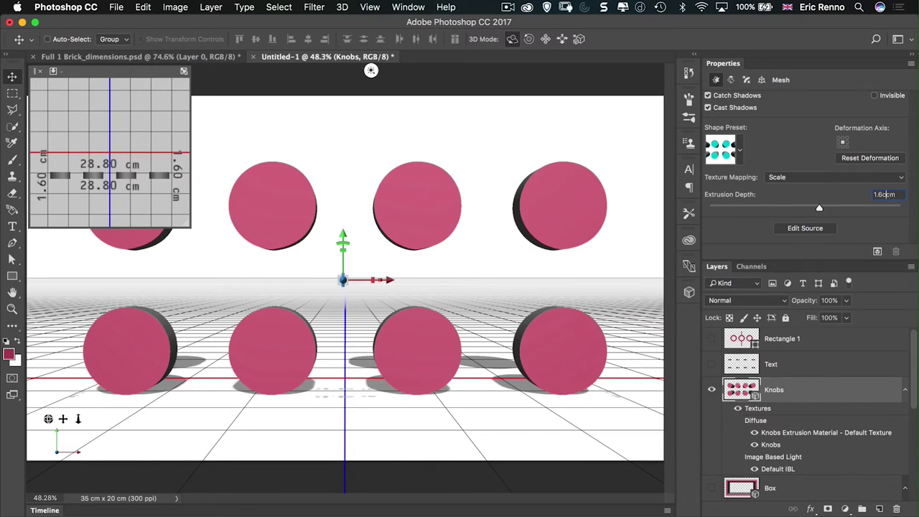
{"action": "left_click", "coordinate": [573, 371]}
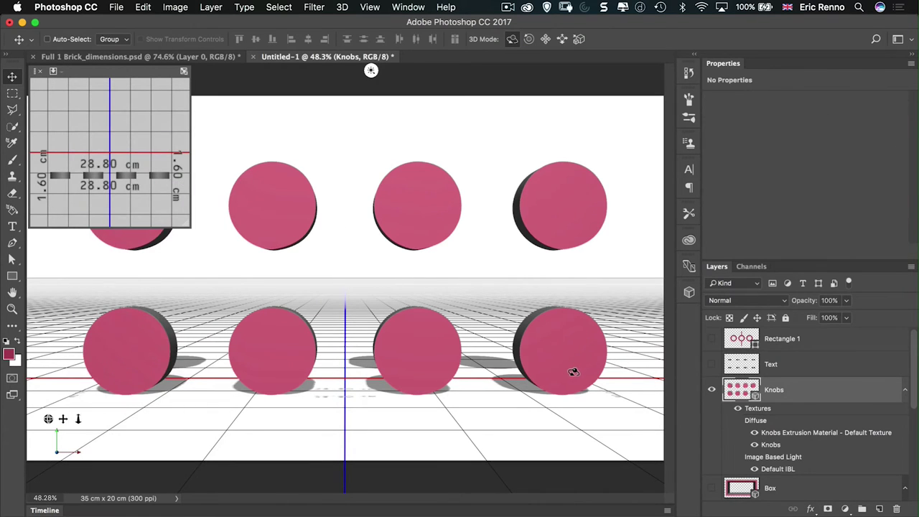
Show the BRICK Text layer over the knobs and select it
{"action": "left_click", "coordinate": [711, 364]}
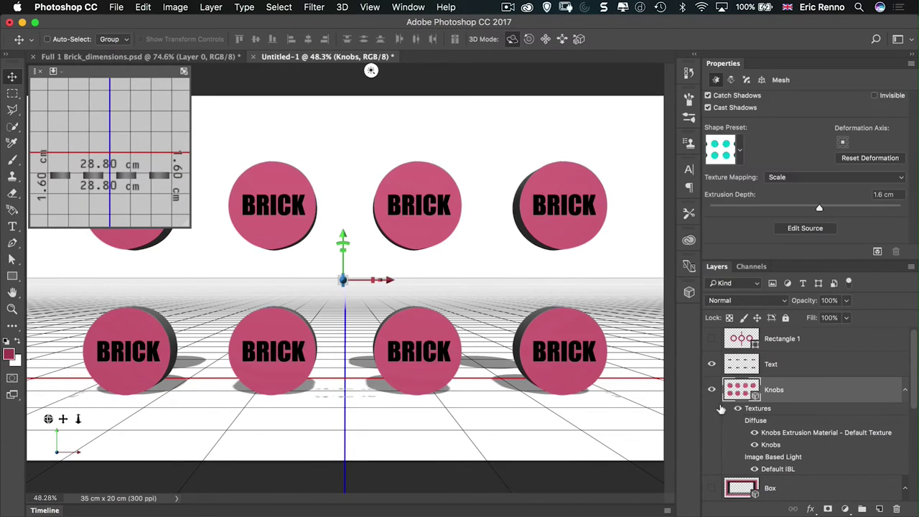
{"action": "left_click", "coordinate": [689, 291]}
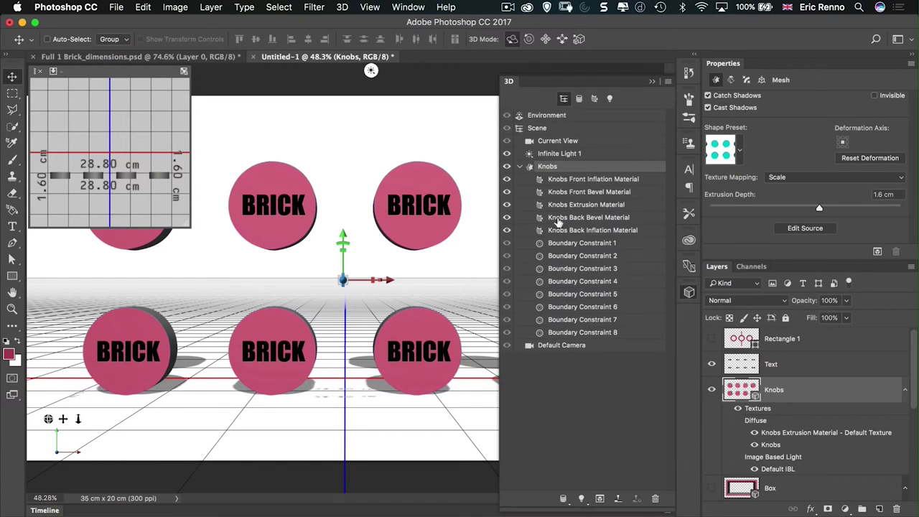
{"action": "left_click", "coordinate": [520, 166]}
{"action": "left_click", "coordinate": [778, 362]}
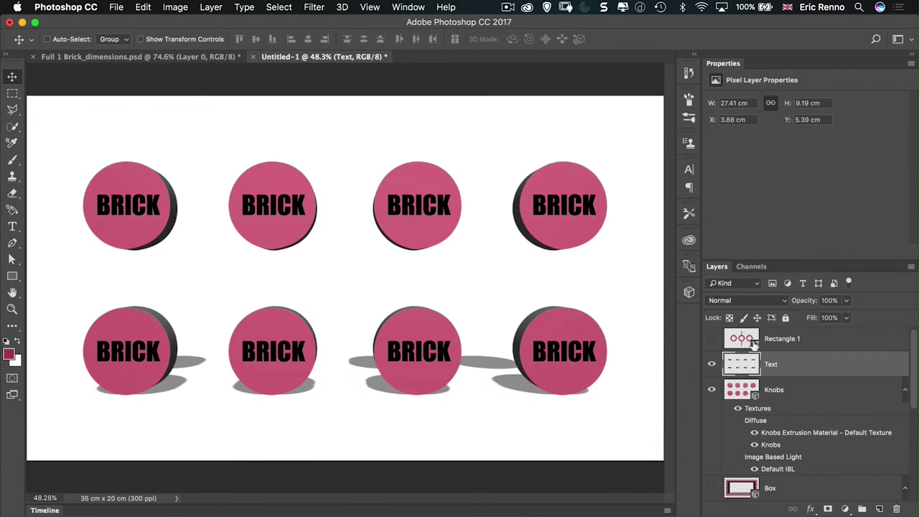
Extrude the BRICK text in 3D and show Rectangle 1 with Text and Knobs hidden
{"action": "left_click", "coordinate": [689, 292]}
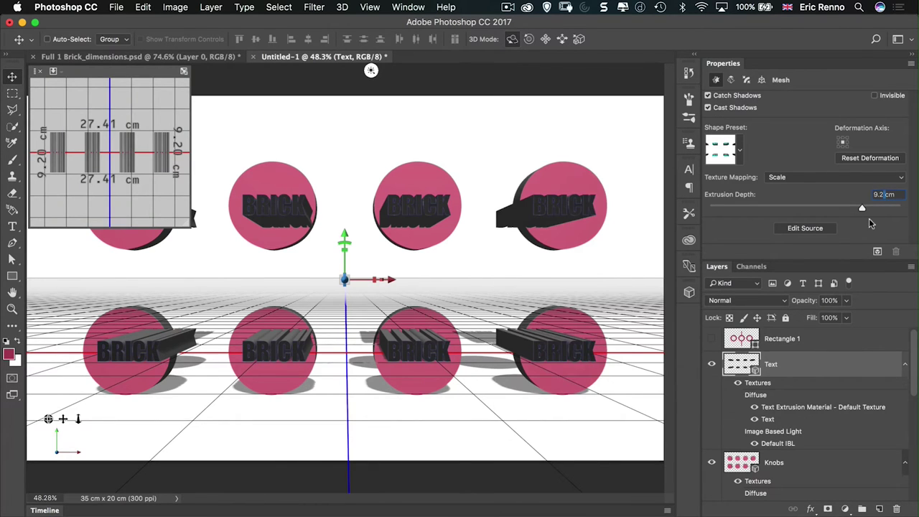
{"action": "left_click", "coordinate": [740, 343]}
{"action": "left_click", "coordinate": [713, 341]}
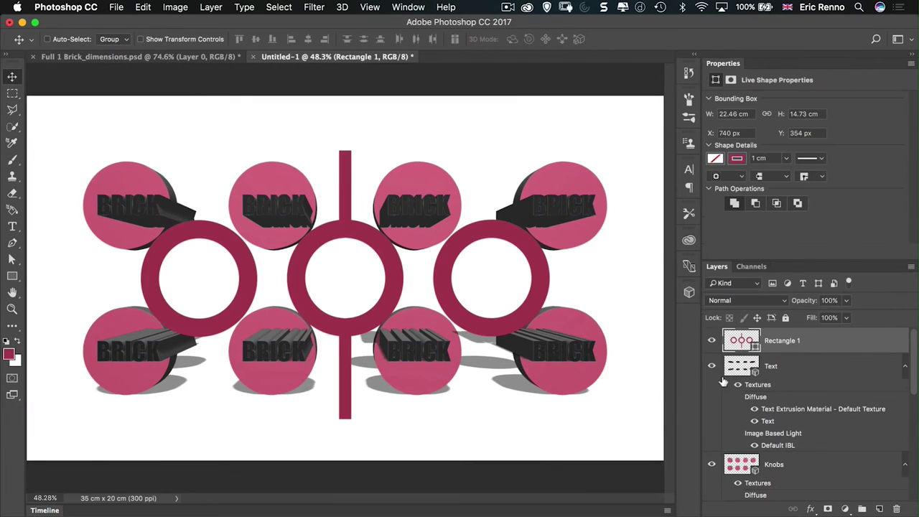
{"action": "left_click", "coordinate": [712, 366]}
{"action": "left_click", "coordinate": [711, 464]}
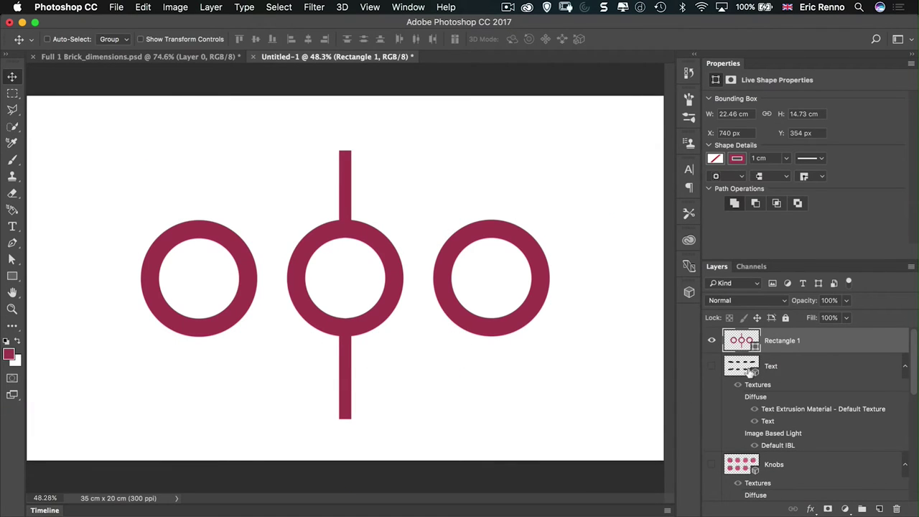
Rename Rectangle 1 to Tubes and extrude it into 3D
{"action": "double_click", "coordinate": [780, 340]}
{"action": "type", "text": "Tubes"}
{"action": "key", "text": "Return"}
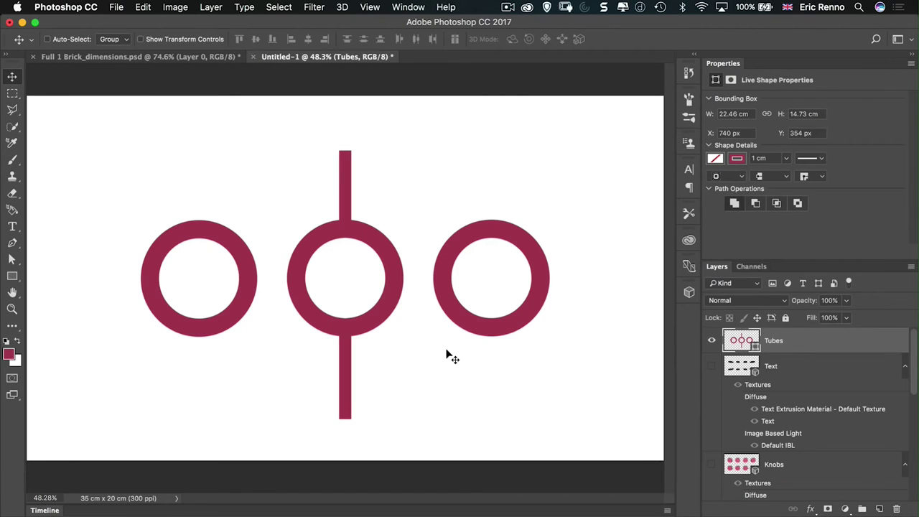
{"action": "left_click", "coordinate": [689, 294]}
{"action": "left_click", "coordinate": [587, 225]}
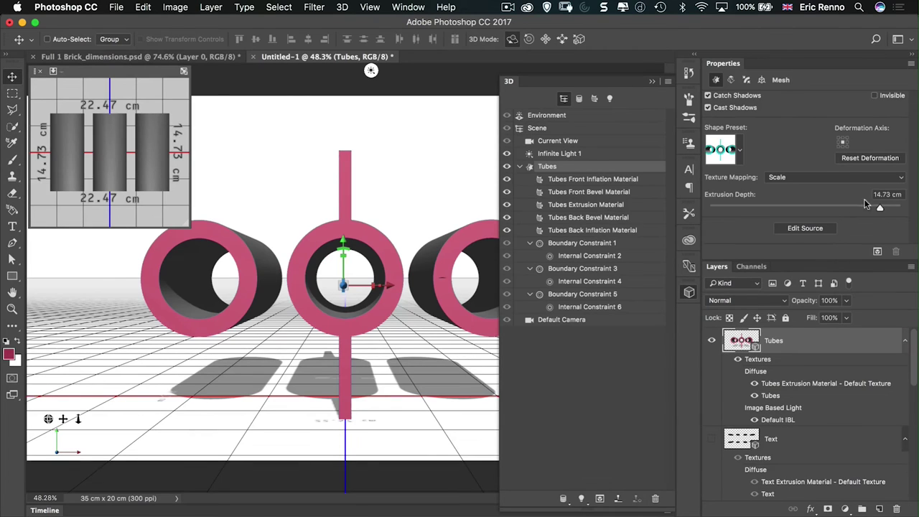
Set the Tubes extrusion depth to 7.5 cm
{"action": "left_click_drag", "start_coordinate": [895, 195], "coordinate": [865, 201]}
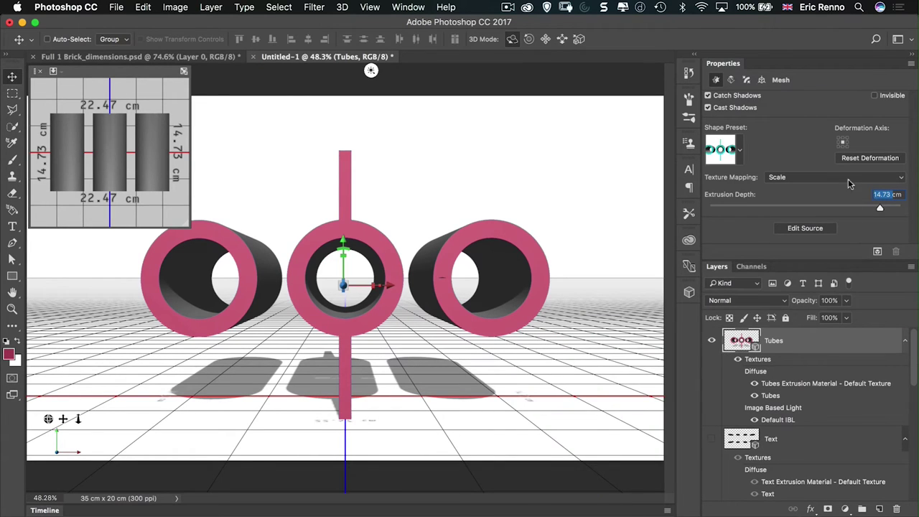
{"action": "type", "text": "7.5cm"}
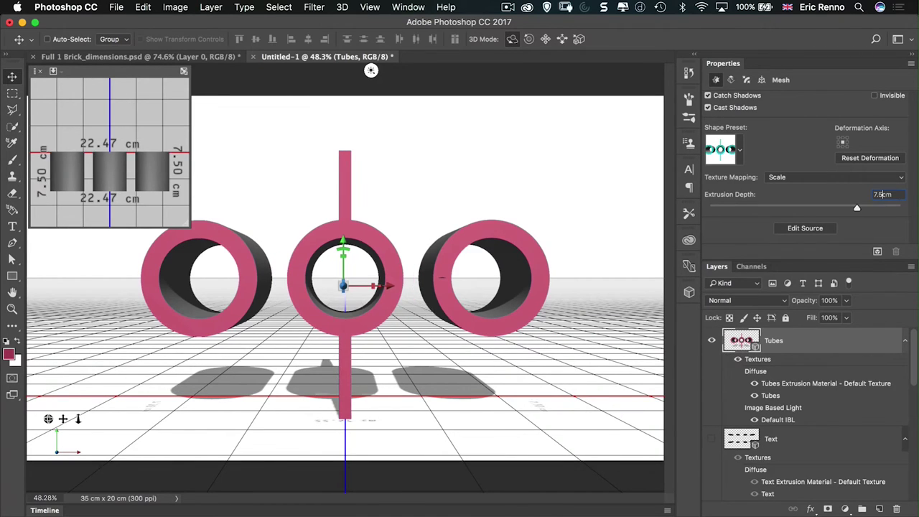
{"action": "left_click", "coordinate": [455, 309]}
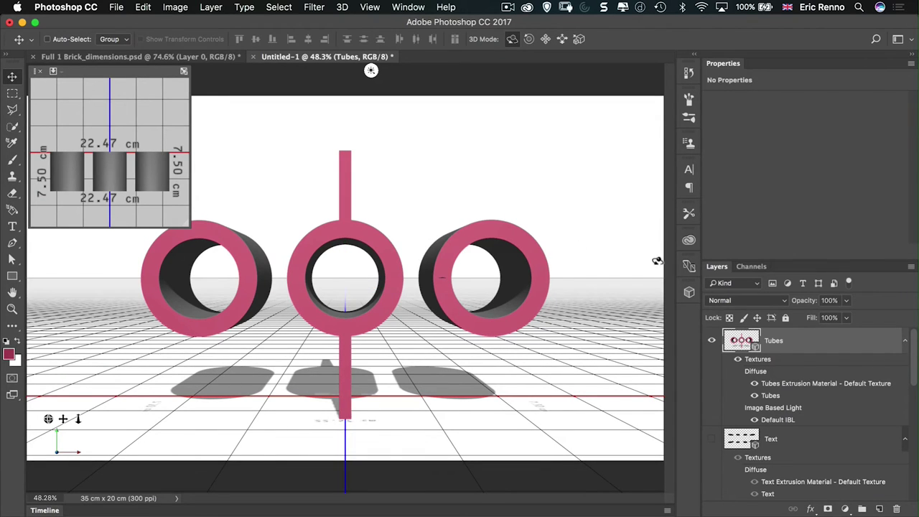
Collapse the property lists of the Tubes, Text, Knobs, Box and Lid layers
{"action": "left_click", "coordinate": [904, 343]}
{"action": "left_click", "coordinate": [906, 367]}
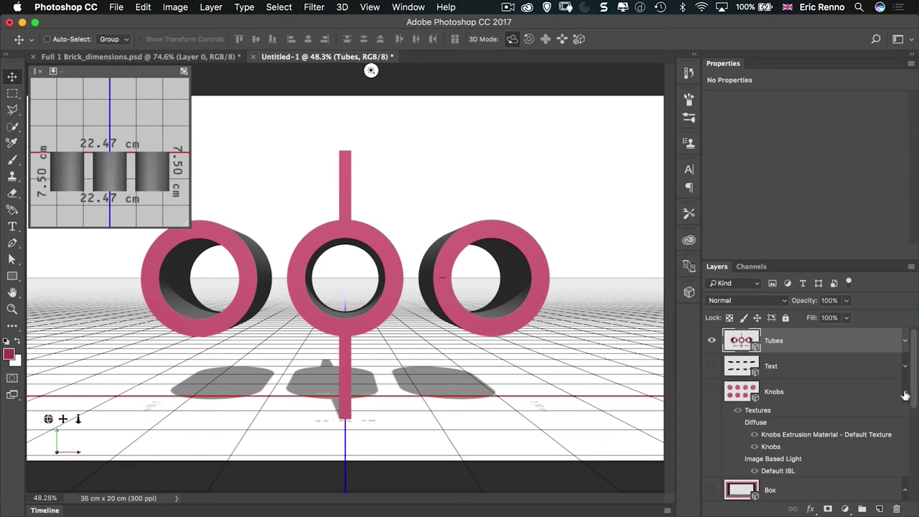
{"action": "left_click", "coordinate": [905, 391]}
{"action": "left_click", "coordinate": [905, 418]}
{"action": "left_click", "coordinate": [905, 442]}
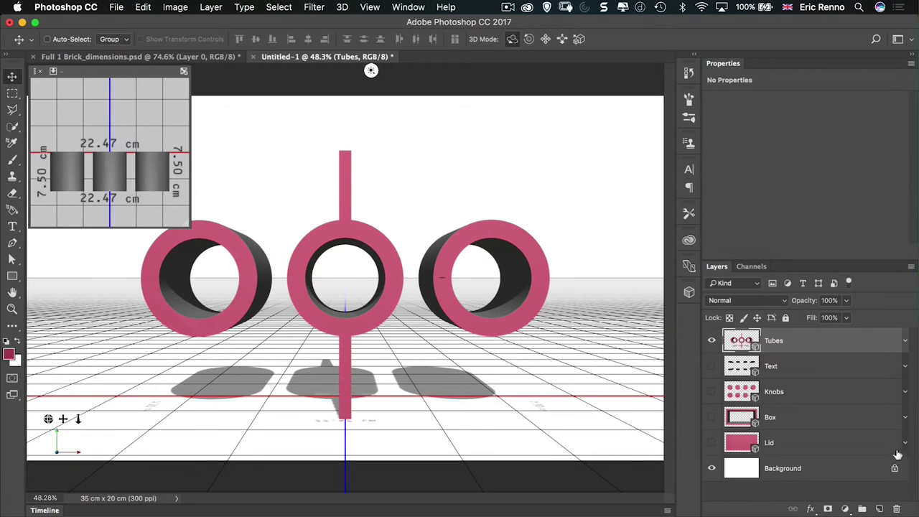
Select the Tubes, Text, Knobs, Box and Lid layers and apply 3D > Merge 3D Layers
{"action": "left_click", "coordinate": [812, 451]}
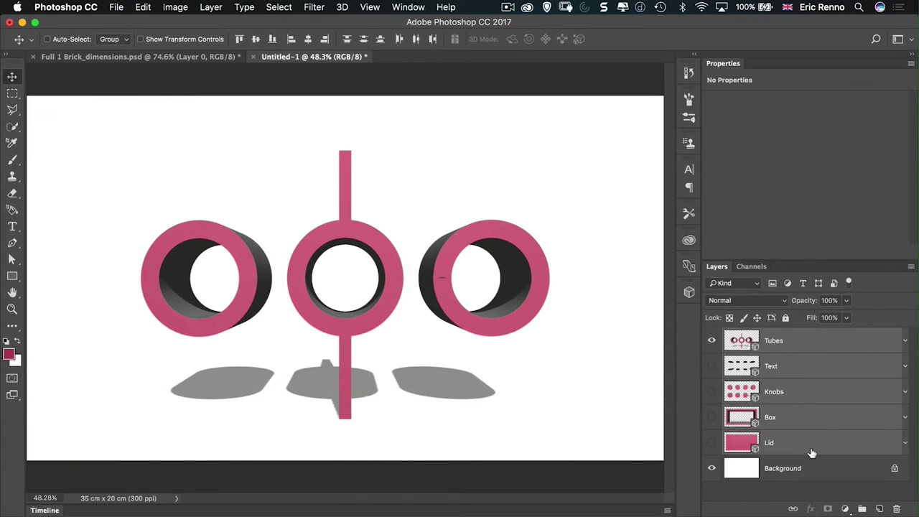
{"action": "left_click", "coordinate": [343, 7]}
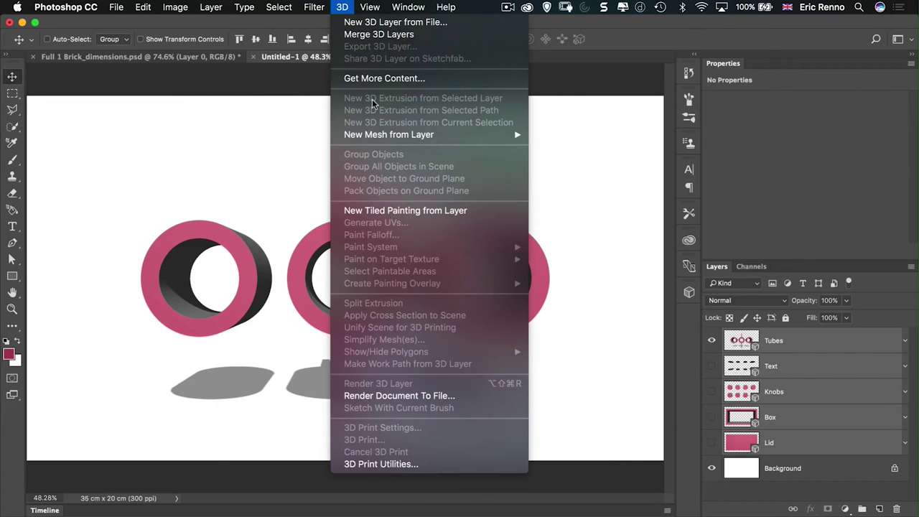
{"action": "left_click", "coordinate": [421, 115]}
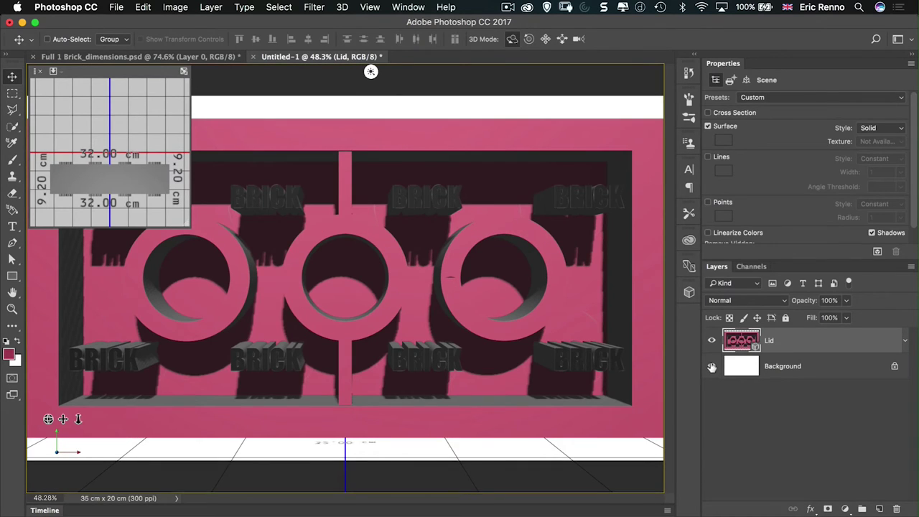
Switch the secondary view to the Top camera
{"action": "left_click", "coordinate": [687, 289]}
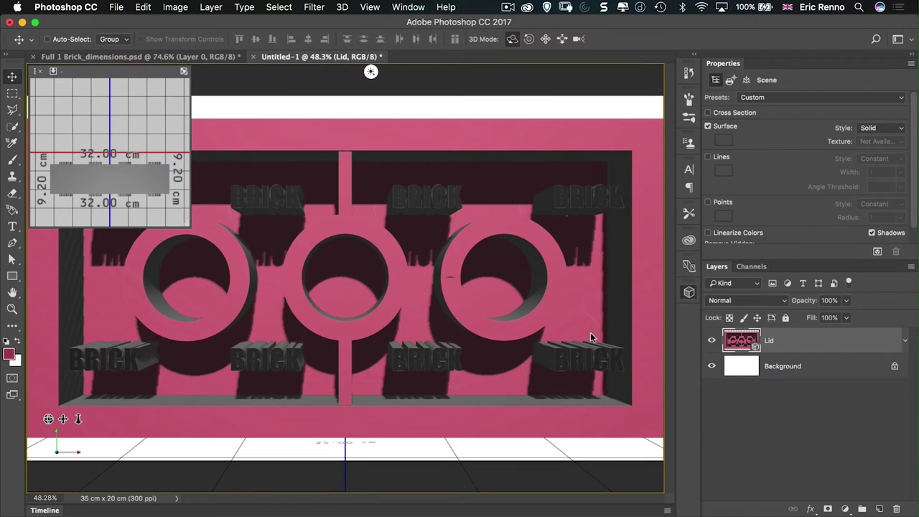
{"action": "left_click", "coordinate": [54, 71]}
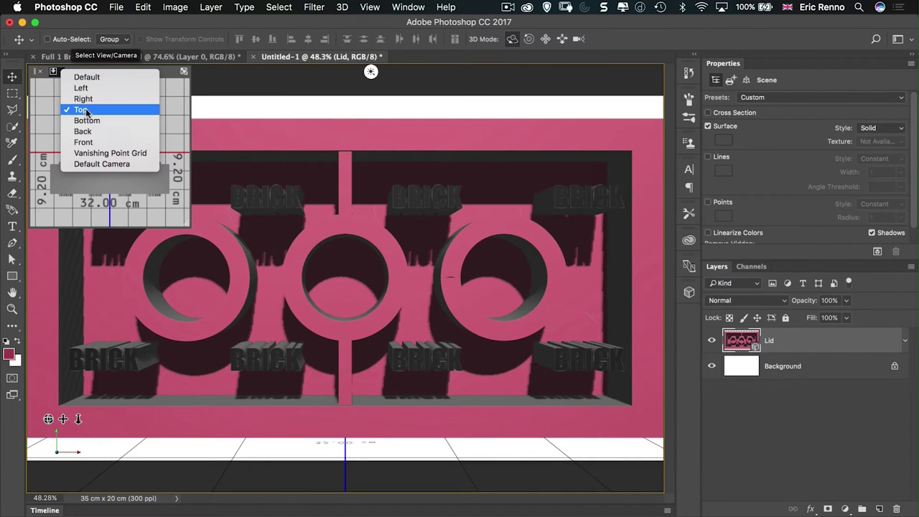
{"action": "left_click", "coordinate": [81, 109]}
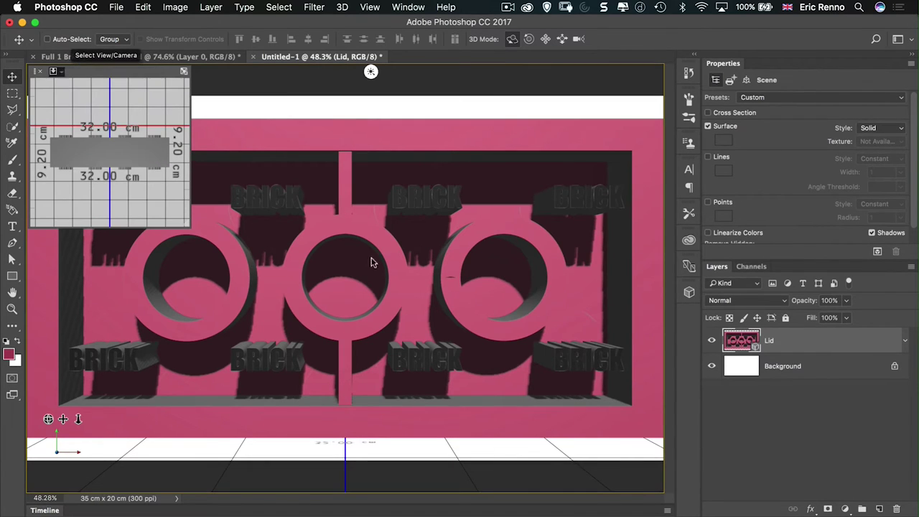
Select the Lid mesh, collapse the scene groups, and move the Lid 2.55 cm along Z
{"action": "left_click", "coordinate": [689, 293]}
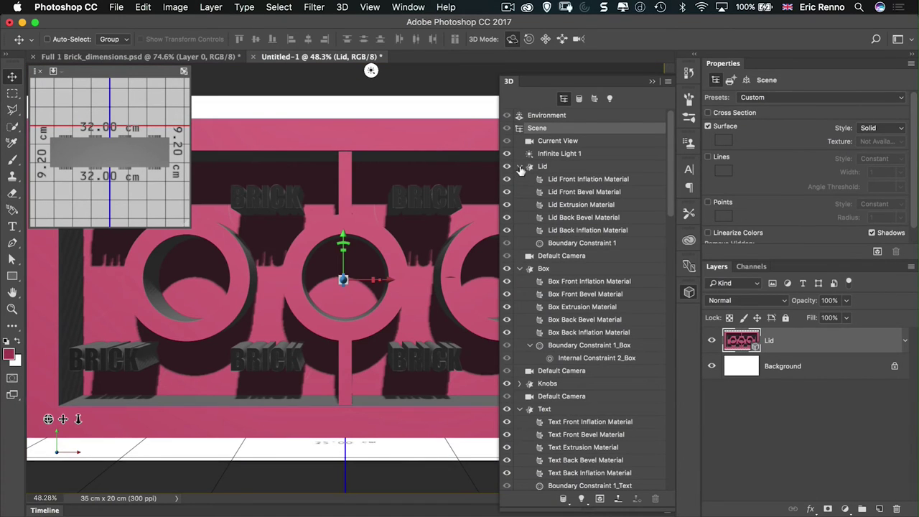
{"action": "left_click", "coordinate": [529, 166]}
{"action": "left_click", "coordinate": [520, 269]}
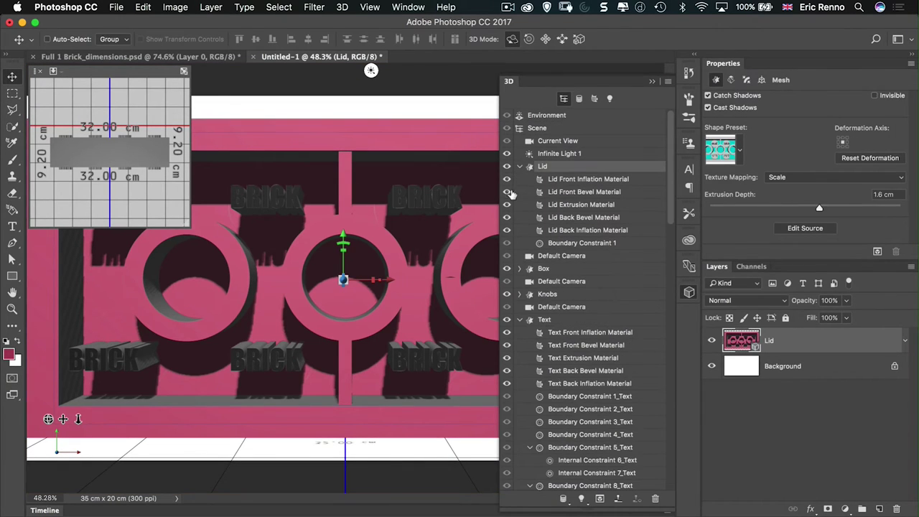
{"action": "left_click", "coordinate": [521, 167]}
{"action": "left_click", "coordinate": [519, 243]}
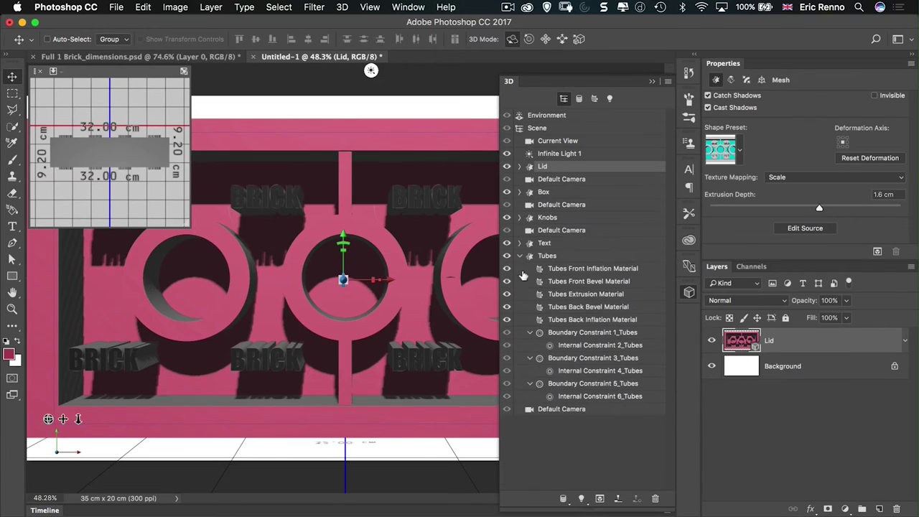
{"action": "left_click", "coordinate": [519, 257]}
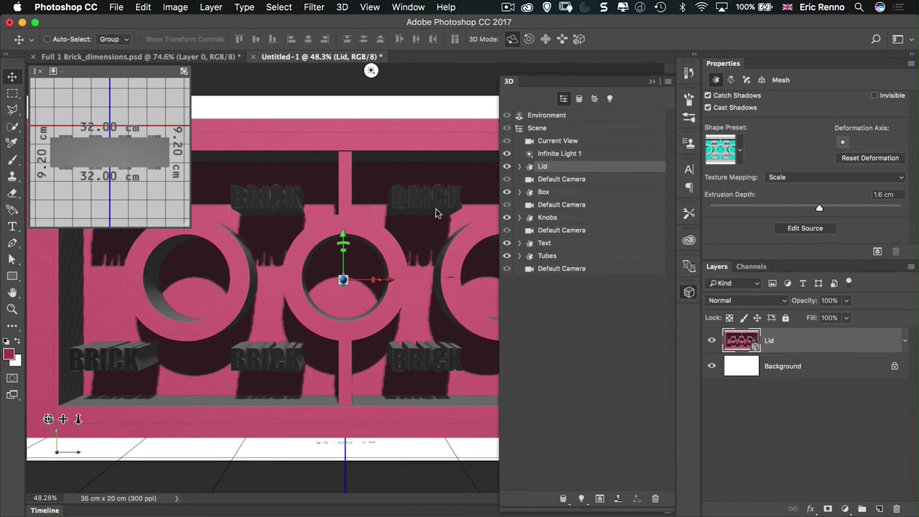
{"action": "left_click_drag", "start_coordinate": [344, 280], "coordinate": [341, 327]}
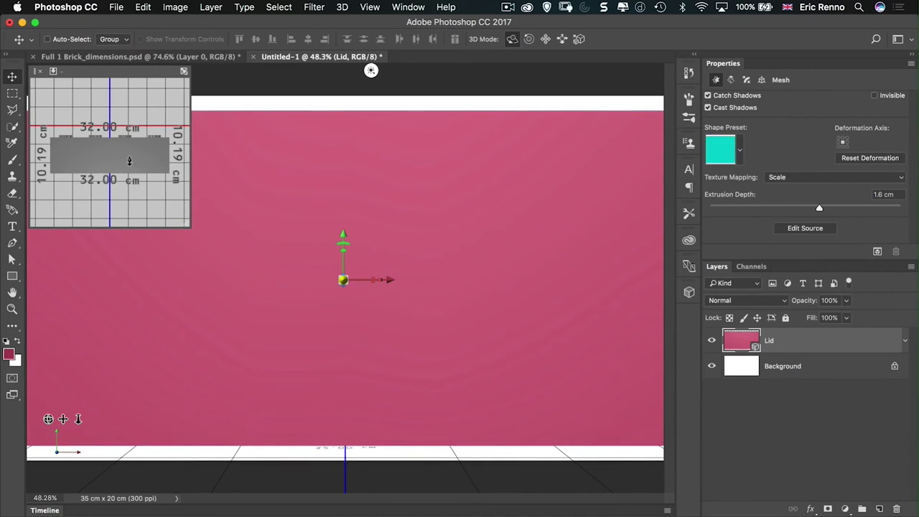
Move the BRICK text 2.81 cm along Z and shift the lid in depth
{"action": "left_click", "coordinate": [688, 291]}
{"action": "left_click", "coordinate": [550, 245]}
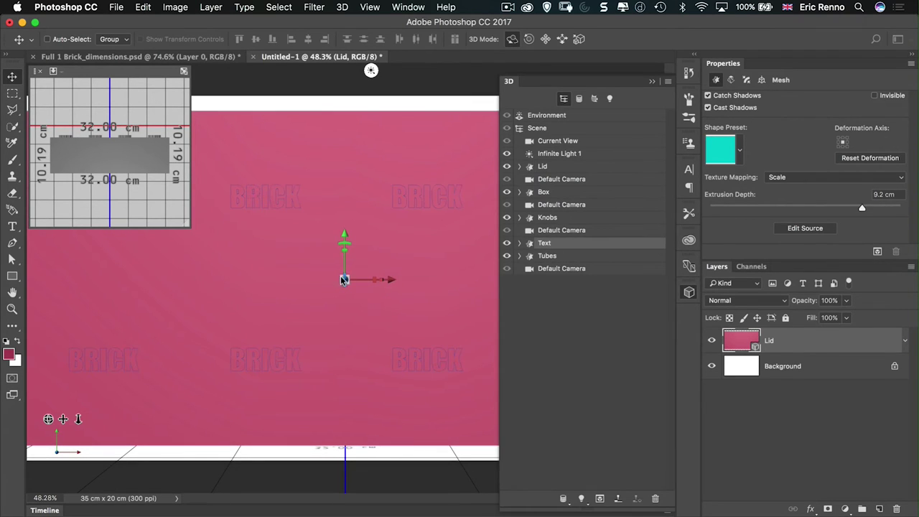
{"action": "mouse_move", "coordinate": [344, 280]}
{"action": "left_mouse_down"}
{"action": "mouse_move", "coordinate": [346, 305]}
{"action": "mouse_move", "coordinate": [346, 285]}
{"action": "left_mouse_up"}
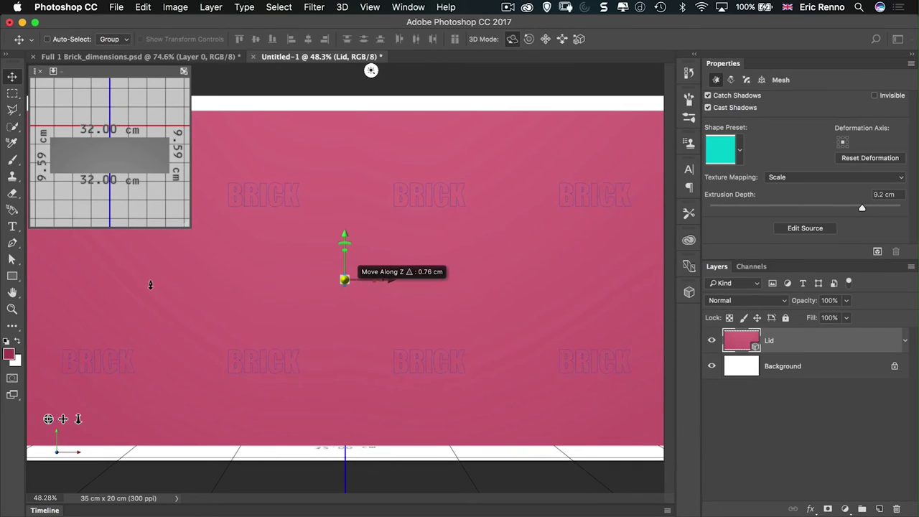
{"action": "left_click_drag", "start_coordinate": [150, 285], "coordinate": [150, 285]}
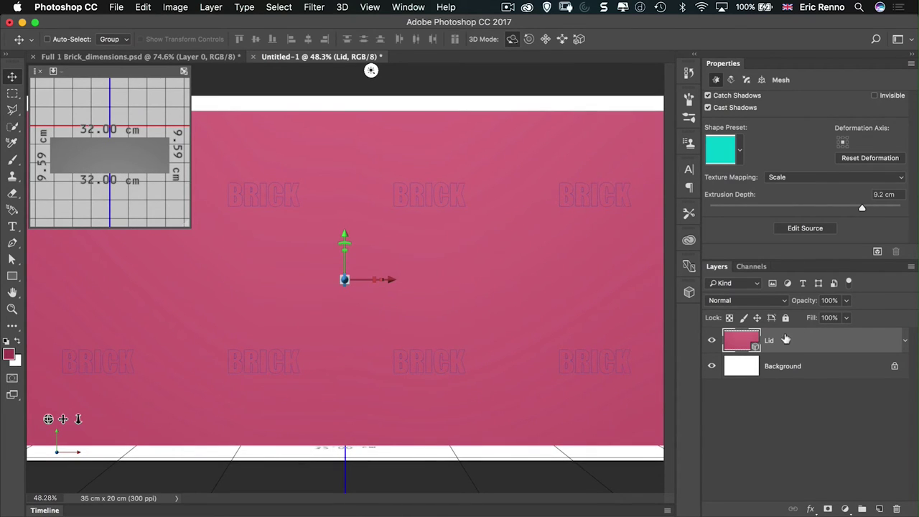
Move the Knobs along Z so they stand proud of the lid
{"action": "left_click", "coordinate": [689, 291]}
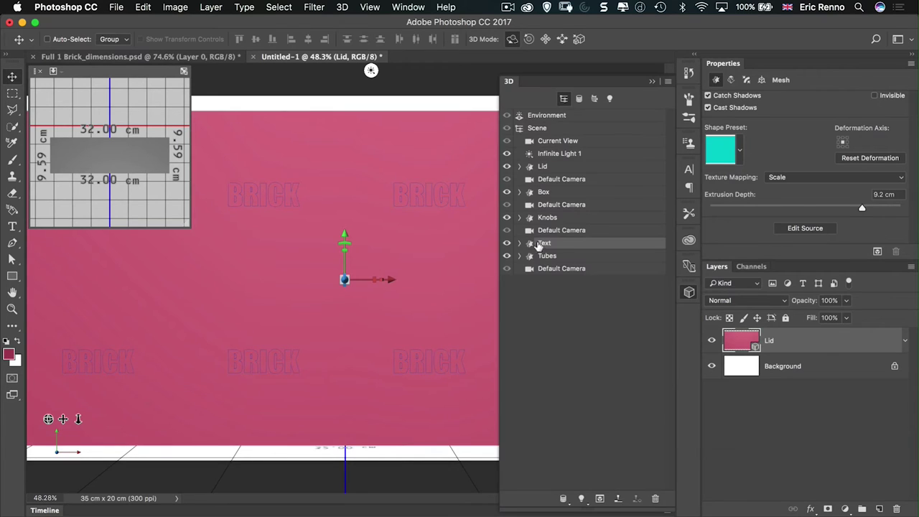
{"action": "left_click", "coordinate": [543, 217]}
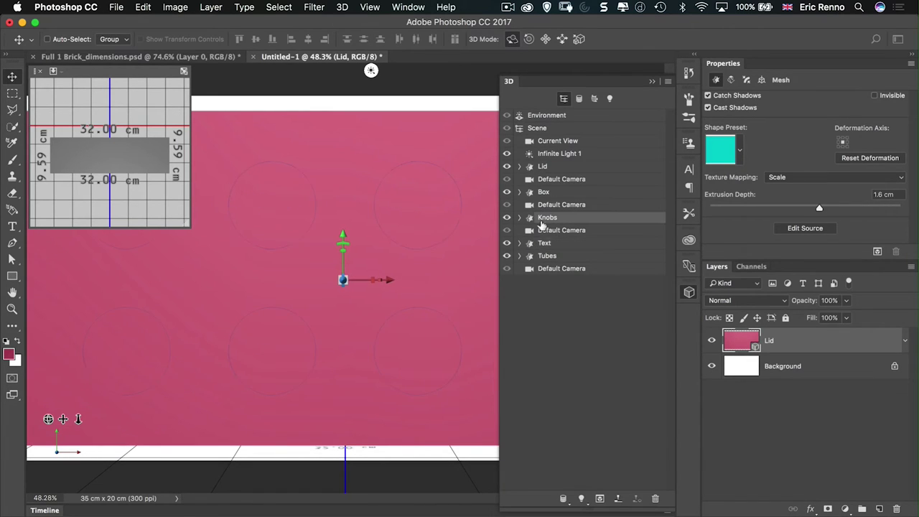
{"action": "mouse_move", "coordinate": [343, 280]}
{"action": "left_mouse_down"}
{"action": "mouse_move", "coordinate": [341, 356]}
{"action": "mouse_move", "coordinate": [343, 280]}
{"action": "left_mouse_up"}
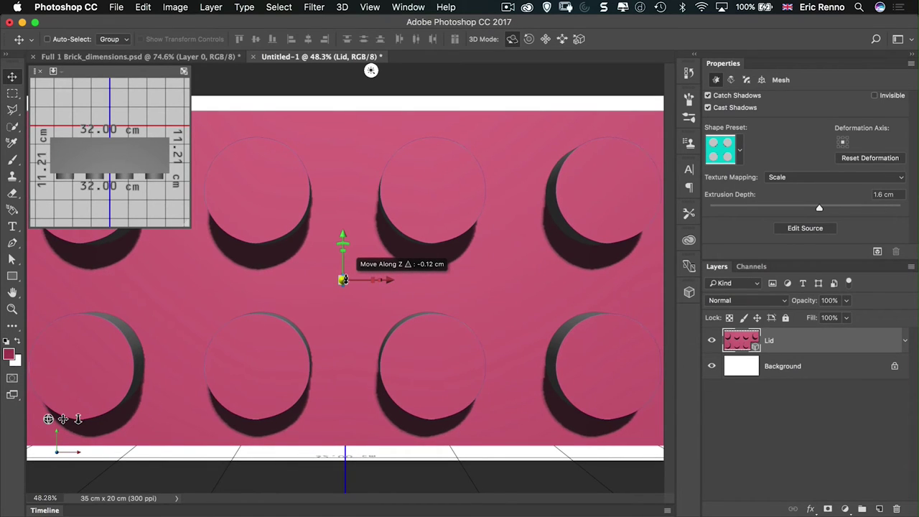
{"action": "left_click_drag", "start_coordinate": [494, 276], "coordinate": [495, 275]}
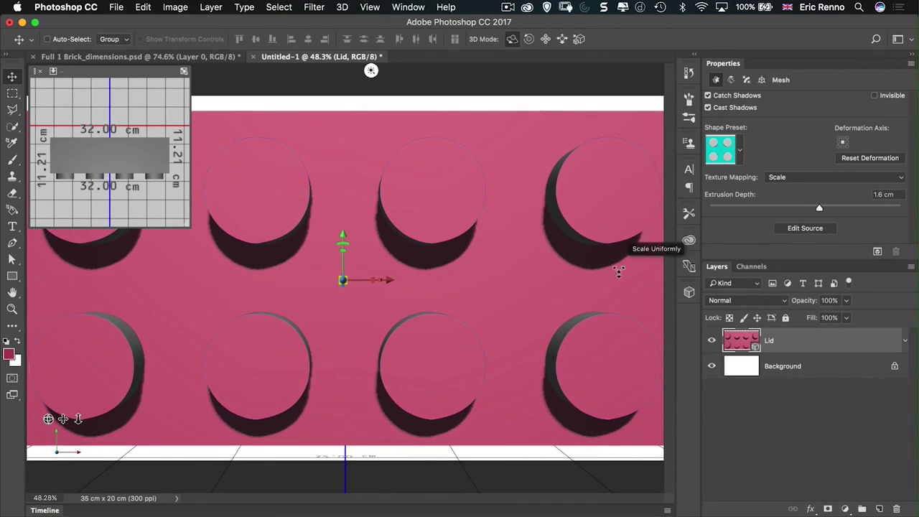
Set the Text mesh's extrusion depth to 1 cm
{"action": "left_click", "coordinate": [688, 292]}
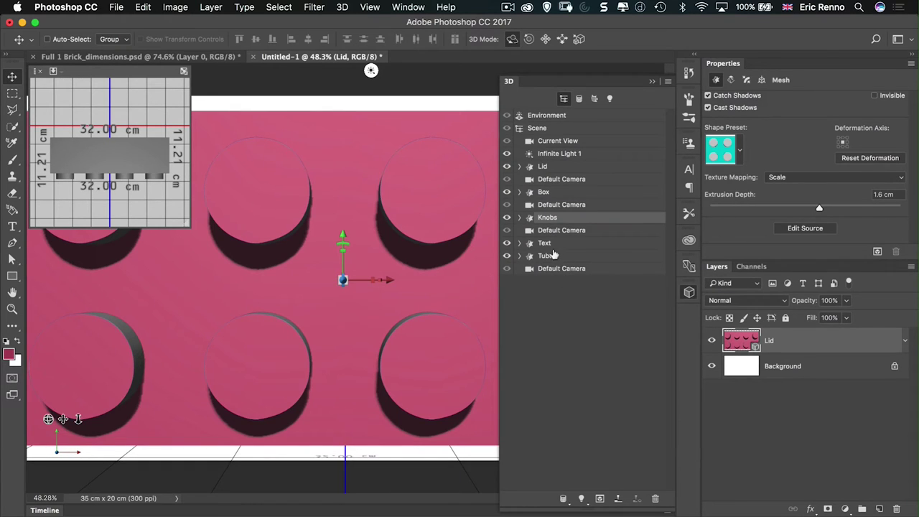
{"action": "left_click", "coordinate": [604, 245]}
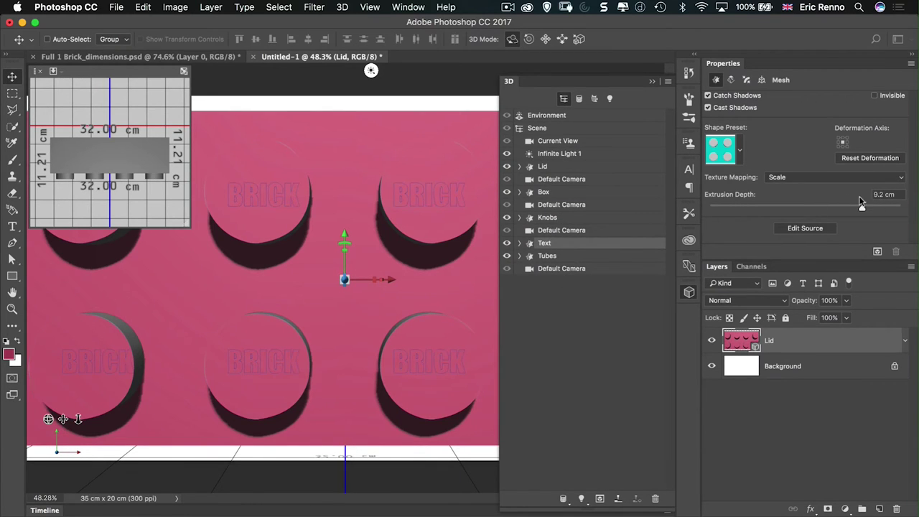
{"action": "left_click", "coordinate": [885, 193]}
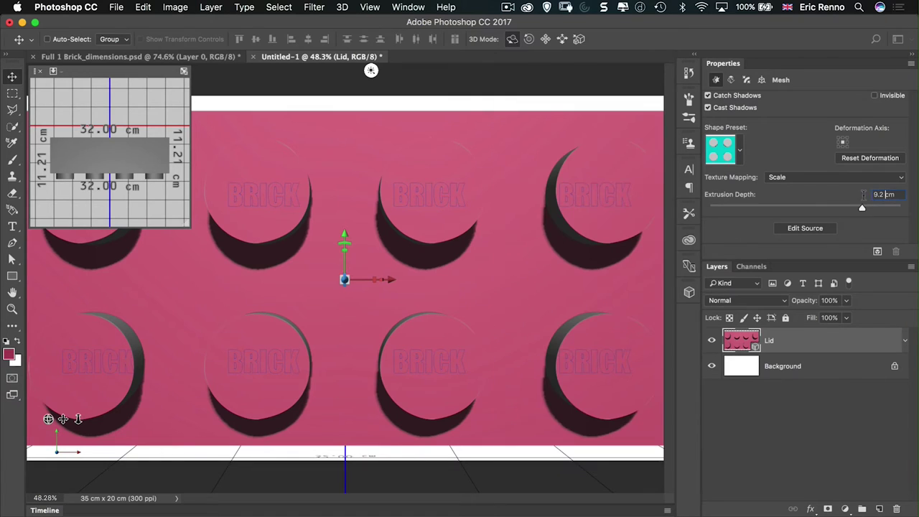
{"action": "double_click", "coordinate": [884, 195]}
{"action": "type", "text": "1"}
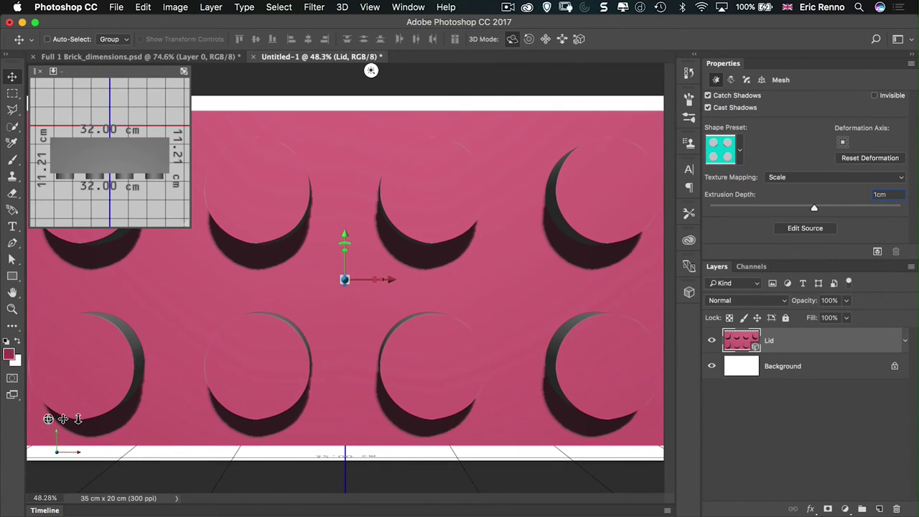
{"action": "left_click", "coordinate": [371, 71]}
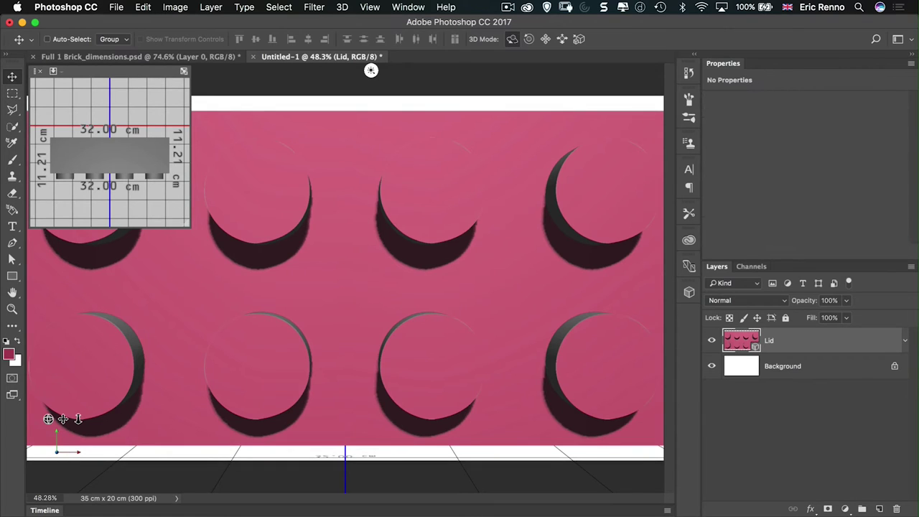
{"action": "left_click", "coordinate": [690, 292]}
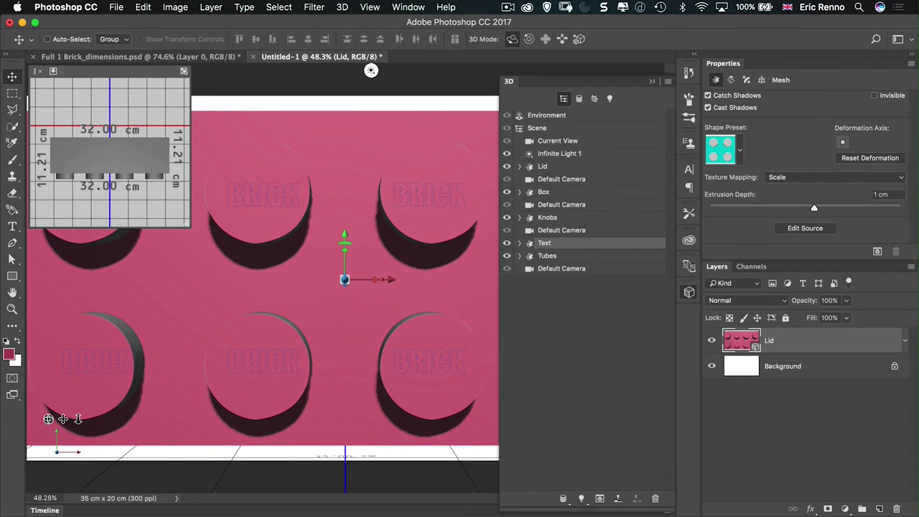
Move the BRICK text onto the knob tops and nudge the Tubes about 0.24 cm along Z
{"action": "mouse_move", "coordinate": [344, 279]}
{"action": "left_mouse_down"}
{"action": "mouse_move", "coordinate": [346, 264]}
{"action": "mouse_move", "coordinate": [346, 317]}
{"action": "mouse_move", "coordinate": [353, 284]}
{"action": "left_mouse_up"}
{"action": "left_click", "coordinate": [689, 291]}
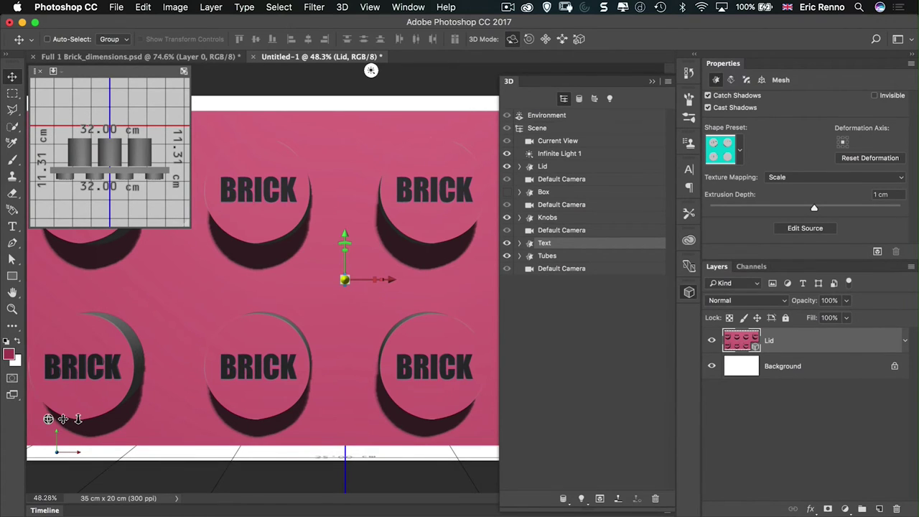
{"action": "left_click", "coordinate": [547, 256]}
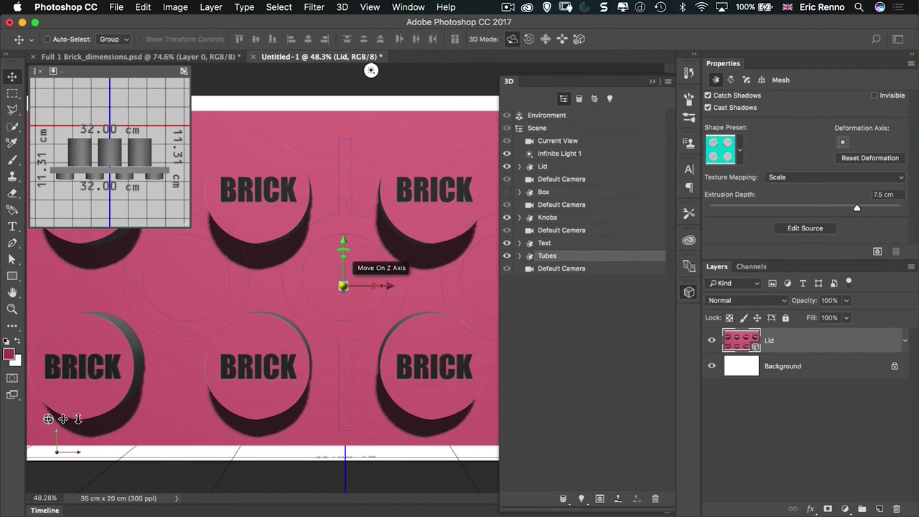
{"action": "left_click_drag", "start_coordinate": [343, 286], "coordinate": [344, 287]}
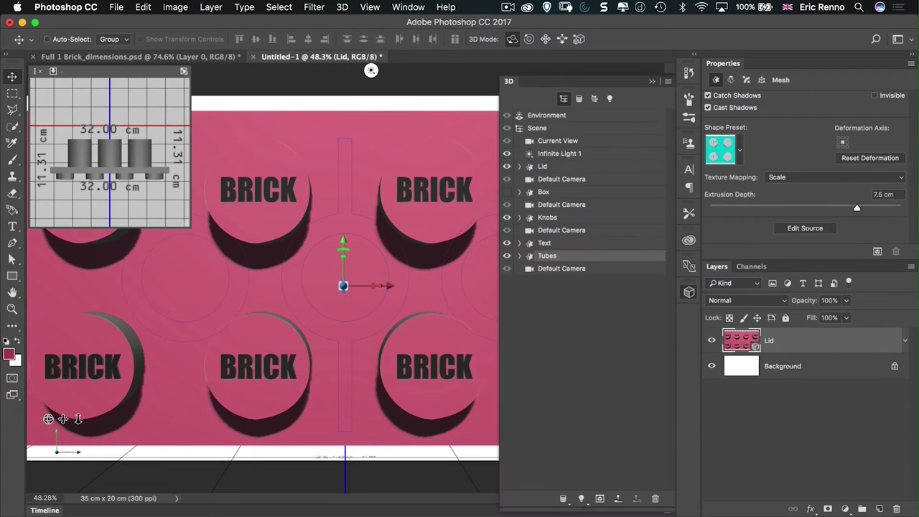
{"action": "left_click", "coordinate": [561, 229]}
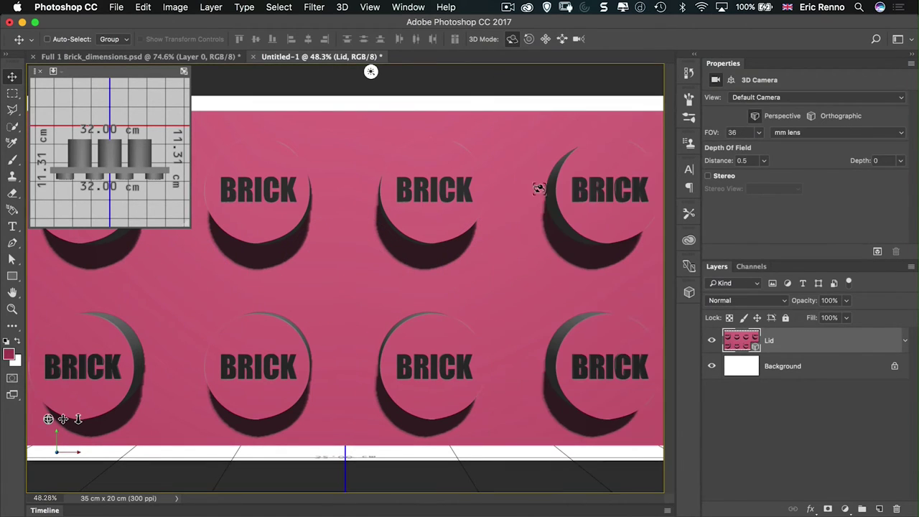
Select Lid, Tubes, Text and Knobs in the 3D panel and group them into one 32 × 16 × 11.31 cm object
{"action": "left_click", "coordinate": [690, 291]}
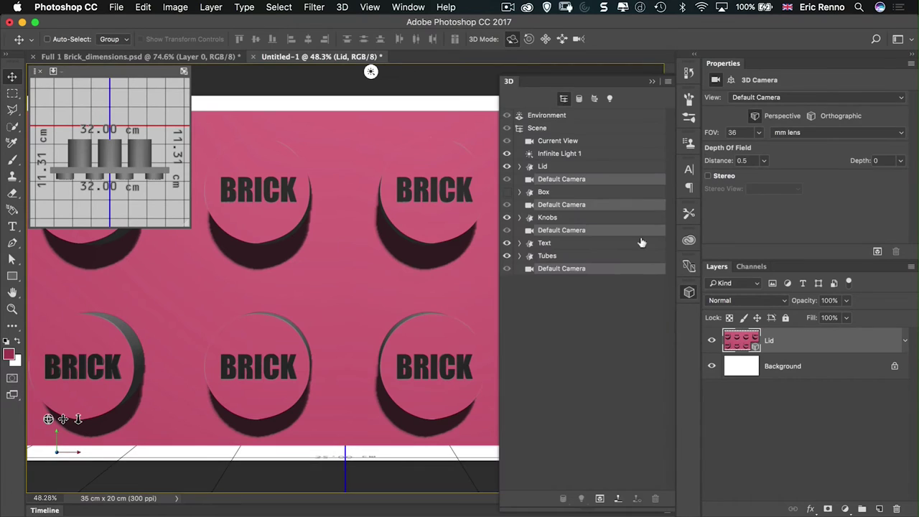
{"action": "left_click", "coordinate": [558, 167]}
{"action": "key", "text": "super"}
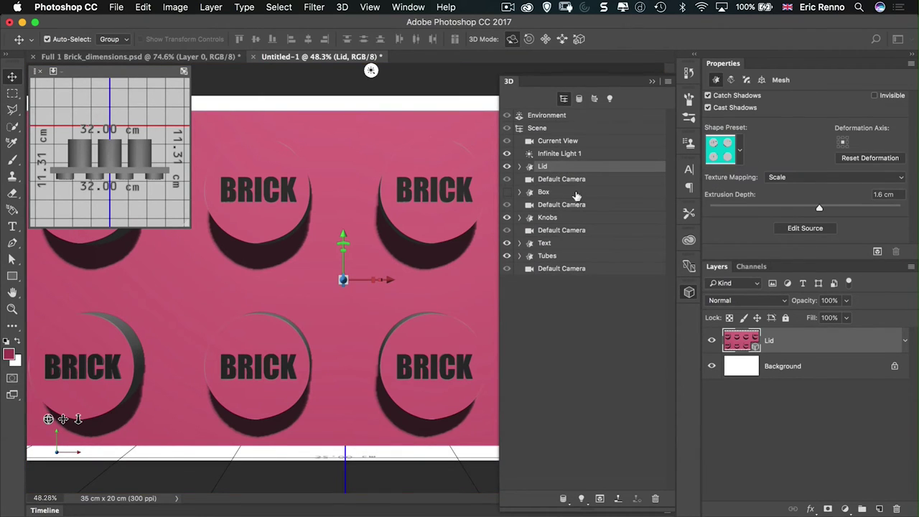
{"action": "left_click_drag", "start_coordinate": [580, 225], "coordinate": [581, 232]}
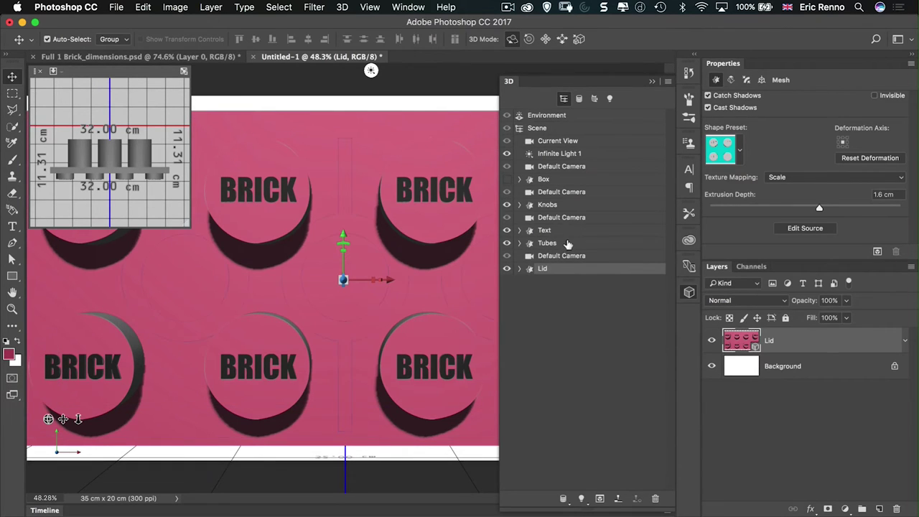
{"action": "left_click", "coordinate": [567, 244], "text": "super"}
{"action": "left_click", "coordinate": [568, 231], "text": "super"}
{"action": "left_click", "coordinate": [569, 206], "text": "super"}
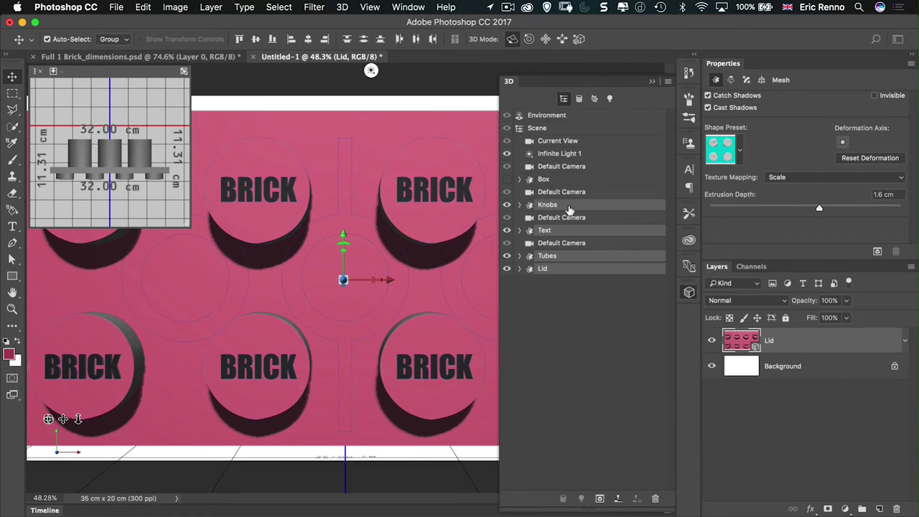
{"action": "right_click", "coordinate": [611, 209]}
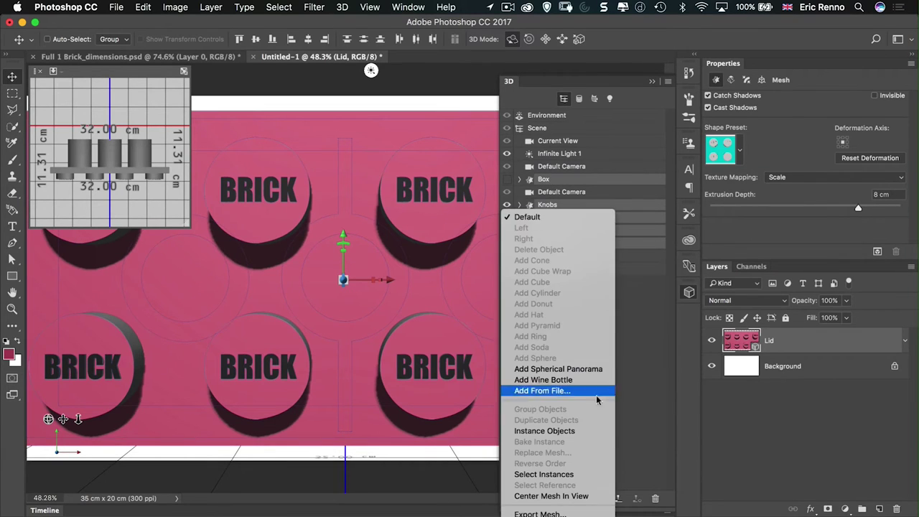
{"action": "right_click", "coordinate": [618, 205]}
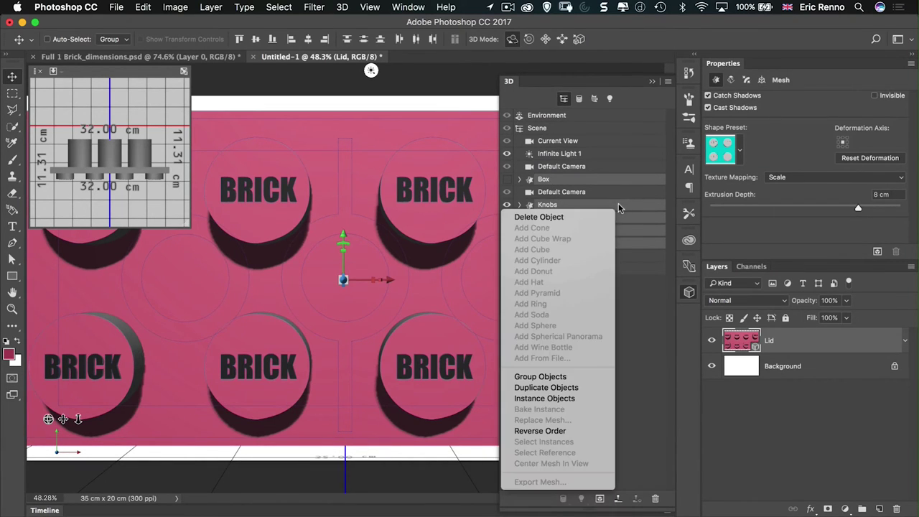
{"action": "left_click", "coordinate": [544, 376]}
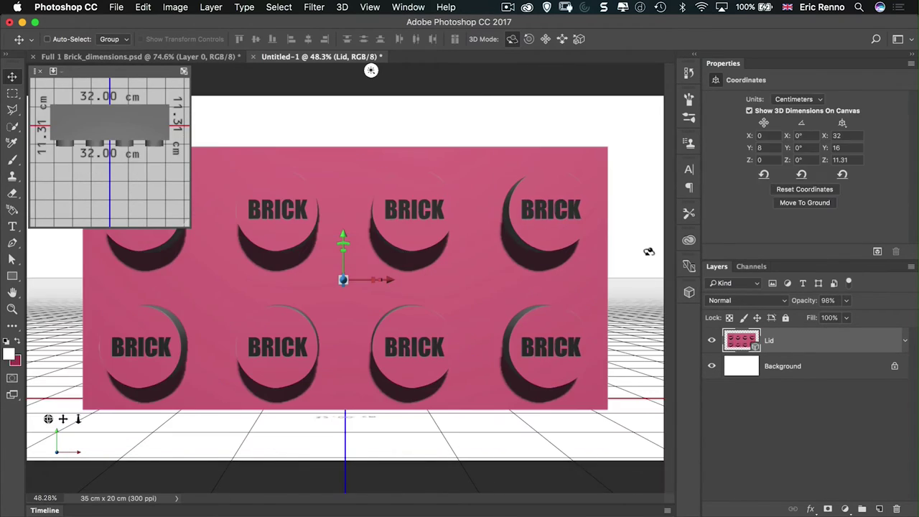
Turn the grouped brick to face forward, then set its Y position to 0 and Y rotation to 0°
{"action": "left_click_drag", "start_coordinate": [382, 285], "coordinate": [5, 355]}
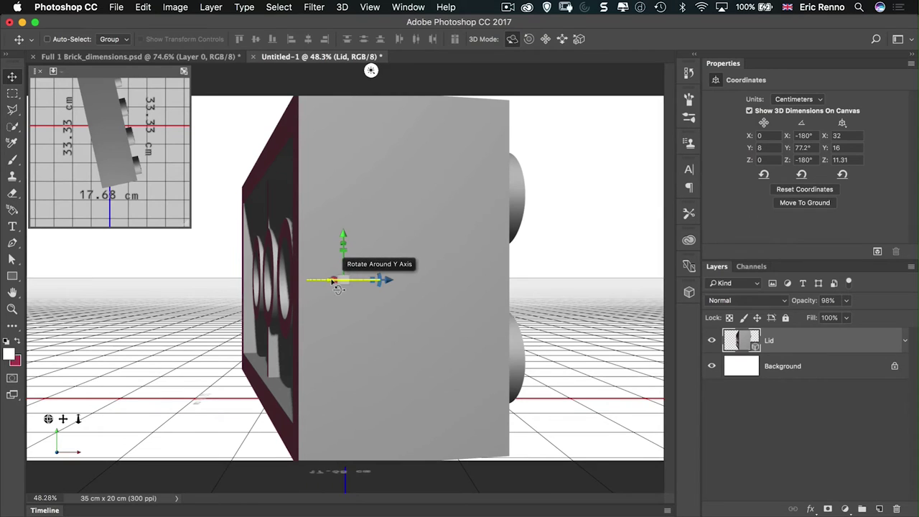
{"action": "left_click_drag", "start_coordinate": [349, 280], "coordinate": [600, 345]}
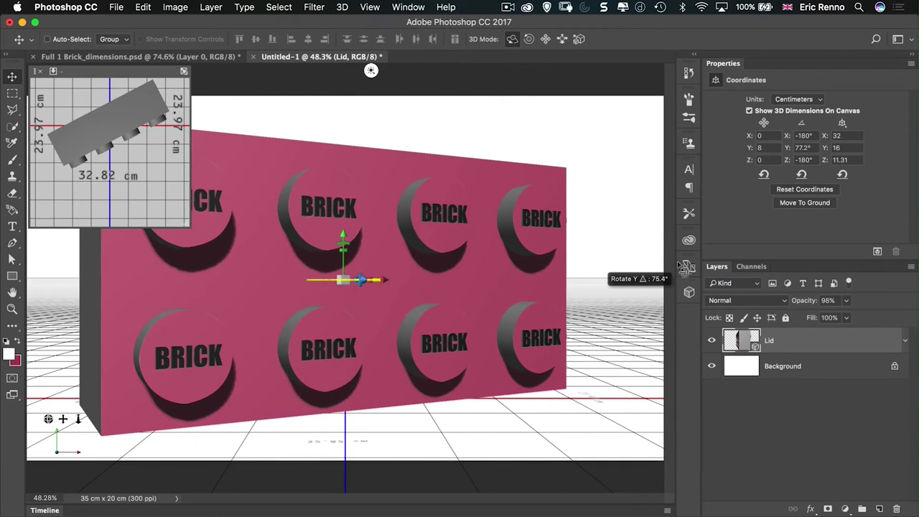
{"action": "left_click", "coordinate": [688, 292]}
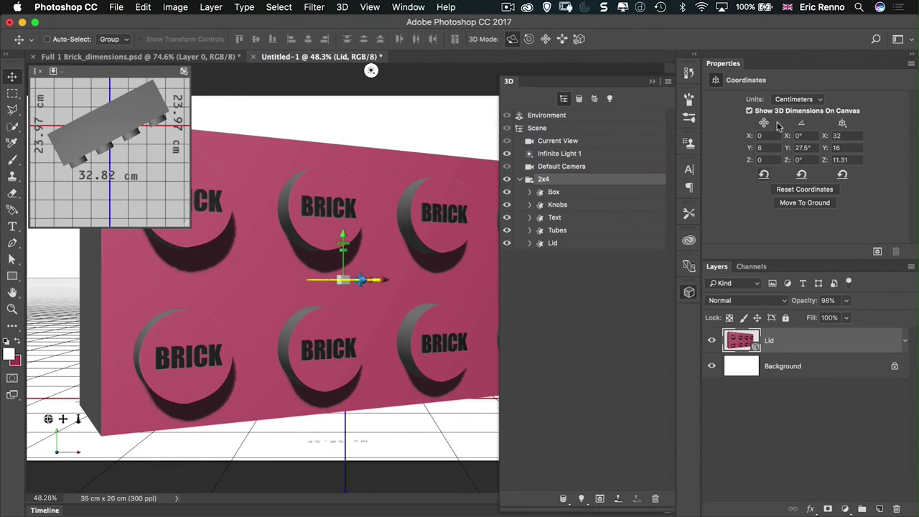
{"action": "left_click", "coordinate": [750, 137]}
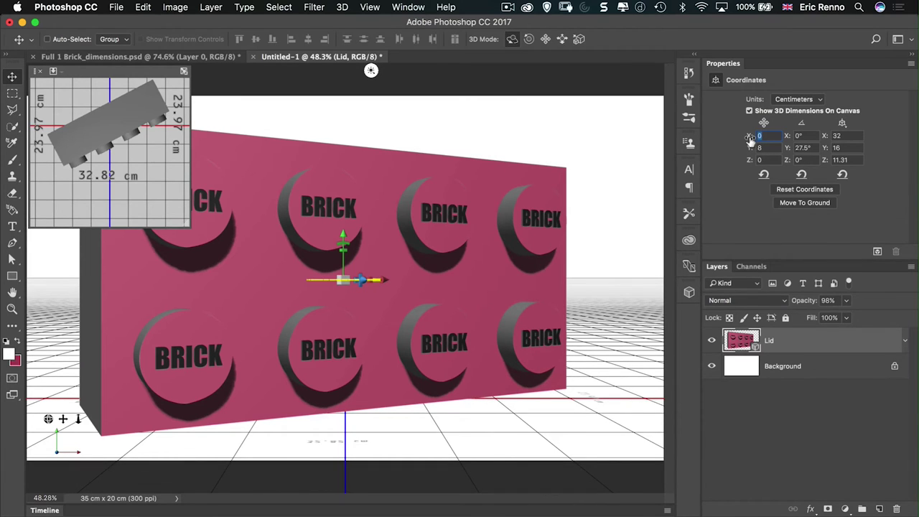
{"action": "key", "text": "Return"}
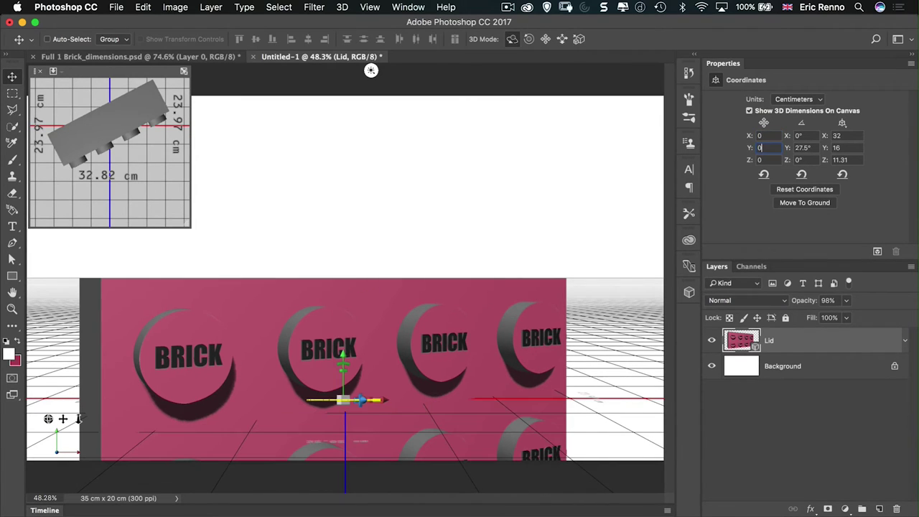
{"action": "key", "text": "Tab"}
{"action": "key", "text": "Tab"}
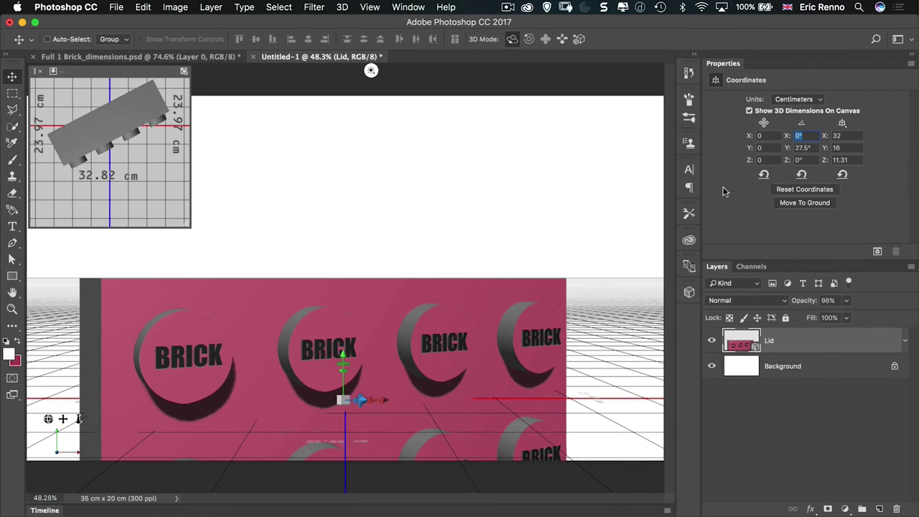
{"action": "left_click", "coordinate": [811, 147]}
{"action": "type", "text": "0"}
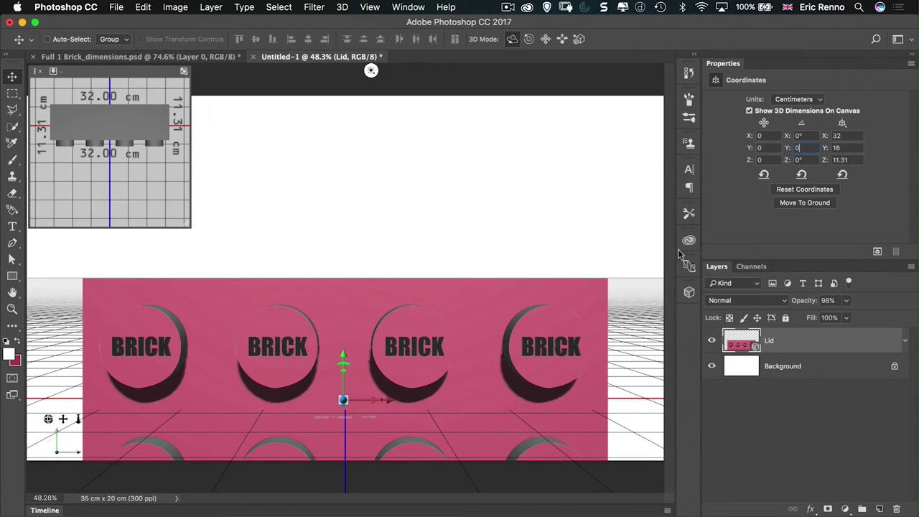
{"action": "left_click", "coordinate": [790, 209]}
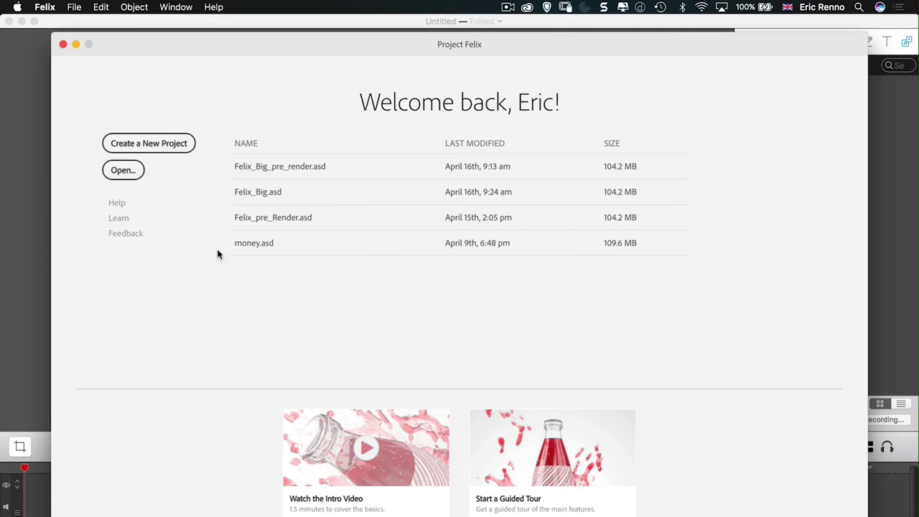
Create a new blank Untitled.asd project from the Project Felix welcome screen
{"action": "left_click", "coordinate": [149, 149]}
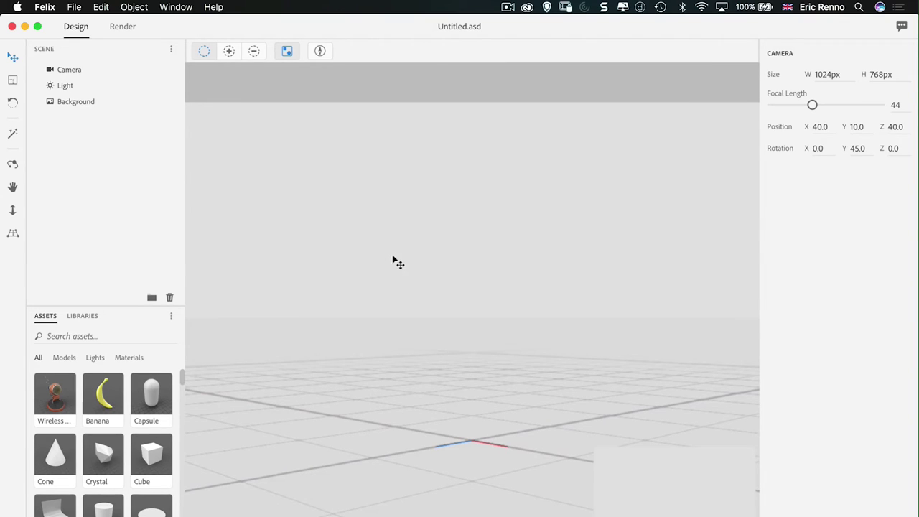
Import the Brick 1x1.obj model into the scene
{"action": "left_click", "coordinate": [74, 9]}
{"action": "left_click", "coordinate": [97, 100]}
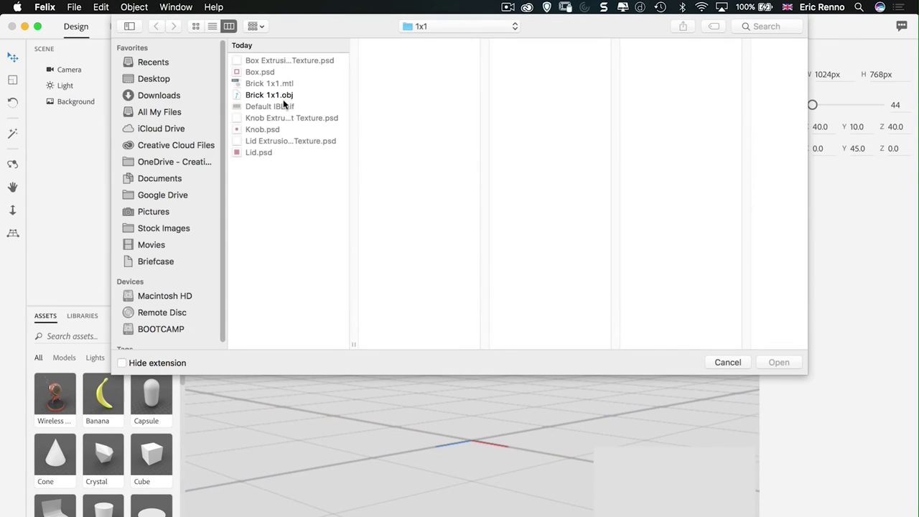
{"action": "left_click", "coordinate": [277, 97]}
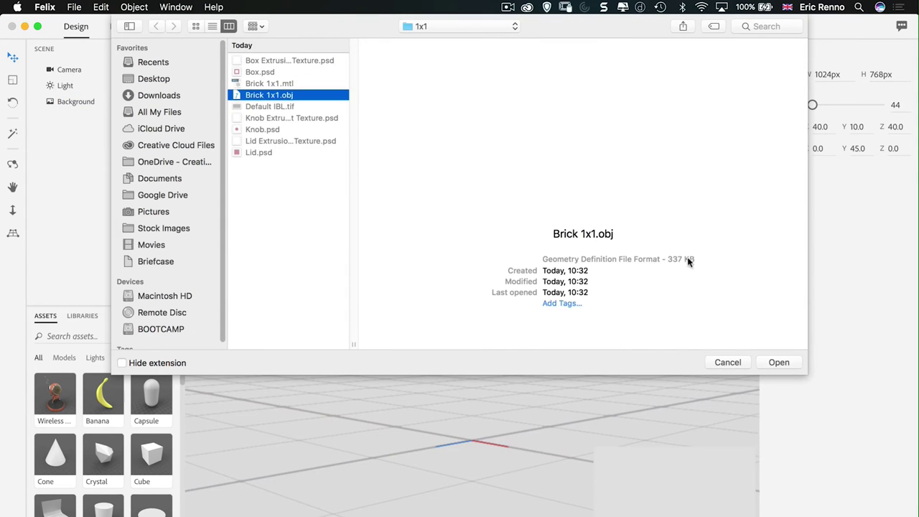
{"action": "left_click", "coordinate": [778, 363]}
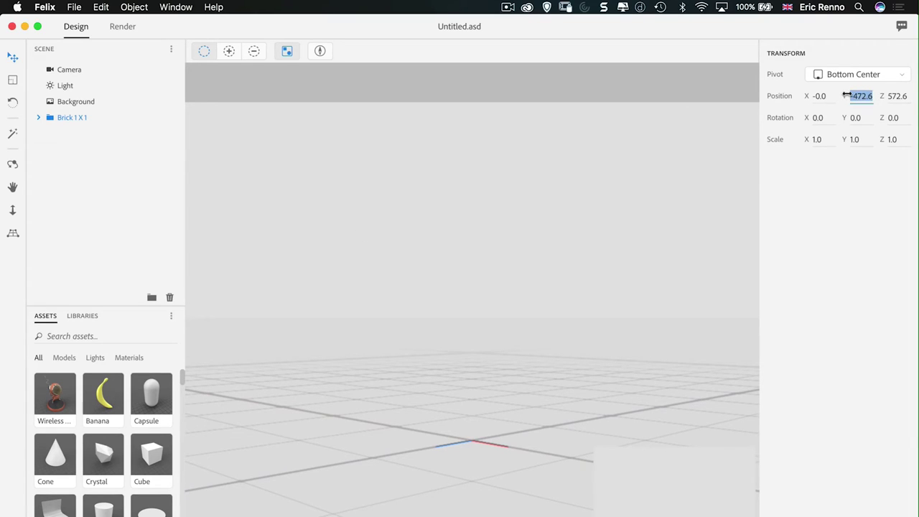
Set the 1x1 brick's Y position to 0 and slide it right and back across the floor
{"action": "type", "text": "0"}
{"action": "key", "text": "Tab"}
{"action": "key", "text": "Tab"}
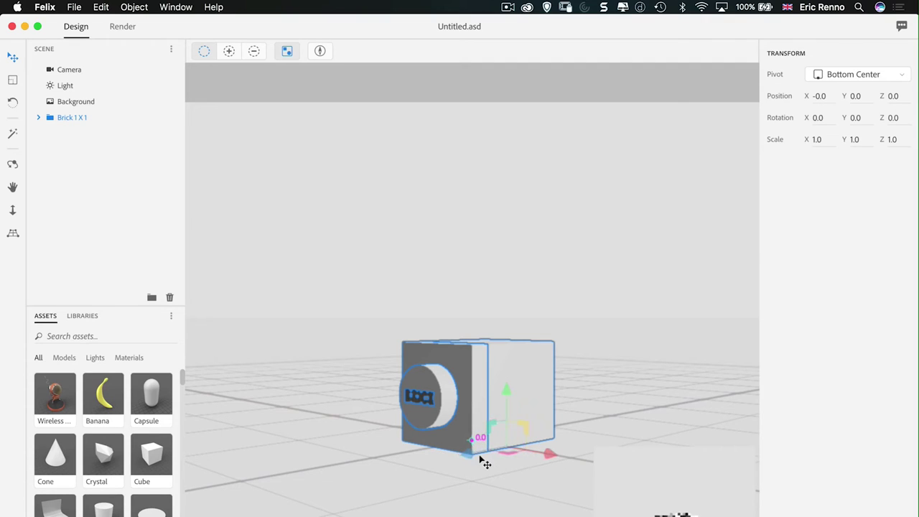
{"action": "left_click_drag", "start_coordinate": [468, 455], "coordinate": [665, 338]}
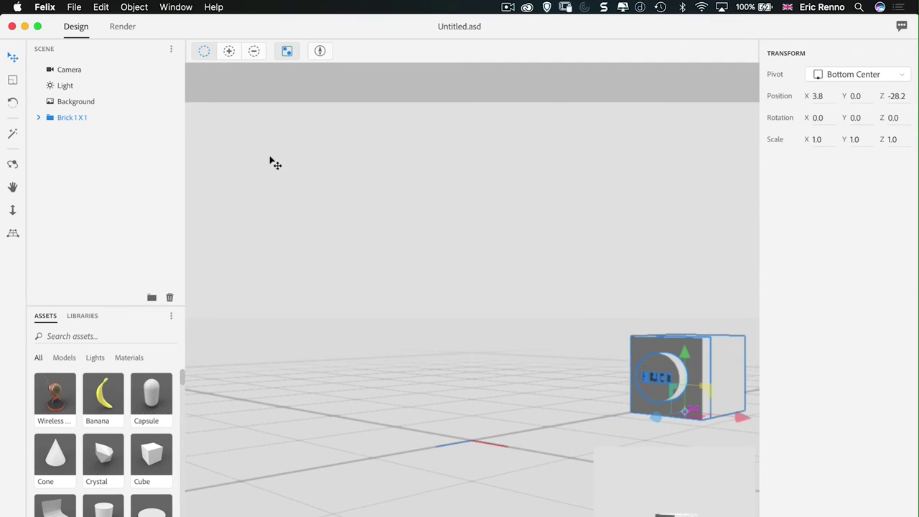
{"action": "left_click", "coordinate": [102, 7]}
Import 2x4.obj from the Brick TipSquirrel 2x4 folder
{"action": "mouse_move", "coordinate": [84, 9]}
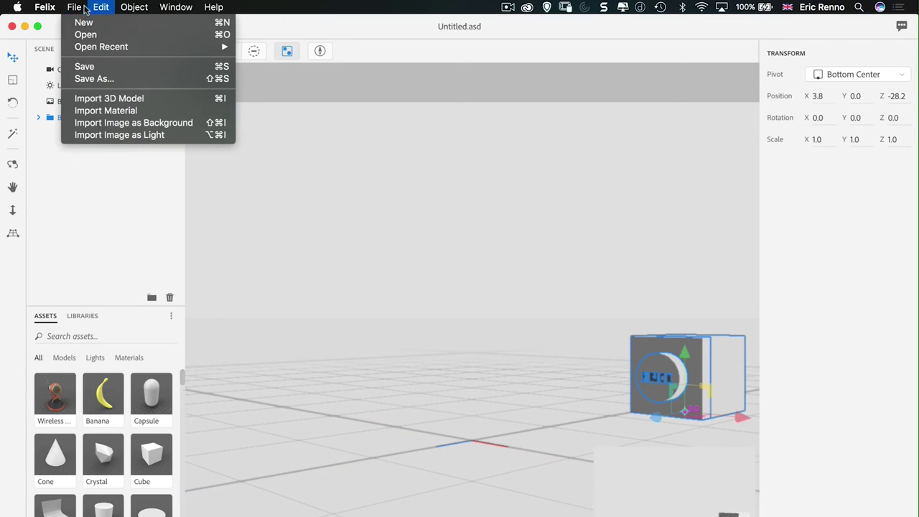
{"action": "left_click", "coordinate": [101, 99]}
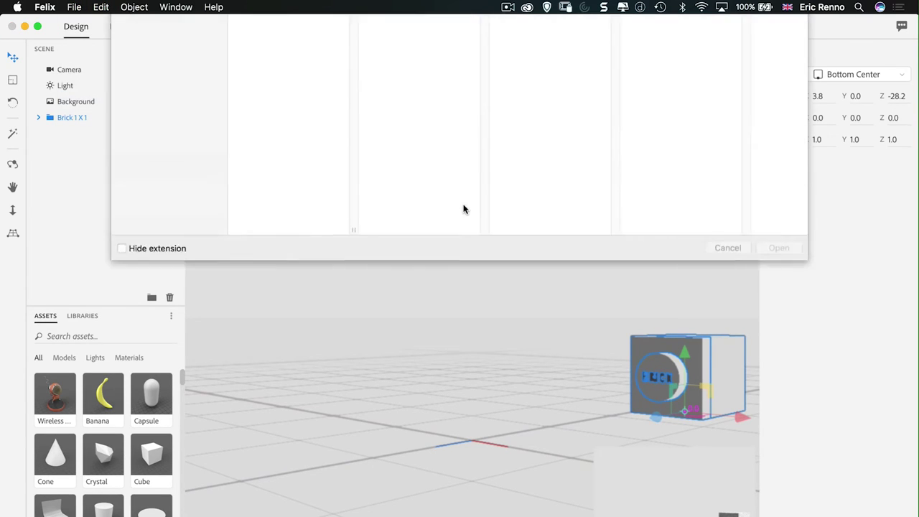
{"action": "left_click", "coordinate": [422, 28]}
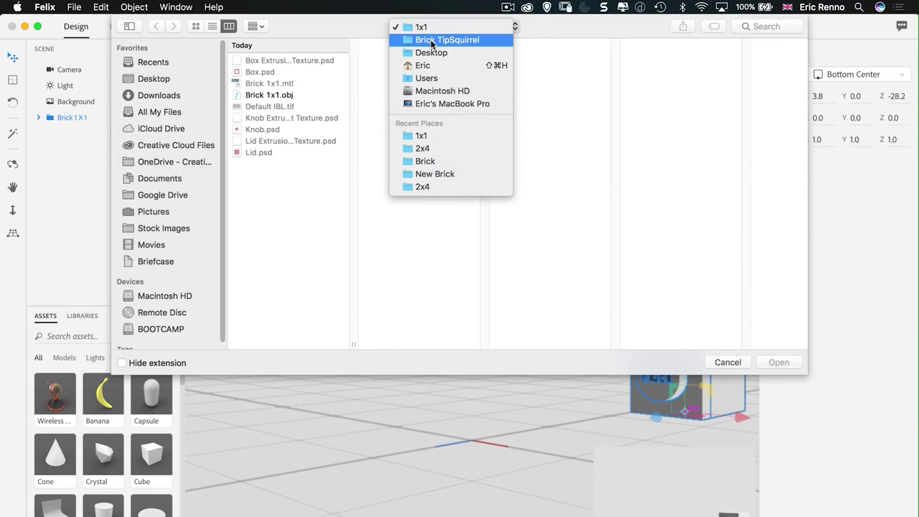
{"action": "left_click", "coordinate": [430, 39]}
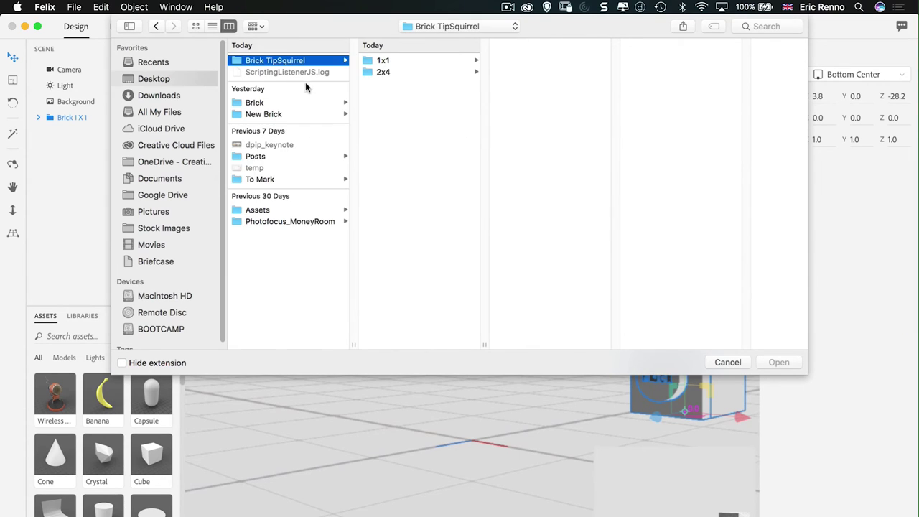
{"action": "left_click", "coordinate": [380, 73]}
{"action": "left_click", "coordinate": [524, 69]}
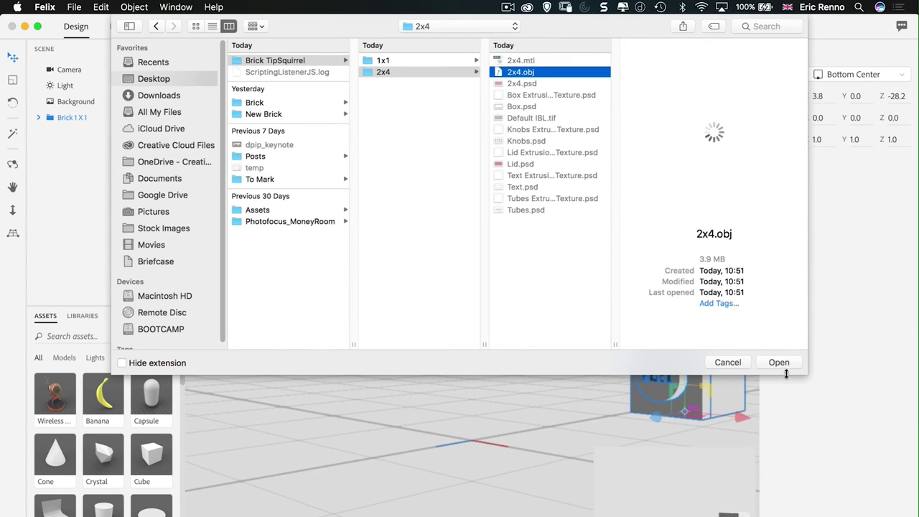
{"action": "left_click", "coordinate": [778, 362]}
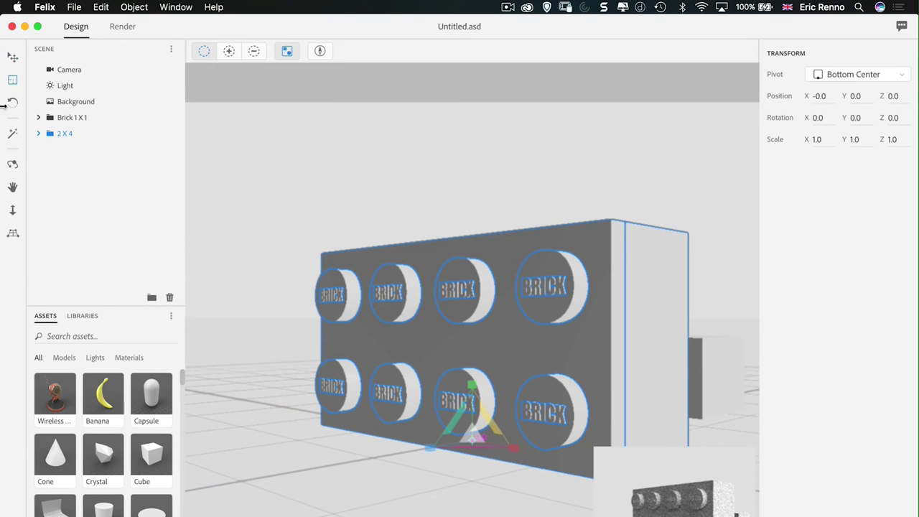
With the pivot set to Center, rotate the 2x4 brick about its vertical axis to 85.8°
{"action": "left_click", "coordinate": [13, 105]}
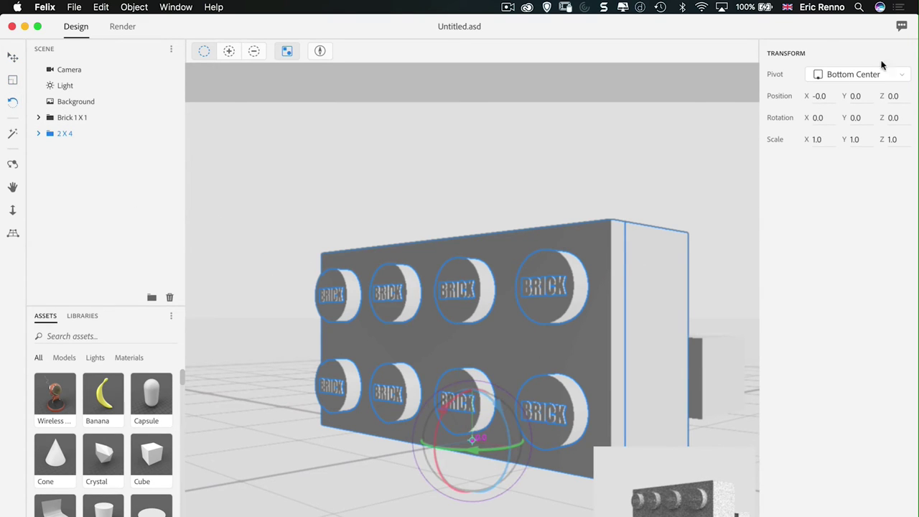
{"action": "left_click", "coordinate": [861, 77]}
{"action": "left_click", "coordinate": [850, 115]}
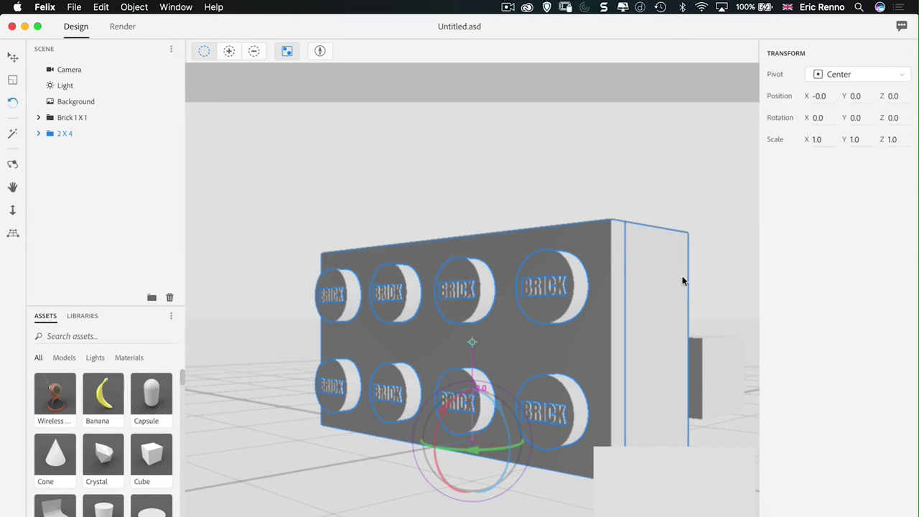
{"action": "left_click_drag", "start_coordinate": [461, 349], "coordinate": [432, 342]}
Slide the 1x1 brick toward the 2x4 and tip it 90° on X so it stands knob-up
{"action": "key", "text": "v"}
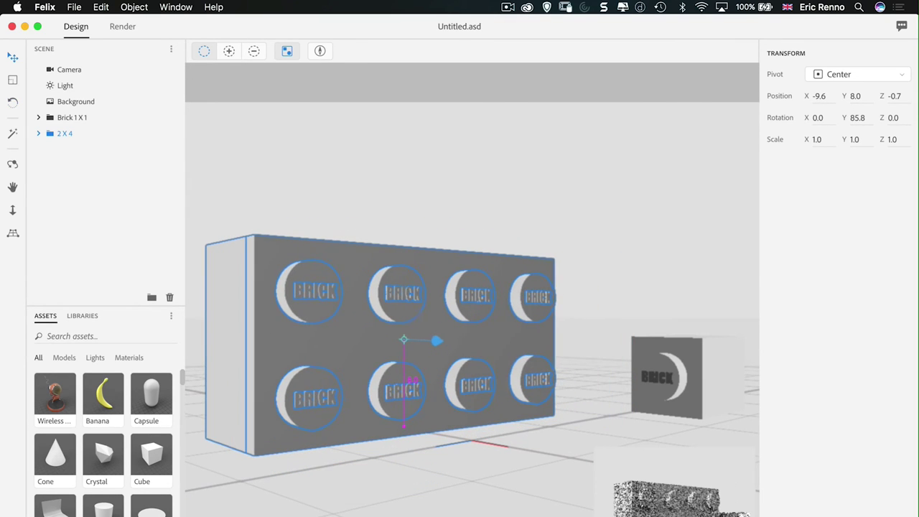
{"action": "left_click", "coordinate": [667, 377]}
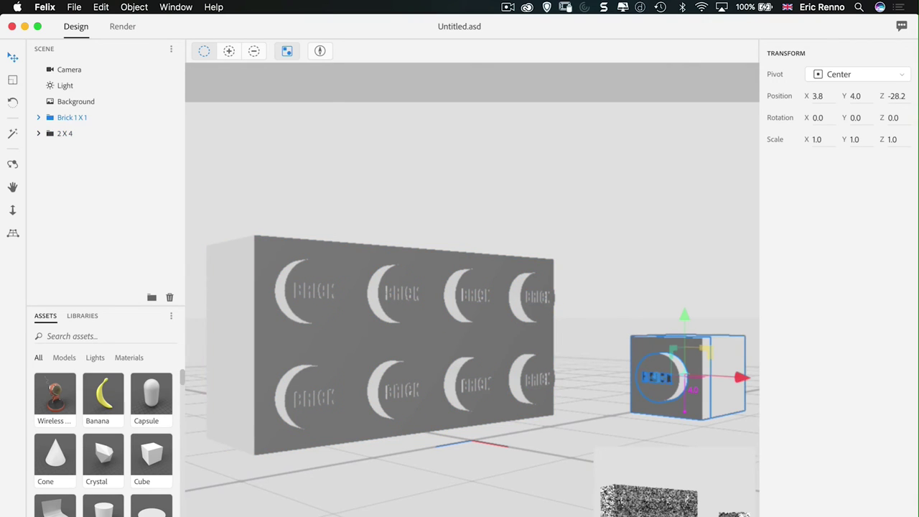
{"action": "left_click_drag", "start_coordinate": [668, 376], "coordinate": [595, 386]}
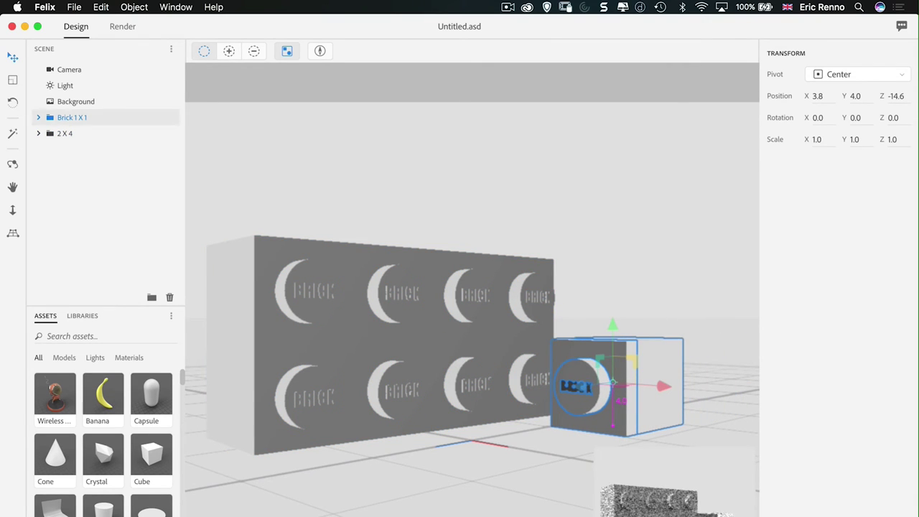
{"action": "left_click", "coordinate": [12, 102]}
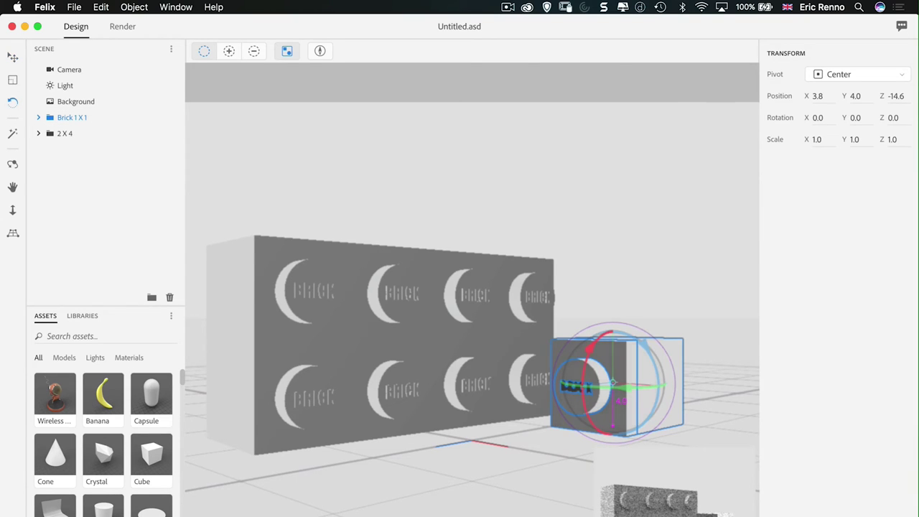
{"action": "left_click_drag", "start_coordinate": [611, 334], "coordinate": [613, 433]}
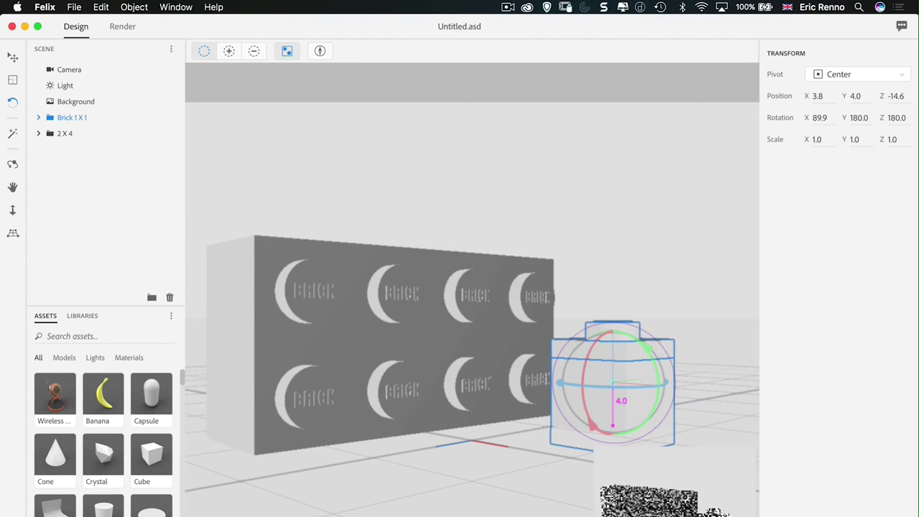
{"action": "left_click", "coordinate": [819, 118]}
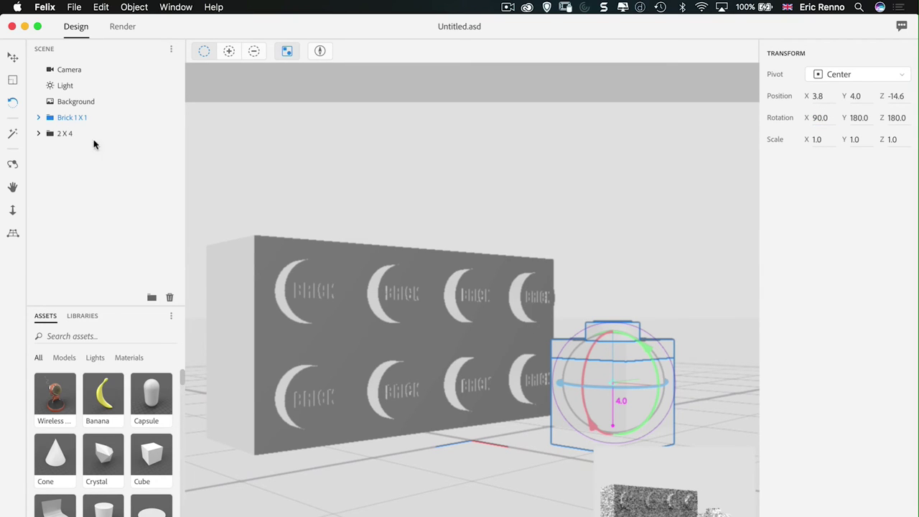
Move the 1x1 brick along X, Y and Z to sit beside the 2x4 brick
{"action": "left_click", "coordinate": [11, 59]}
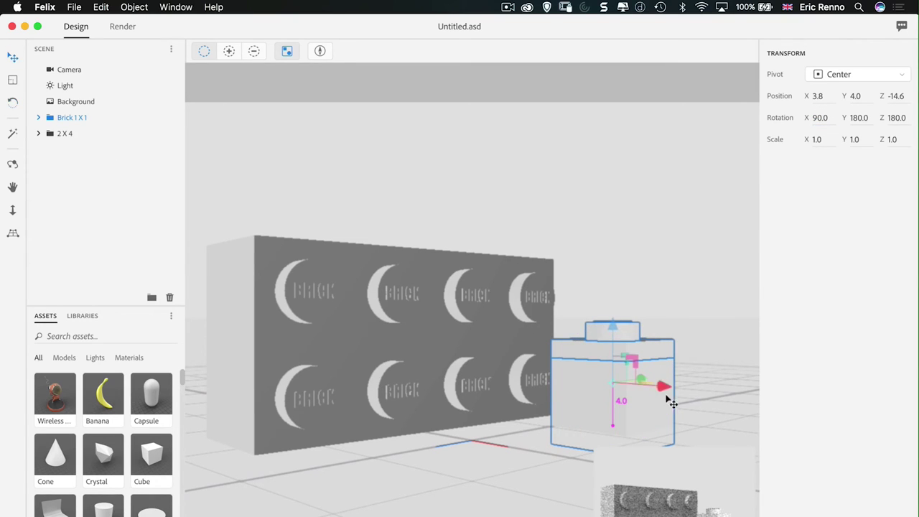
{"action": "left_click_drag", "start_coordinate": [672, 390], "coordinate": [610, 445]}
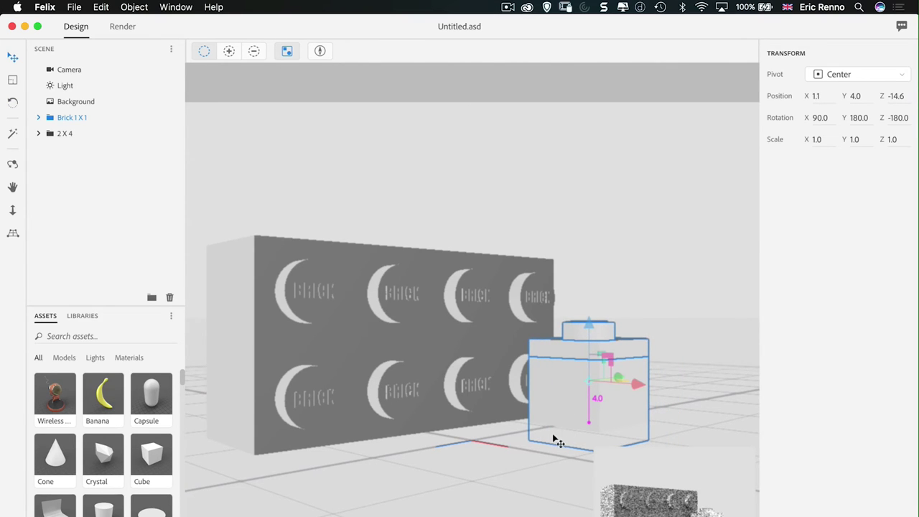
{"action": "mouse_move", "coordinate": [590, 322]}
{"action": "left_mouse_down"}
{"action": "mouse_move", "coordinate": [597, 297]}
{"action": "mouse_move", "coordinate": [602, 310]}
{"action": "left_mouse_up"}
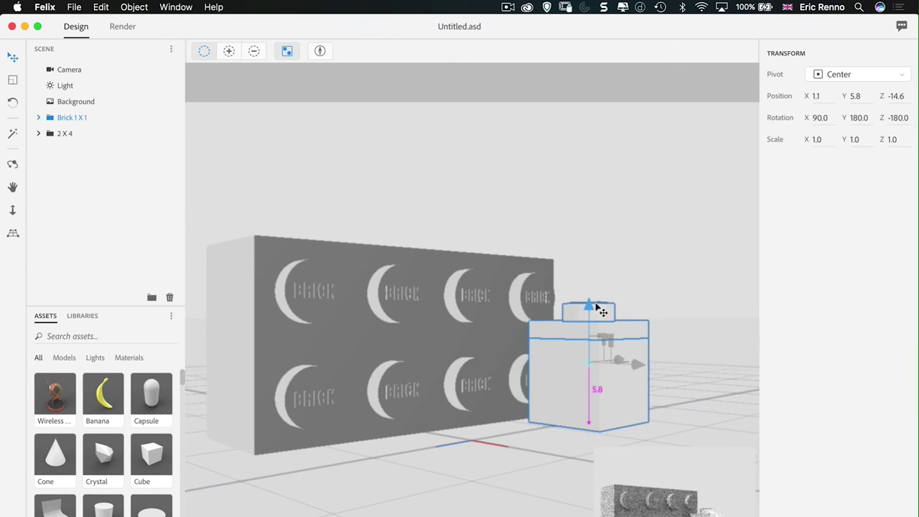
{"action": "left_click_drag", "start_coordinate": [616, 363], "coordinate": [653, 337]}
{"action": "left_click", "coordinate": [423, 359]}
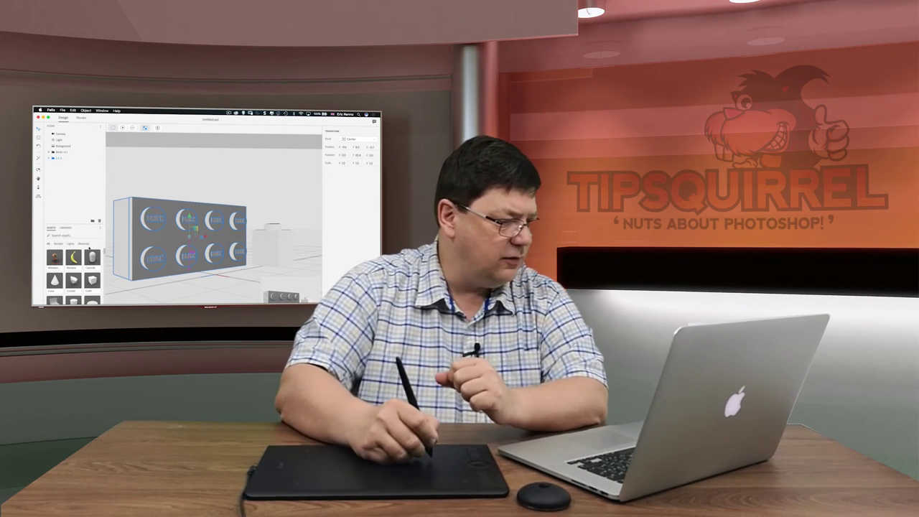
Filter the Assets panel to Materials to show swatches like Glass, Matte, Metal and Plastic
{"action": "left_click", "coordinate": [85, 244]}
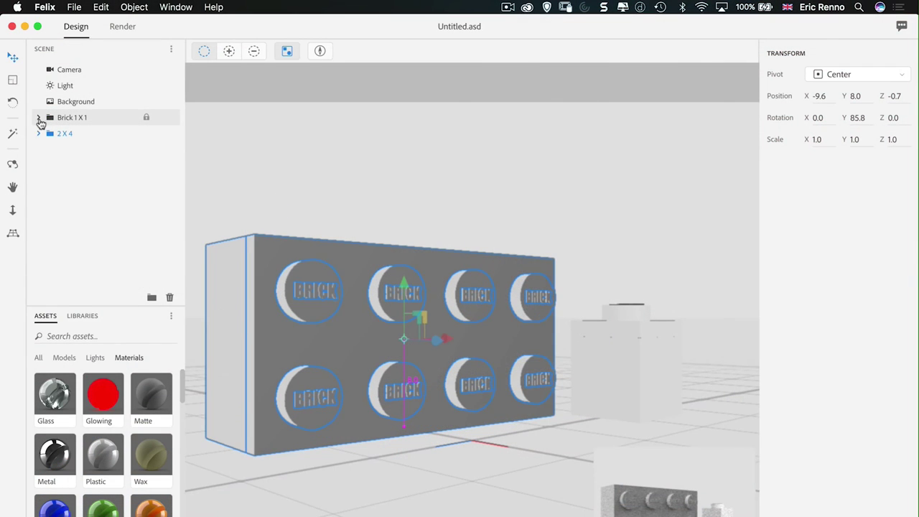
Apply Red Plastic to the 1x1 brick's Box, Lid, Knob and Brick parts
{"action": "left_click", "coordinate": [39, 118]}
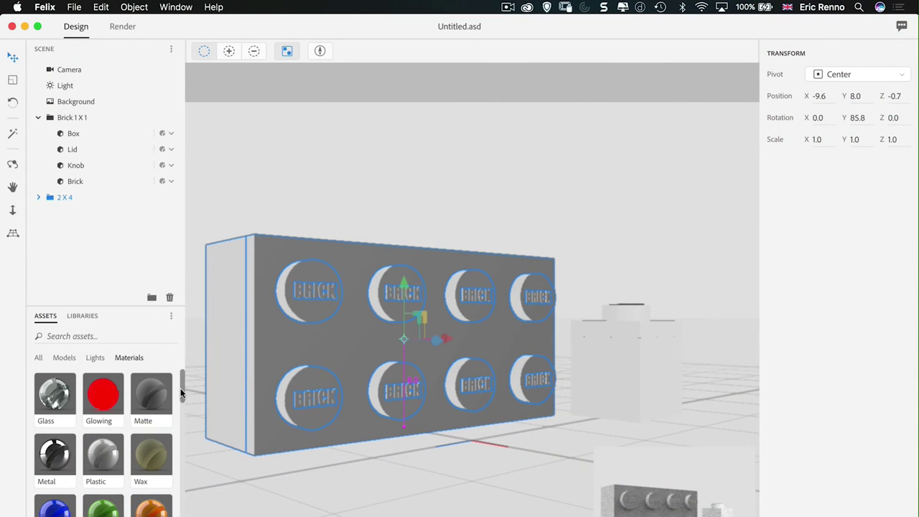
{"action": "left_click_drag", "start_coordinate": [182, 391], "coordinate": [186, 415]}
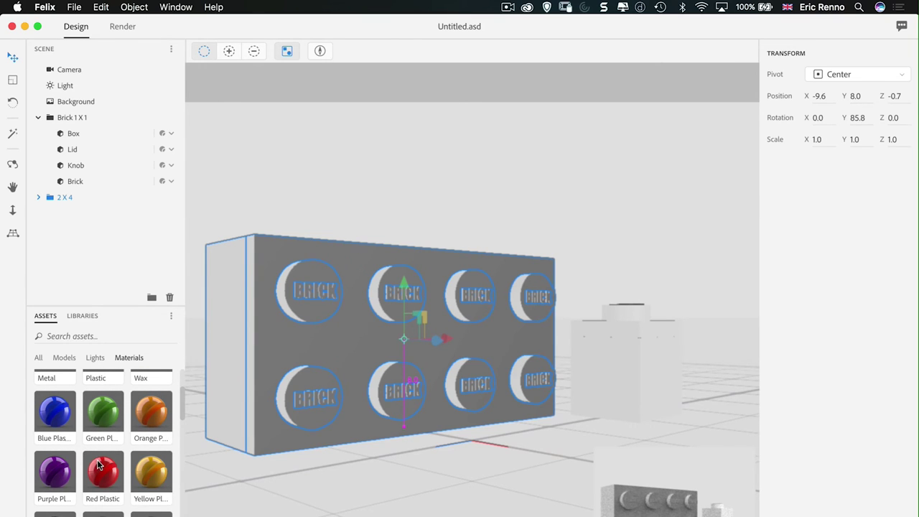
{"action": "left_click_drag", "start_coordinate": [100, 465], "coordinate": [71, 134]}
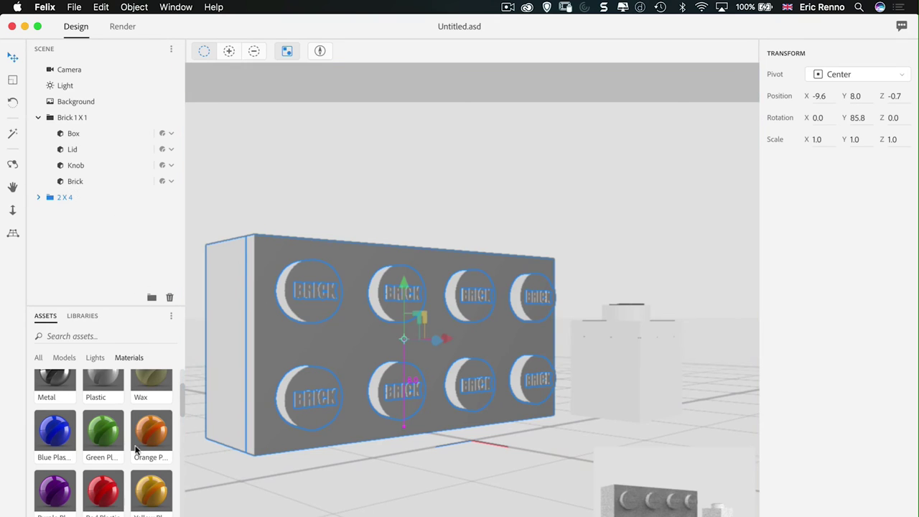
{"action": "left_click_drag", "start_coordinate": [99, 487], "coordinate": [70, 149]}
{"action": "left_click_drag", "start_coordinate": [103, 478], "coordinate": [76, 166]}
{"action": "left_click_drag", "start_coordinate": [106, 491], "coordinate": [75, 181]}
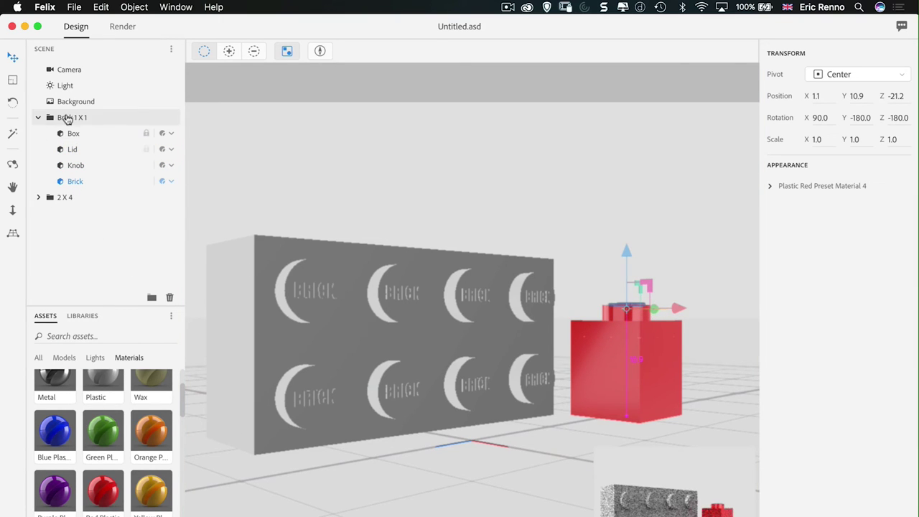
Select the whole red 1x1 brick and rotate it slightly around its Z axis
{"action": "left_click", "coordinate": [38, 117]}
{"action": "key", "text": "r"}
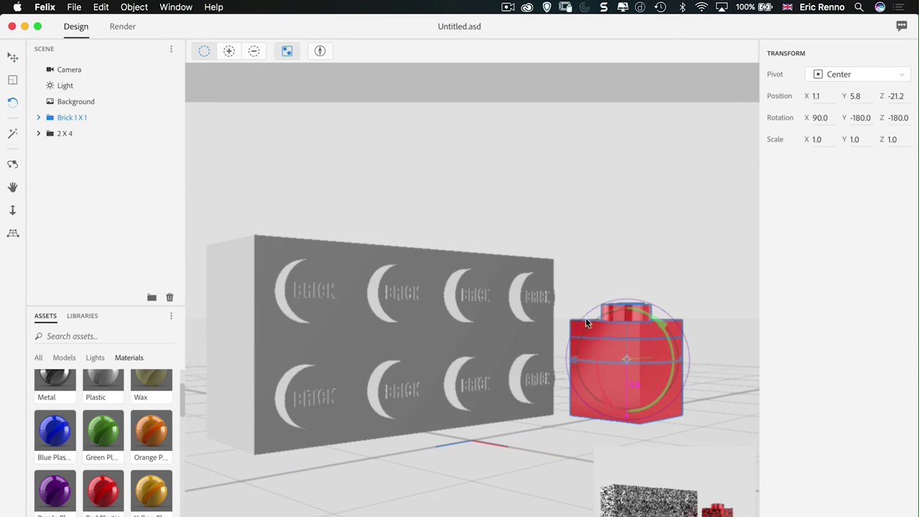
{"action": "mouse_move", "coordinate": [578, 356]}
{"action": "left_mouse_down"}
{"action": "mouse_move", "coordinate": [631, 362]}
{"action": "mouse_move", "coordinate": [710, 351]}
{"action": "mouse_move", "coordinate": [632, 352]}
{"action": "mouse_move", "coordinate": [588, 341]}
{"action": "left_mouse_up"}
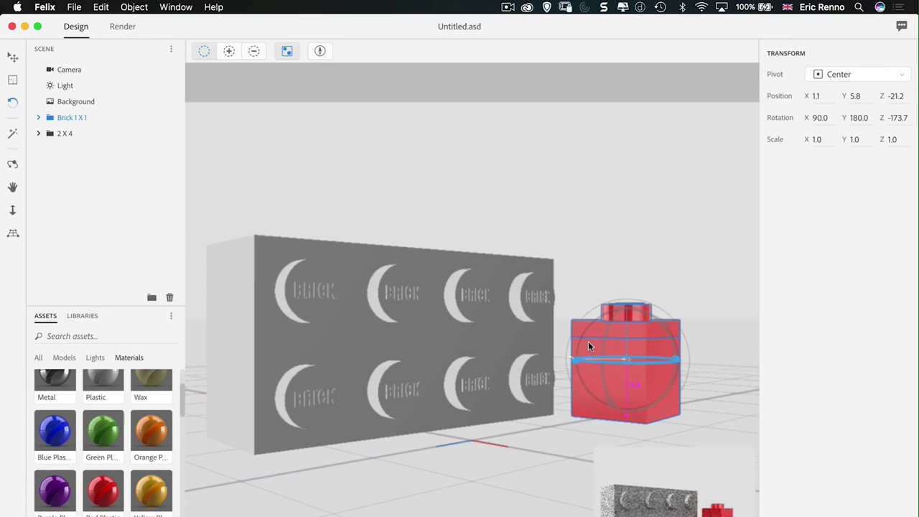
Apply Orange Plastic to the 2x4's Tubes, Box, Lid, Text and Knobs parts
{"action": "left_click", "coordinate": [38, 133]}
{"action": "left_click_drag", "start_coordinate": [150, 422], "coordinate": [77, 213]}
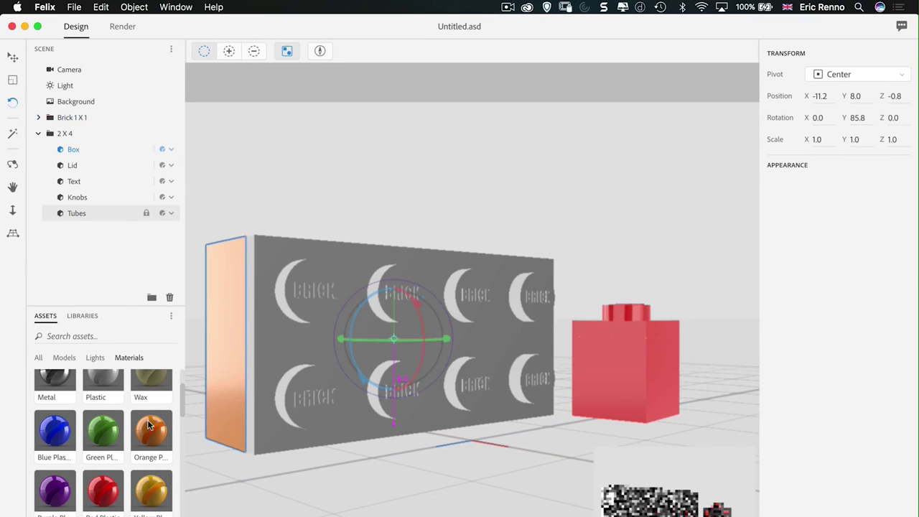
{"action": "left_click_drag", "start_coordinate": [161, 444], "coordinate": [88, 190]}
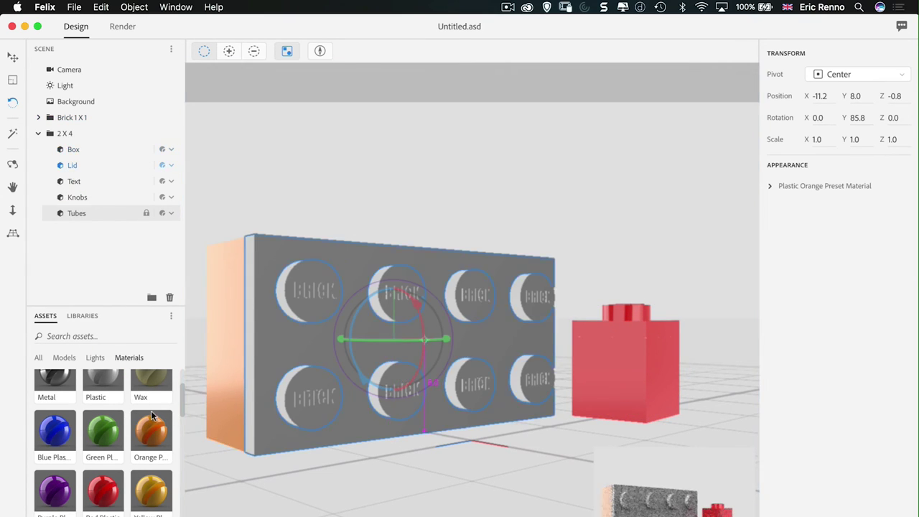
{"action": "left_click_drag", "start_coordinate": [150, 431], "coordinate": [75, 183]}
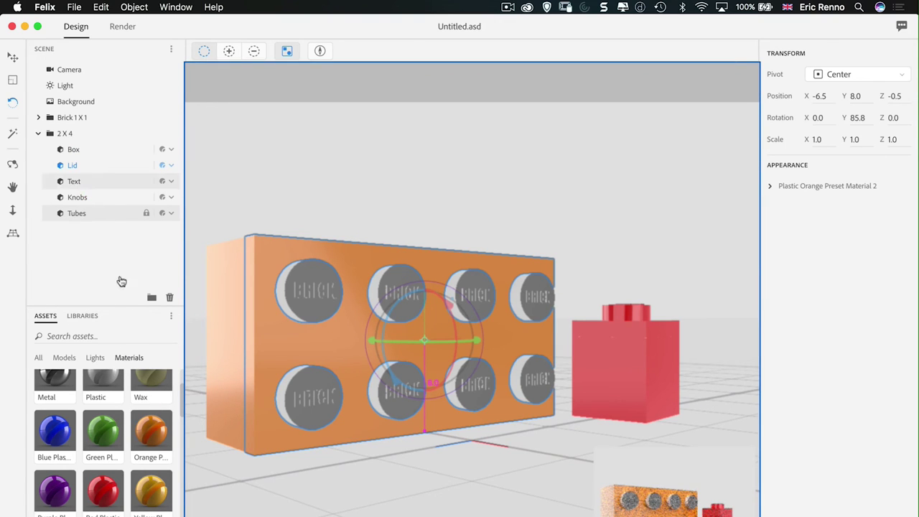
{"action": "left_click_drag", "start_coordinate": [147, 431], "coordinate": [79, 201]}
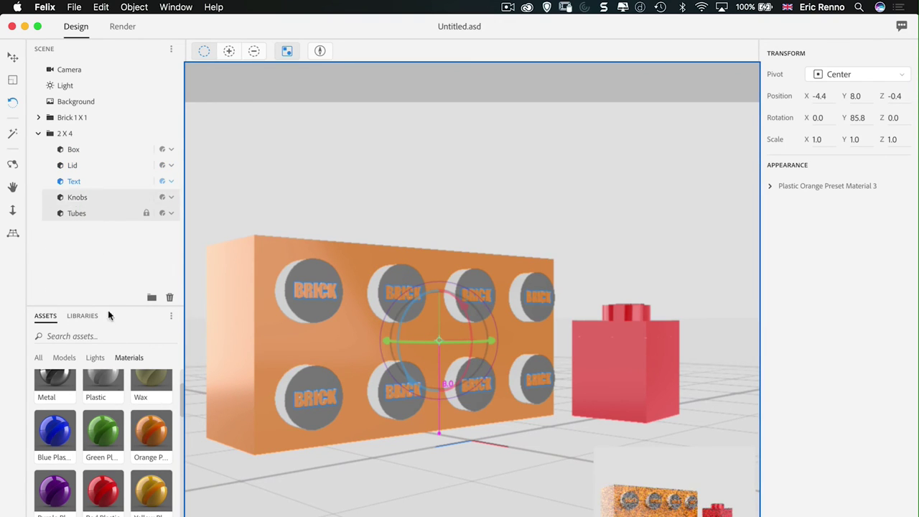
{"action": "left_click_drag", "start_coordinate": [151, 431], "coordinate": [78, 212]}
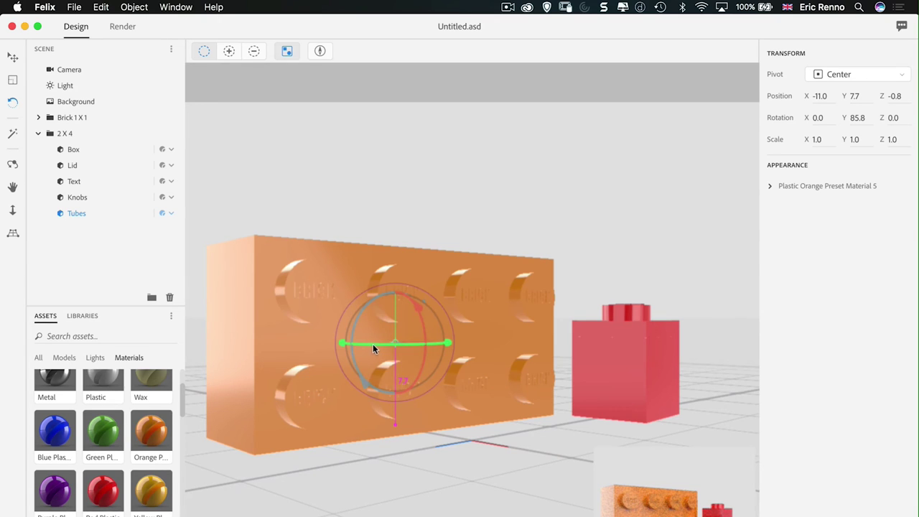
Undo the accidental tube rotation and turn the whole 2x4 brick slightly on its vertical axis
{"action": "left_click_drag", "start_coordinate": [373, 344], "coordinate": [406, 341]}
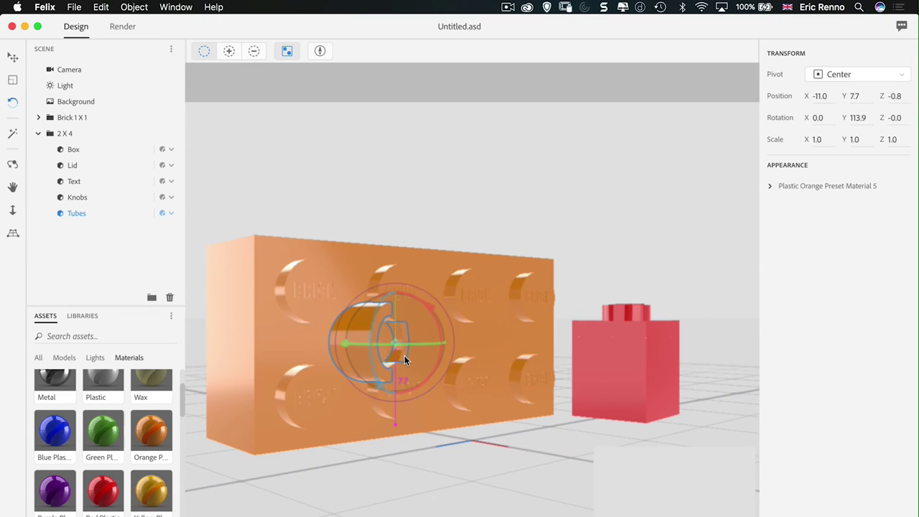
{"action": "key", "text": "super+z"}
{"action": "left_click", "coordinate": [39, 133]}
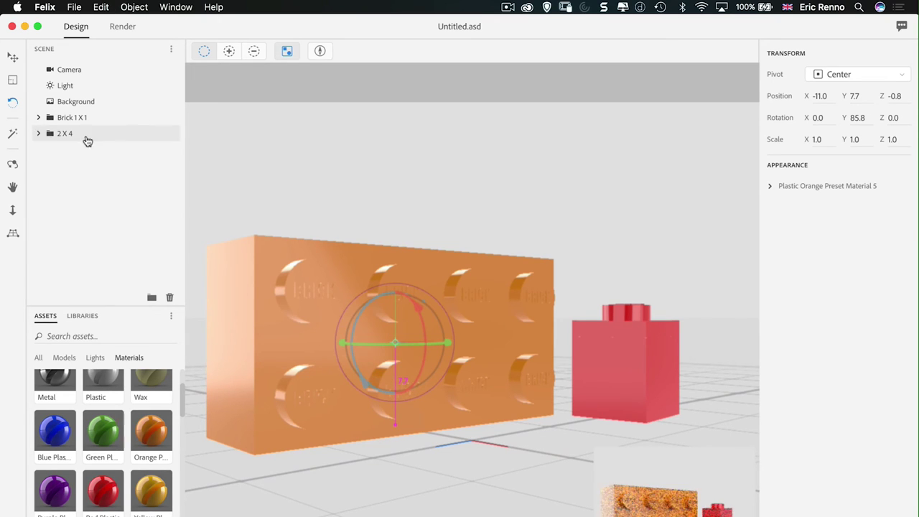
{"action": "left_click", "coordinate": [85, 137]}
{"action": "mouse_move", "coordinate": [371, 339]}
{"action": "left_mouse_down"}
{"action": "mouse_move", "coordinate": [441, 340]}
{"action": "mouse_move", "coordinate": [492, 328]}
{"action": "mouse_move", "coordinate": [452, 340]}
{"action": "mouse_move", "coordinate": [375, 335]}
{"action": "left_mouse_up"}
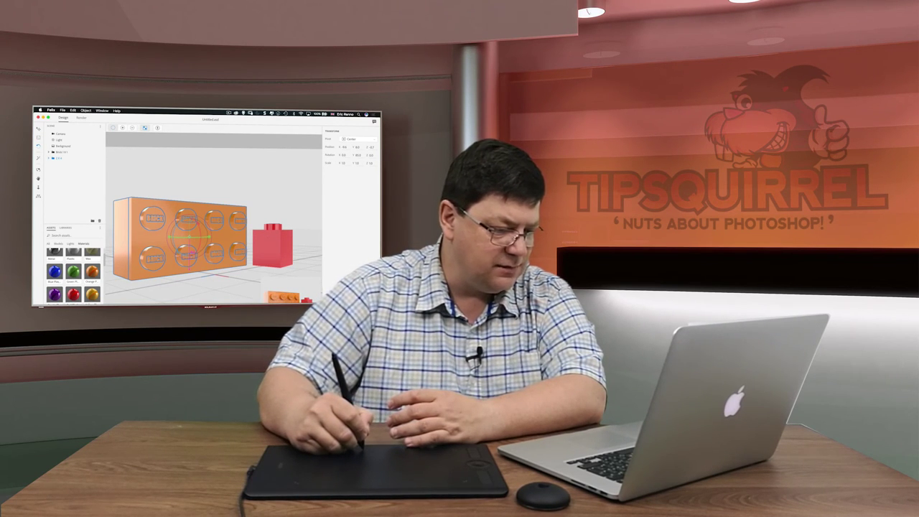
{"action": "key", "text": "Escape"}
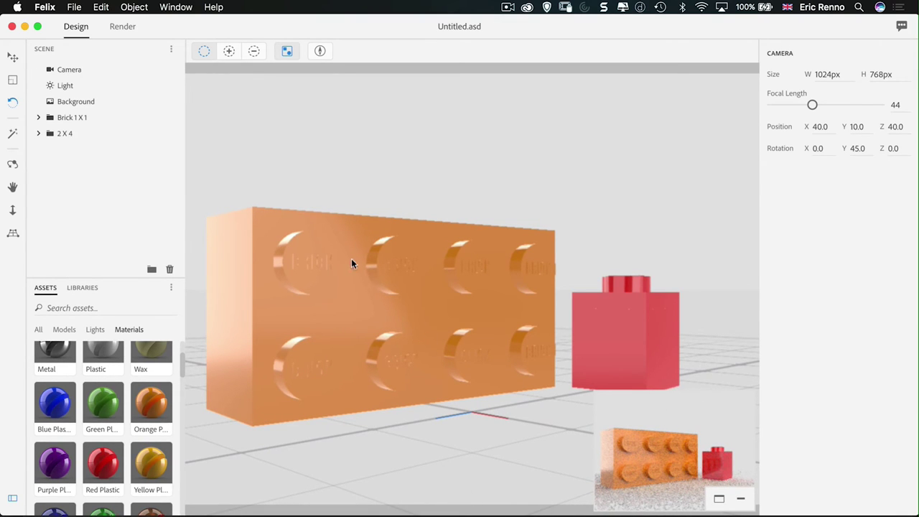
{"action": "left_click", "coordinate": [121, 30]}
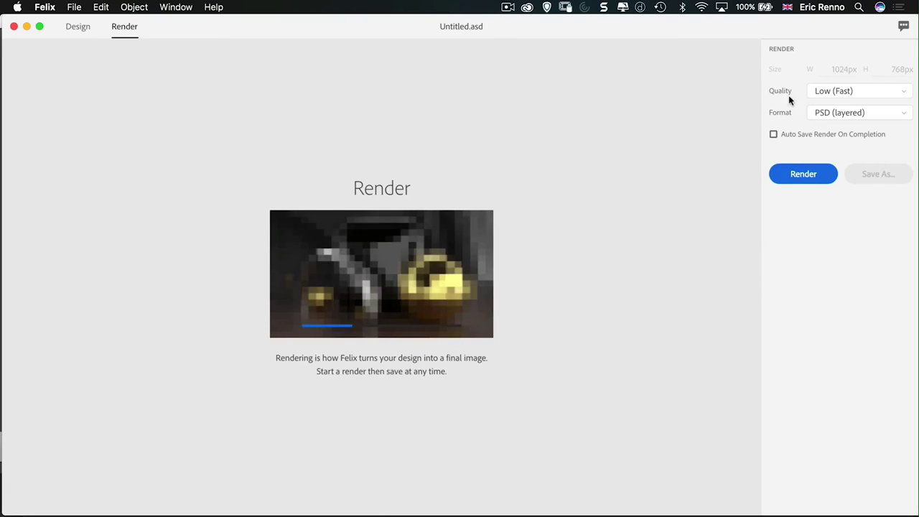
{"action": "left_click", "coordinate": [797, 173]}
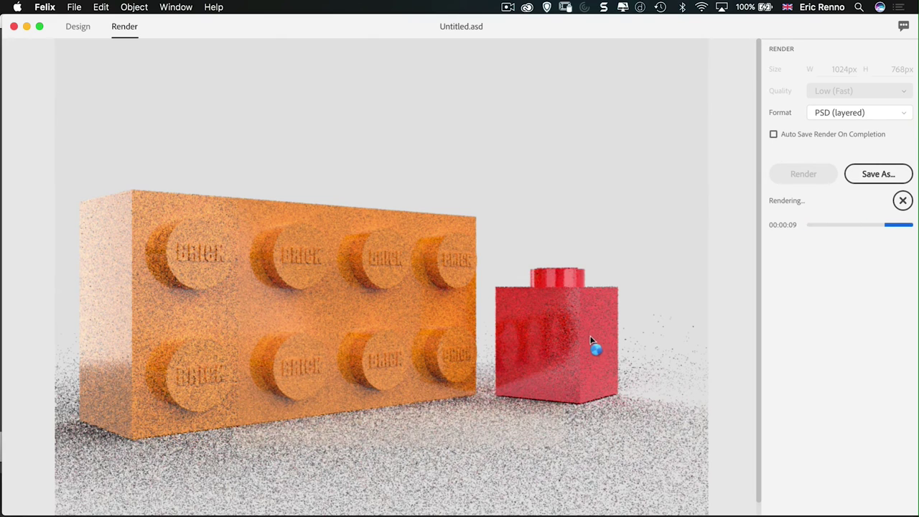
{"action": "left_click", "coordinate": [903, 202]}
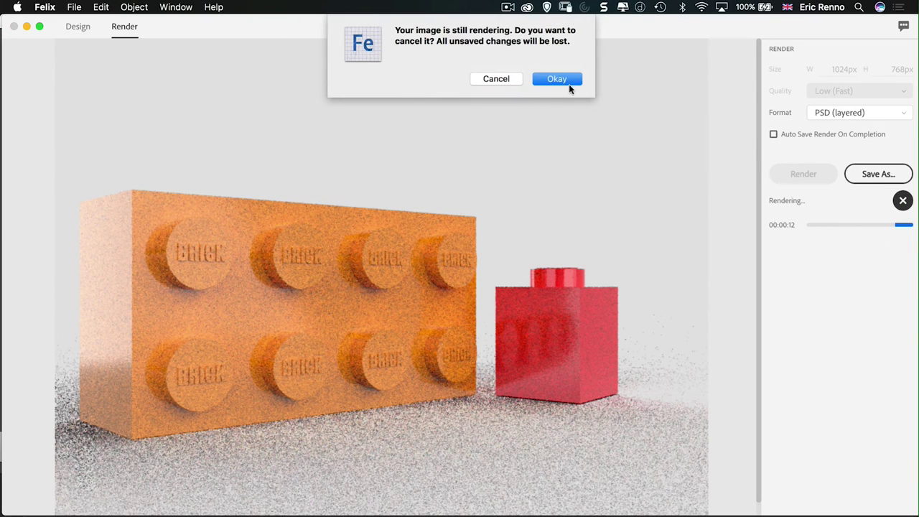
{"action": "left_click", "coordinate": [569, 84]}
Load AdobeStock_89897146.jpeg from Downloads as the scene's background image
{"action": "left_click", "coordinate": [78, 27]}
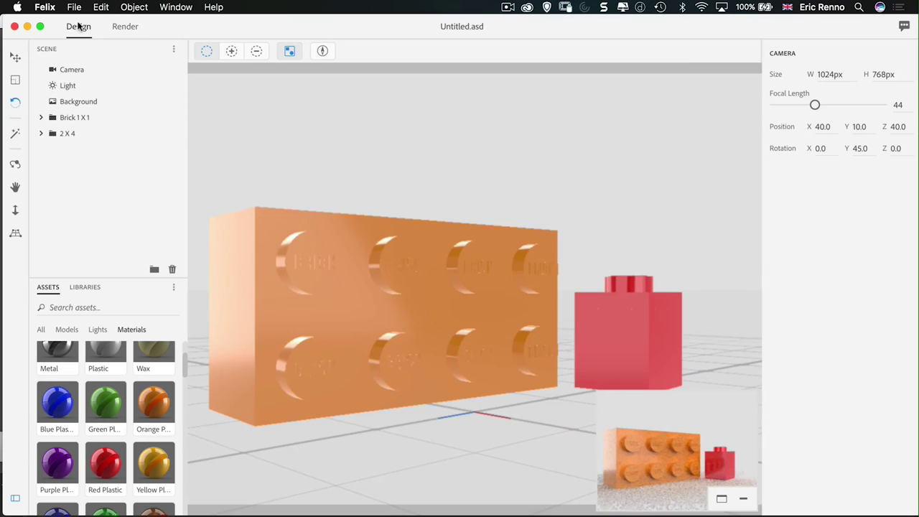
{"action": "left_click", "coordinate": [74, 7]}
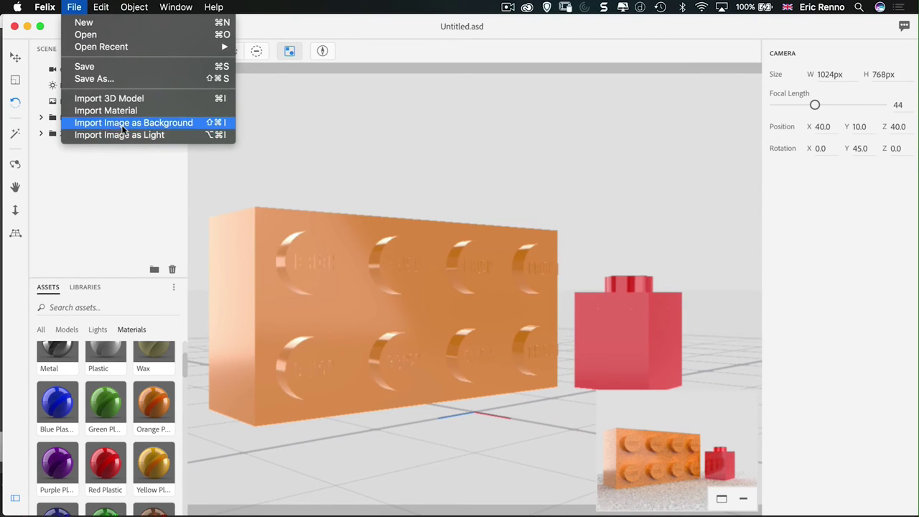
{"action": "left_click", "coordinate": [133, 123]}
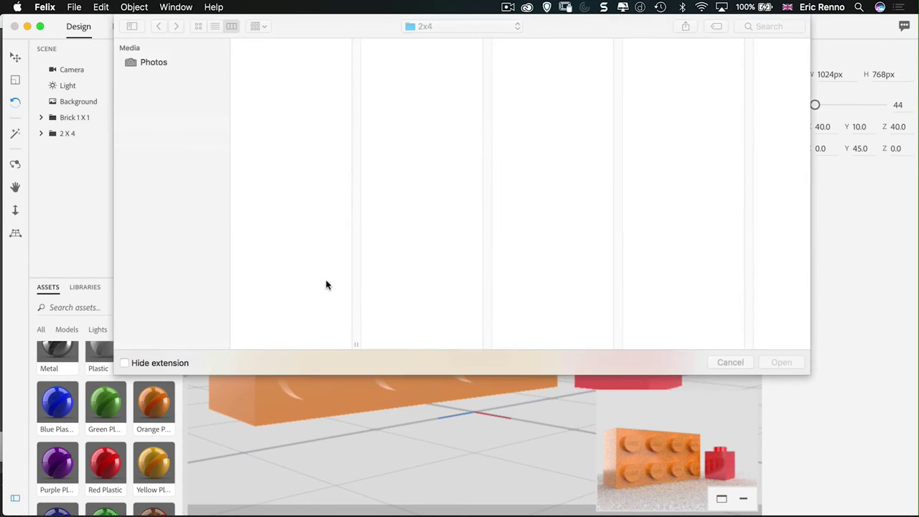
{"action": "left_click", "coordinate": [162, 95]}
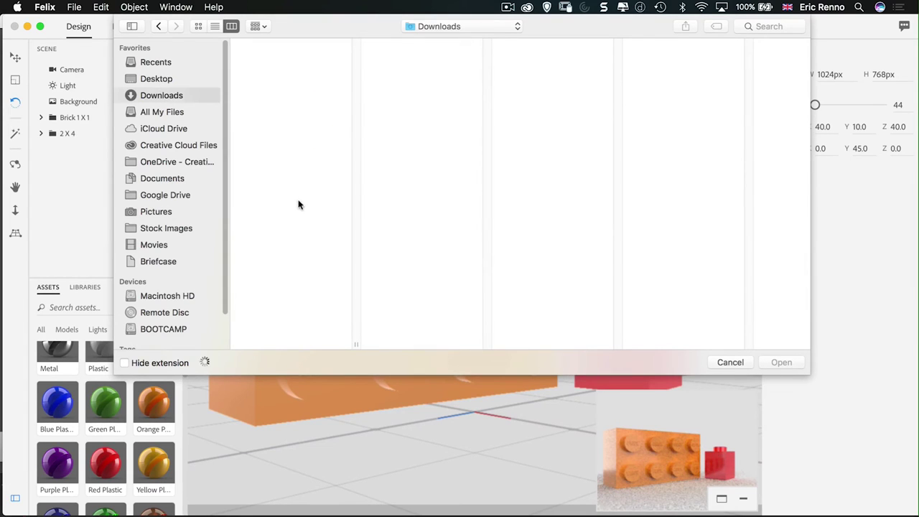
{"action": "left_click", "coordinate": [264, 161]}
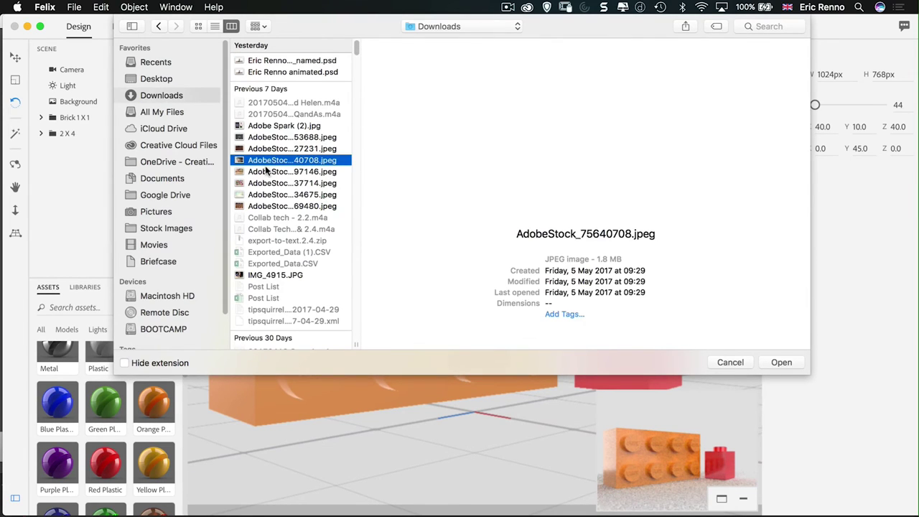
{"action": "left_click", "coordinate": [270, 171]}
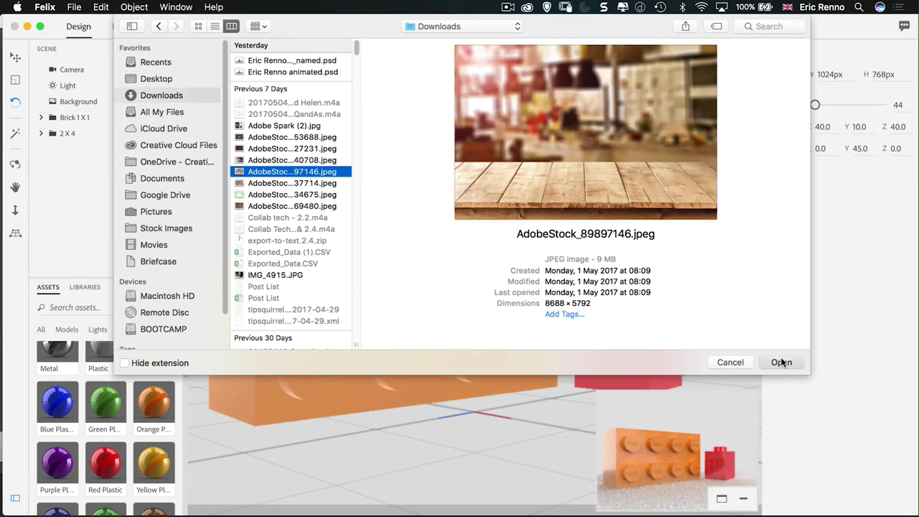
{"action": "left_click", "coordinate": [781, 363]}
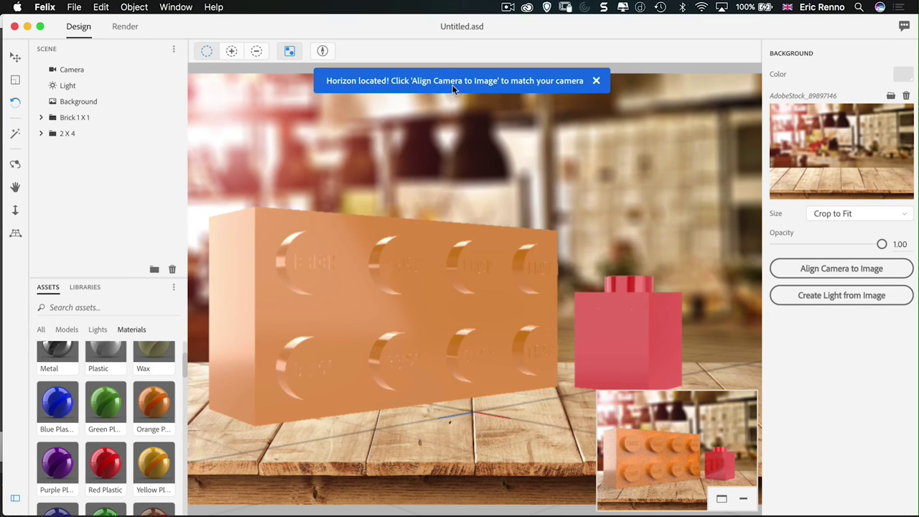
Align the camera to the photo's horizon and nudge the 2 X 4 brick along the table
{"action": "left_click", "coordinate": [826, 269]}
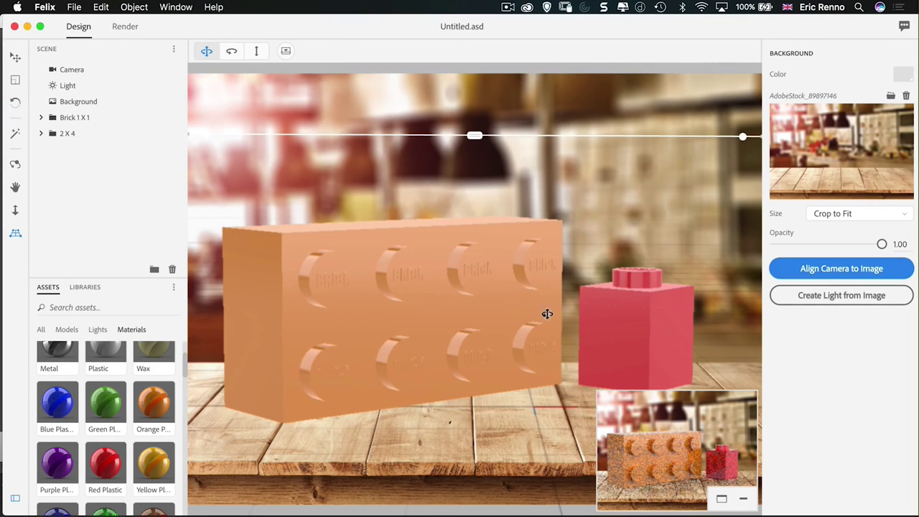
{"action": "left_click", "coordinate": [15, 59]}
{"action": "left_click", "coordinate": [445, 310]}
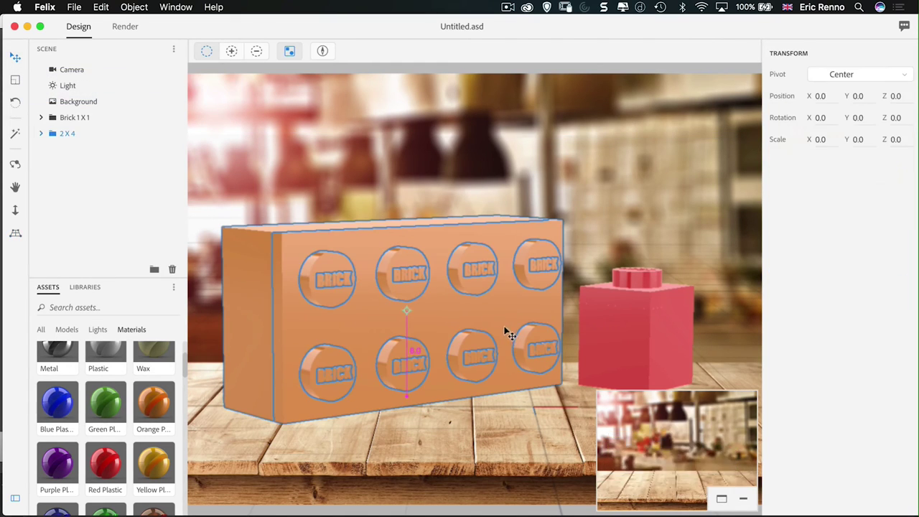
{"action": "left_click_drag", "start_coordinate": [440, 314], "coordinate": [416, 311]}
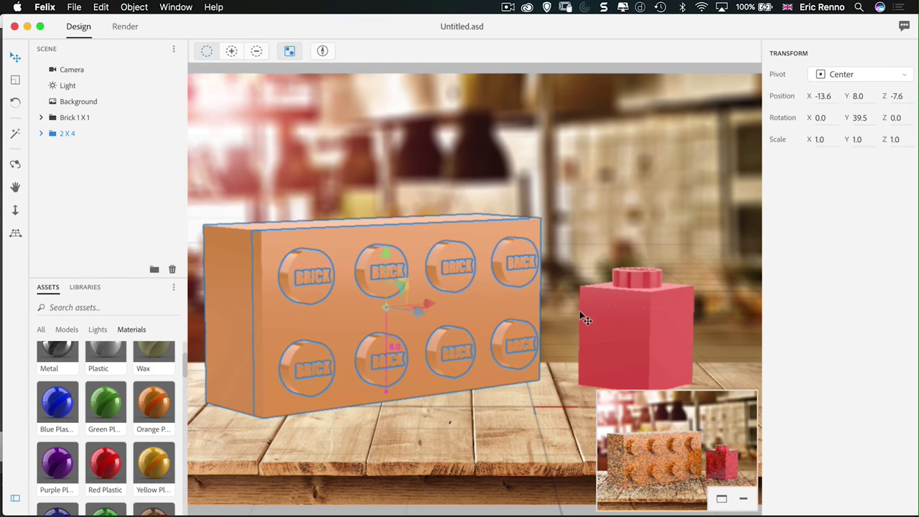
Move the red 1 X 1 brick left and forward, in front of the 2 X 4
{"action": "left_click", "coordinate": [606, 327]}
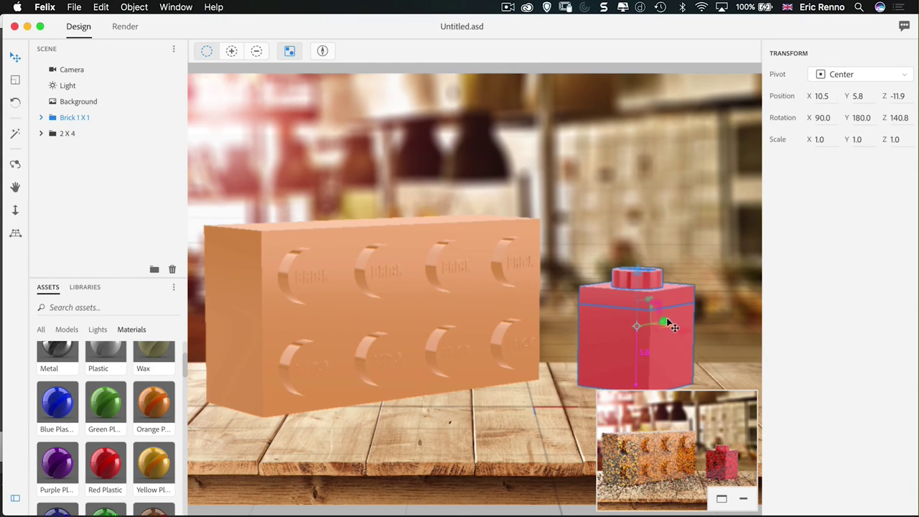
{"action": "left_click_drag", "start_coordinate": [657, 325], "coordinate": [551, 374]}
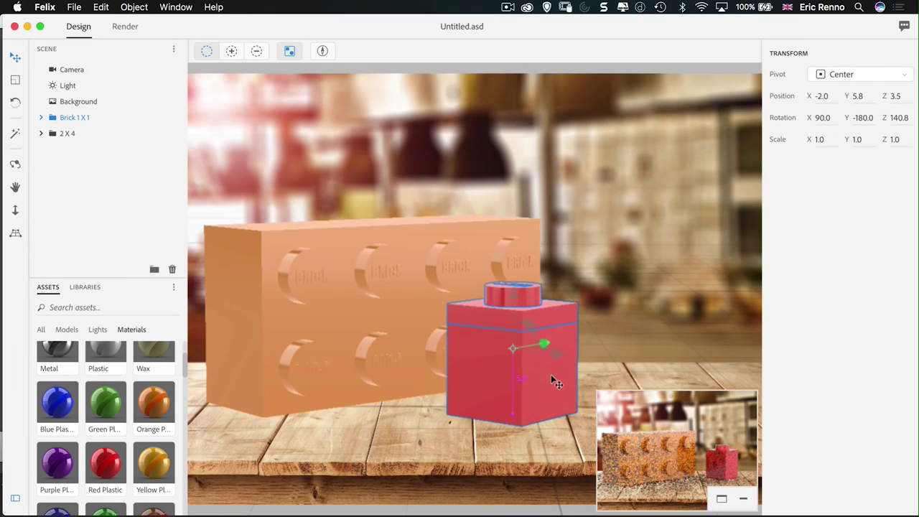
{"action": "left_click", "coordinate": [399, 359]}
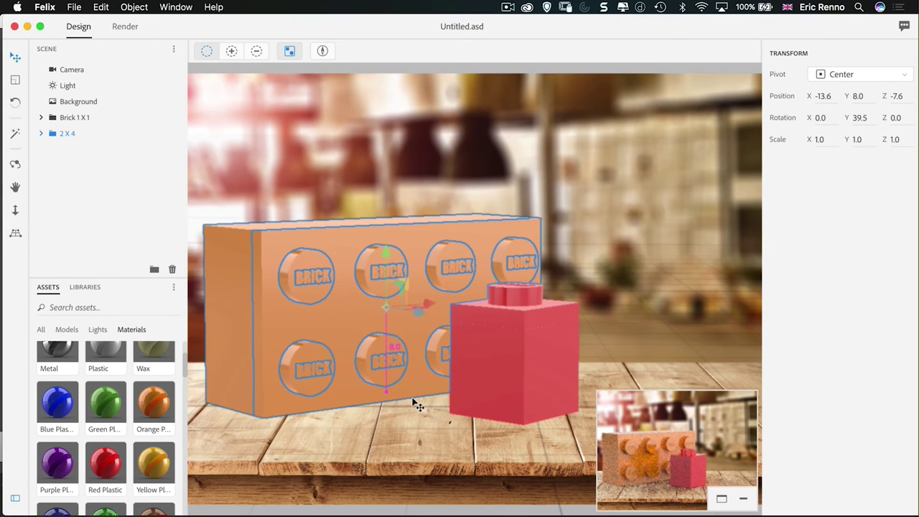
Paste a linked copy of the 2 X 4 brick and slide it near the original
{"action": "left_click", "coordinate": [102, 7]}
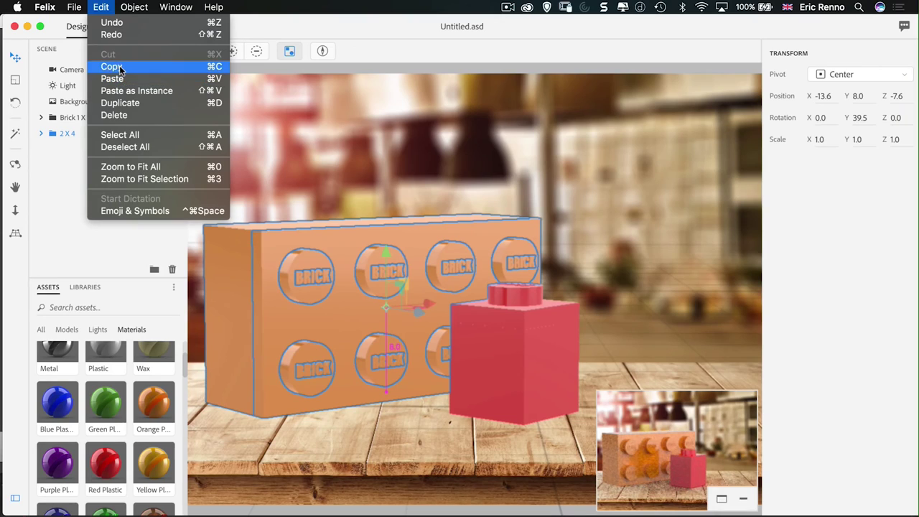
{"action": "left_click", "coordinate": [111, 66]}
{"action": "left_click", "coordinate": [101, 7]}
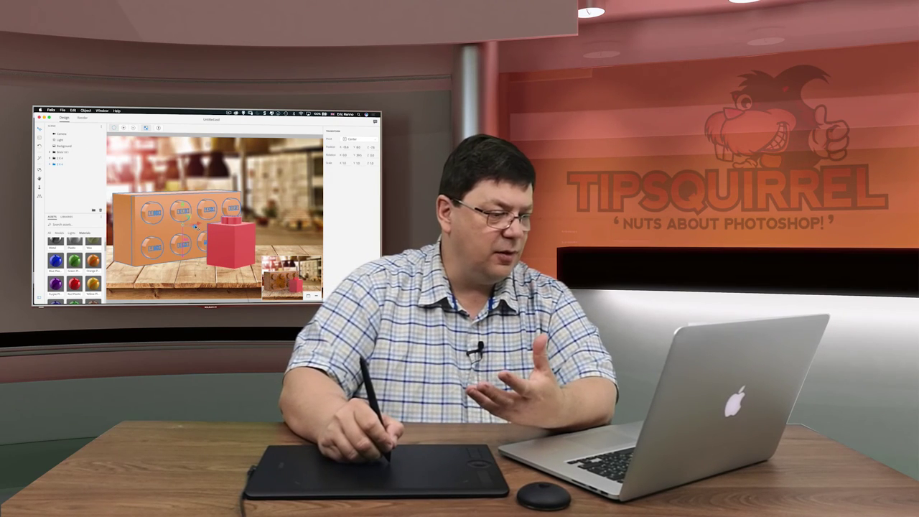
{"action": "left_click_drag", "start_coordinate": [194, 227], "coordinate": [219, 227]}
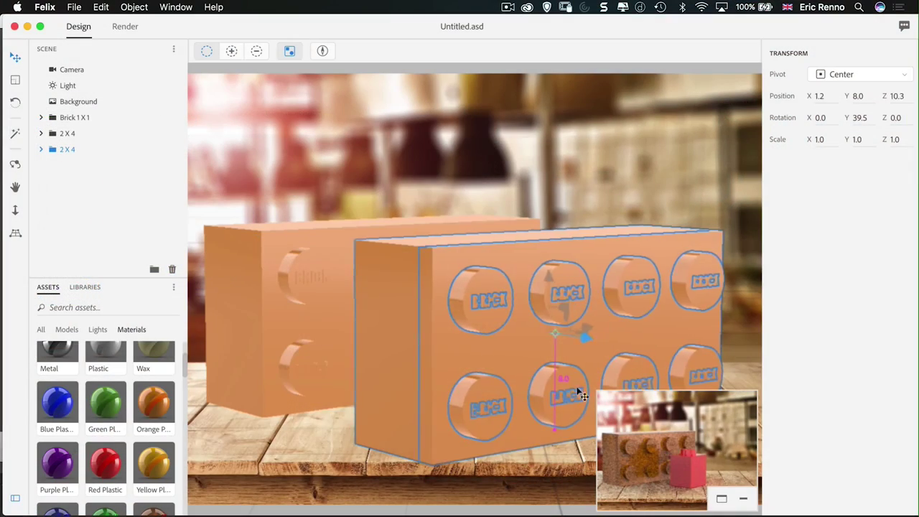
{"action": "left_click_drag", "start_coordinate": [580, 390], "coordinate": [519, 339]}
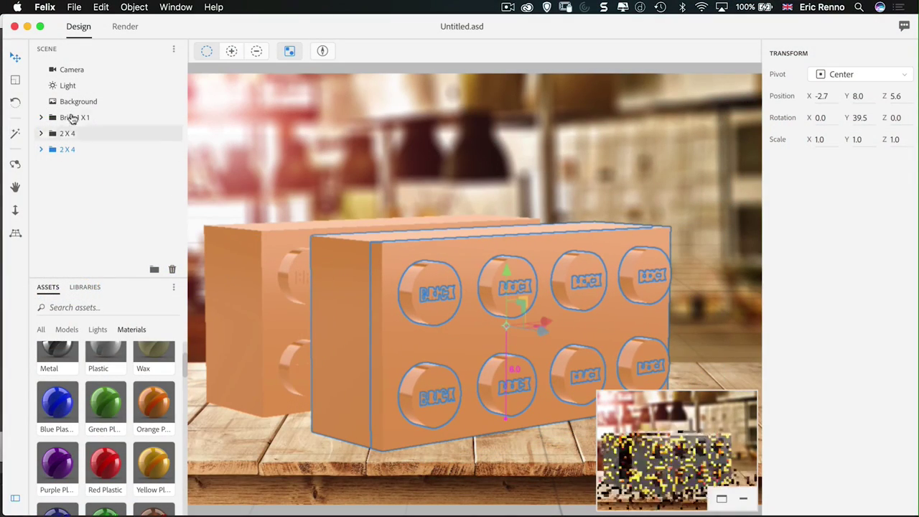
Turn the copy to show its hollow underside and move it to X 17.8, Z -13.6
{"action": "left_click", "coordinate": [15, 103]}
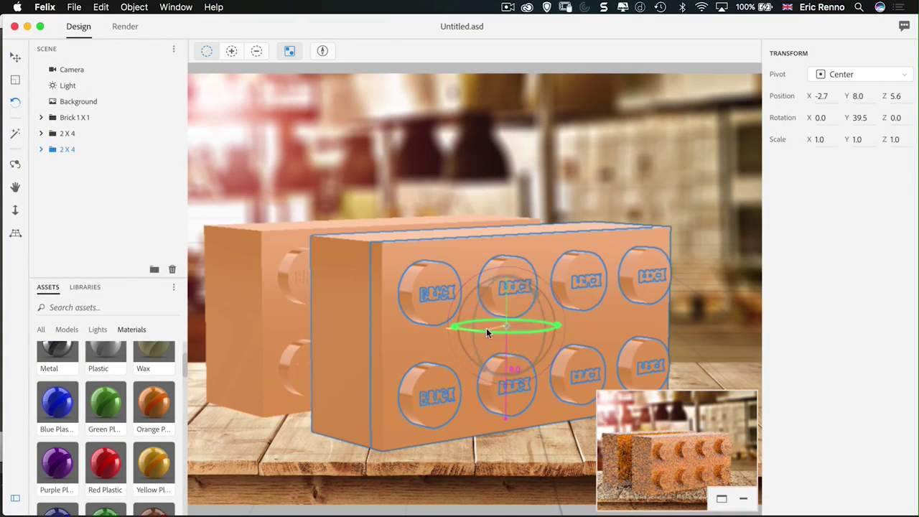
{"action": "left_click_drag", "start_coordinate": [485, 329], "coordinate": [544, 339]}
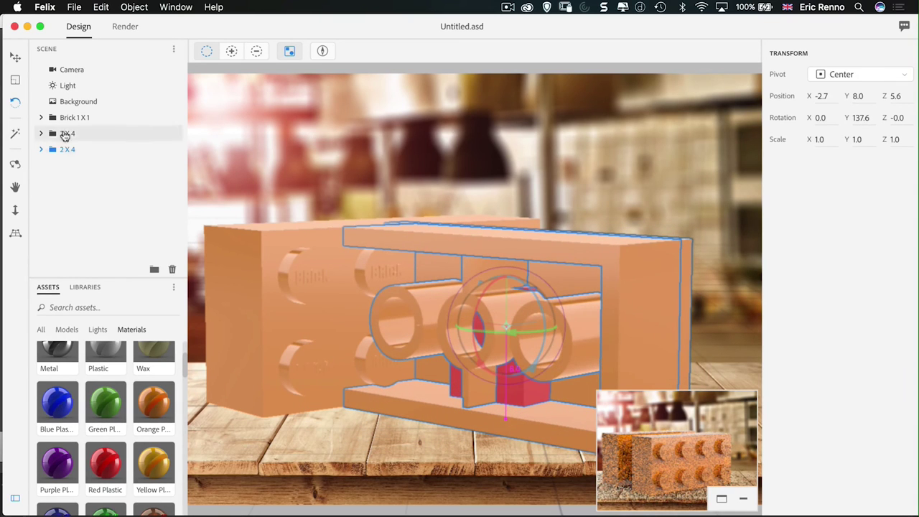
{"action": "left_click", "coordinate": [15, 57]}
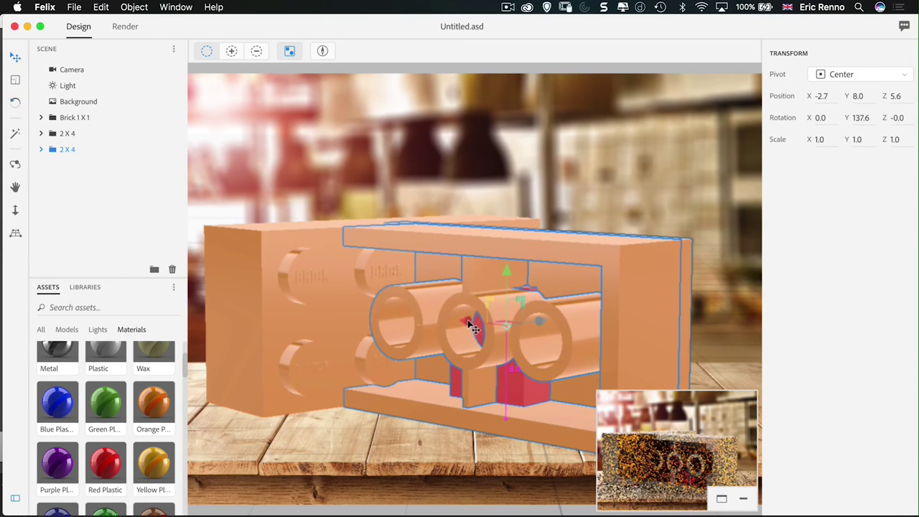
{"action": "left_click_drag", "start_coordinate": [470, 327], "coordinate": [491, 327]}
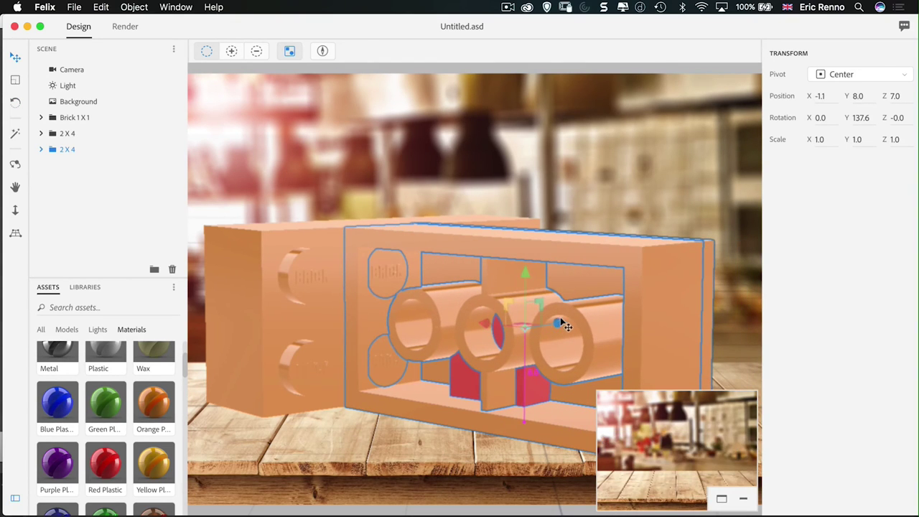
{"action": "left_click_drag", "start_coordinate": [564, 325], "coordinate": [737, 231]}
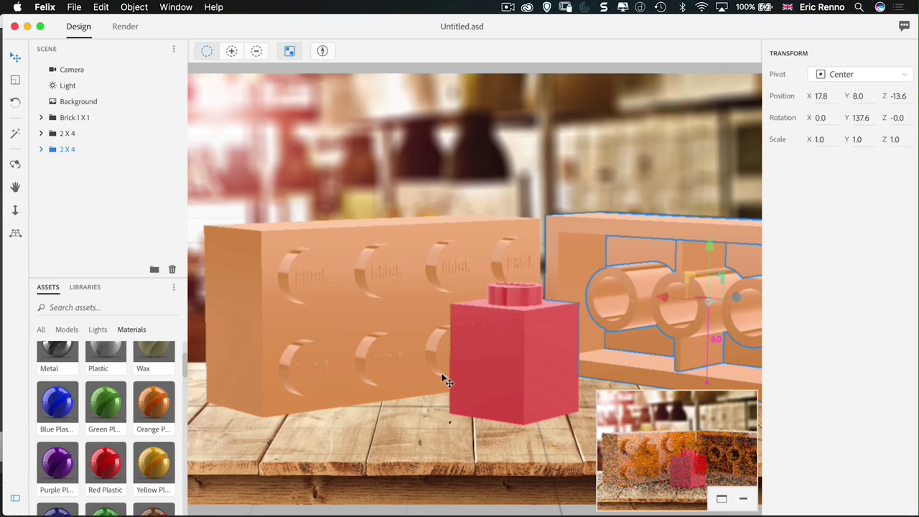
Scale both 2 X 4 bricks to 0.5 on X, Y and Z
{"action": "left_click", "coordinate": [439, 320]}
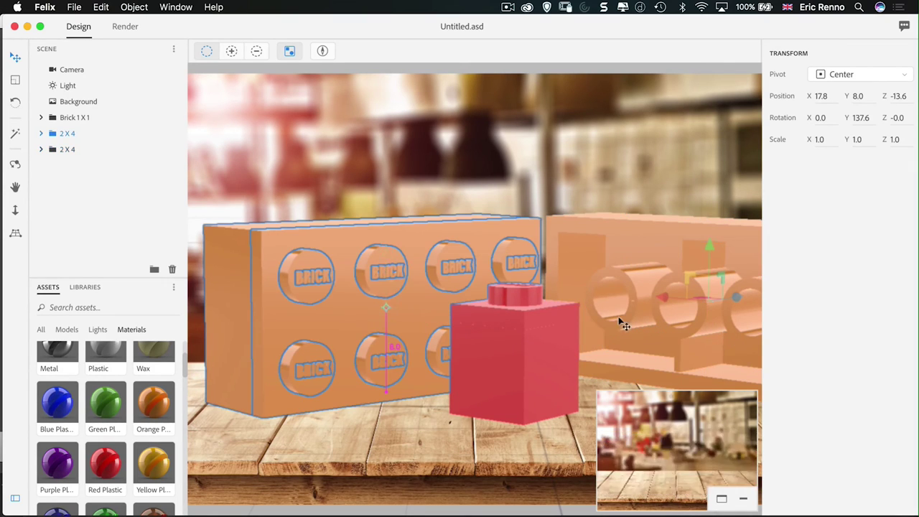
{"action": "left_click", "coordinate": [822, 139]}
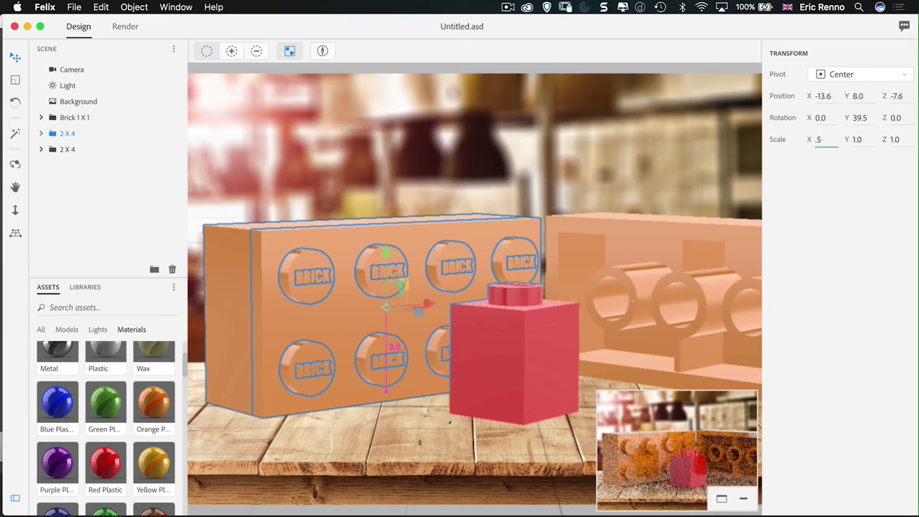
{"action": "key", "text": "Tab"}
{"action": "type", "text": ".5"}
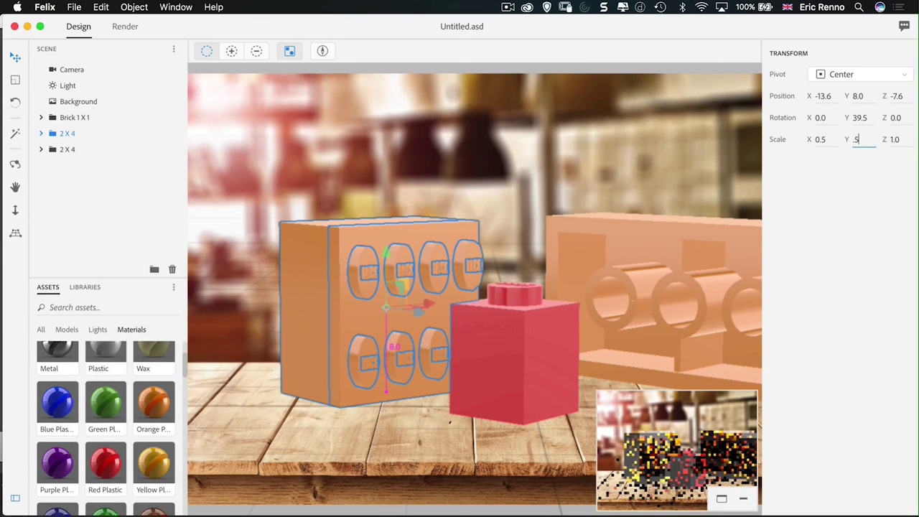
{"action": "type", "text": ".5"}
{"action": "key", "text": "Return"}
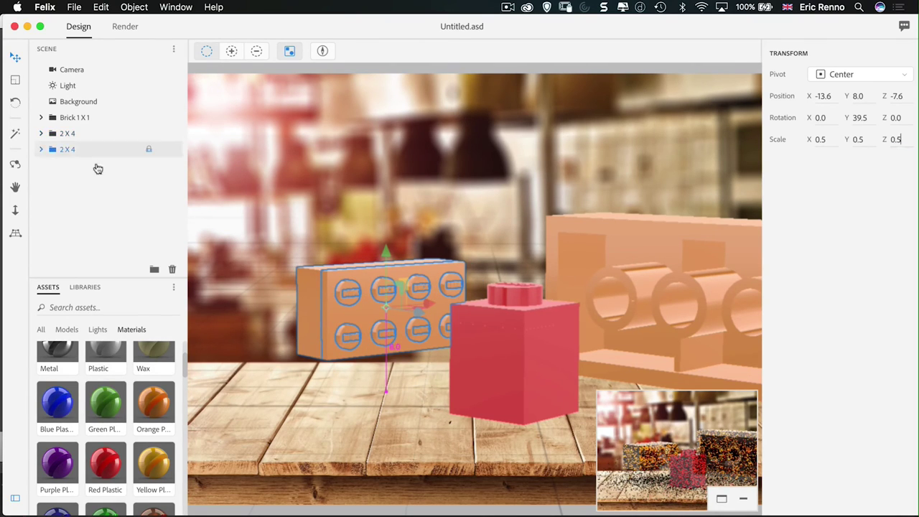
{"action": "left_click", "coordinate": [601, 236]}
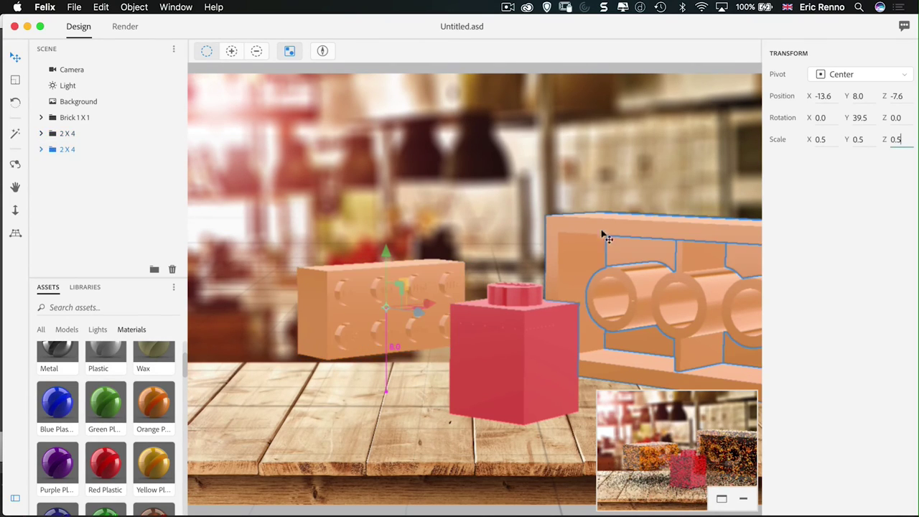
{"action": "left_click", "coordinate": [822, 140]}
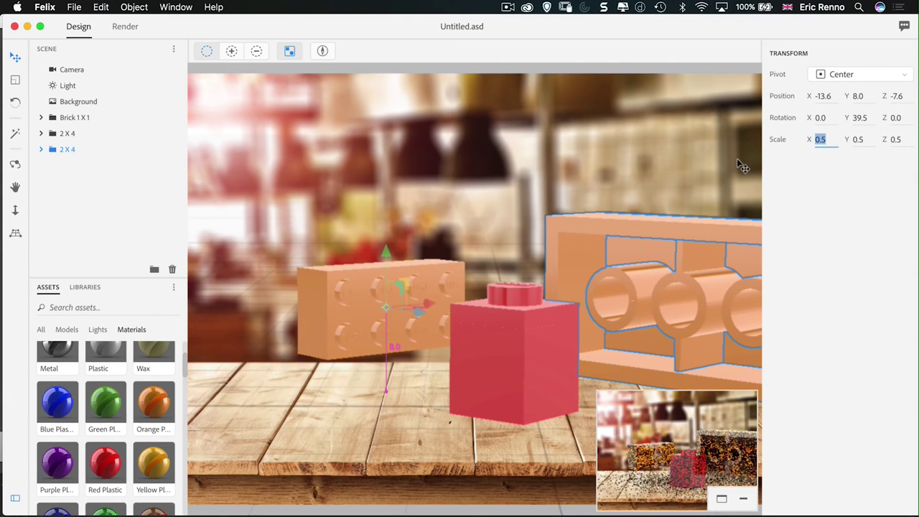
{"action": "key", "text": "Tab"}
{"action": "key", "text": "Tab"}
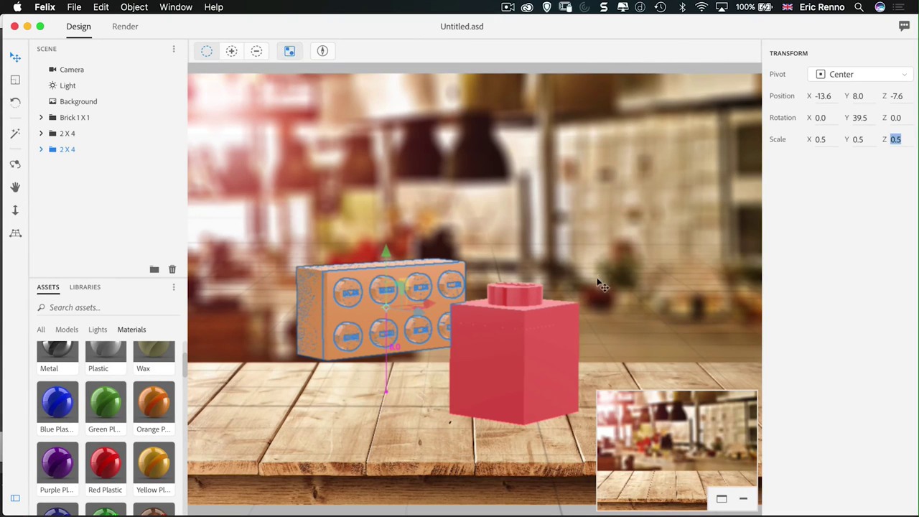
Scale the red 1x1 brick to 0.5 and set it on the table at X -9.8, Y 1.9, Z -3.0
{"action": "left_click", "coordinate": [544, 349]}
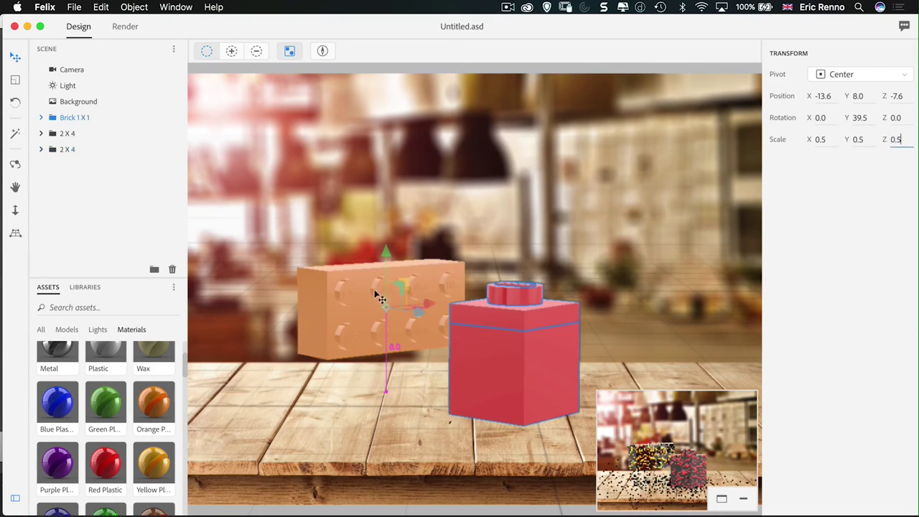
{"action": "double_click", "coordinate": [810, 141]}
{"action": "key", "text": "Tab"}
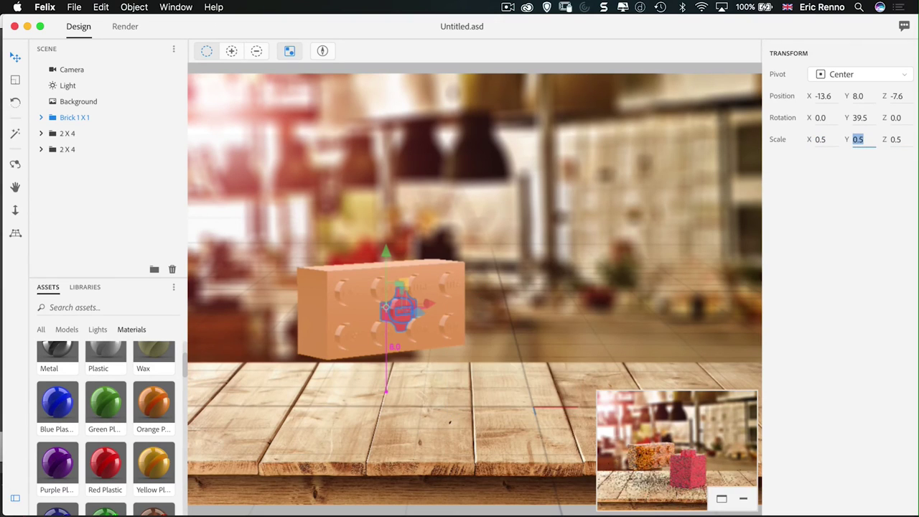
{"action": "key", "text": "Tab"}
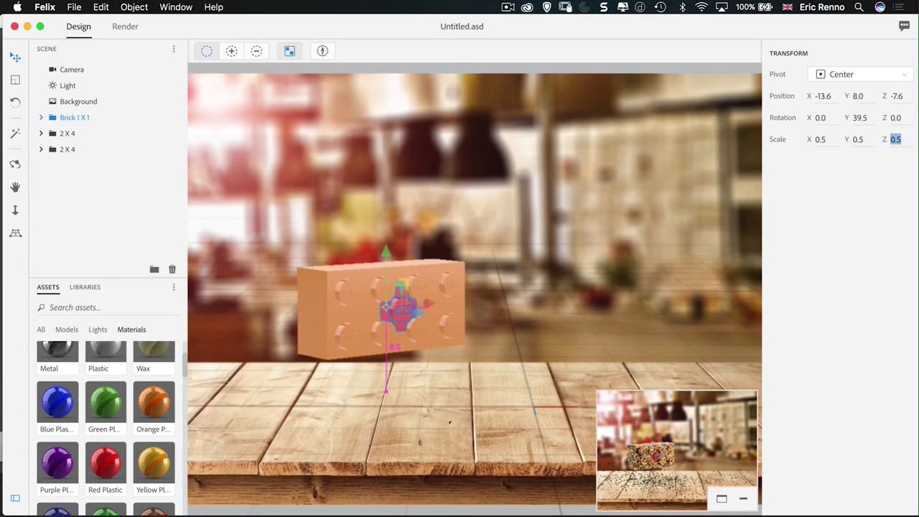
{"action": "left_click_drag", "start_coordinate": [423, 312], "coordinate": [450, 318]}
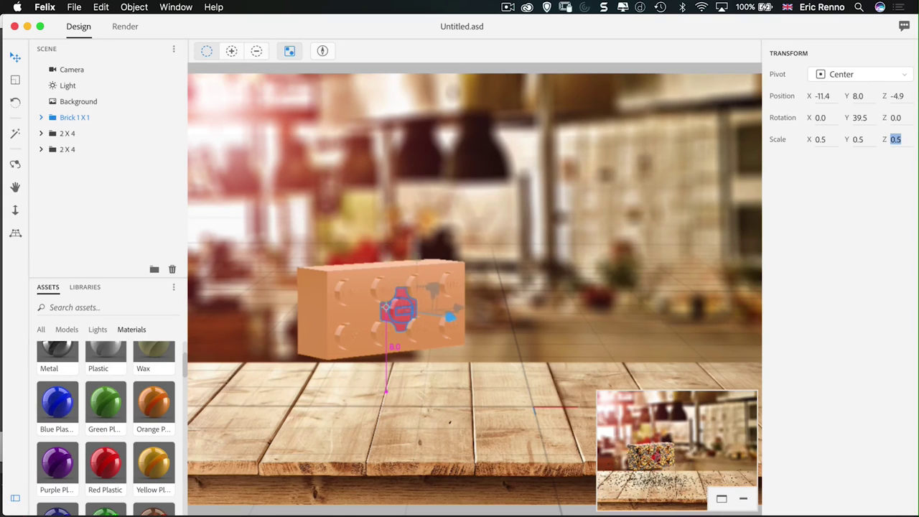
{"action": "left_click_drag", "start_coordinate": [387, 309], "coordinate": [425, 314]}
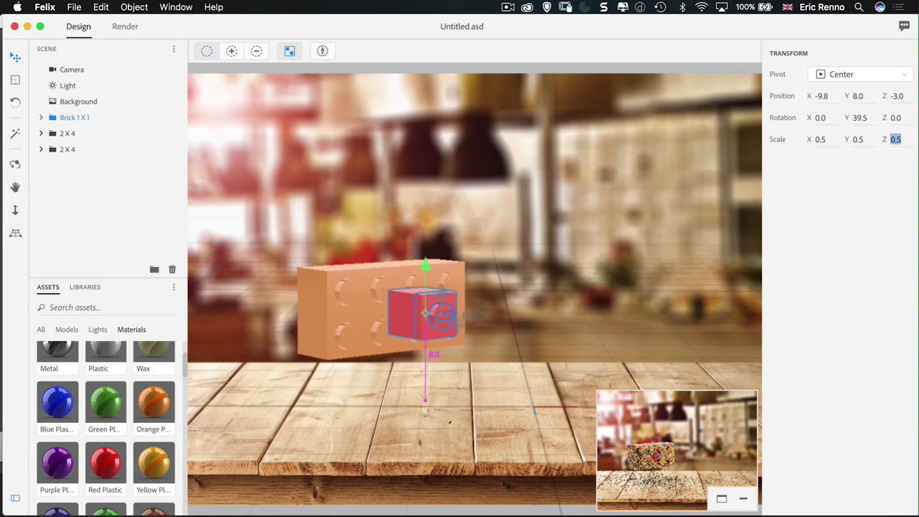
{"action": "left_click_drag", "start_coordinate": [462, 355], "coordinate": [462, 399]}
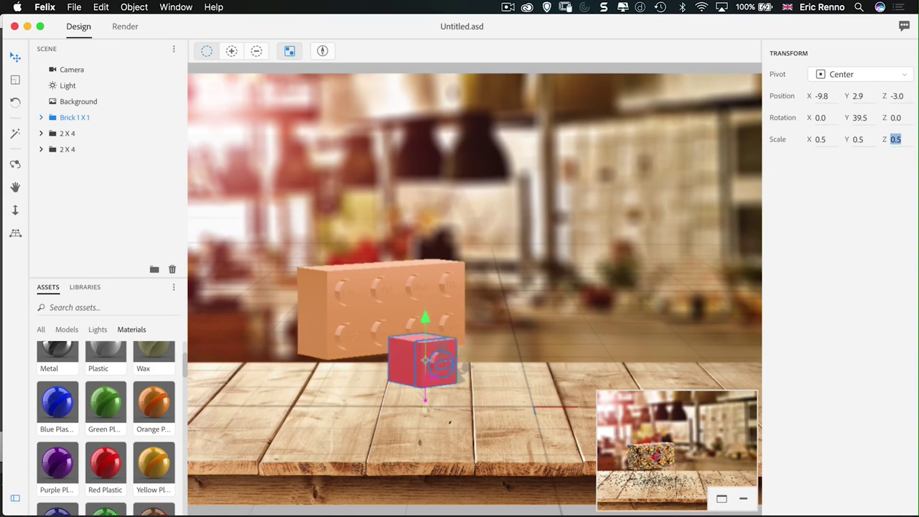
{"action": "left_click_drag", "start_coordinate": [425, 359], "coordinate": [425, 377]}
Move one 2x4 brick to the front left and the other to the right side
{"action": "left_click", "coordinate": [426, 302]}
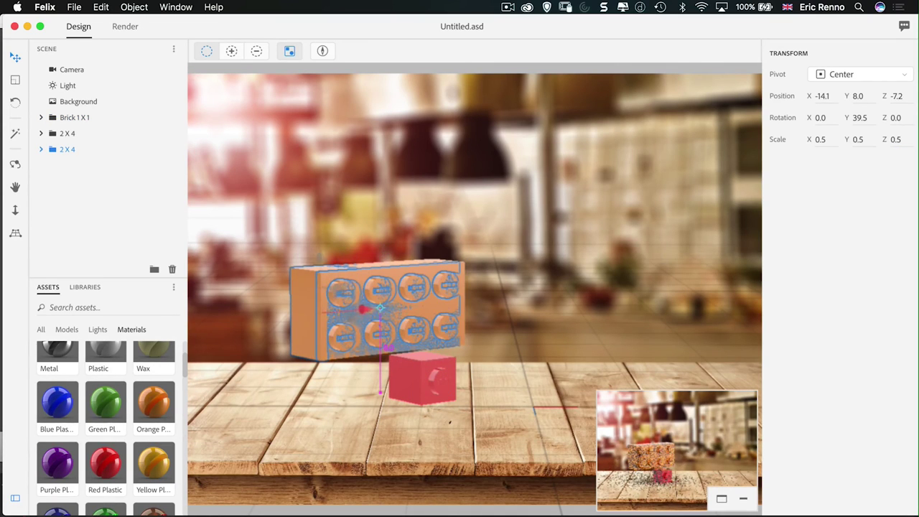
{"action": "left_click_drag", "start_coordinate": [380, 307], "coordinate": [313, 355]}
{"action": "left_click", "coordinate": [428, 303]}
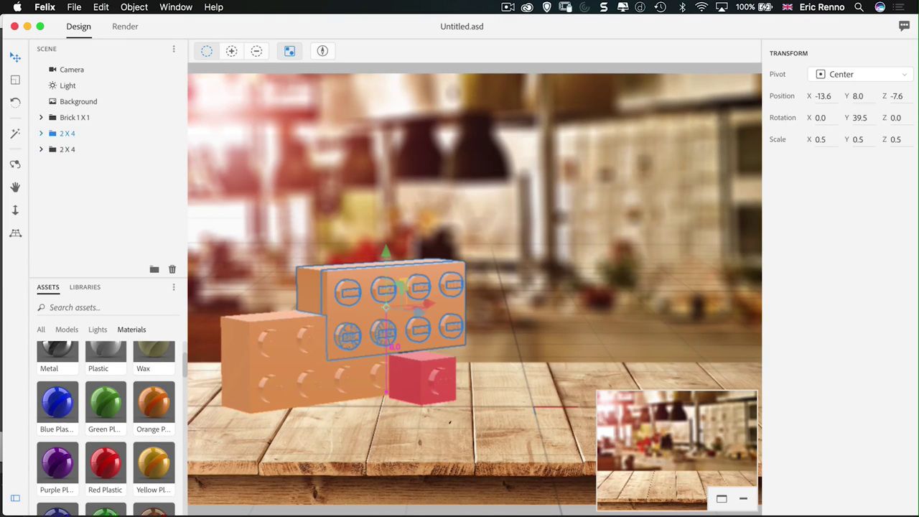
{"action": "left_click_drag", "start_coordinate": [418, 312], "coordinate": [605, 341]}
Rotate the right 2x4 to show its hollow underside and lower it to X 3.6, Y 4.1, Z -3.3
{"action": "key", "text": "r"}
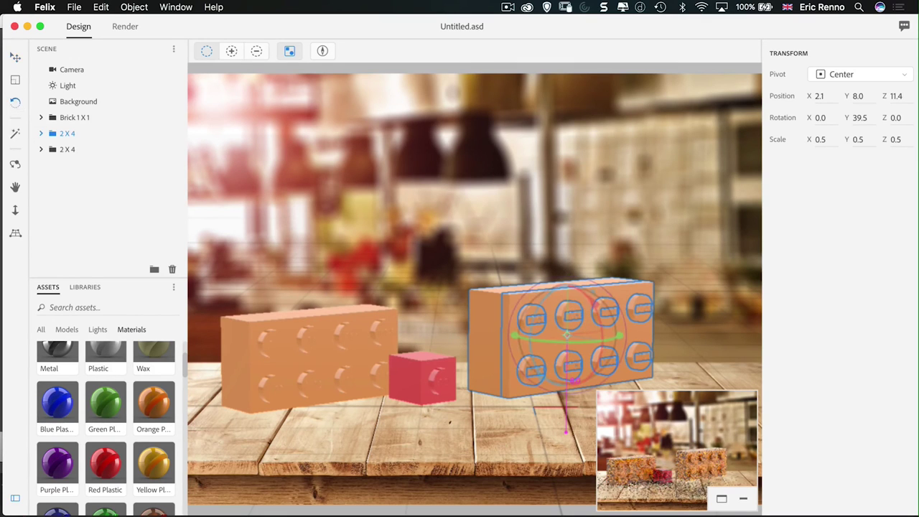
{"action": "left_click_drag", "start_coordinate": [607, 336], "coordinate": [533, 337]}
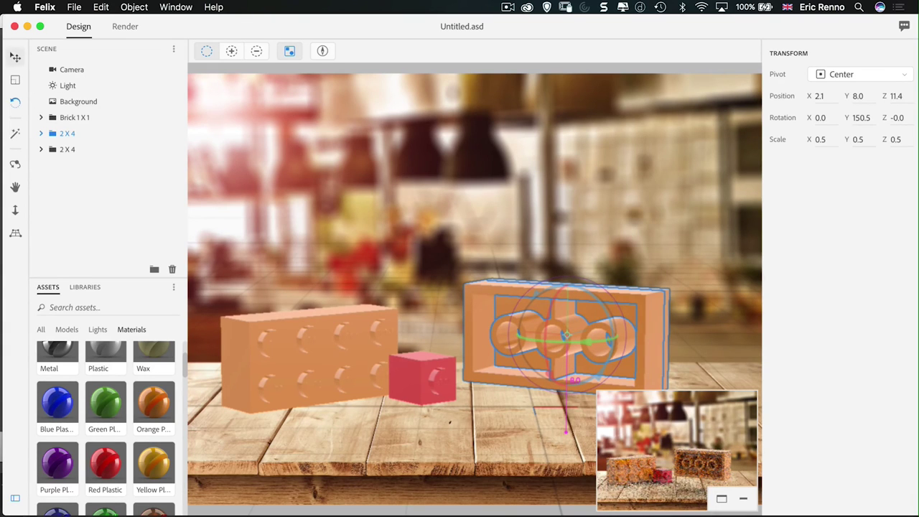
{"action": "key", "text": "v"}
{"action": "left_click_drag", "start_coordinate": [566, 334], "coordinate": [569, 357]}
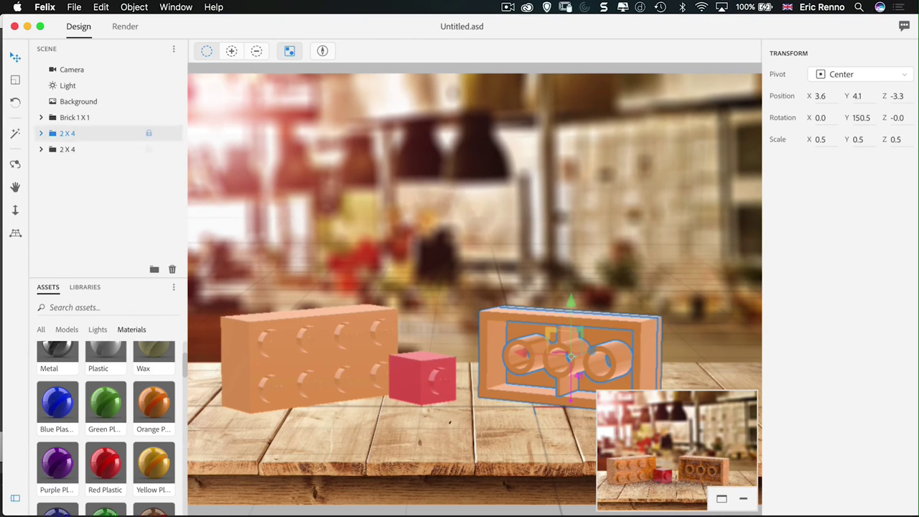
Apply Green Plastic to the 2 X 4 group's Lid, Text, Knobs and Tubes parts
{"action": "left_click", "coordinate": [41, 133]}
{"action": "left_click_drag", "start_coordinate": [106, 402], "coordinate": [79, 213]}
{"action": "left_click_drag", "start_coordinate": [105, 407], "coordinate": [74, 165]}
{"action": "left_click_drag", "start_coordinate": [79, 213], "coordinate": [76, 181]}
{"action": "left_click_drag", "start_coordinate": [106, 407], "coordinate": [79, 197]}
{"action": "left_click_drag", "start_coordinate": [106, 407], "coordinate": [79, 213]}
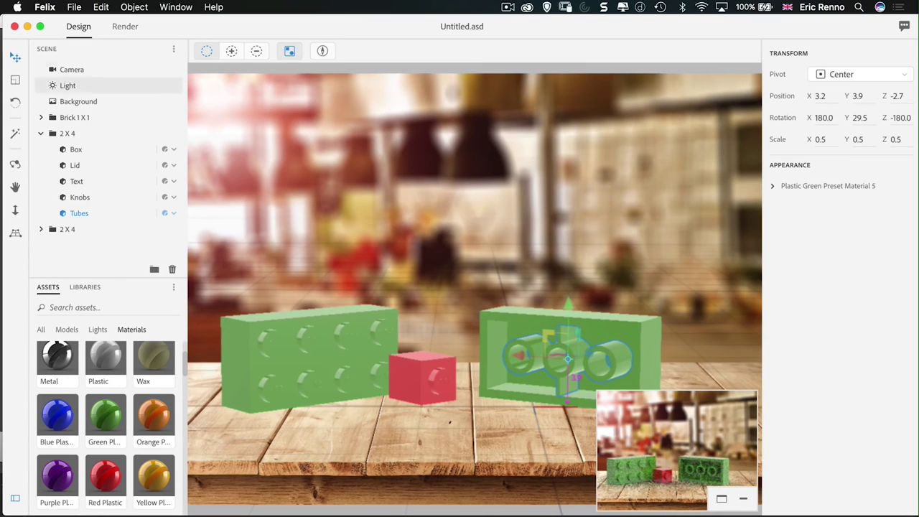
{"action": "left_click", "coordinate": [105, 9]}
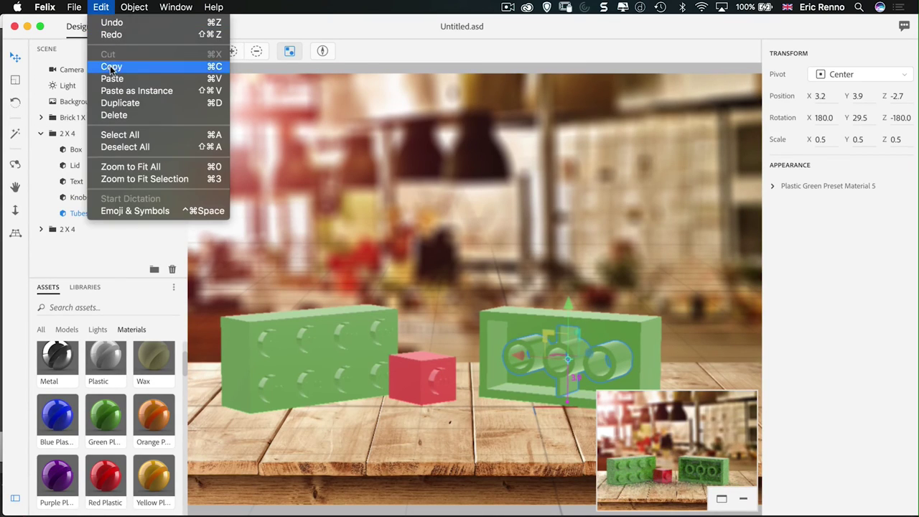
Paste a trial copy of the Tubes part, move it, then undo it three times
{"action": "left_click", "coordinate": [102, 8]}
{"action": "left_click", "coordinate": [102, 8]}
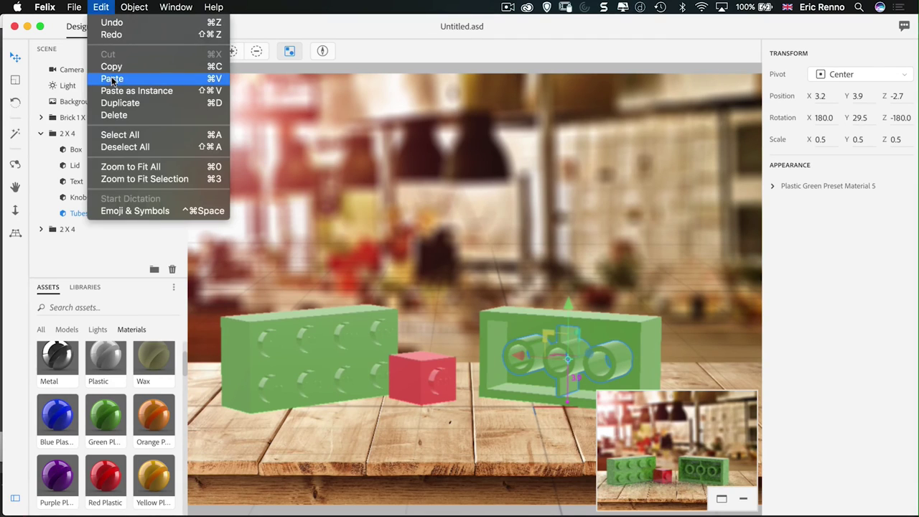
{"action": "left_click", "coordinate": [112, 81]}
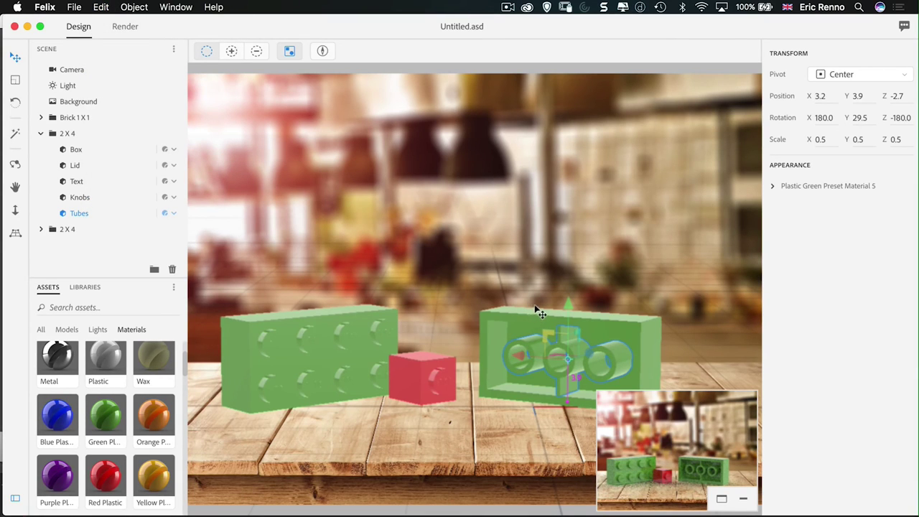
{"action": "left_click_drag", "start_coordinate": [523, 355], "coordinate": [597, 375]}
{"action": "key", "text": "super+z"}
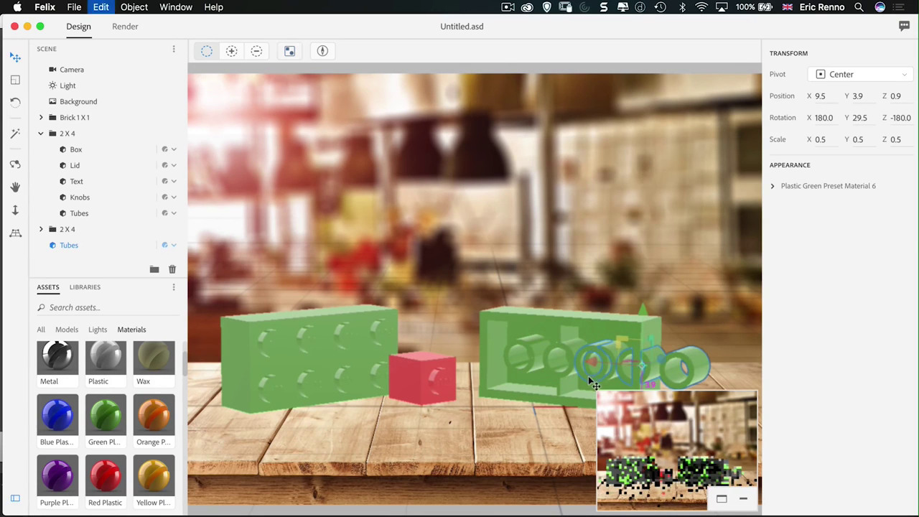
{"action": "key", "text": "super+z"}
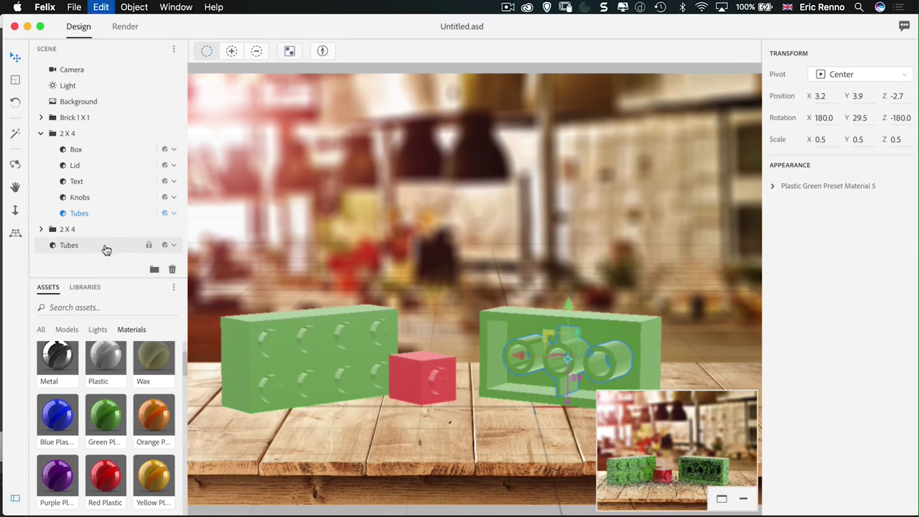
{"action": "key", "text": "super+z"}
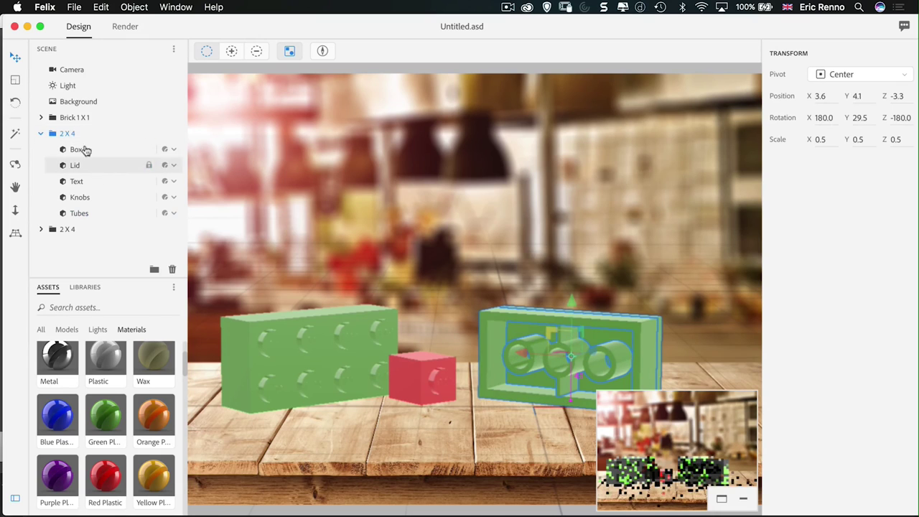
Copy the whole green 2 X 4 group and paste a duplicate brick
{"action": "left_click", "coordinate": [53, 137]}
{"action": "left_click", "coordinate": [42, 134]}
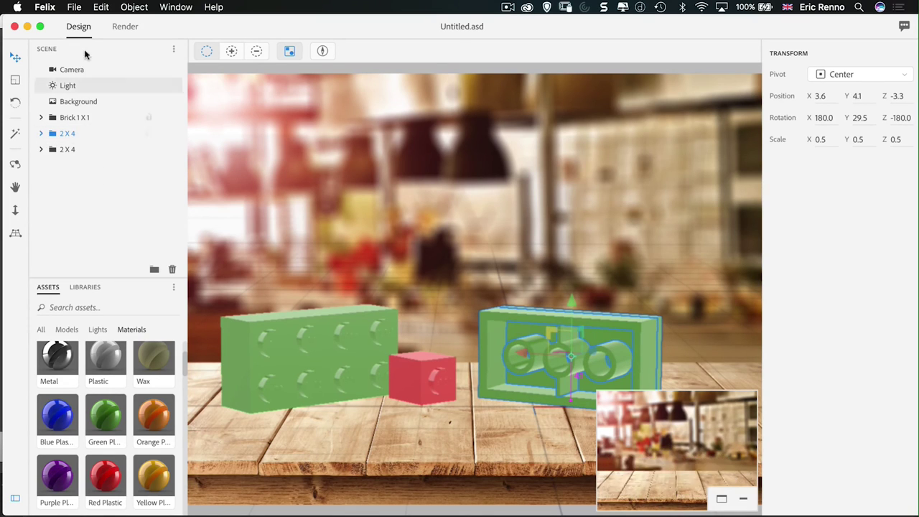
{"action": "left_click", "coordinate": [77, 9]}
{"action": "mouse_move", "coordinate": [96, 9]}
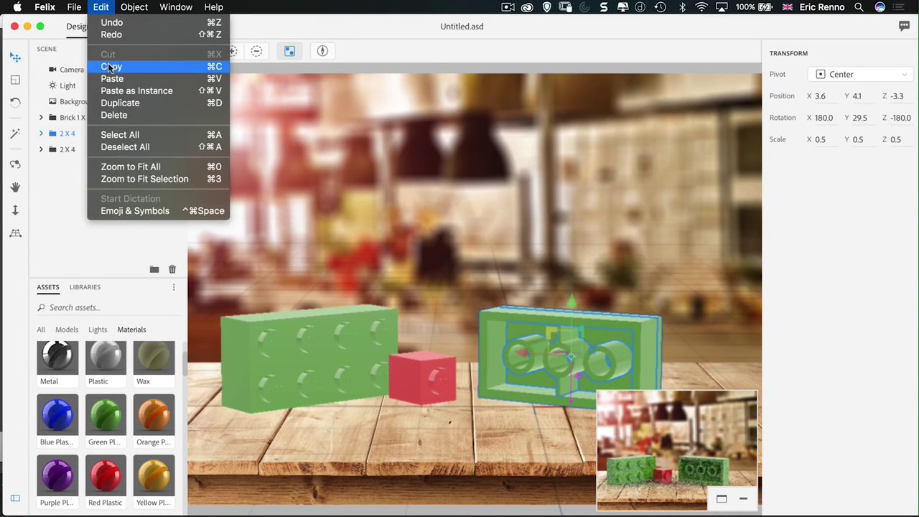
{"action": "left_click", "coordinate": [109, 66]}
{"action": "left_click", "coordinate": [102, 8]}
{"action": "left_click", "coordinate": [113, 77]}
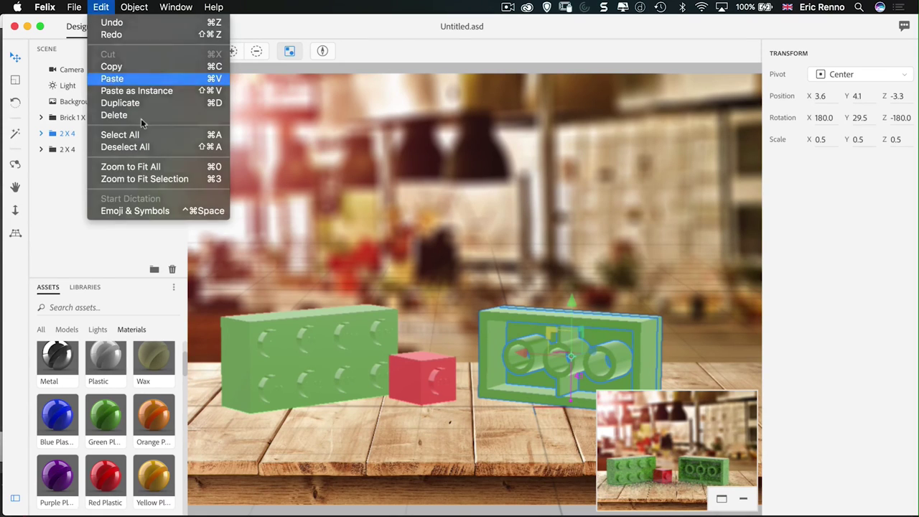
Tip the pasted 2 X 4 brick onto its side with X rotation exactly 90
{"action": "left_click", "coordinate": [16, 105]}
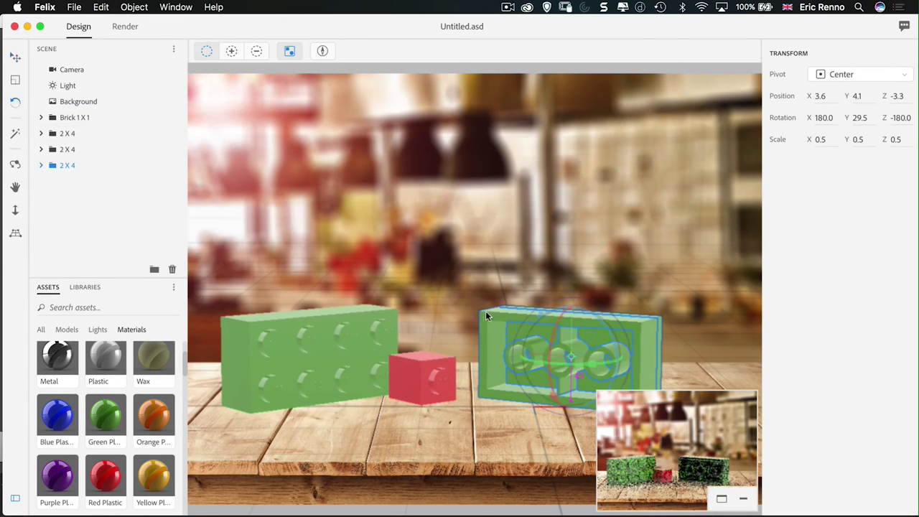
{"action": "left_click_drag", "start_coordinate": [549, 360], "coordinate": [659, 237]}
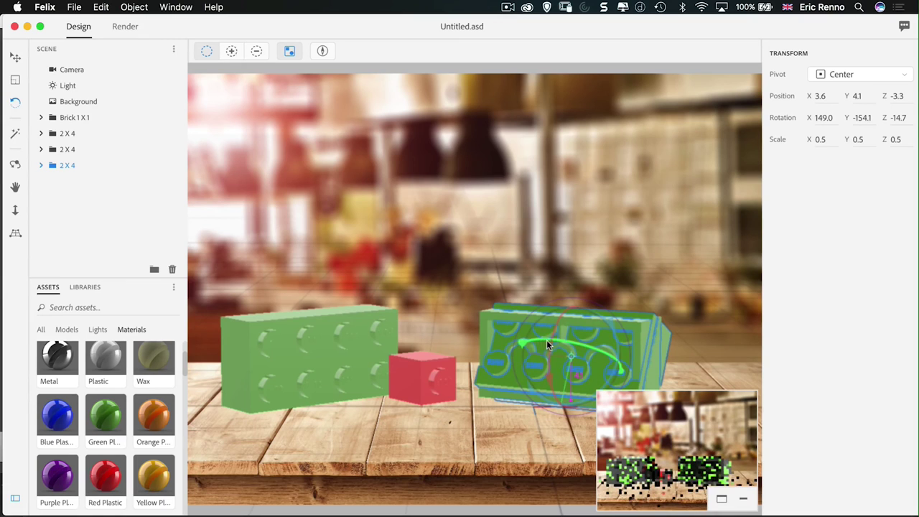
{"action": "left_click_drag", "start_coordinate": [549, 340], "coordinate": [574, 304]}
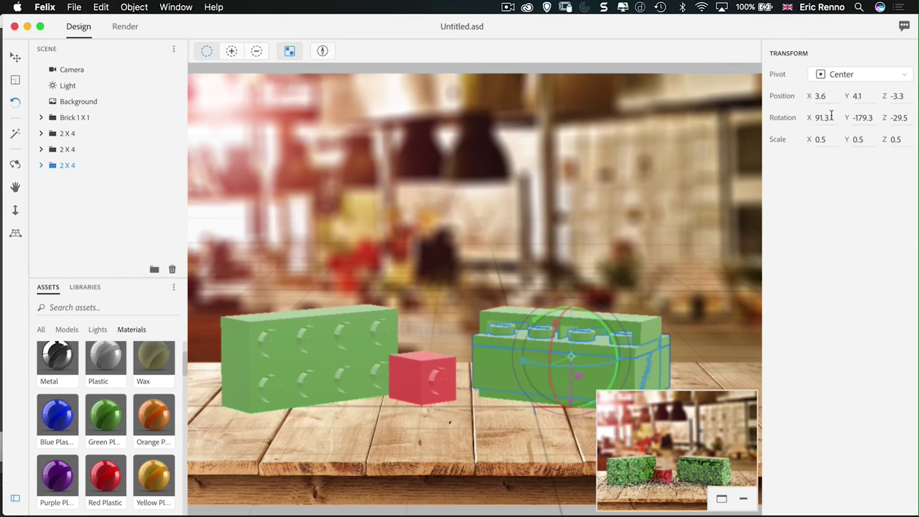
{"action": "left_click", "coordinate": [803, 119]}
{"action": "type", "text": "90"}
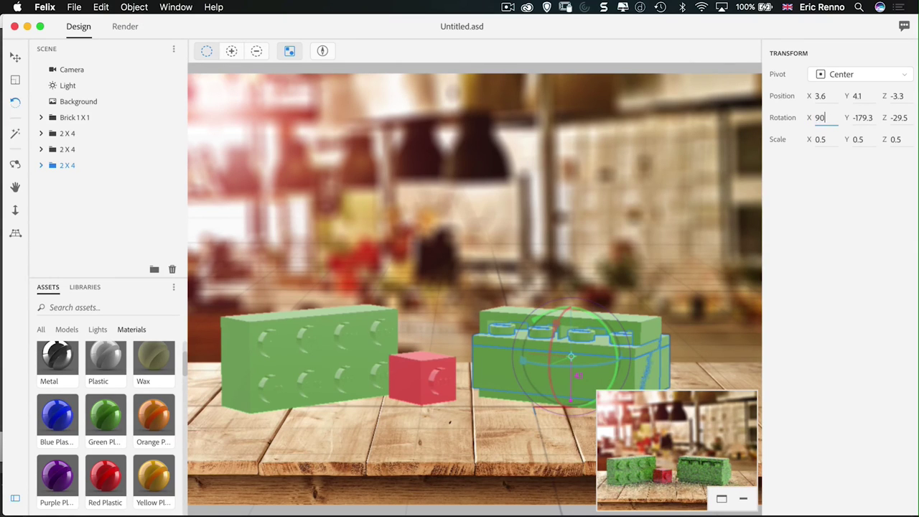
{"action": "key", "text": "Return"}
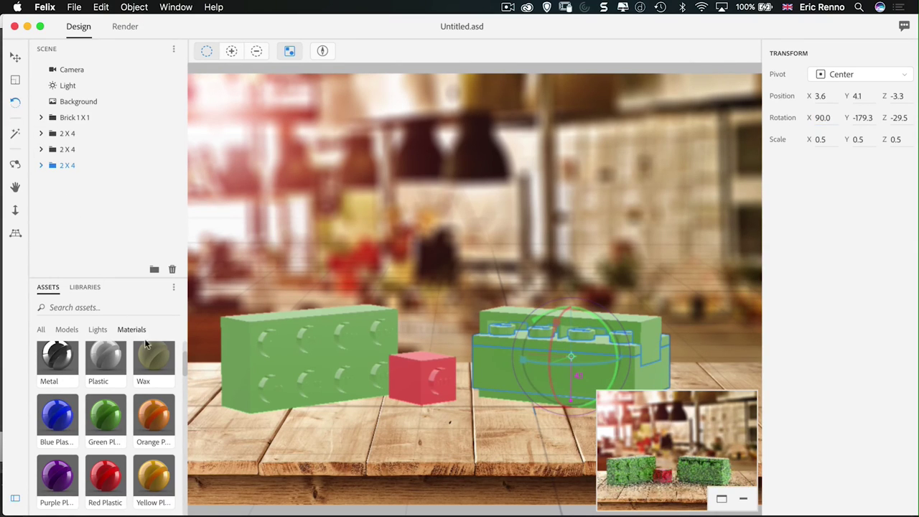
Apply Wood American Cherry to the third 2 X 4 brick's parts, including Box and Lid
{"action": "left_click_drag", "start_coordinate": [185, 367], "coordinate": [198, 509]}
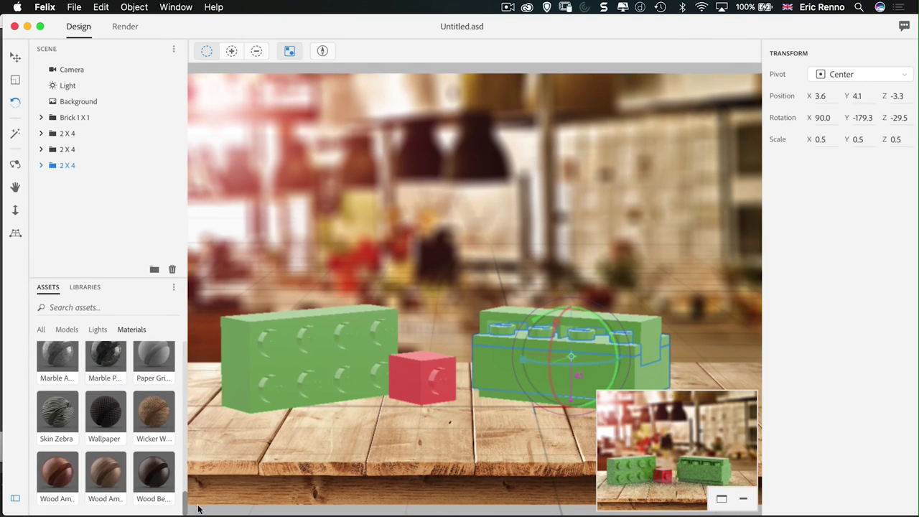
{"action": "left_click_drag", "start_coordinate": [57, 454], "coordinate": [60, 183]}
{"action": "left_click", "coordinate": [41, 166]}
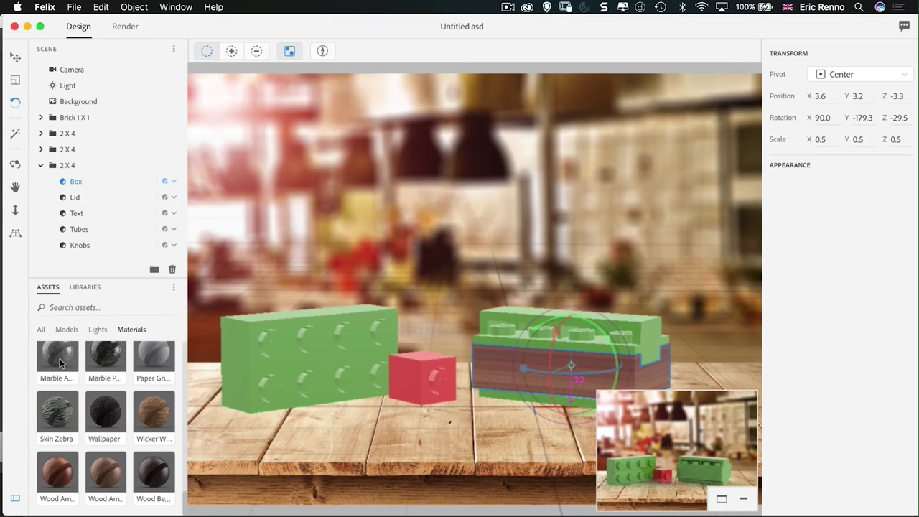
{"action": "left_click_drag", "start_coordinate": [58, 467], "coordinate": [61, 198]}
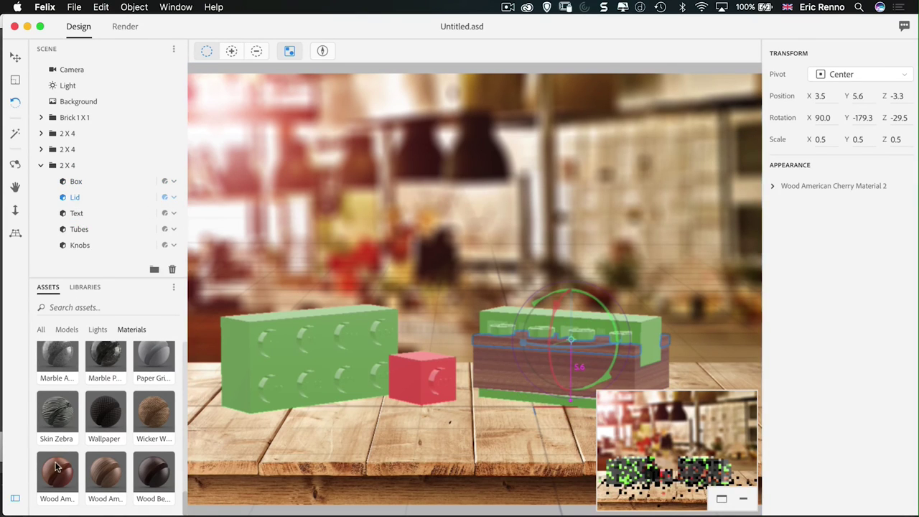
{"action": "left_click_drag", "start_coordinate": [57, 467], "coordinate": [79, 229]}
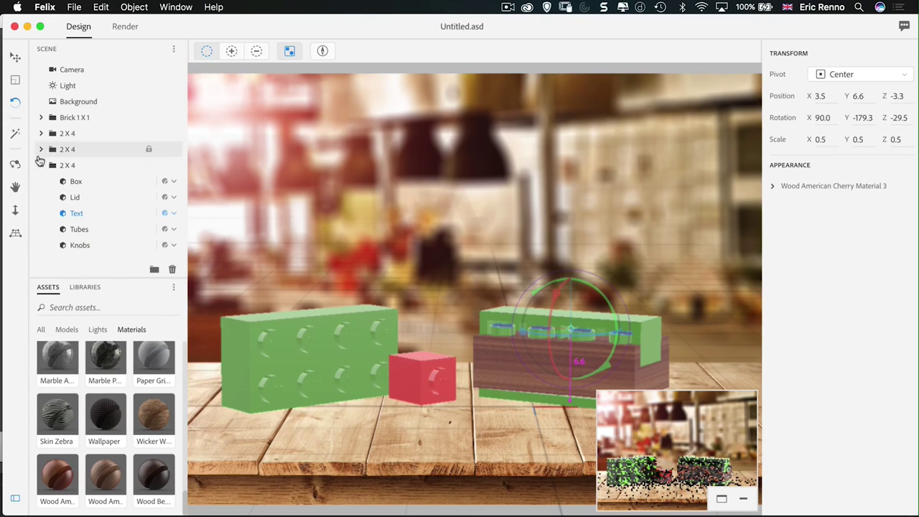
{"action": "left_click", "coordinate": [42, 167]}
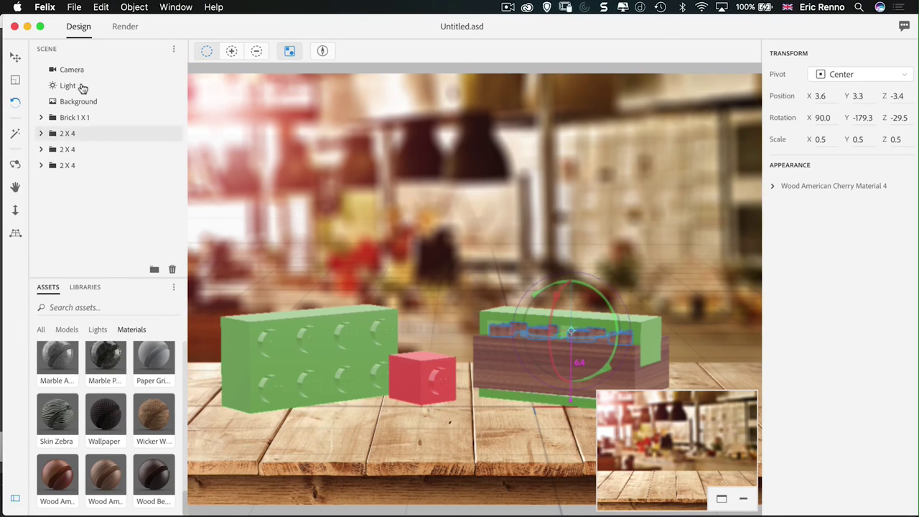
Raise the Knobs part above the brick, then bring it back down
{"action": "left_click", "coordinate": [15, 58]}
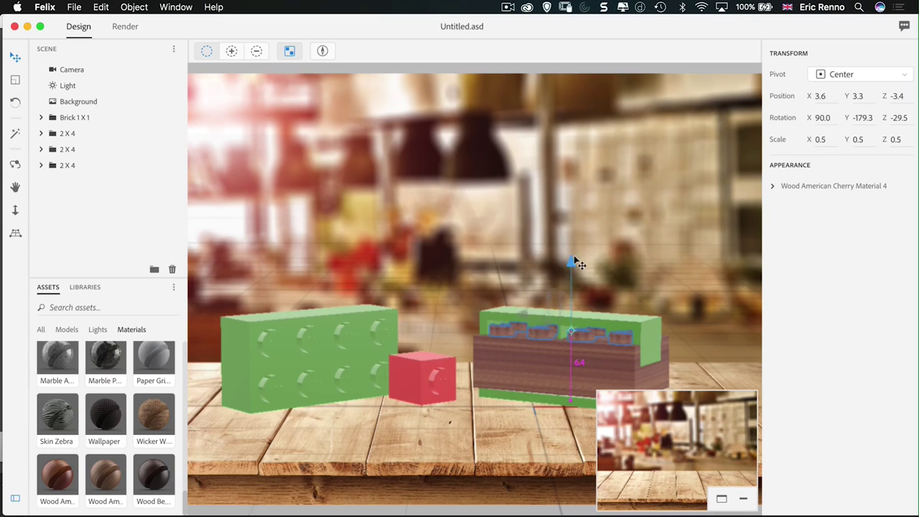
{"action": "left_click_drag", "start_coordinate": [571, 278], "coordinate": [580, 255]}
{"action": "key", "text": "super+d"}
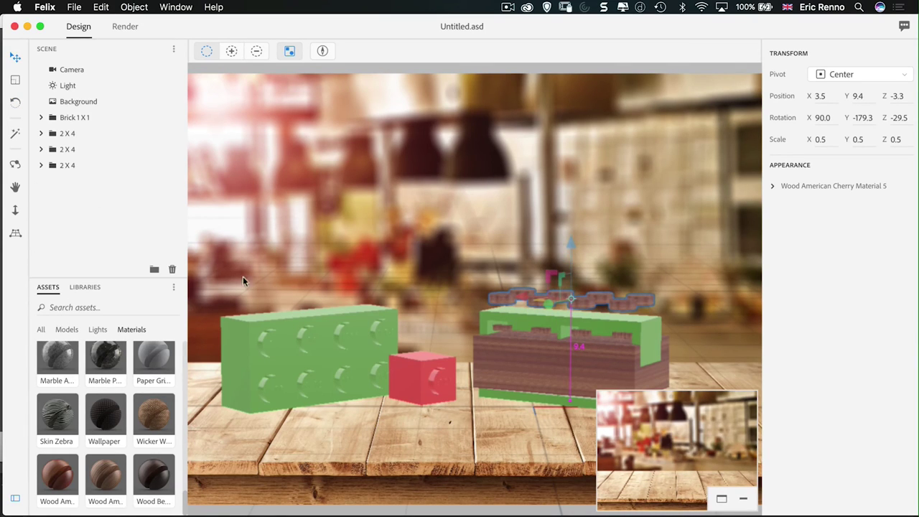
{"action": "key", "text": "Down"}
{"action": "key", "text": "Down"}
{"action": "key", "text": "Down"}
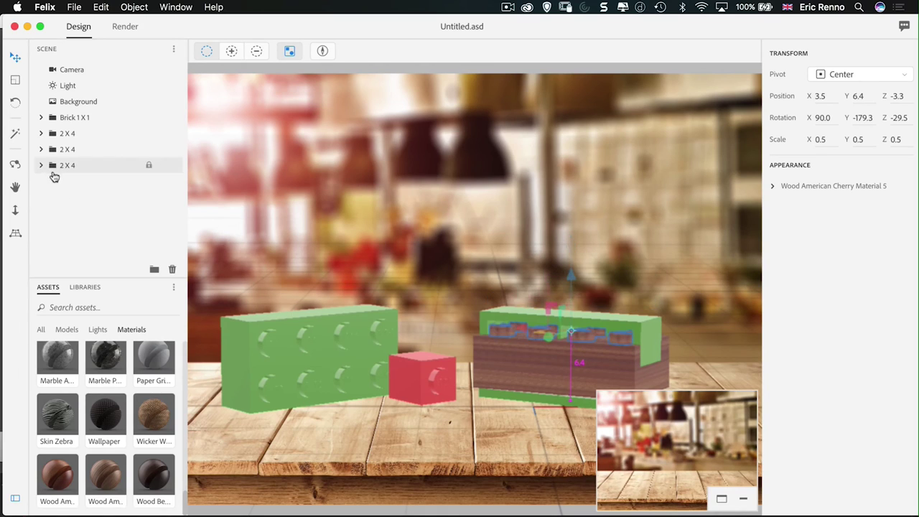
Lift the wooden 2 X 4 brick onto the right-hand green brick and nudge it sideways
{"action": "left_click", "coordinate": [54, 167]}
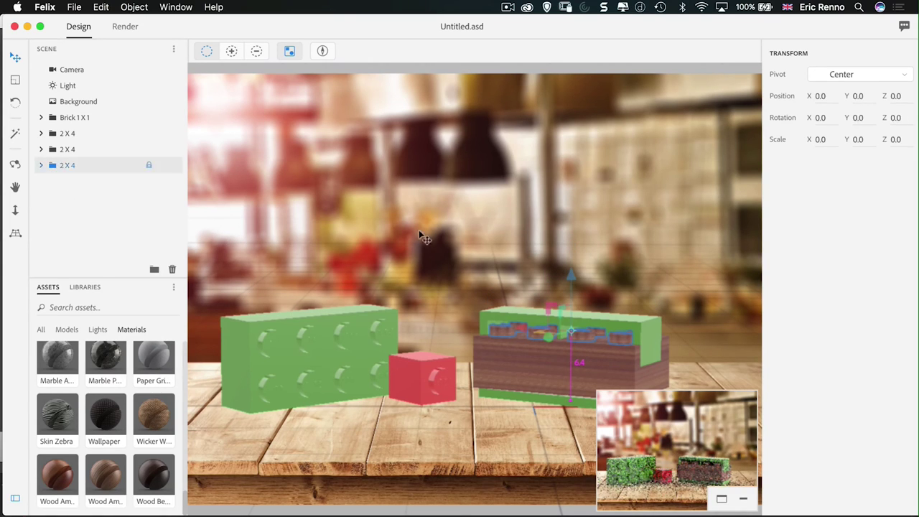
{"action": "left_click_drag", "start_coordinate": [574, 301], "coordinate": [571, 222]}
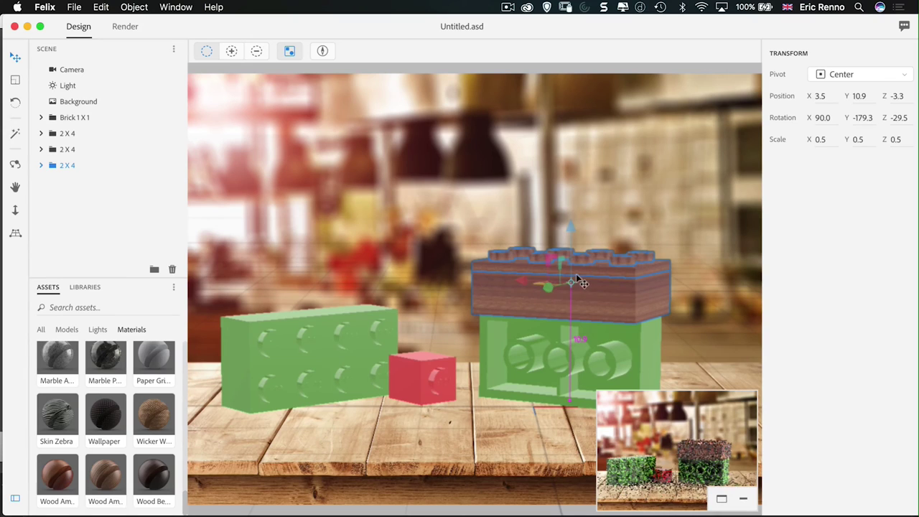
{"action": "mouse_move", "coordinate": [530, 281]}
{"action": "left_mouse_down"}
{"action": "mouse_move", "coordinate": [537, 286]}
{"action": "mouse_move", "coordinate": [520, 282]}
{"action": "left_mouse_up"}
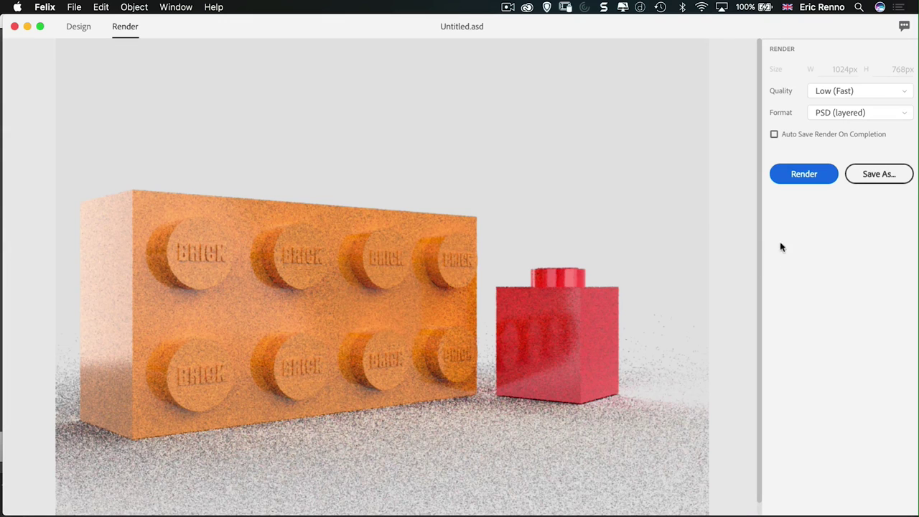
Start a fresh render of the stacked-brick scene, replacing the old one, then cancel it partway
{"action": "left_click", "coordinate": [814, 179]}
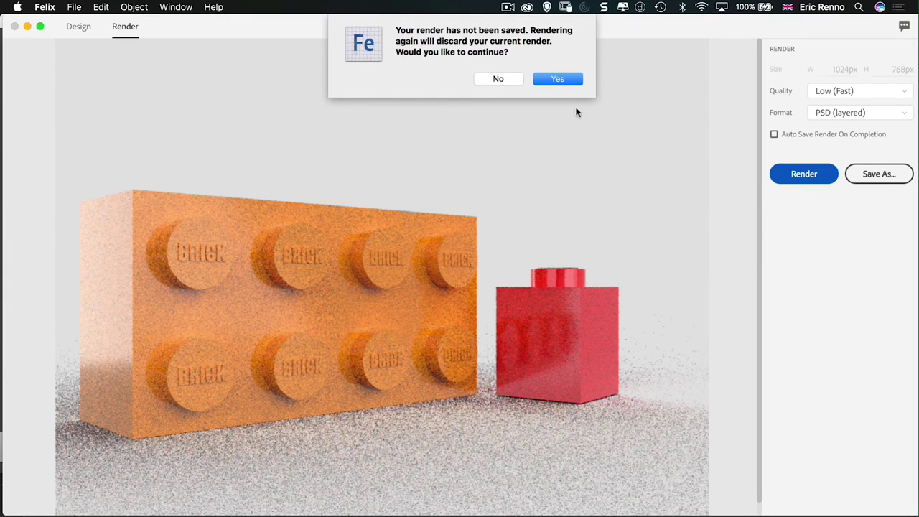
{"action": "left_click", "coordinate": [564, 78]}
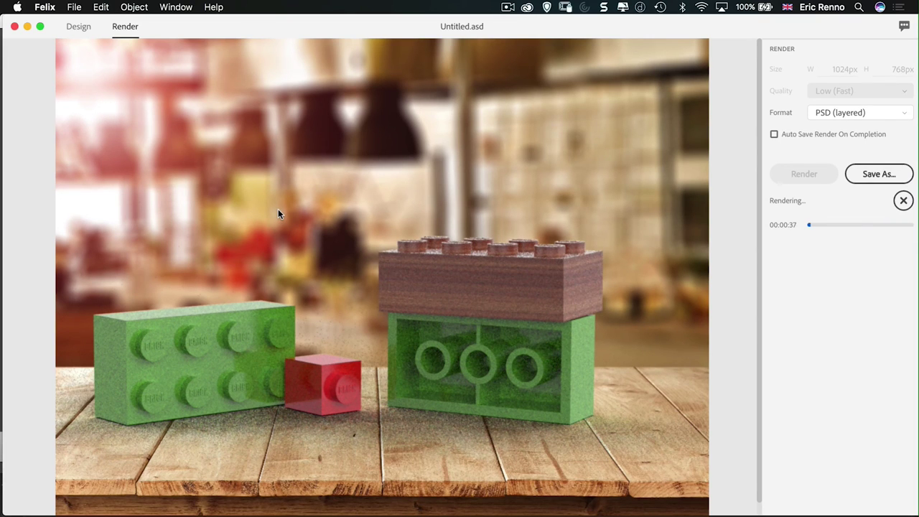
{"action": "left_click", "coordinate": [903, 200]}
{"action": "left_click", "coordinate": [577, 76]}
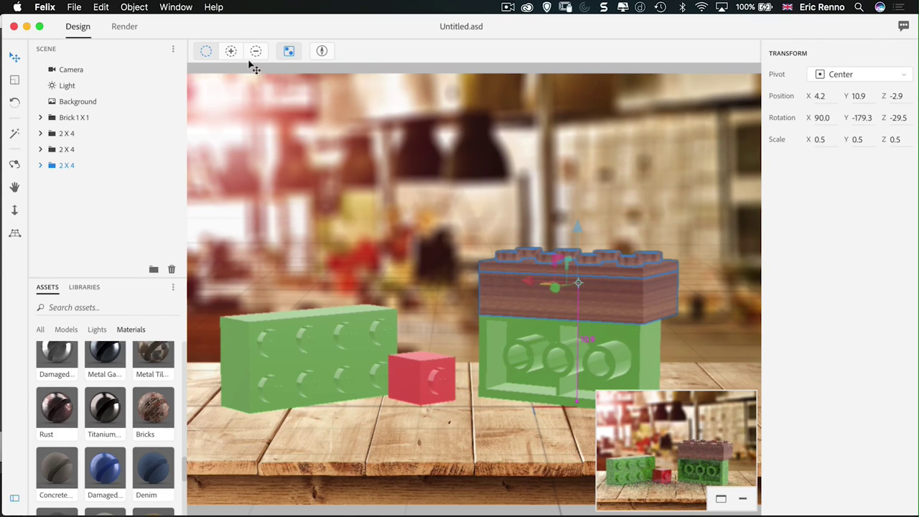
{"action": "left_click", "coordinate": [122, 27]}
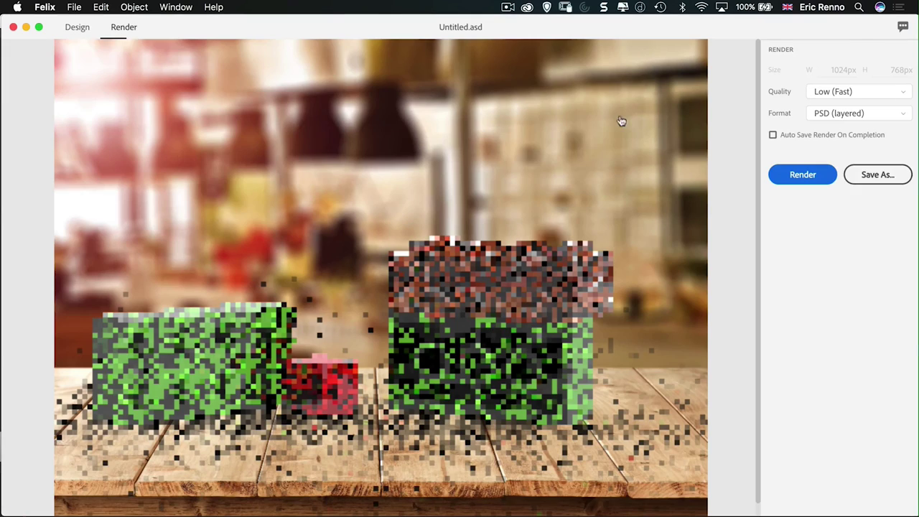
{"action": "left_click", "coordinate": [806, 176]}
{"action": "left_click", "coordinate": [563, 82]}
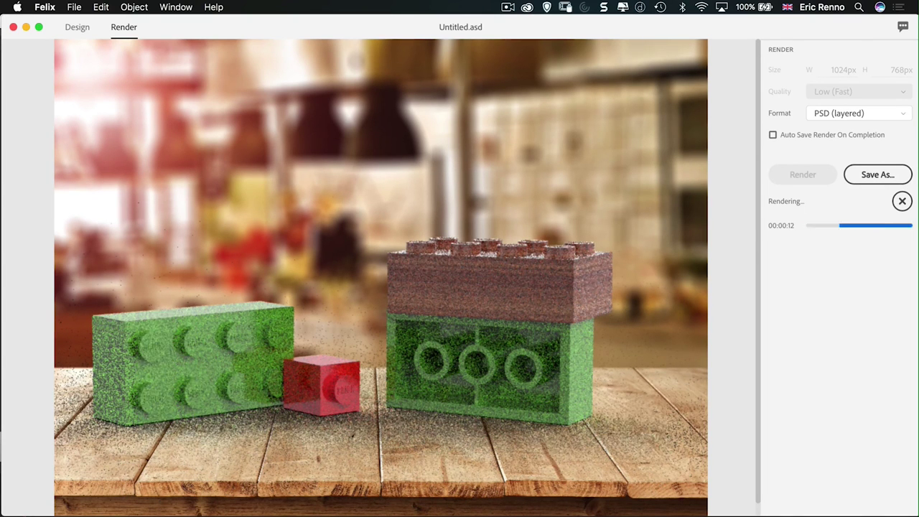
{"action": "left_click", "coordinate": [903, 202]}
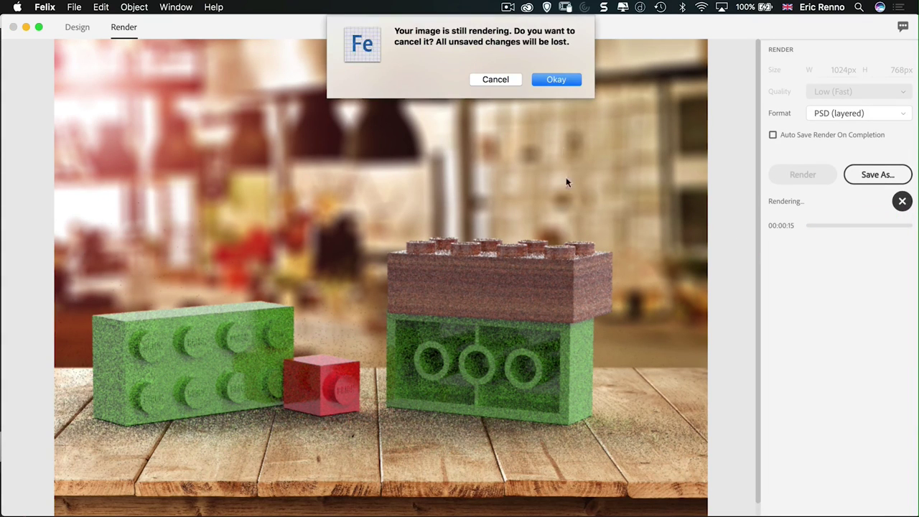
{"action": "left_click", "coordinate": [556, 80]}
Lower the wooden brick onto the table and place it behind-right of the green brick (X 15.8, Y 2.9, Z -15.0)
{"action": "left_click", "coordinate": [85, 29]}
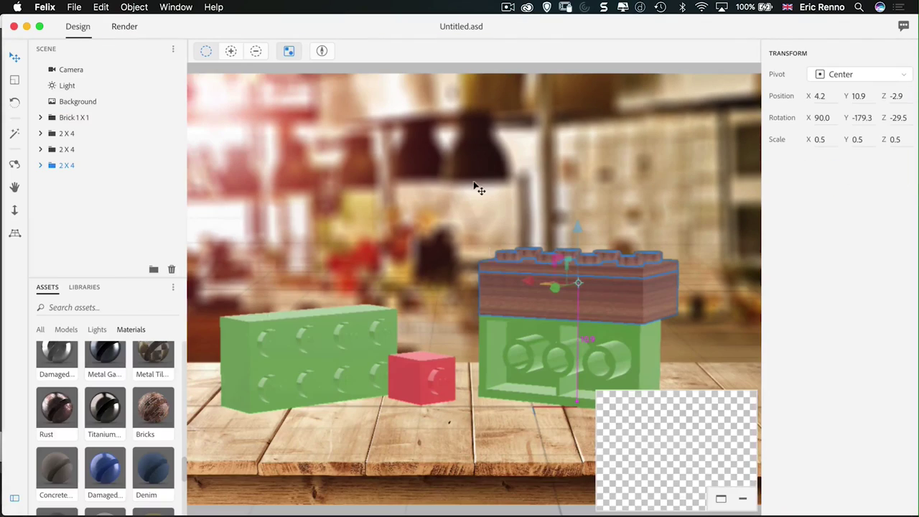
{"action": "left_click_drag", "start_coordinate": [580, 228], "coordinate": [580, 316]}
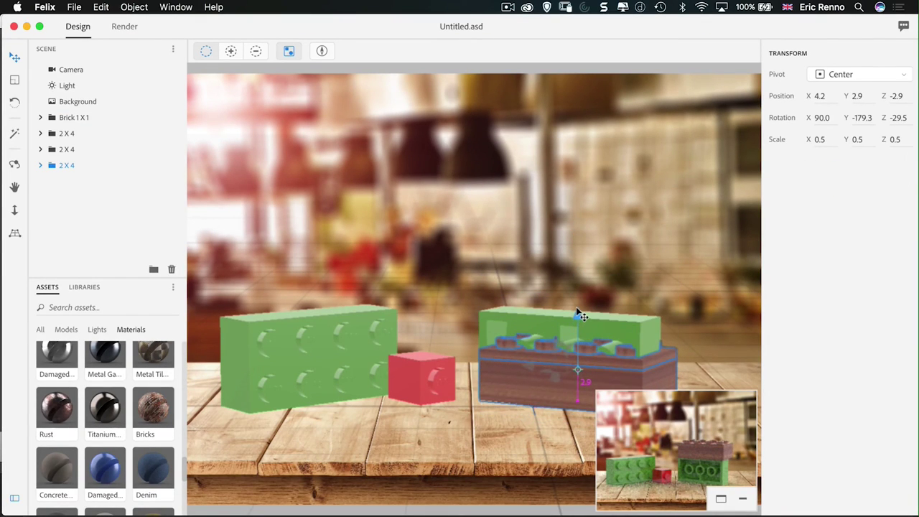
{"action": "left_click_drag", "start_coordinate": [553, 376], "coordinate": [636, 311]}
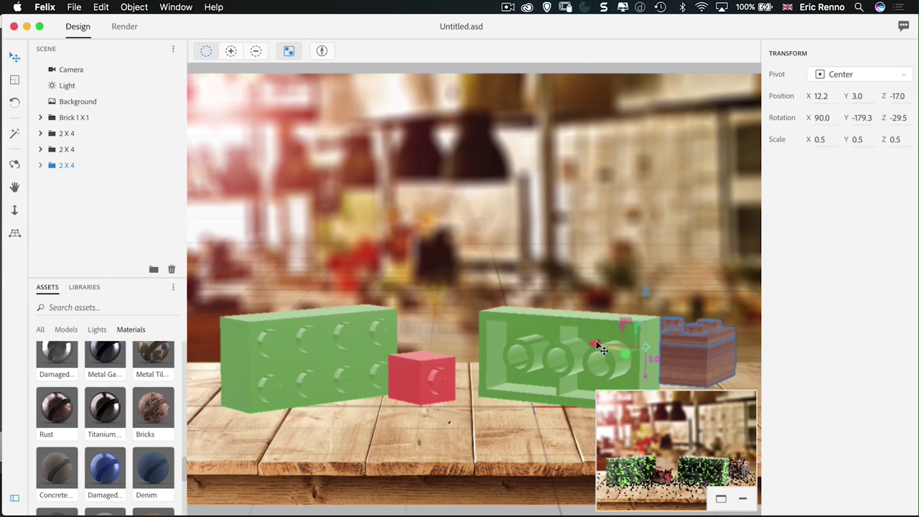
{"action": "left_click_drag", "start_coordinate": [601, 350], "coordinate": [639, 354]}
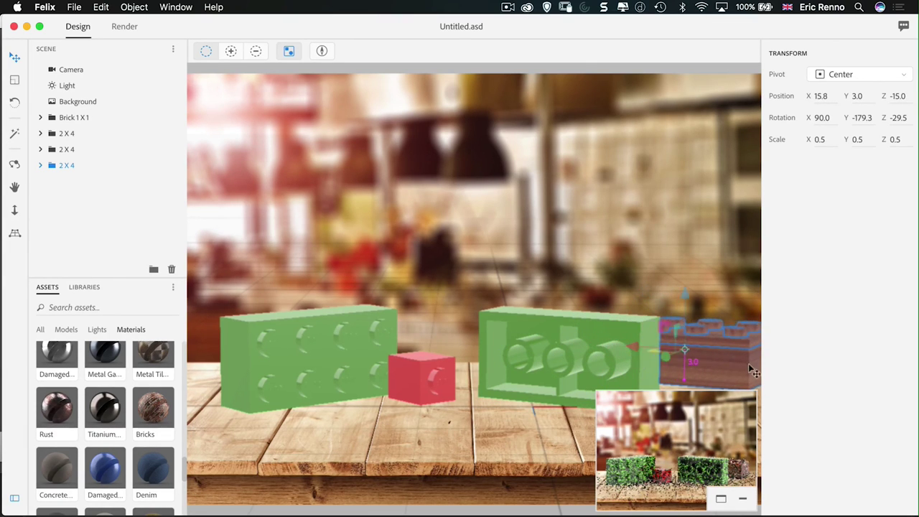
{"action": "left_click_drag", "start_coordinate": [685, 290], "coordinate": [685, 293]}
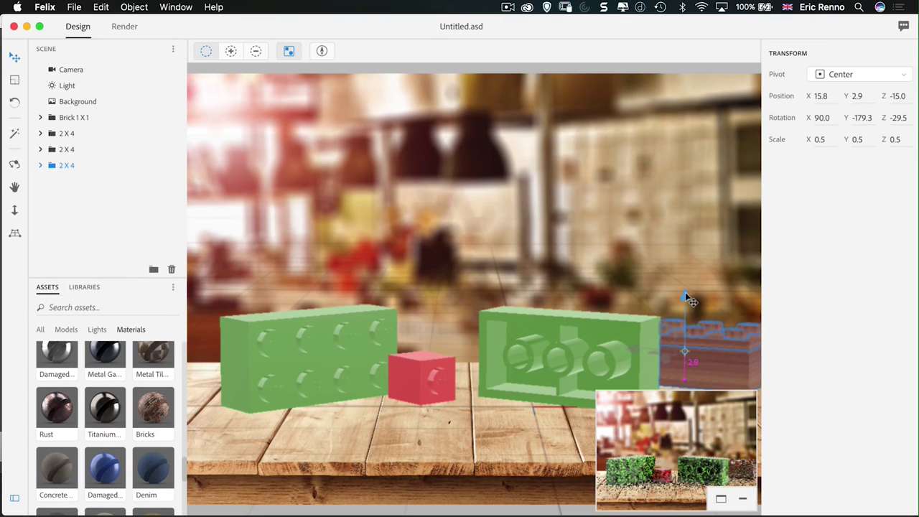
Create an image-based light from the kitchen Background photo
{"action": "left_click", "coordinate": [75, 104]}
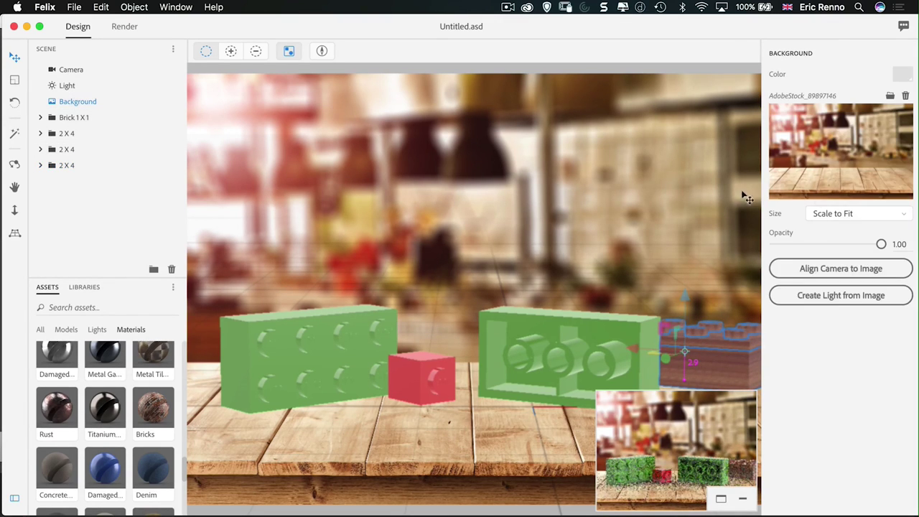
{"action": "left_click", "coordinate": [841, 296]}
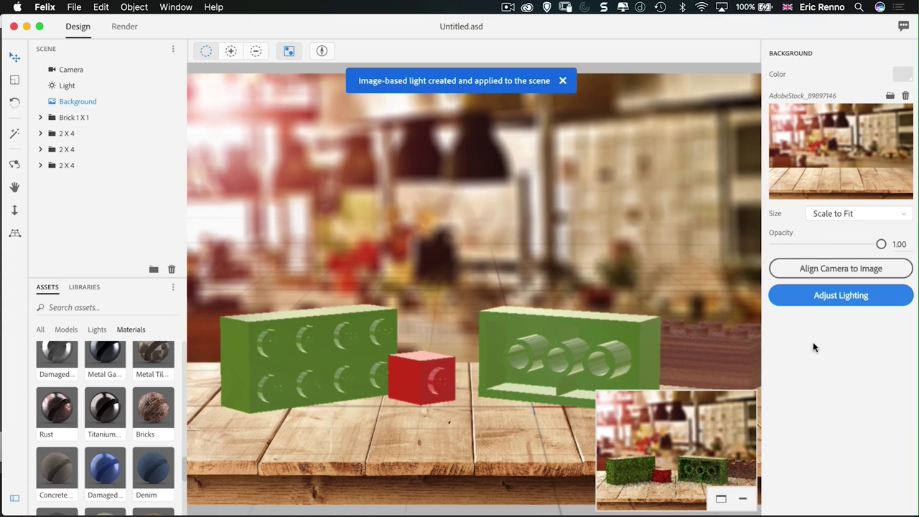
Start a new render with the image-based lighting, discarding the previous unsaved render
{"action": "left_click", "coordinate": [125, 27]}
{"action": "left_click", "coordinate": [830, 181]}
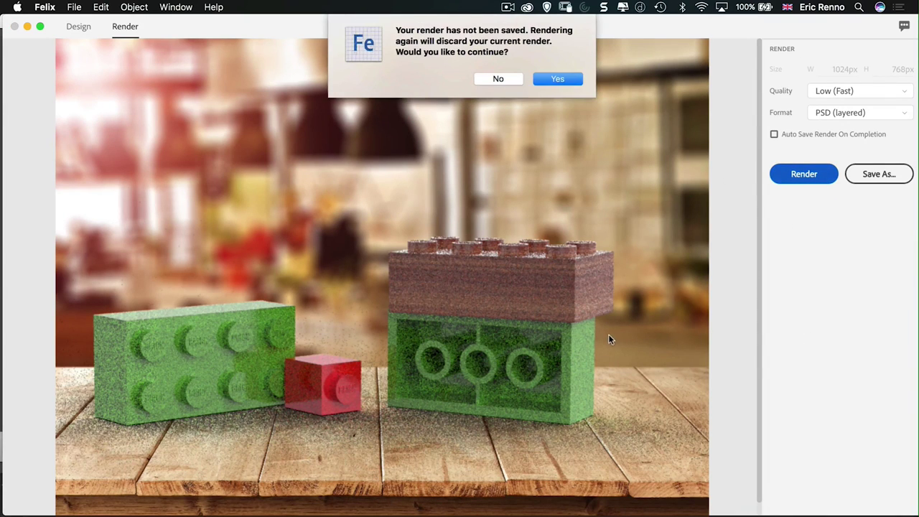
{"action": "left_click", "coordinate": [563, 75]}
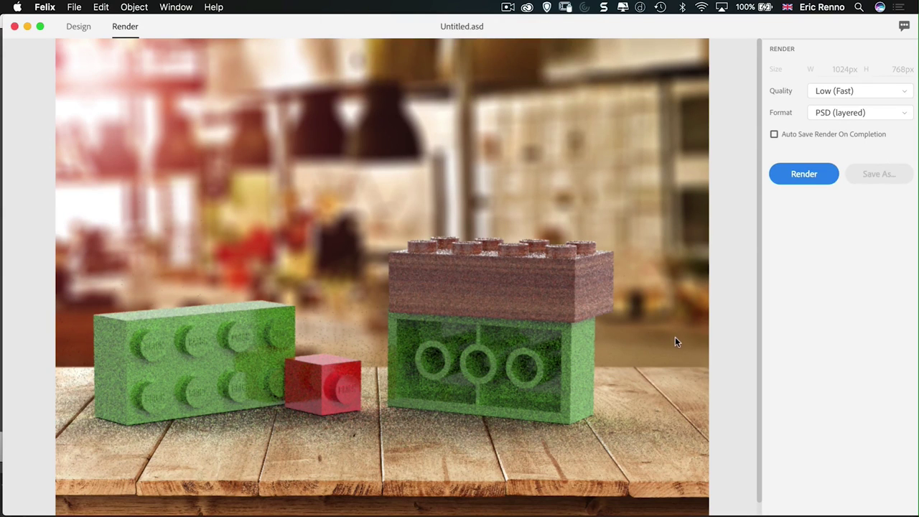